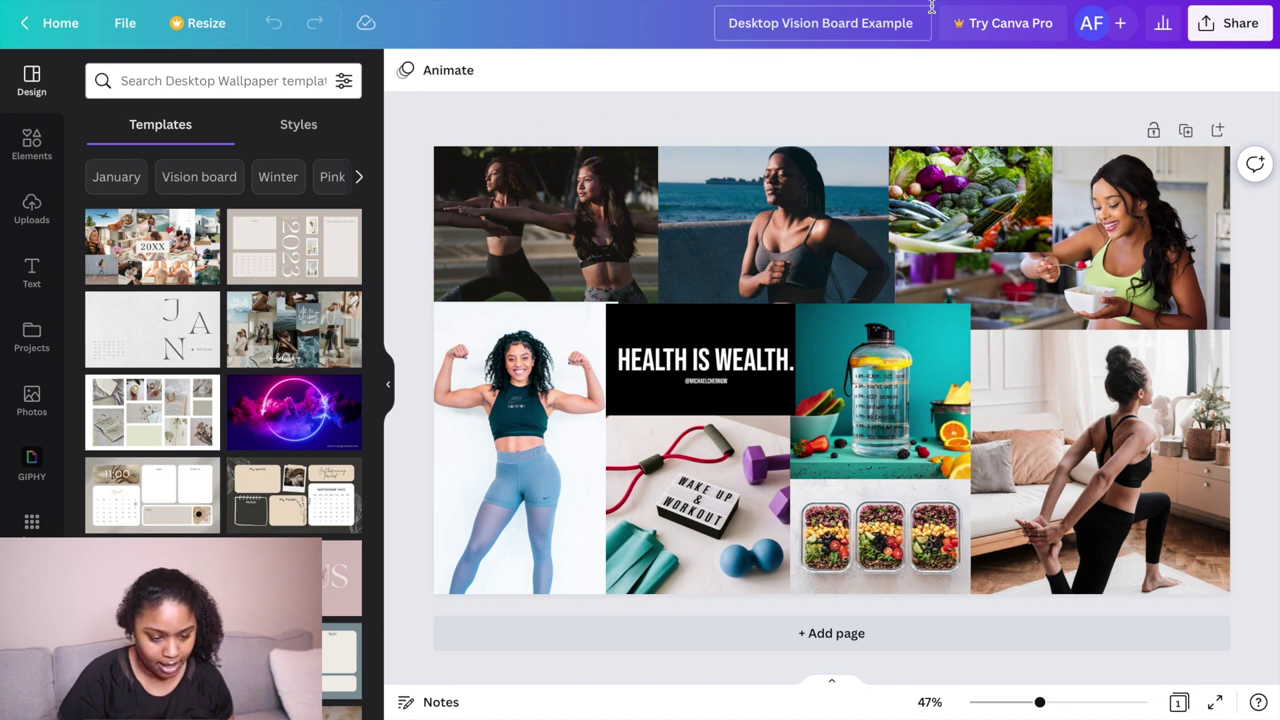
Step: Go to the home page and open the Phone Vision Board Example from the recent designs
left_click(972, 6)
scroll(640, 538, "down", 1)
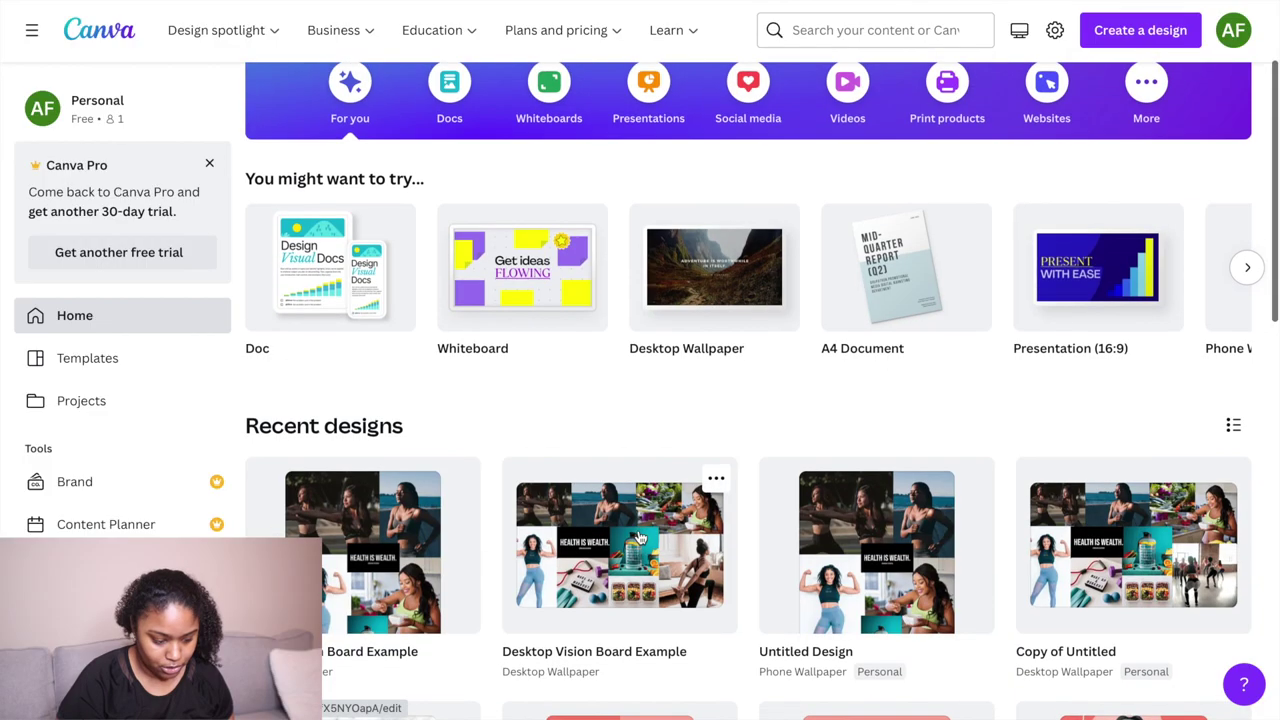
left_click(338, 568)
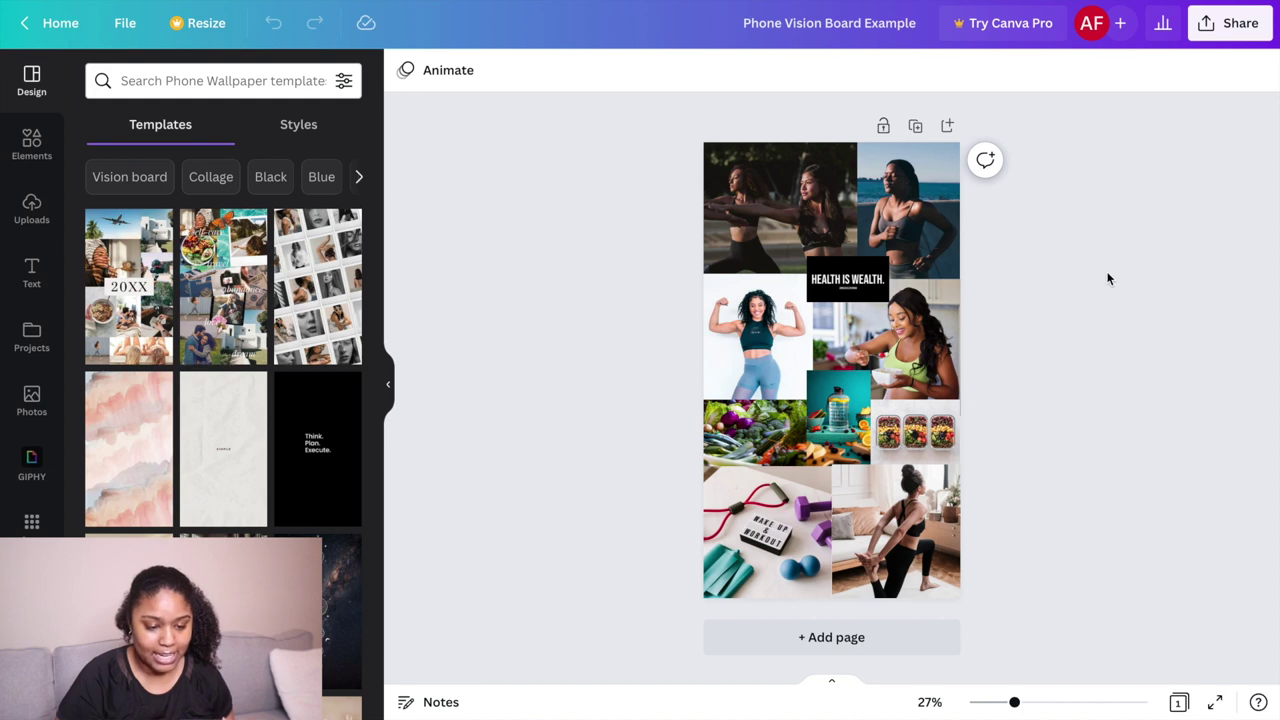
Step: From the home page, search the templates for "desktop wallpaper" and create a blank Desktop Wallpaper design
scroll(1108, 278, "up", 3)
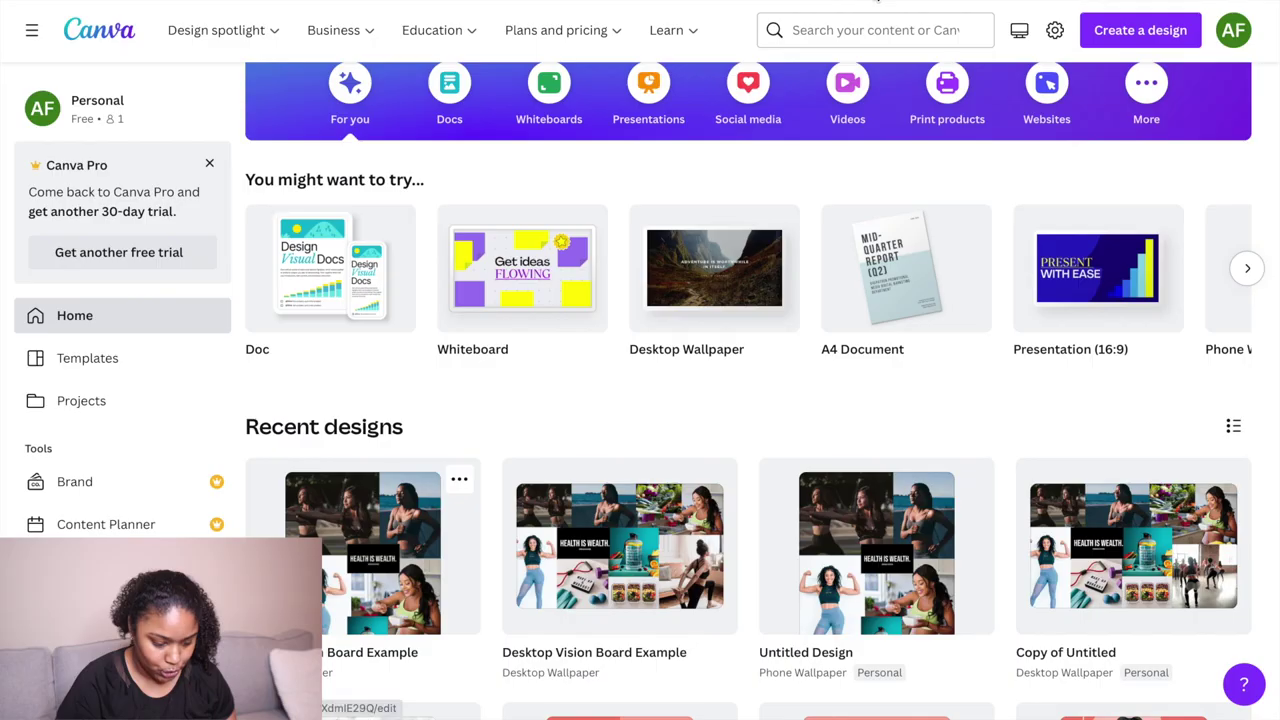
scroll(760, 145, "up", 3)
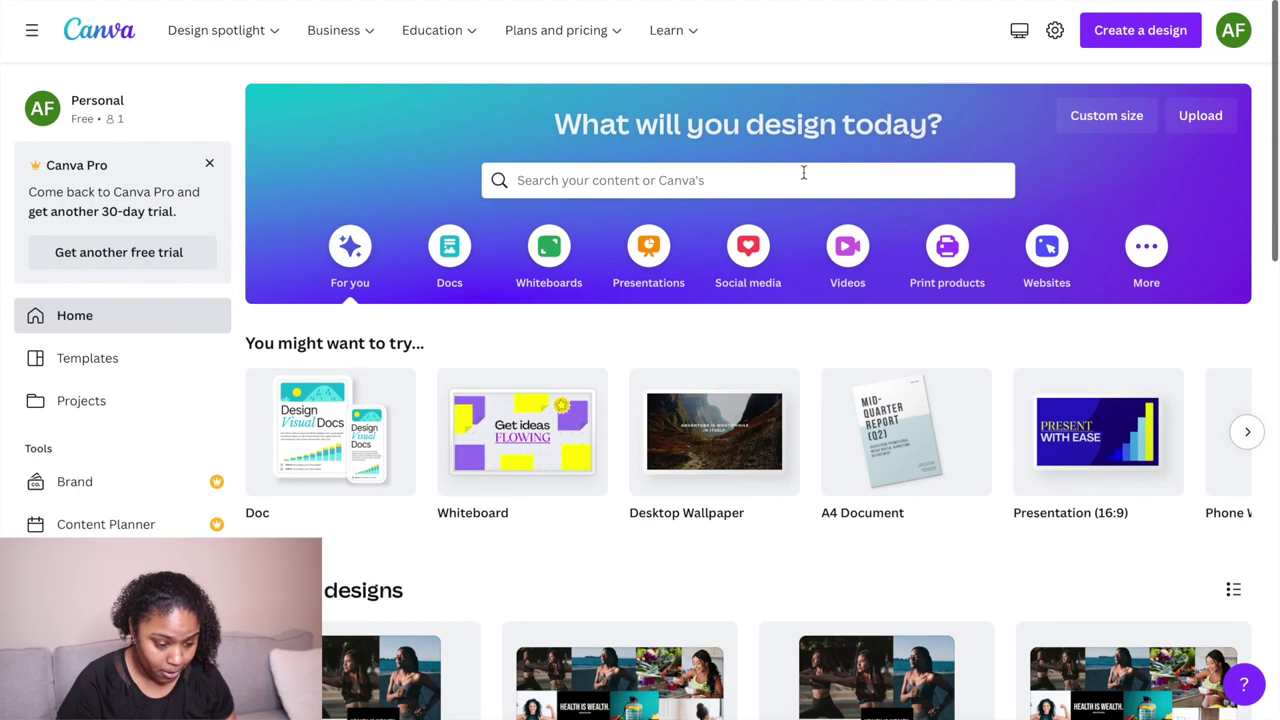
scroll(743, 168, "down", 2)
scroll(740, 168, "up", 1)
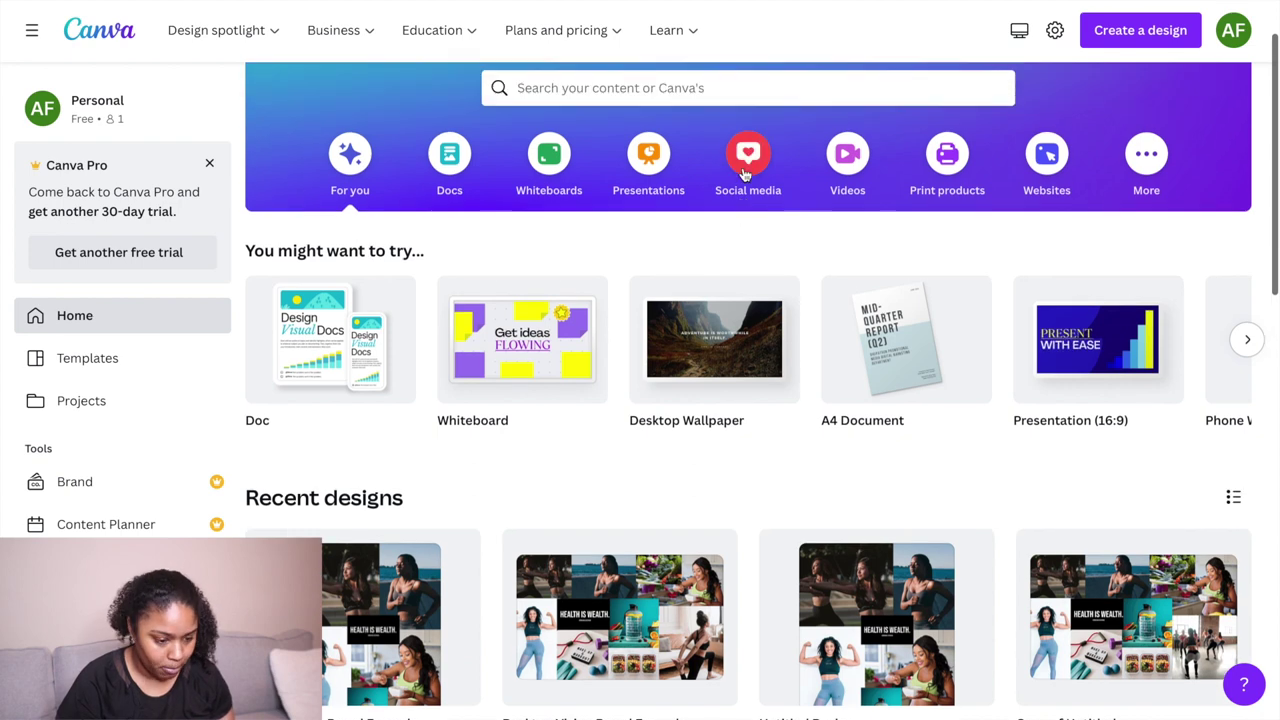
scroll(704, 130, "down", 2)
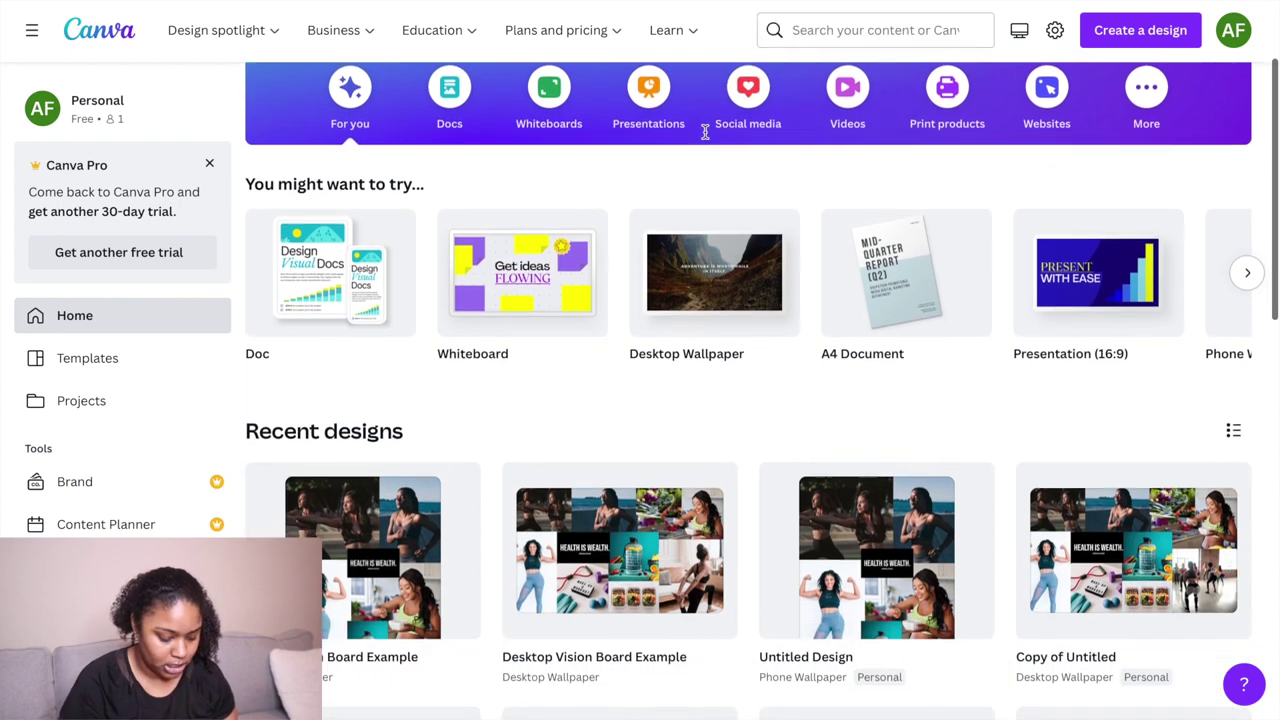
scroll(600, 440, "up", 3)
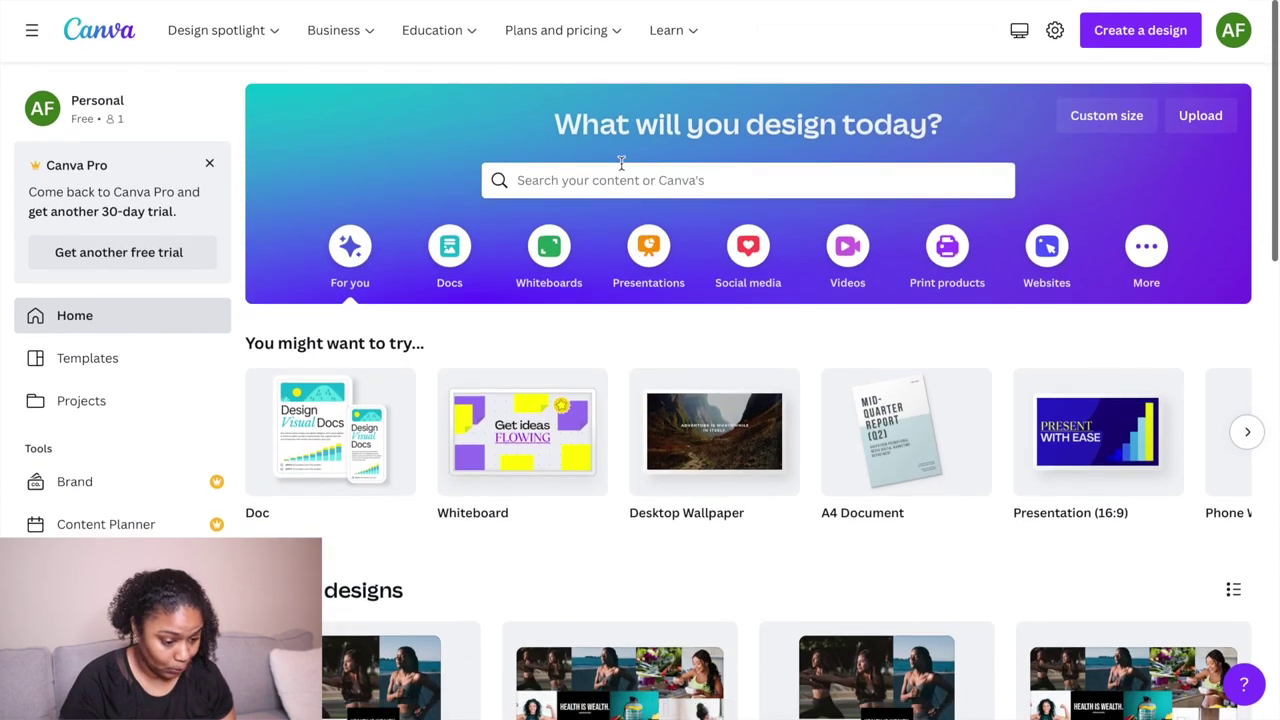
left_click(618, 172)
type("desktop")
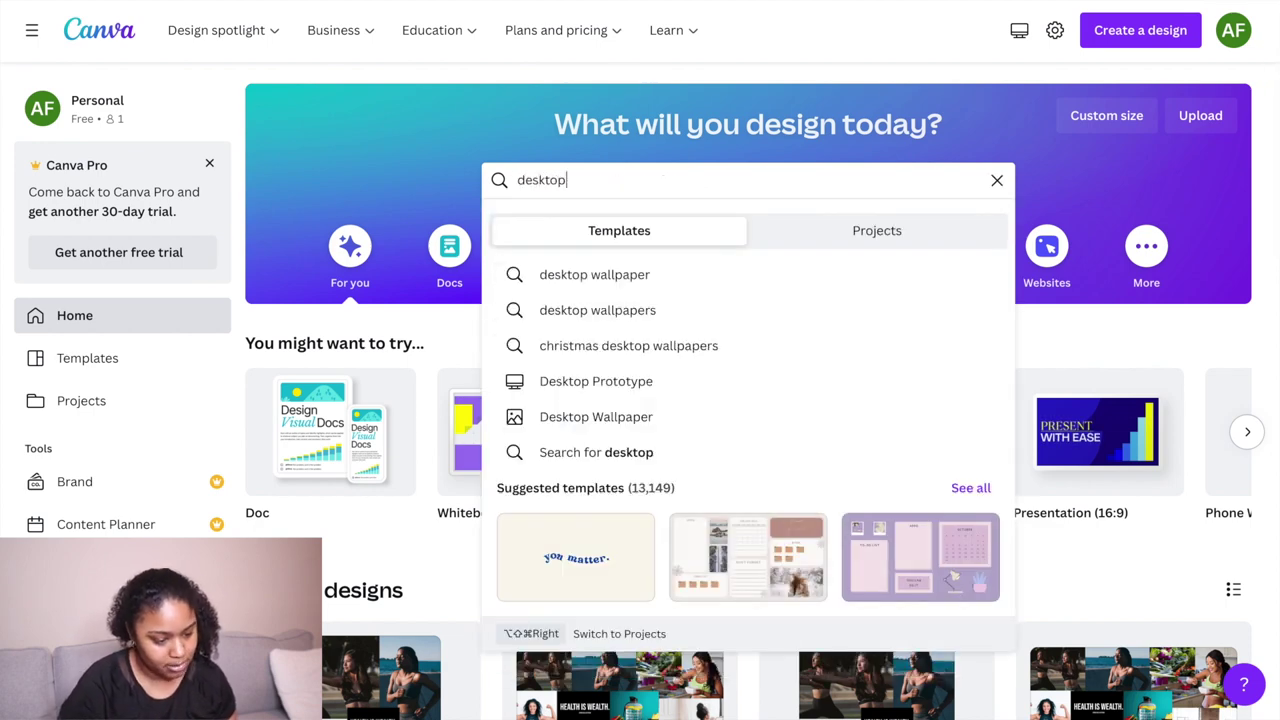
type(" wallpaper")
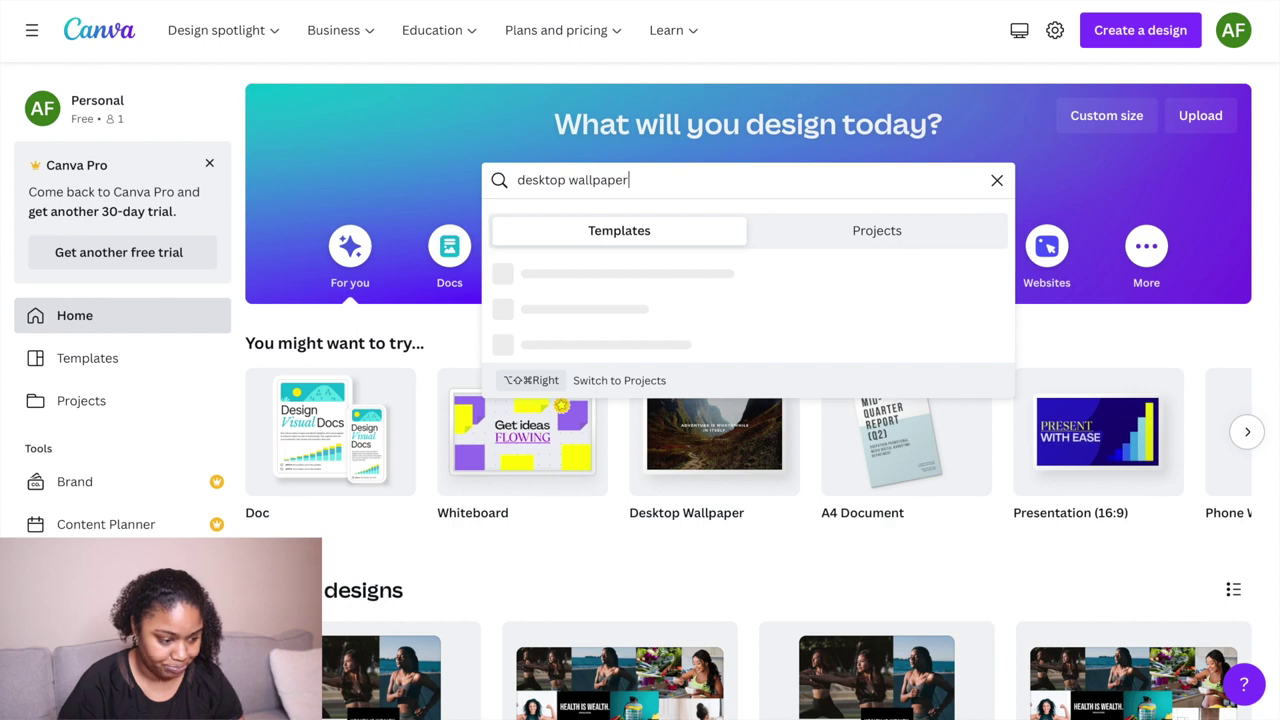
key("Return")
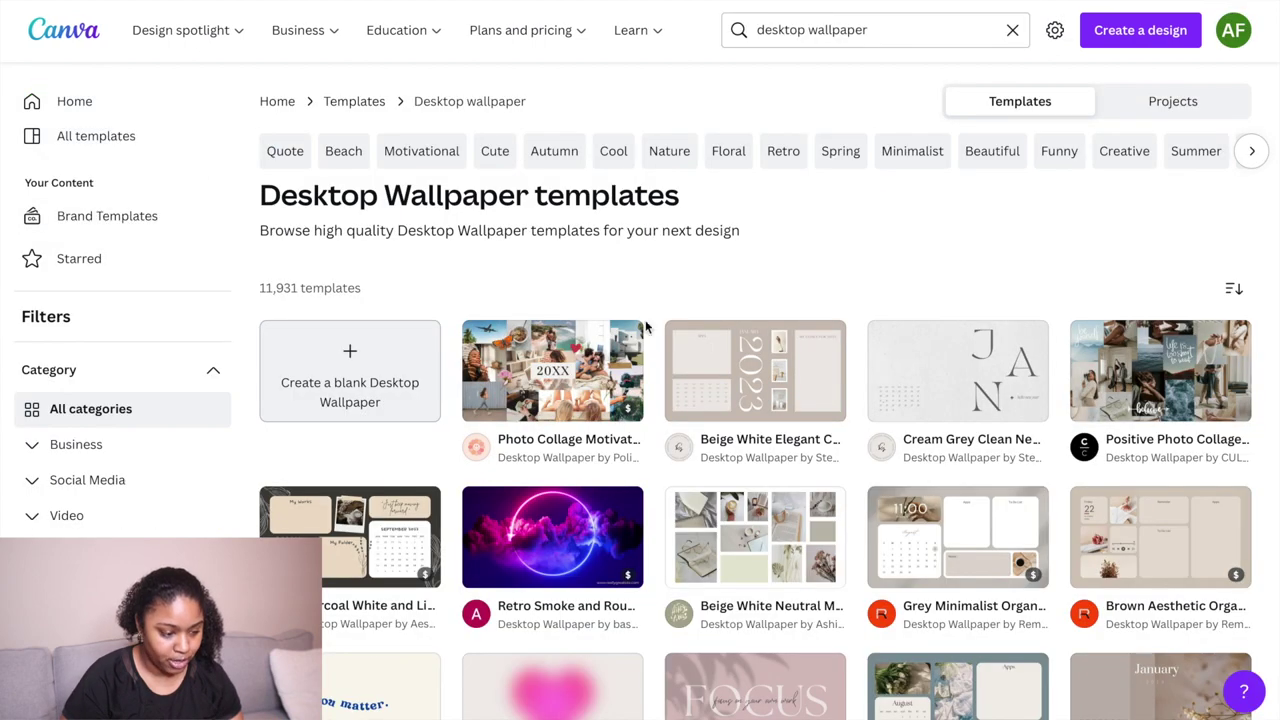
scroll(645, 327, "down", 1)
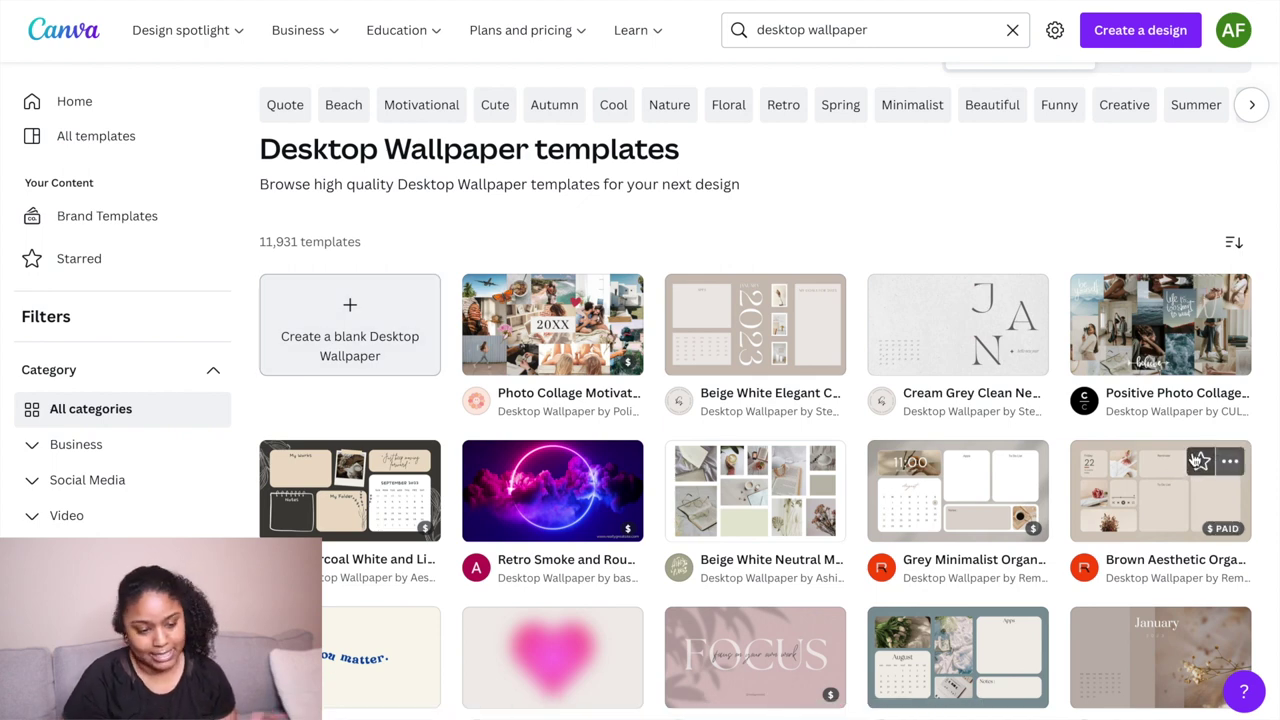
scroll(335, 305, "down", 1)
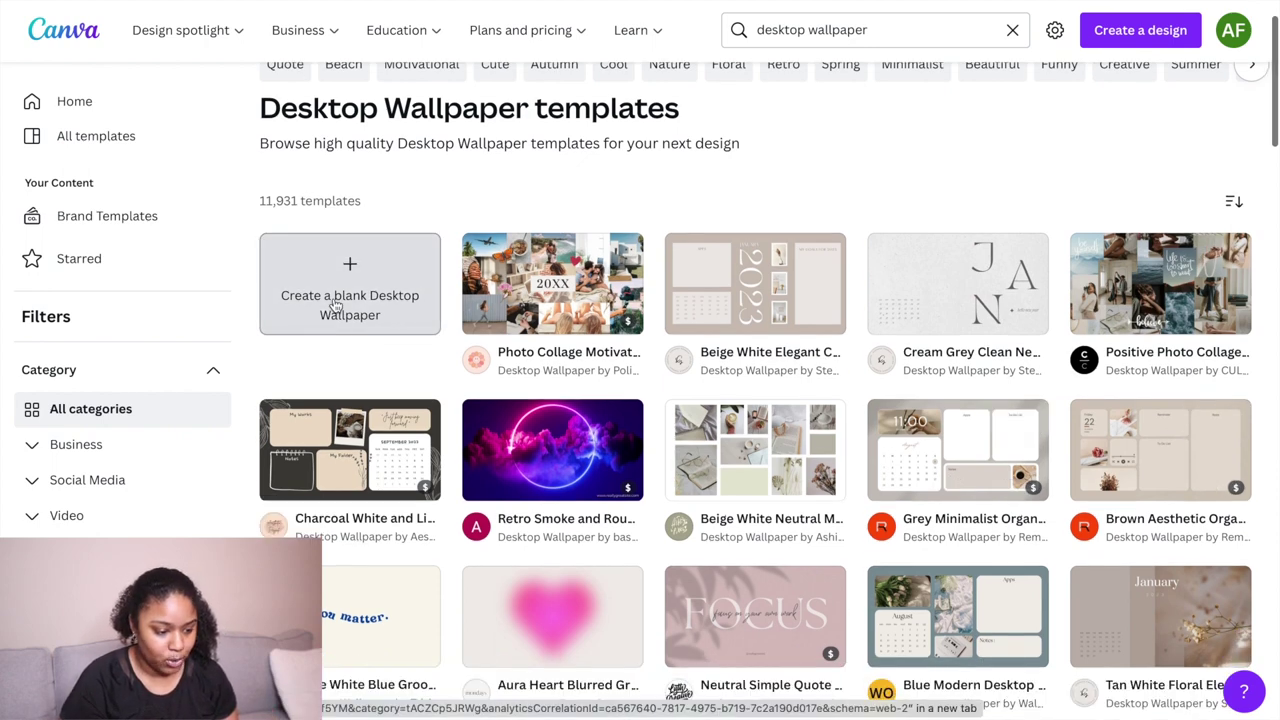
left_click(335, 305)
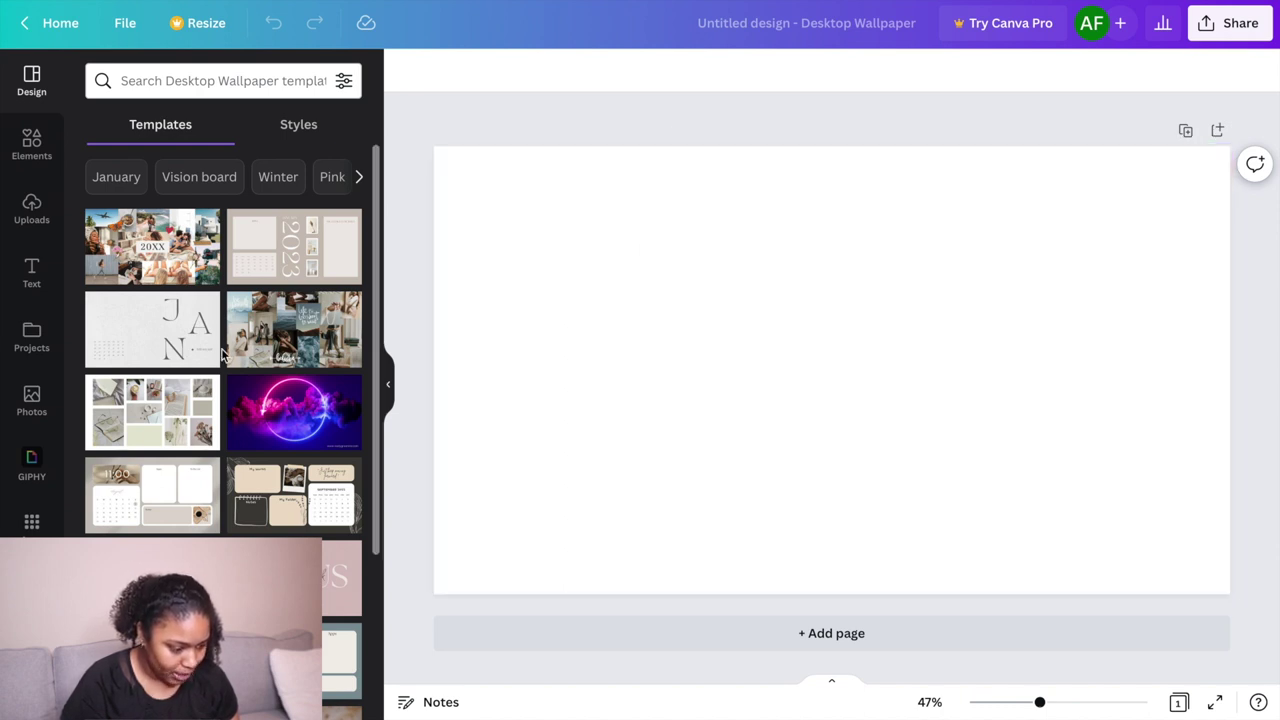
Step: Browse the desktop wallpaper templates and apply the photo collage with the "be yourself" and "believe" lettering
scroll(222, 353, "down", 5)
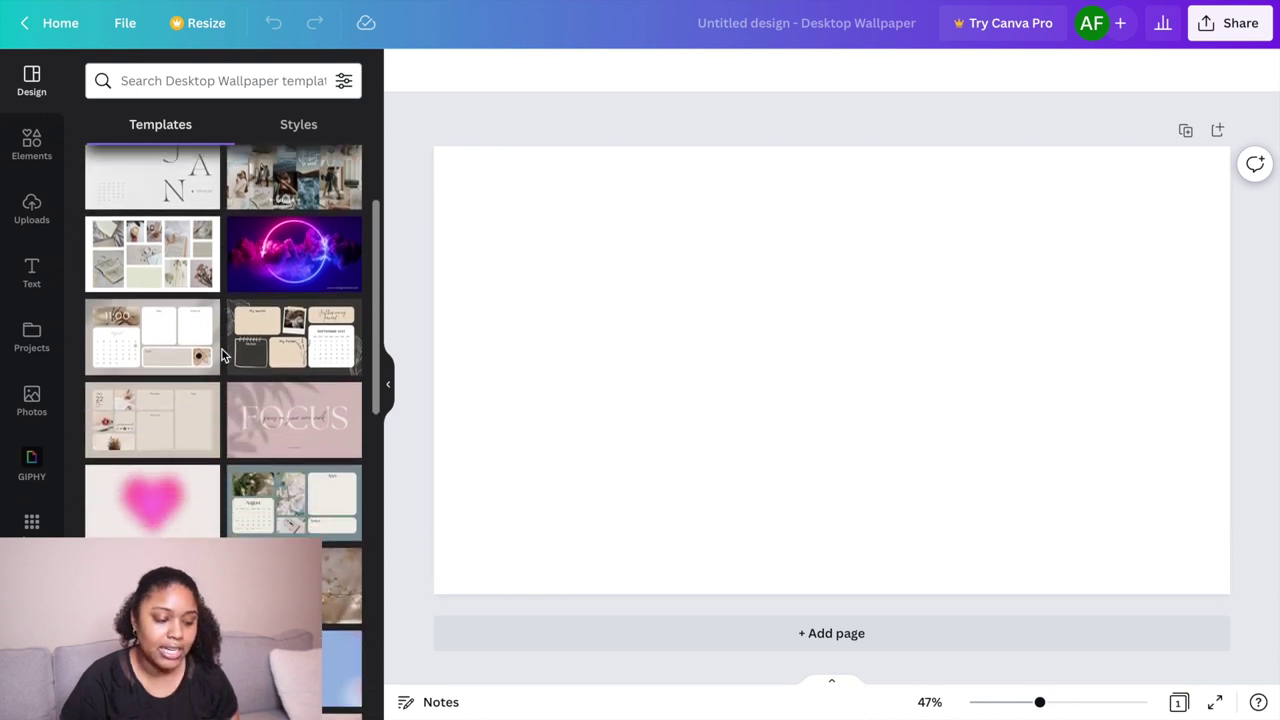
scroll(222, 353, "down", 4)
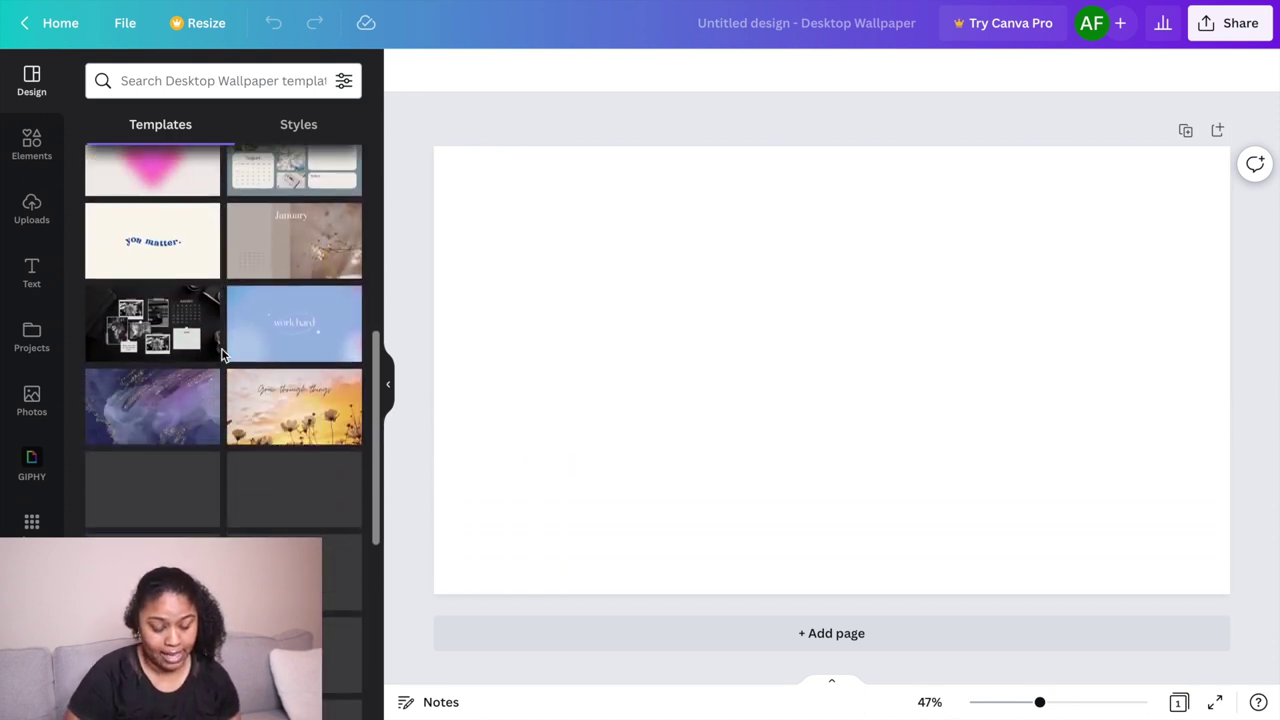
scroll(222, 353, "down", 1)
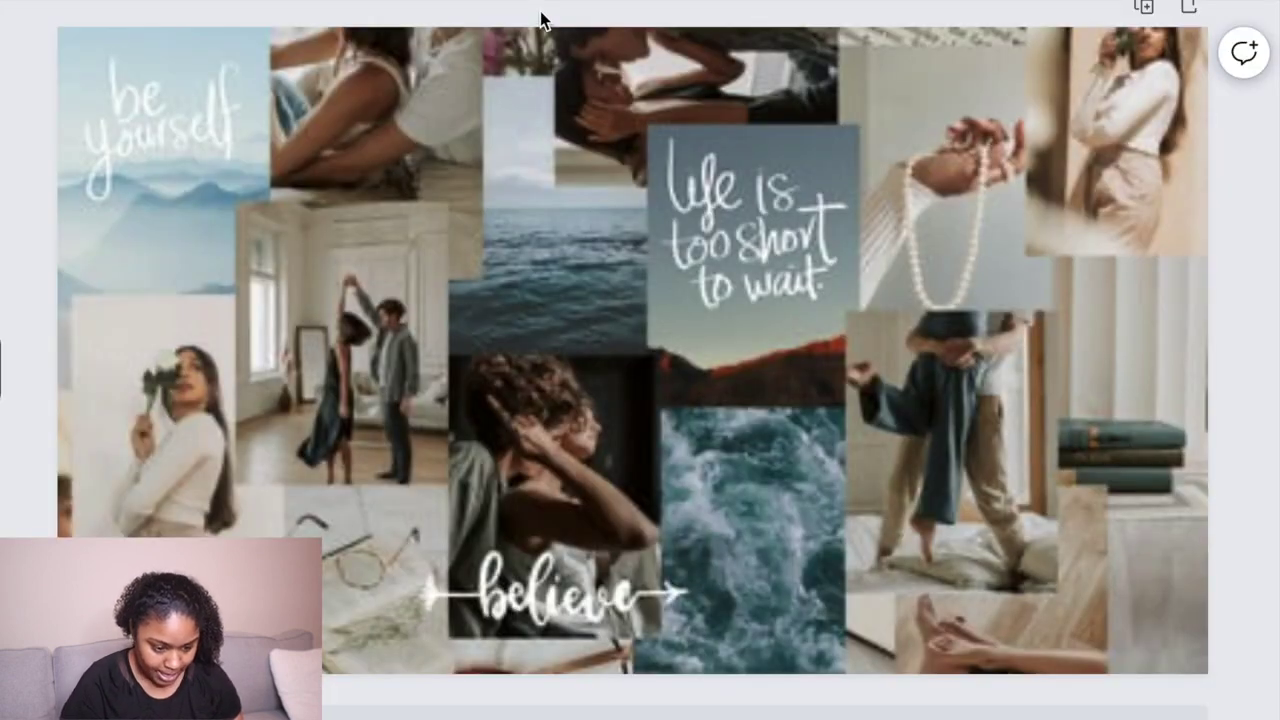
Step: Examine the individual photos and lettering of the collage template by selecting them one after another
left_click(498, 172)
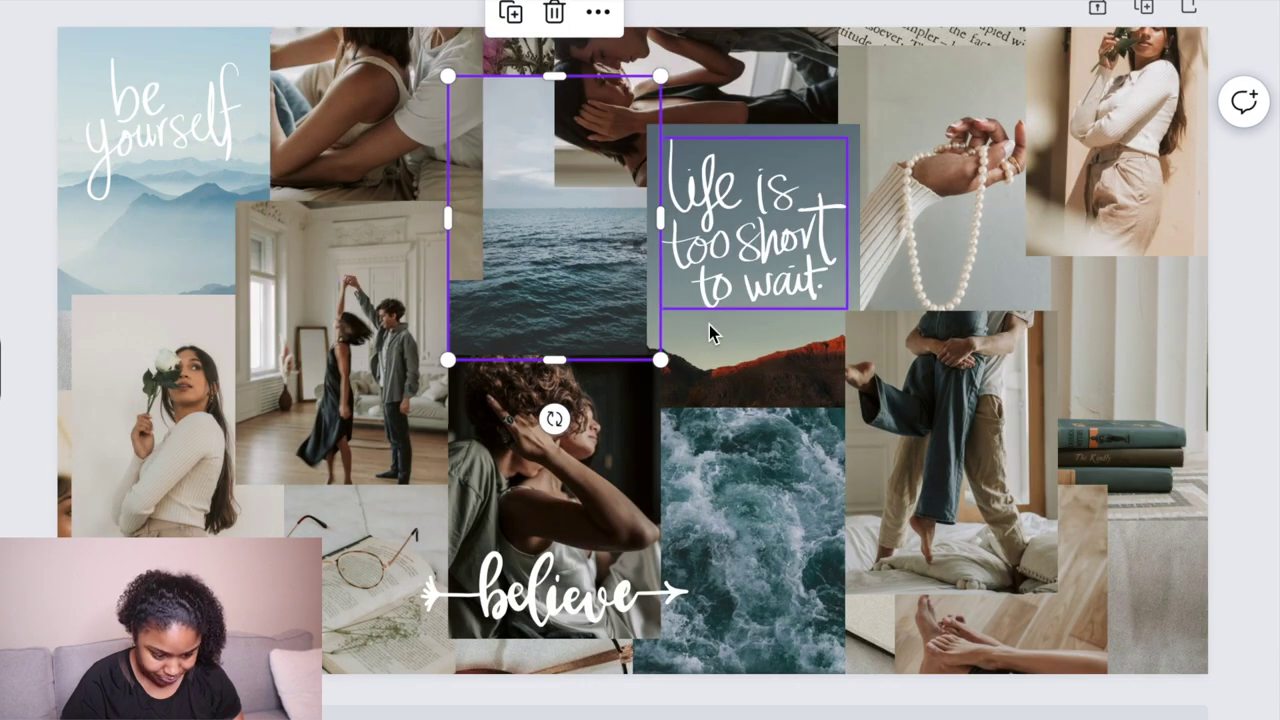
left_click(158, 130)
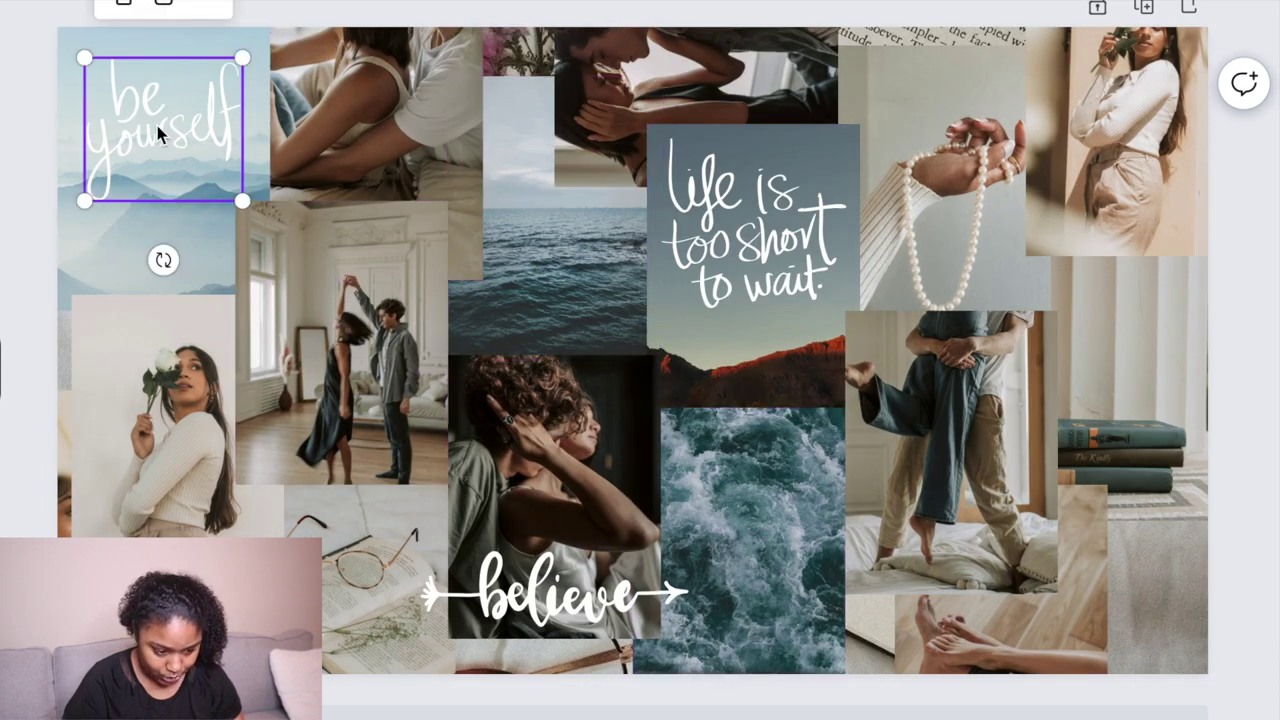
left_click(296, 112)
left_click(638, 116)
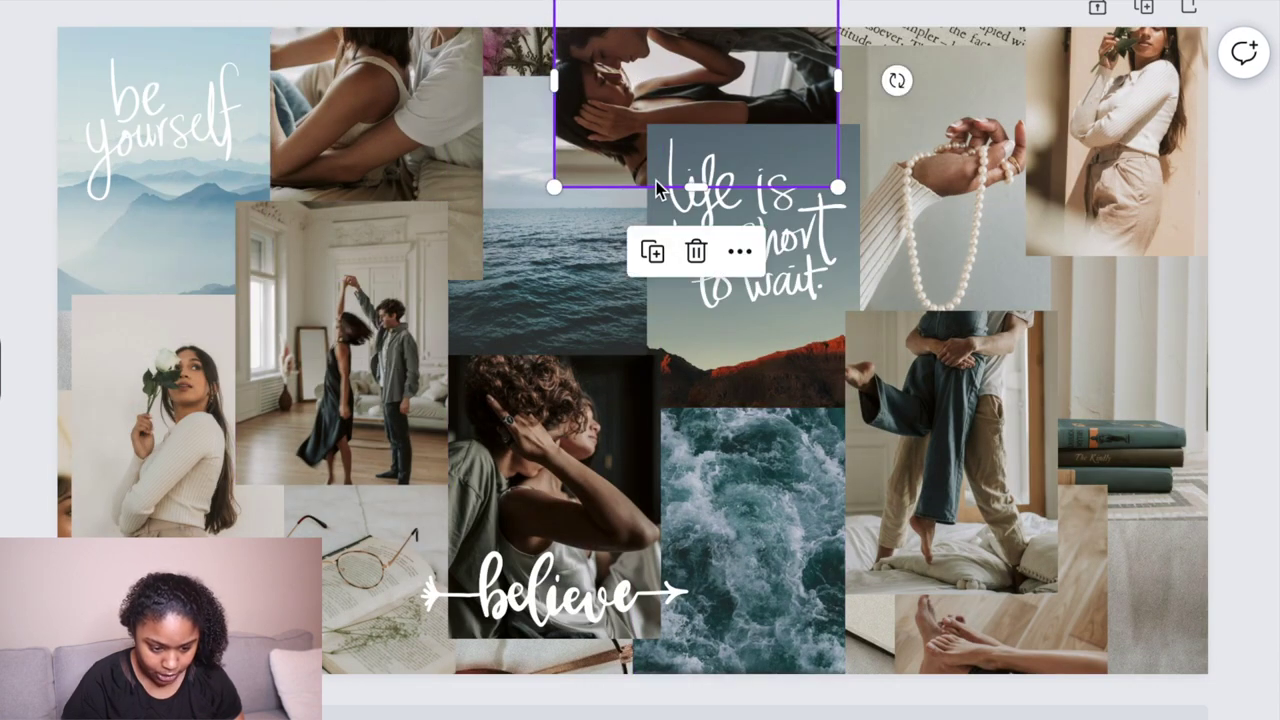
left_click(776, 292)
left_click(560, 596)
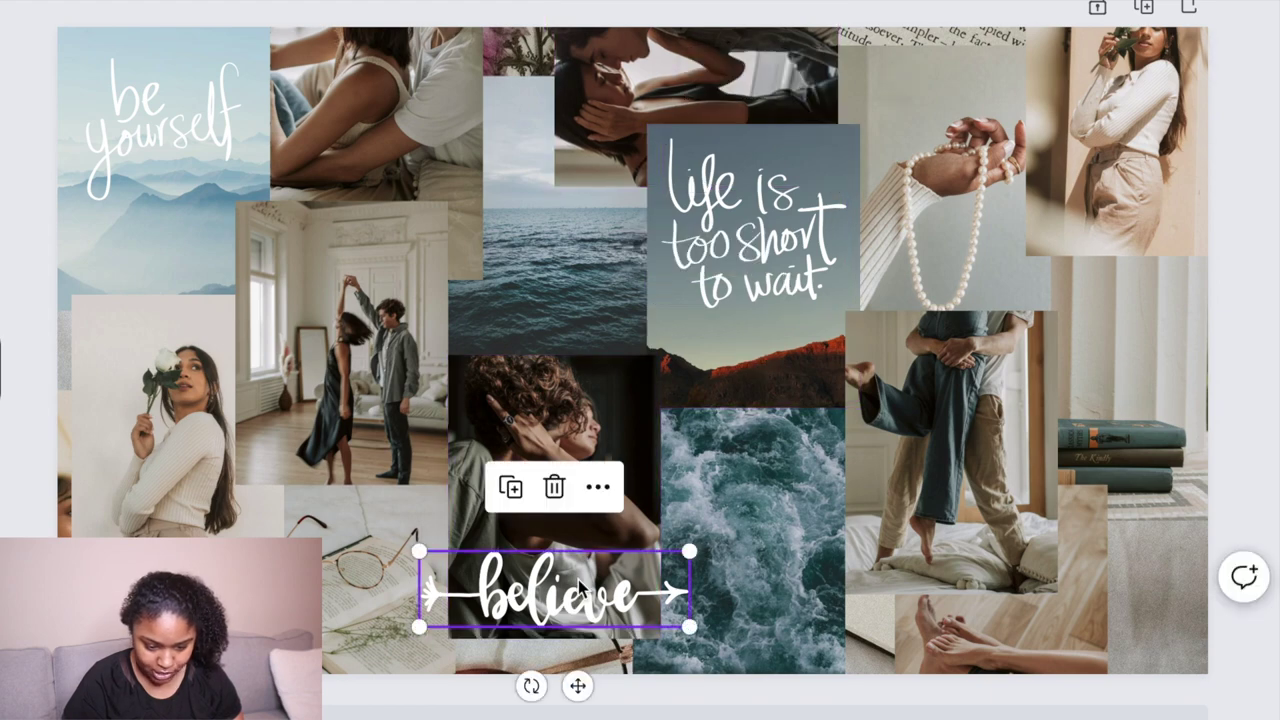
left_click(893, 428)
left_click(943, 107)
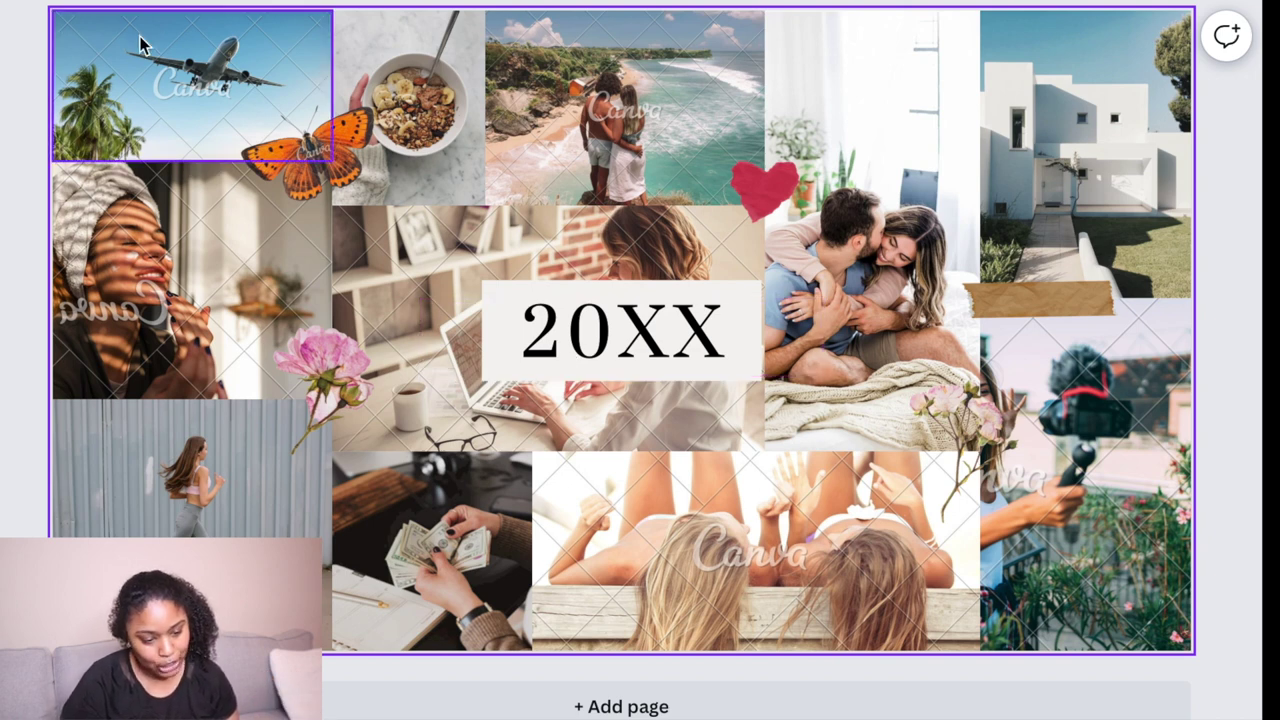
Step: Select the airplane photo in the 20XX collage, and undo both applied templates back to the blank page
left_click(165, 47)
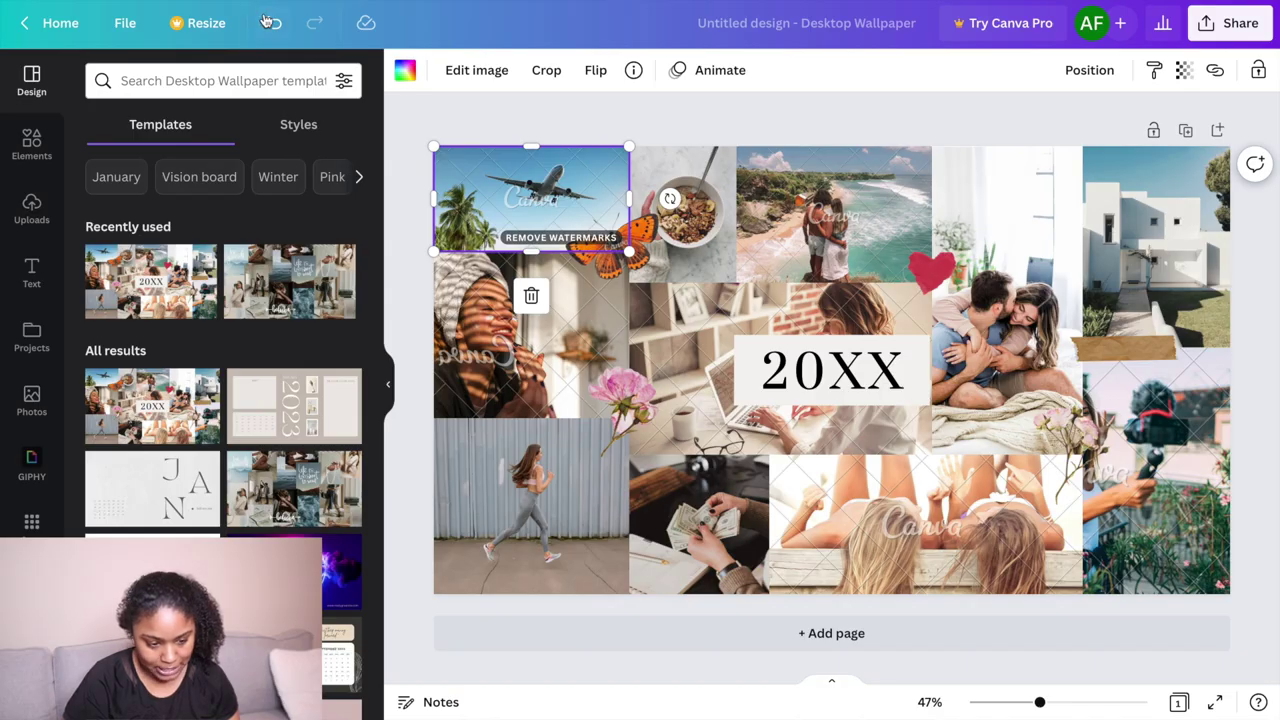
left_click(267, 22)
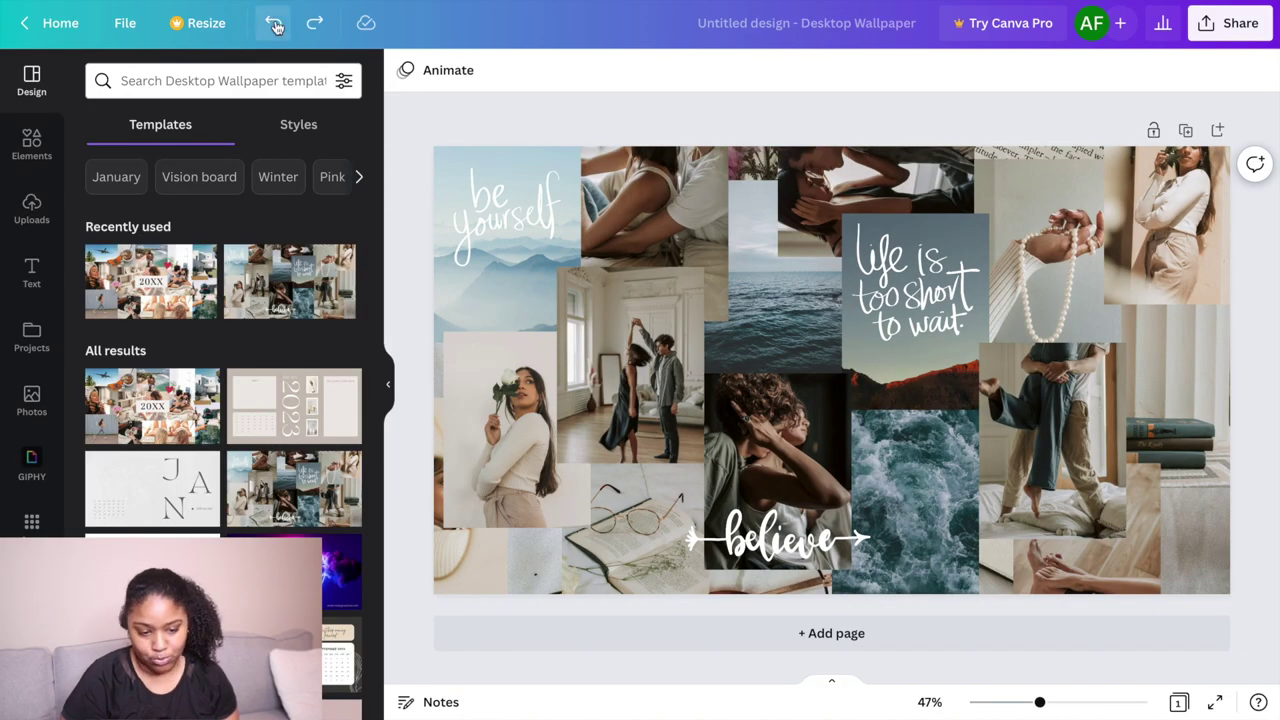
left_click(275, 24)
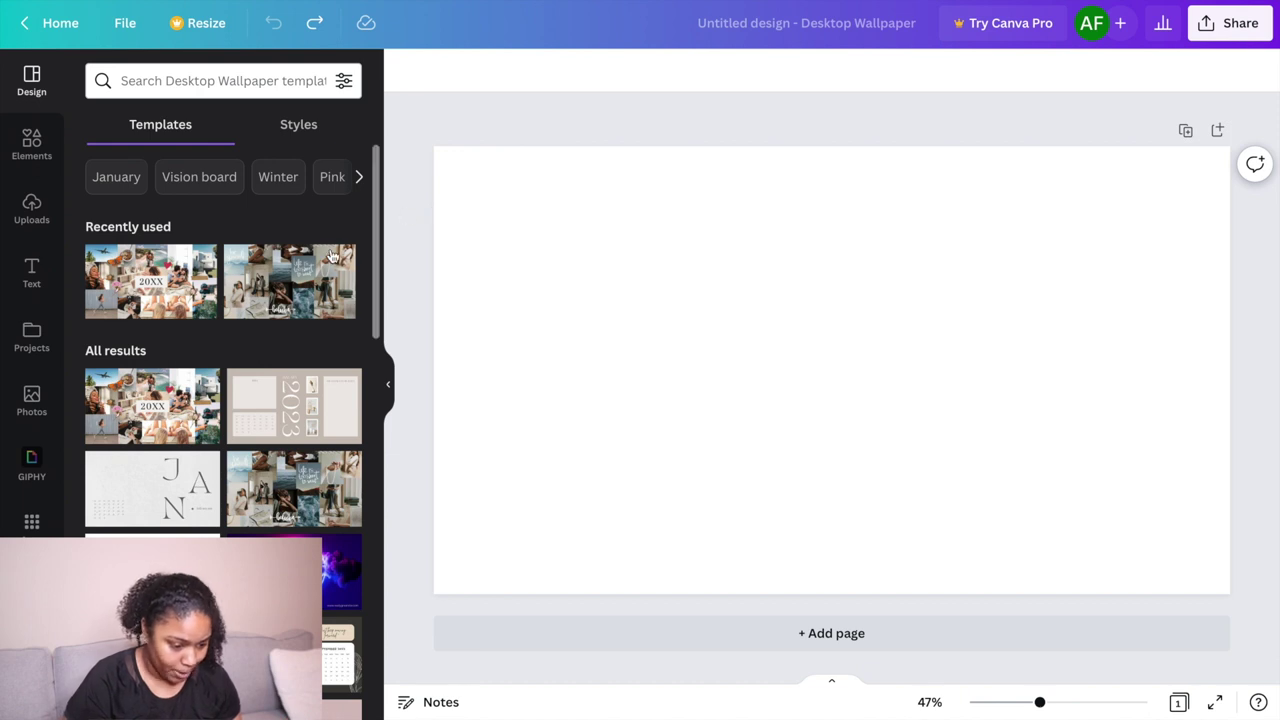
Step: Look over the recently used templates and open the uploads area for image files
scroll(310, 275, "down", 2)
scroll(310, 275, "up", 2)
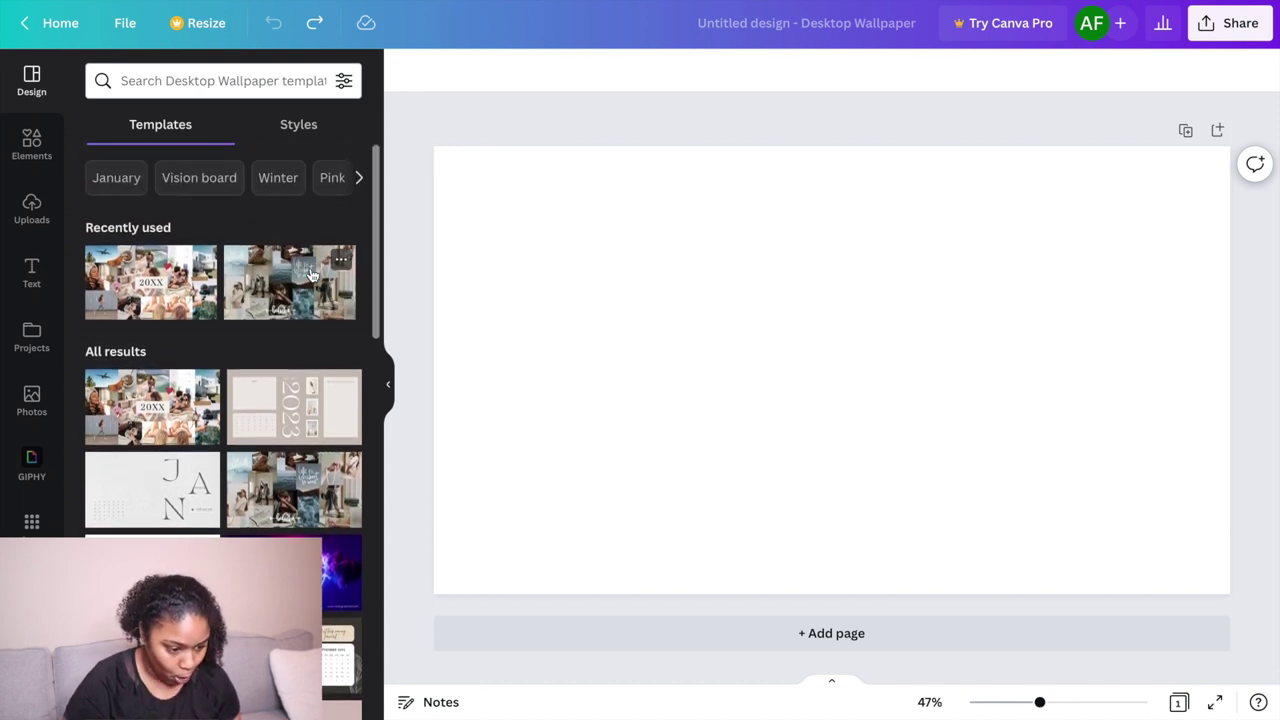
left_click(32, 212)
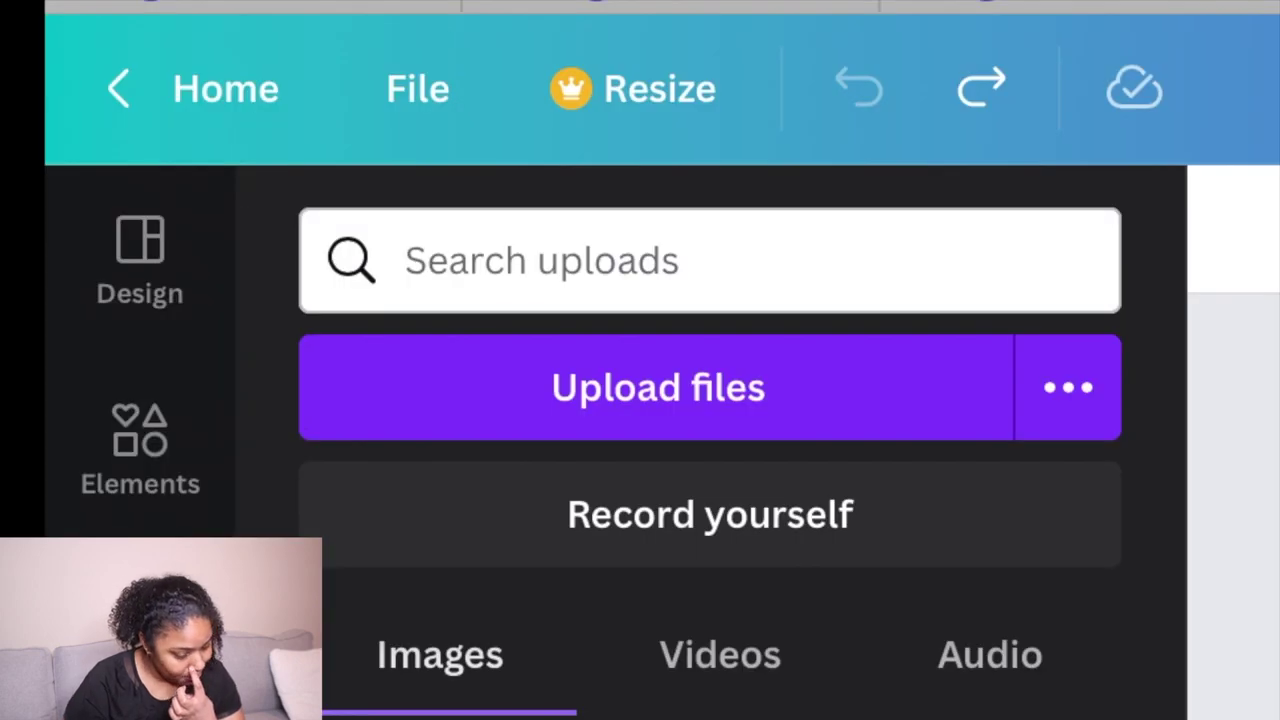
Step: Search the Canva elements library for "luxury"
left_click(95, 468)
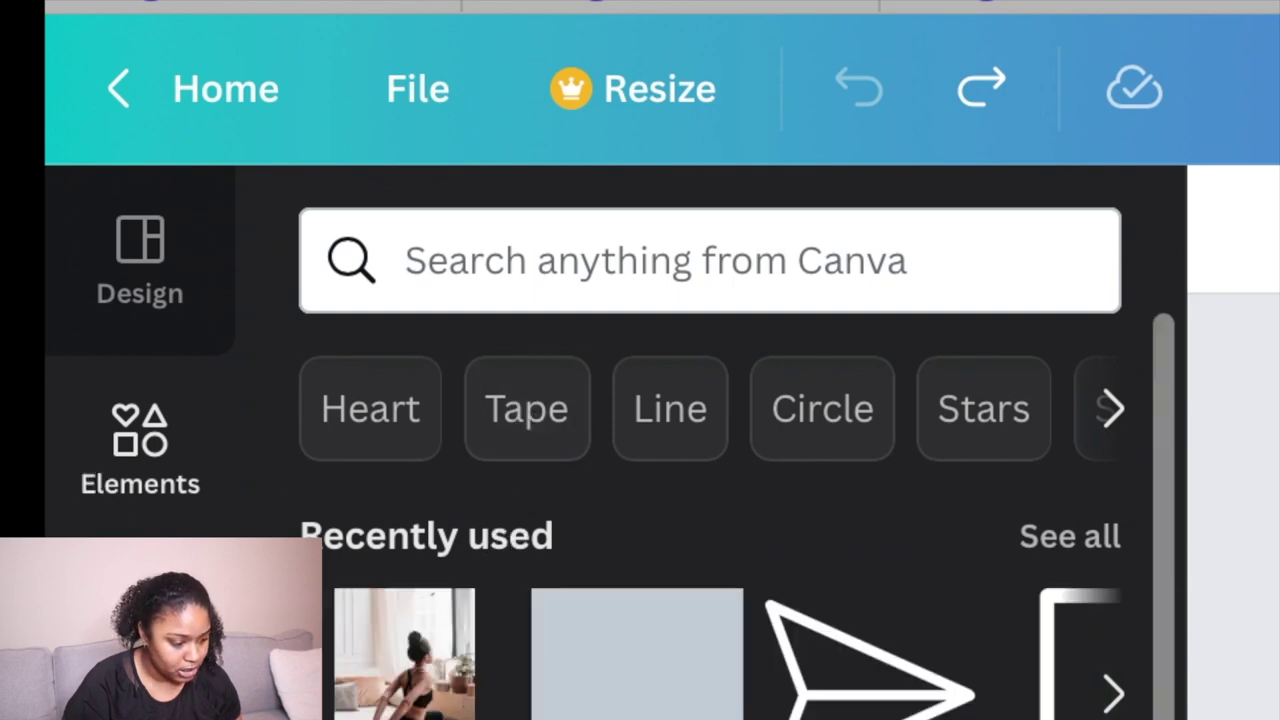
left_click(537, 290)
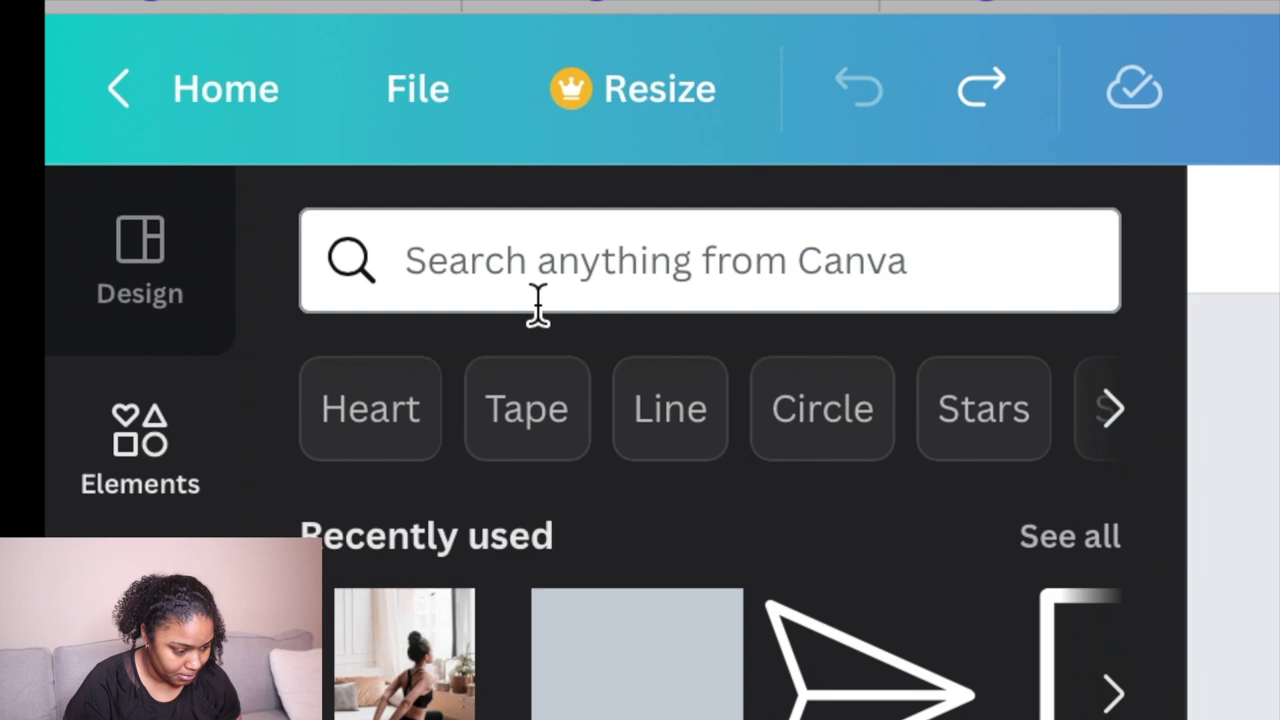
left_click(537, 293)
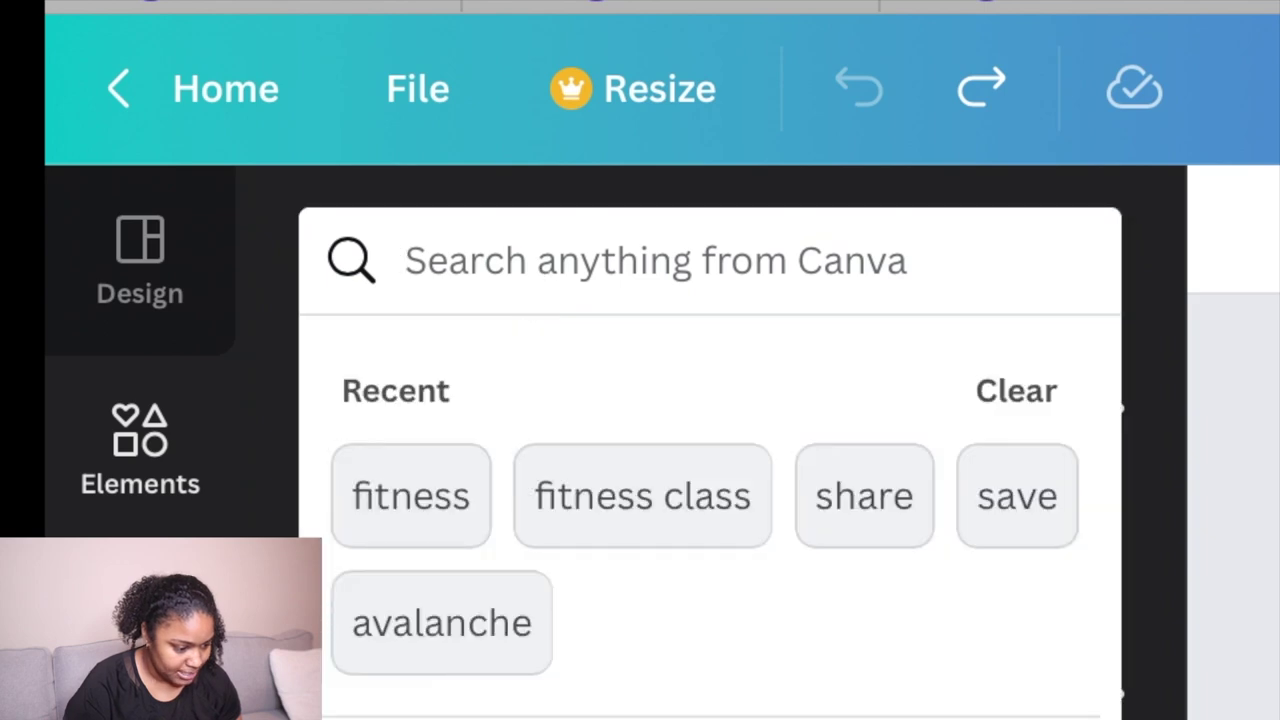
type("luxury")
key("Return")
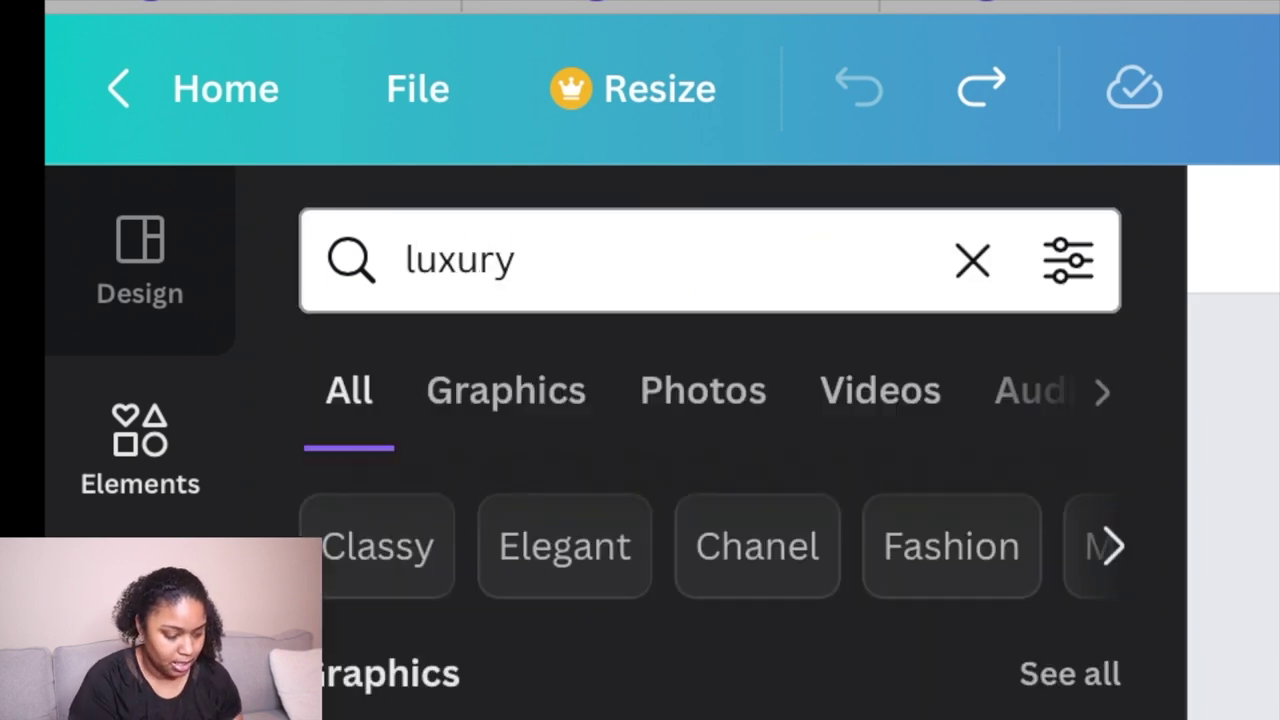
Step: Restrict the "luxury" results to photos and browse them for vision board images
scroll(737, 585, "down", 1)
scroll(737, 585, "up", 1)
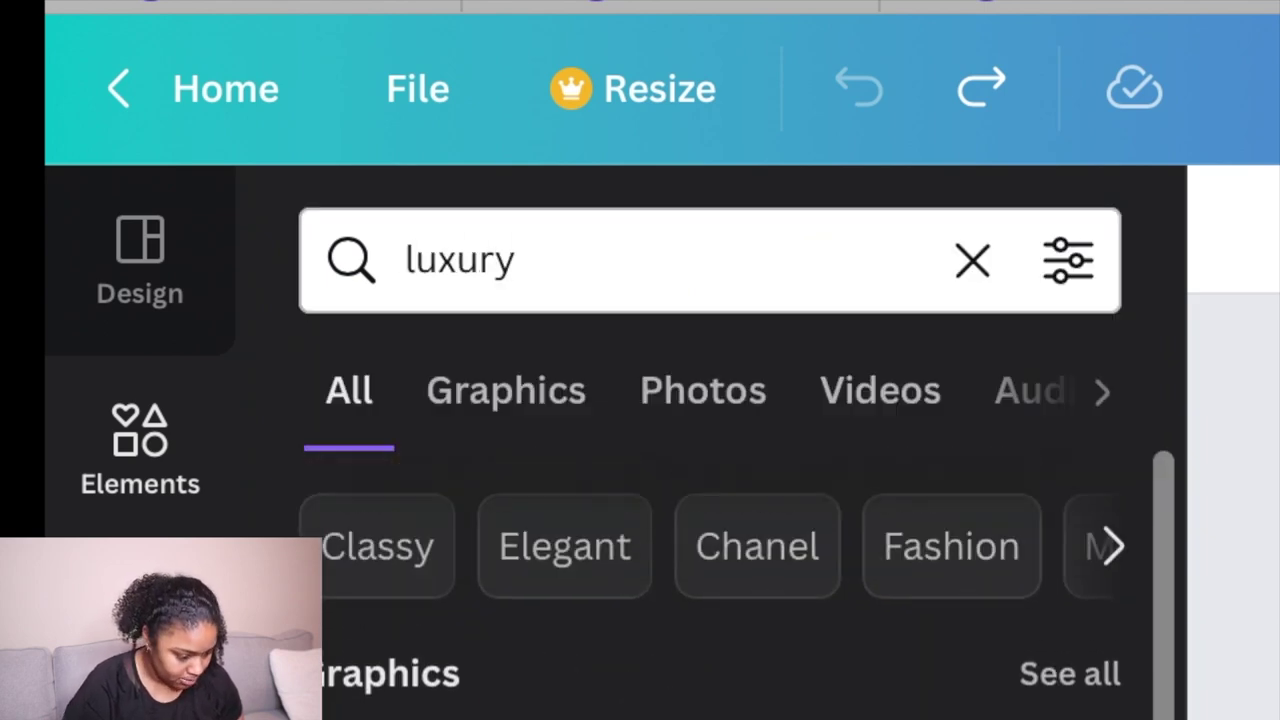
left_click(703, 390)
scroll(710, 600, "down", 5)
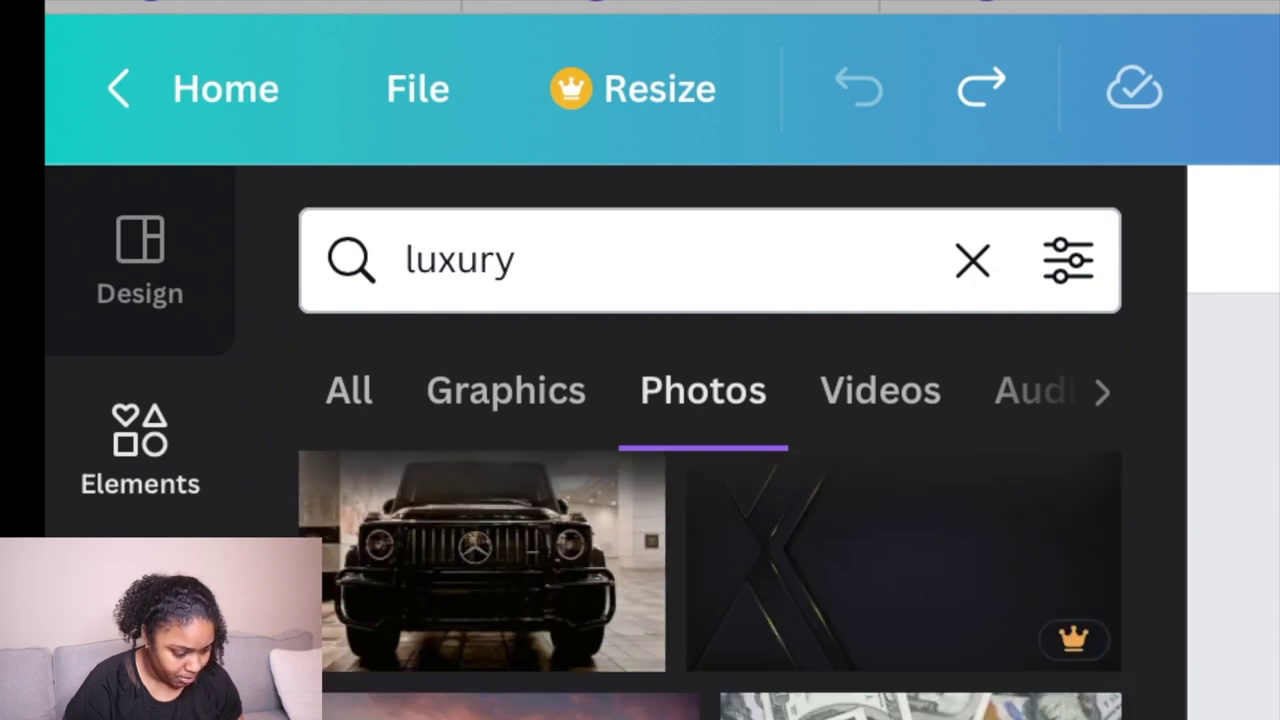
scroll(242, 430, "down", 10)
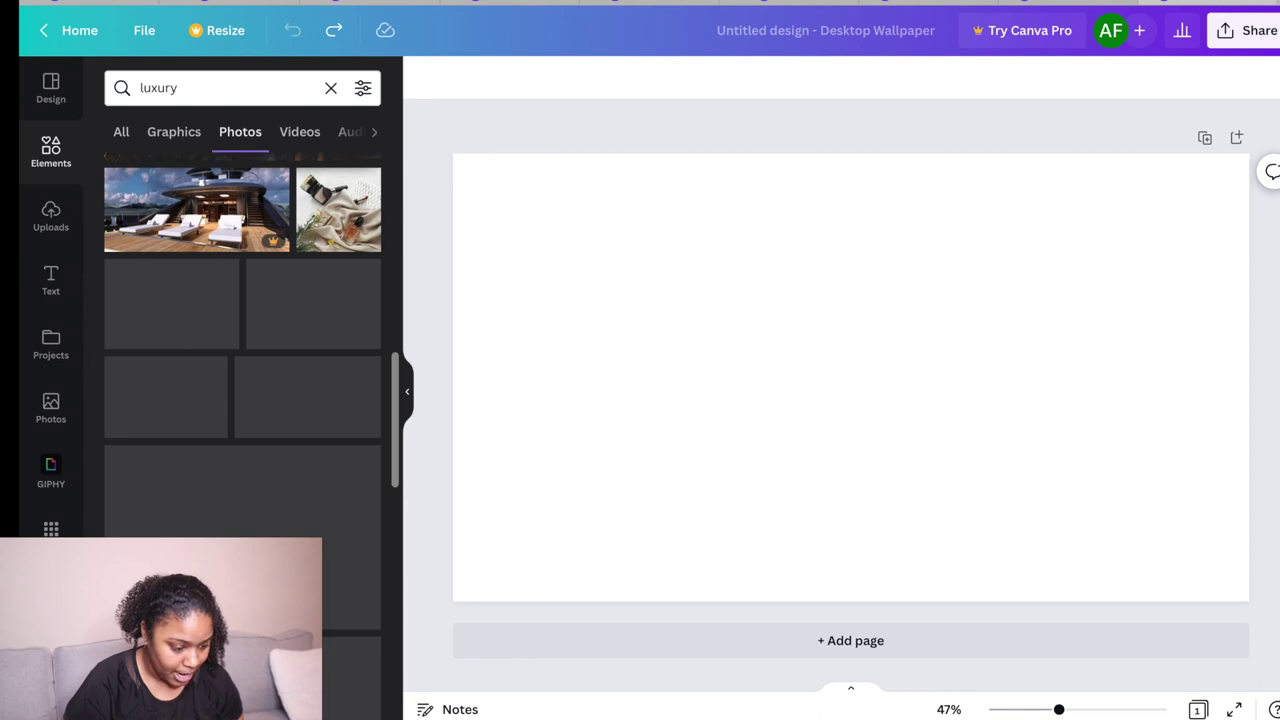
scroll(258, 495, "down", 5)
scroll(258, 495, "down", 10)
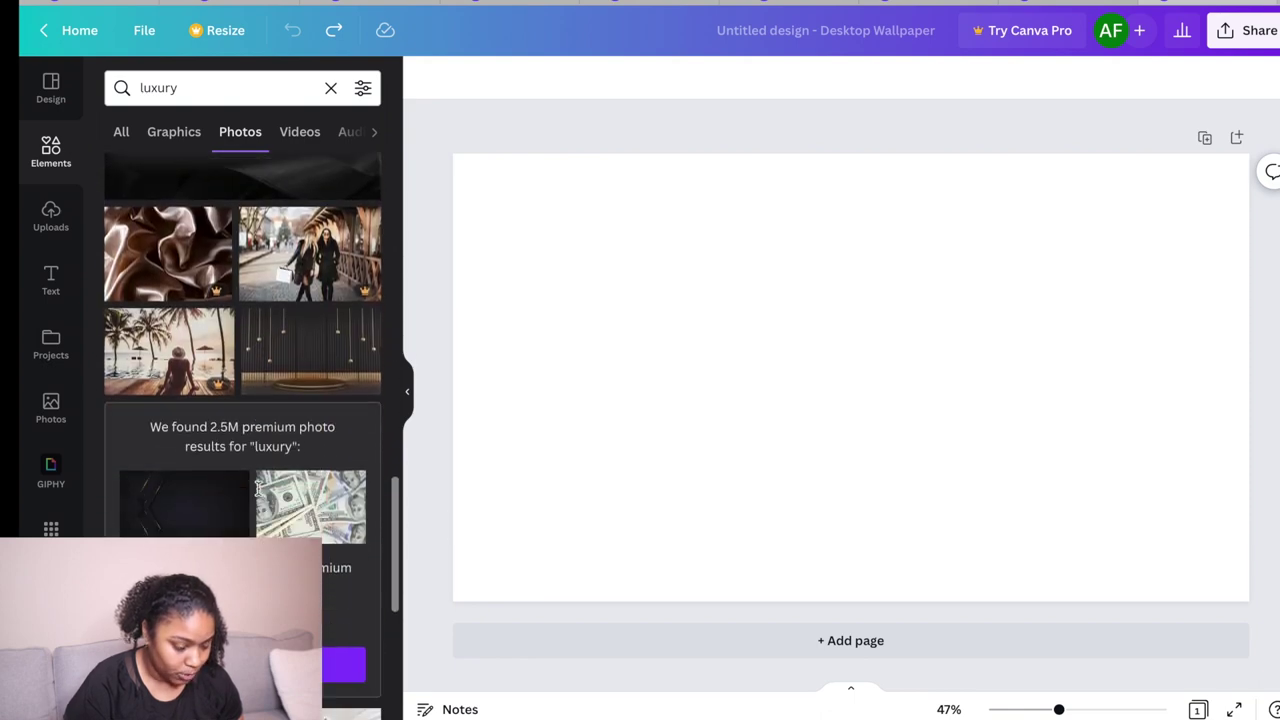
scroll(258, 495, "up", 10)
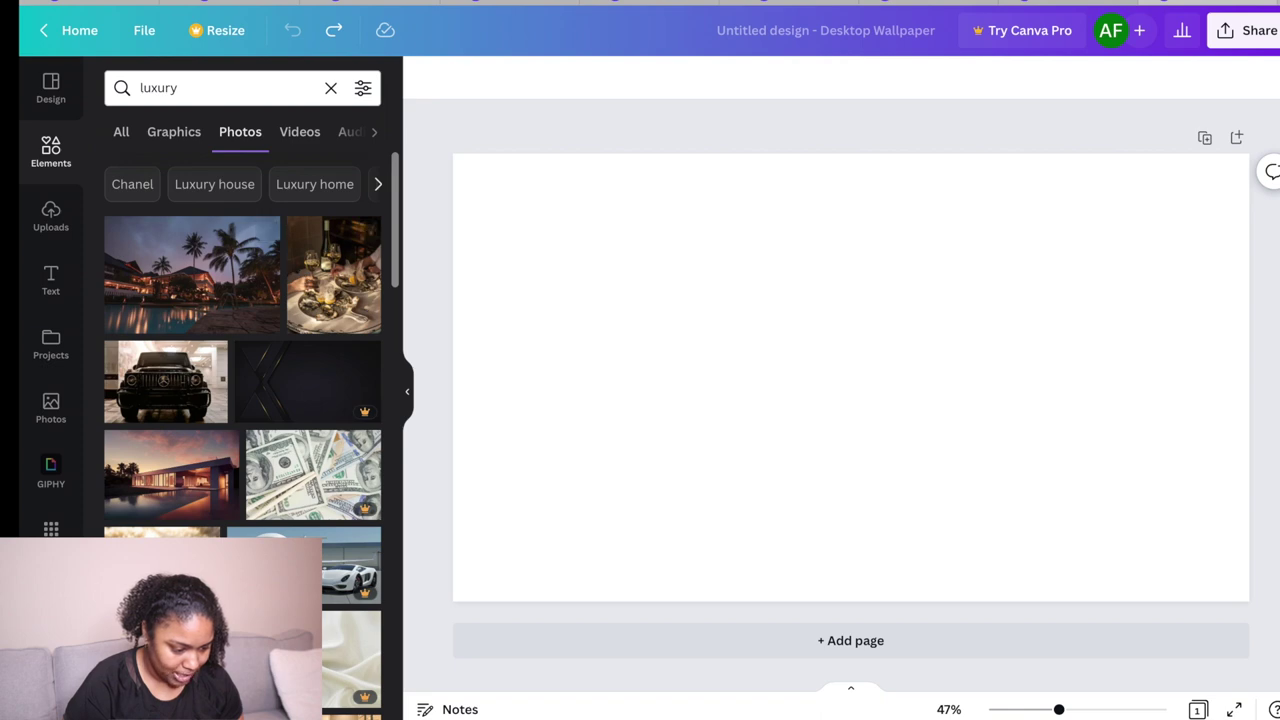
Step: Glance over the luxury photos in Canva, and open the Unsplash website in the browser
scroll(296, 386, "down", 5)
scroll(296, 386, "up", 5)
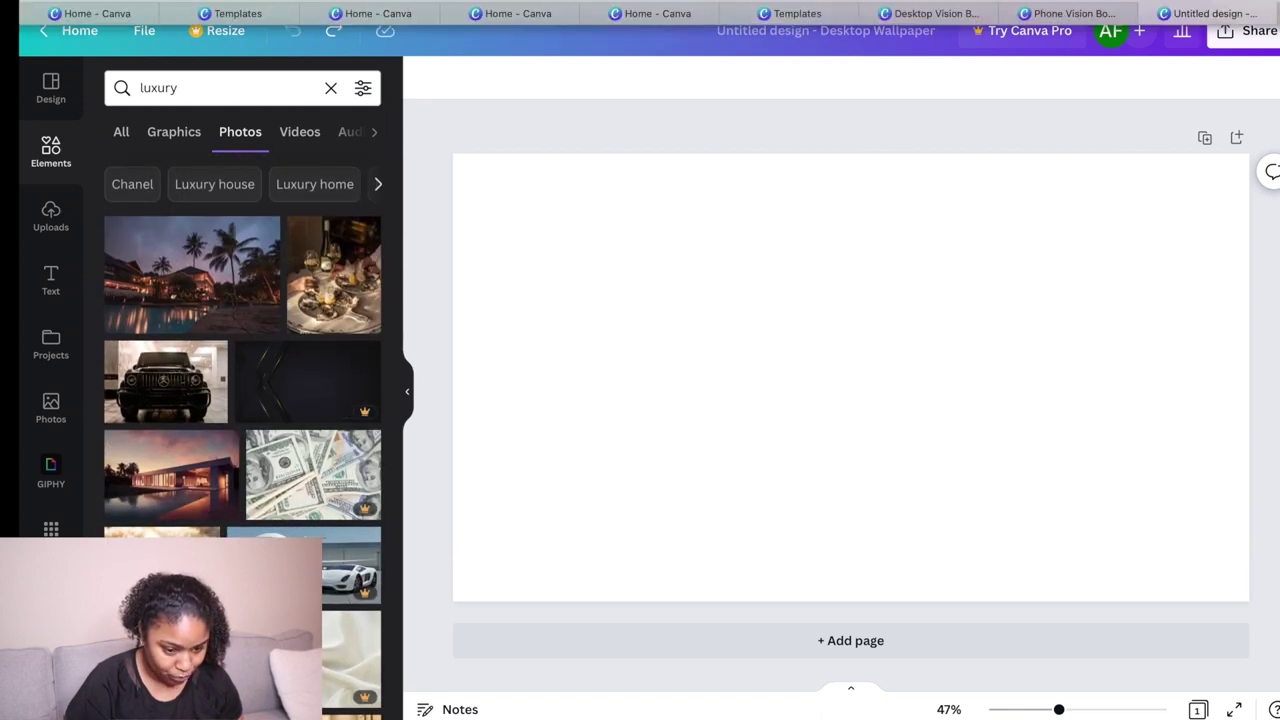
key("super+l")
type("unsplas")
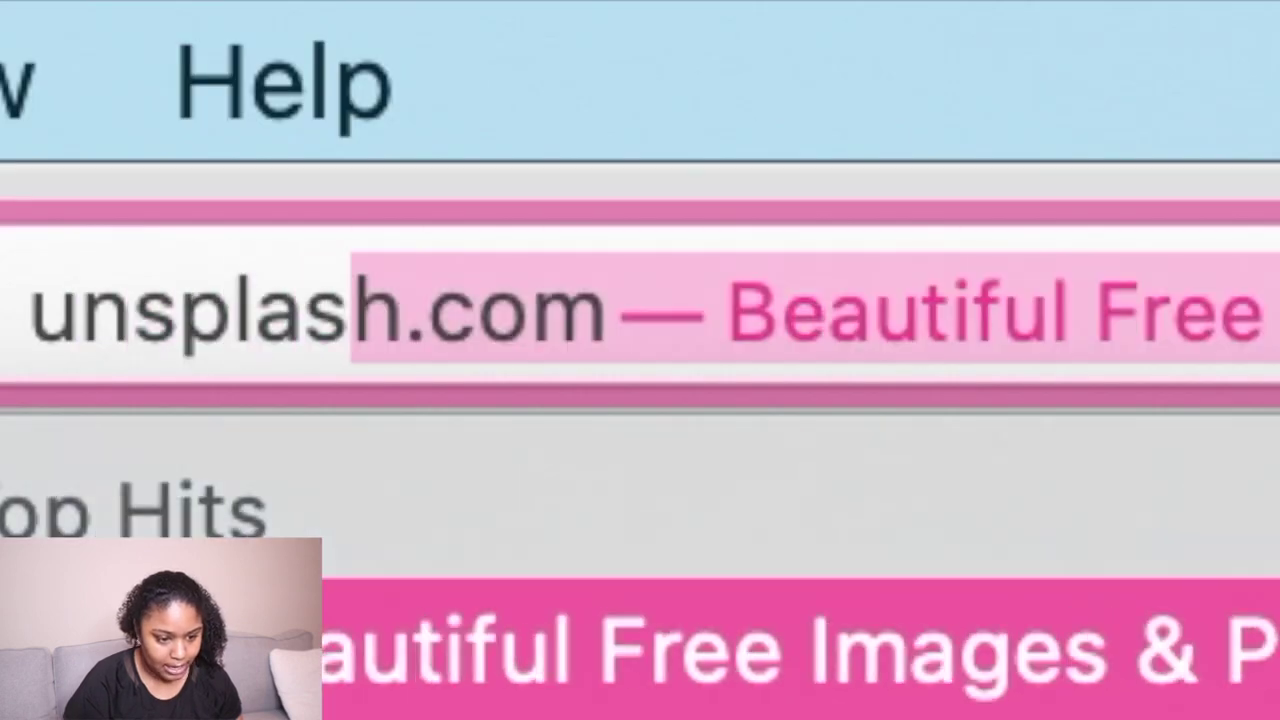
type("h")
key("Return")
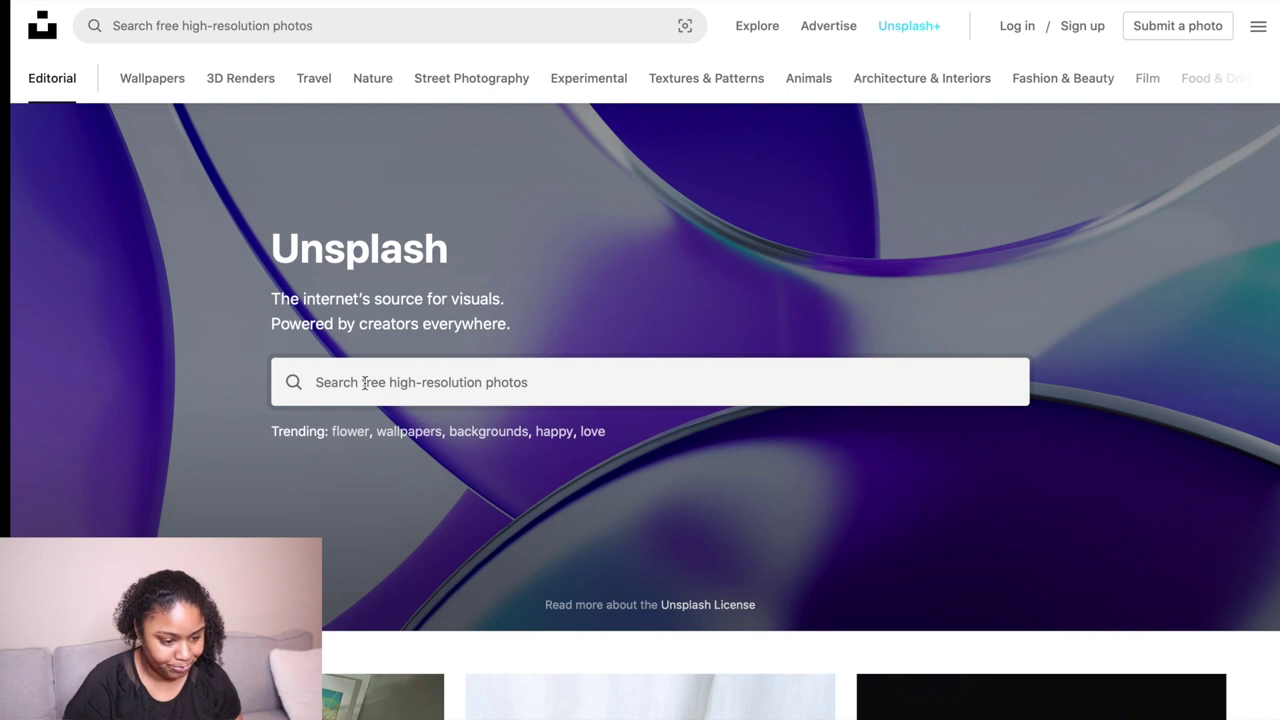
Step: Search Unsplash for "luxury" and browse the photos for vision board images
left_click(365, 382)
type("lux")
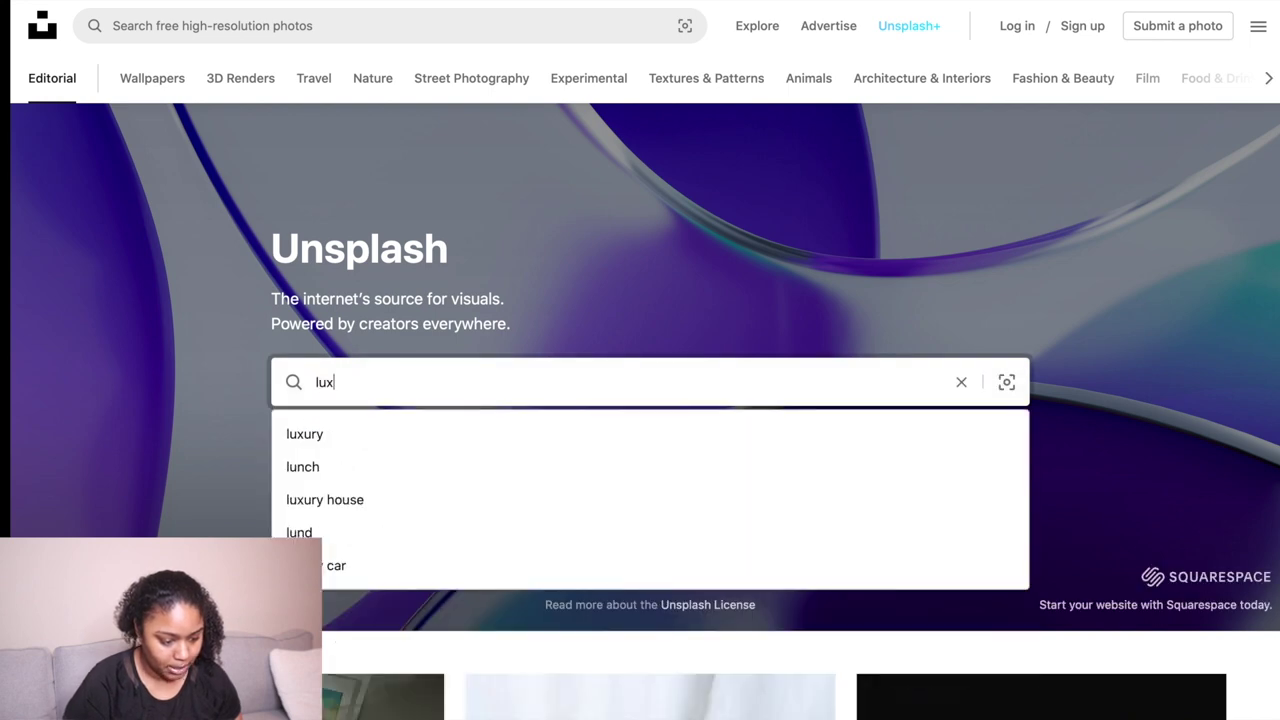
type("ury")
key("Return")
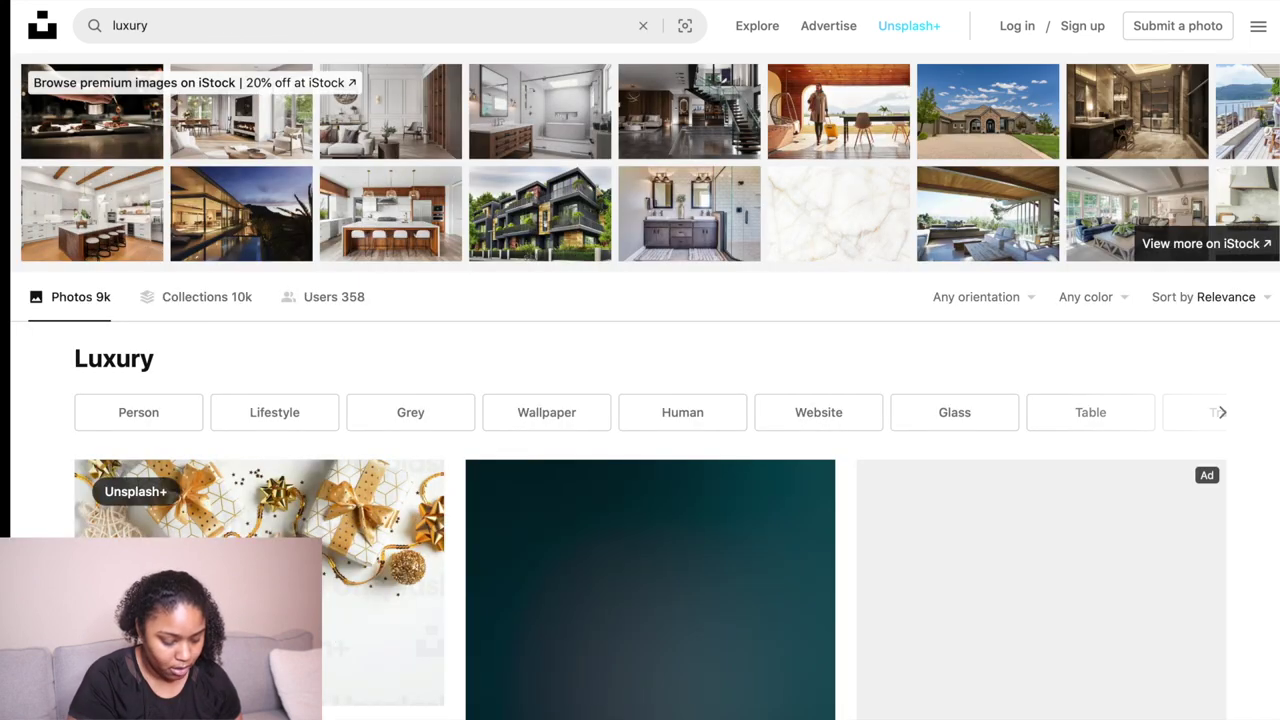
scroll(495, 364, "down", 15)
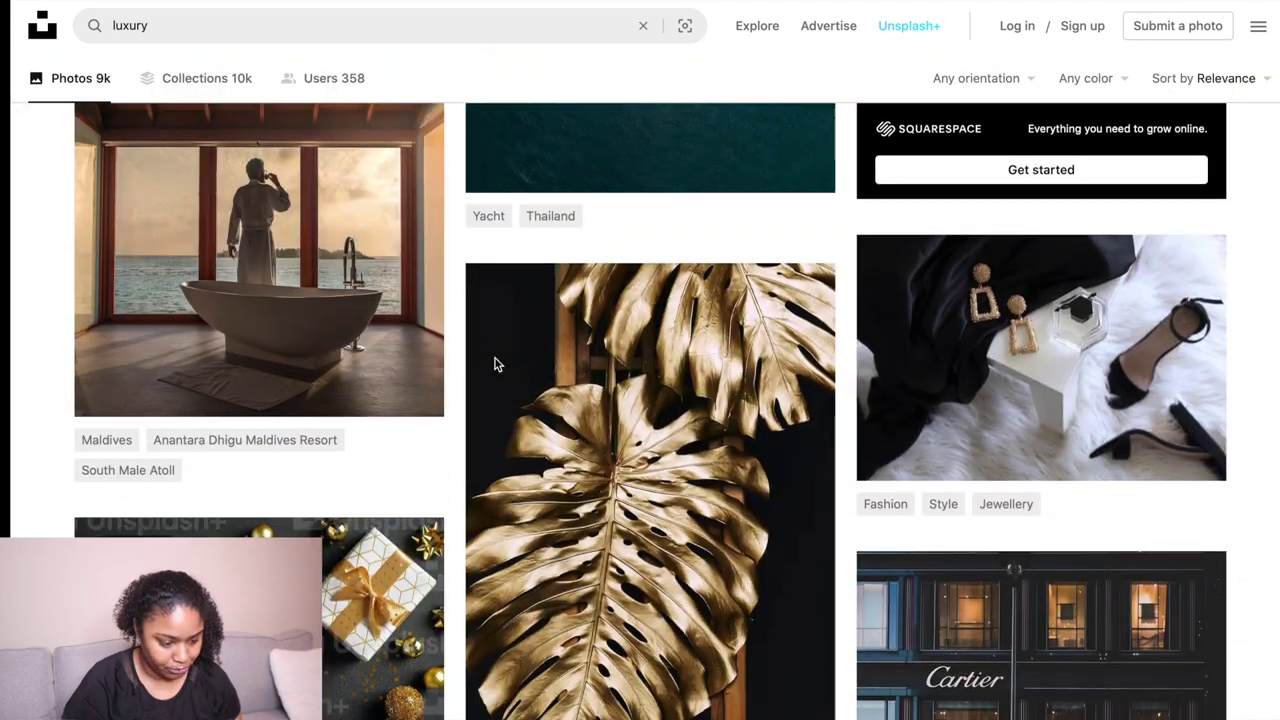
scroll(495, 364, "down", 8)
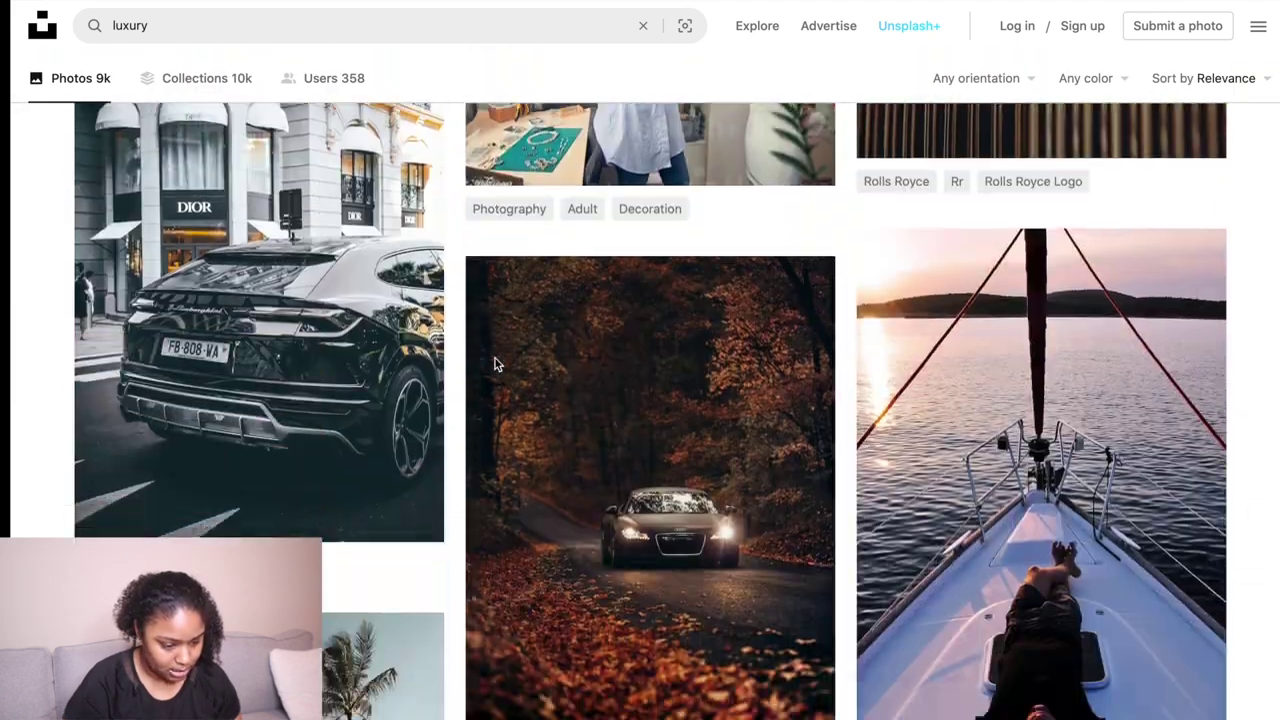
scroll(495, 364, "up", 20)
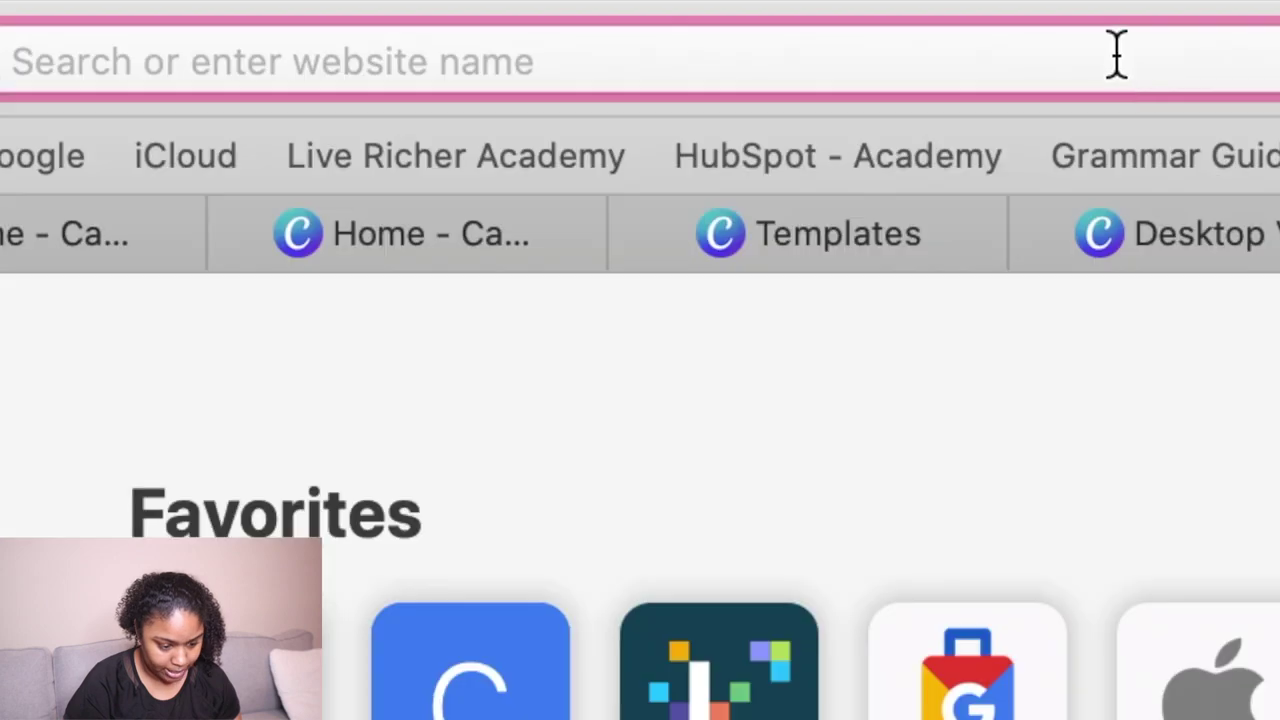
Step: Open the Pexels website in the browser and search it for "luxury"
type("pexels")
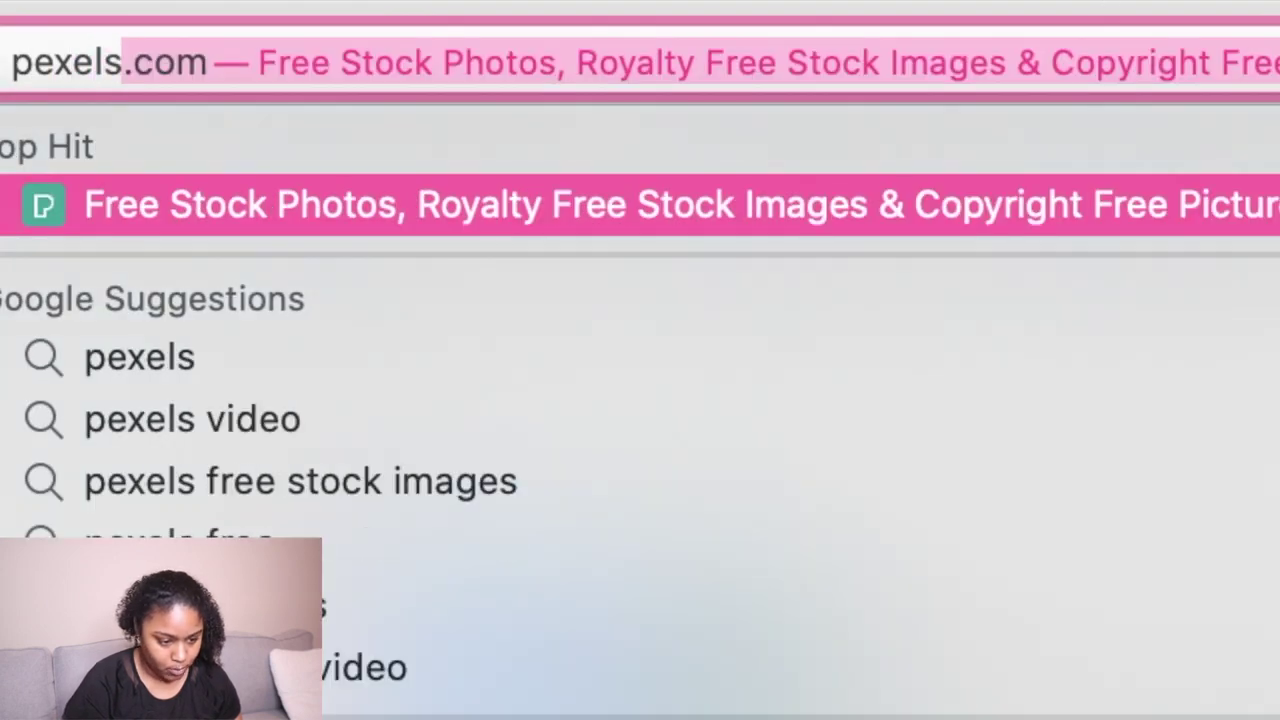
key("Return")
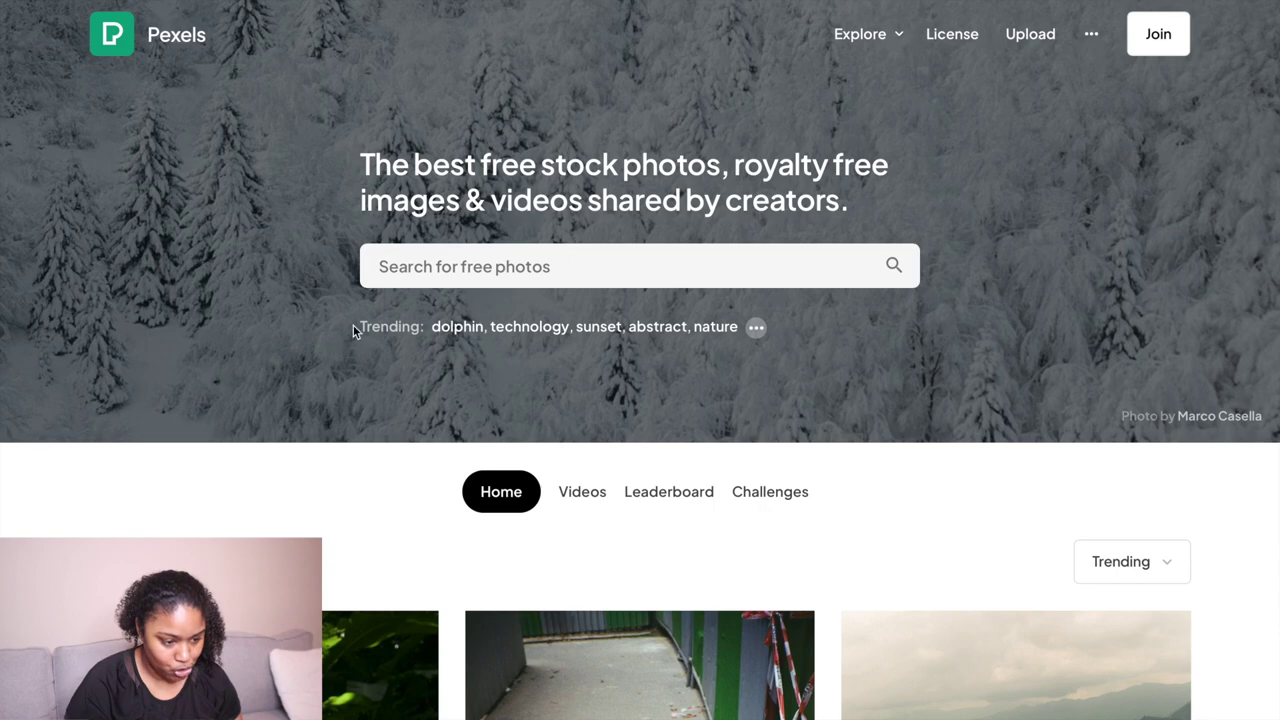
left_click(400, 266)
type("lux")
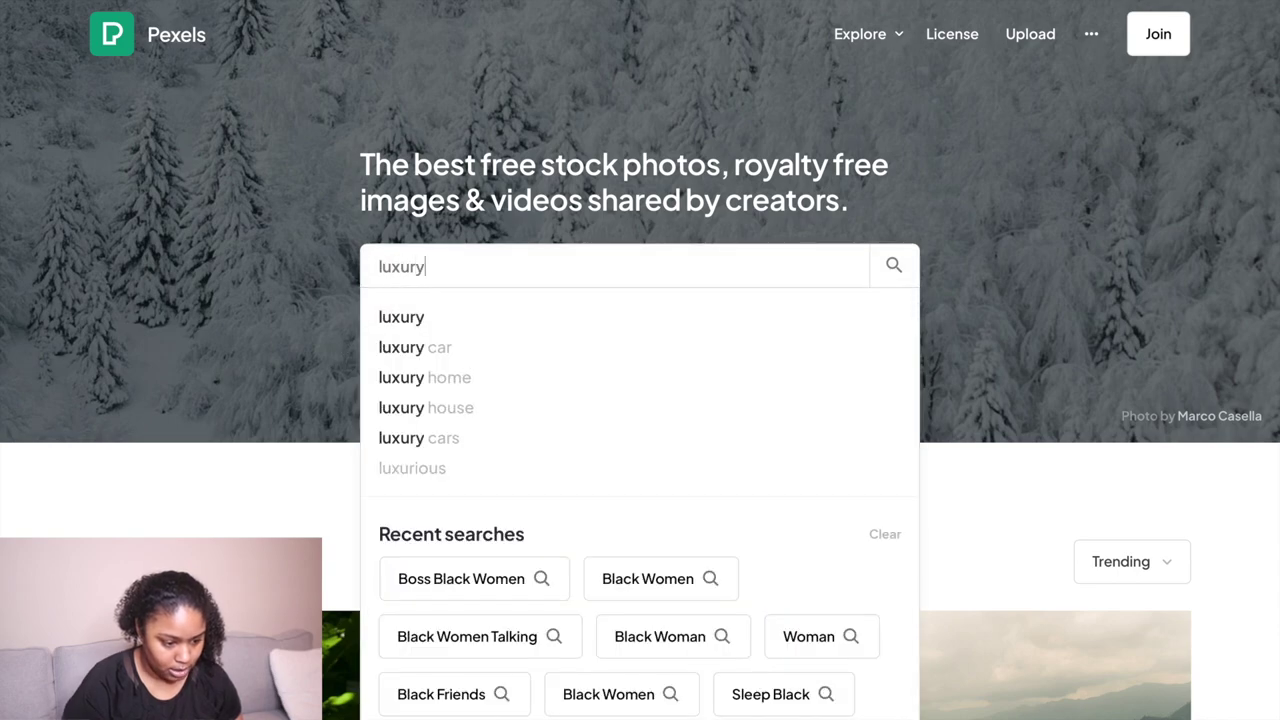
type("ury")
key("Return")
Step: Look through the Pexels "luxury" photos, and change the search to "black luxury"
scroll(552, 634, "down", 10)
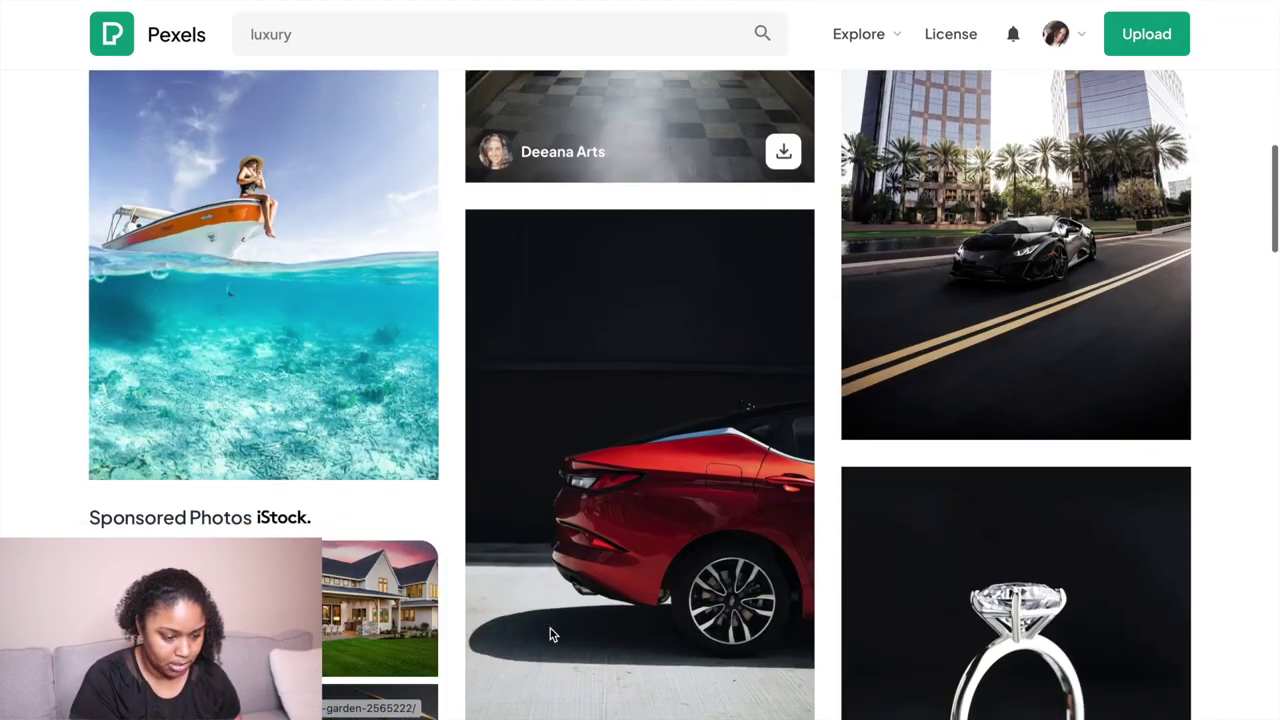
scroll(552, 634, "down", 15)
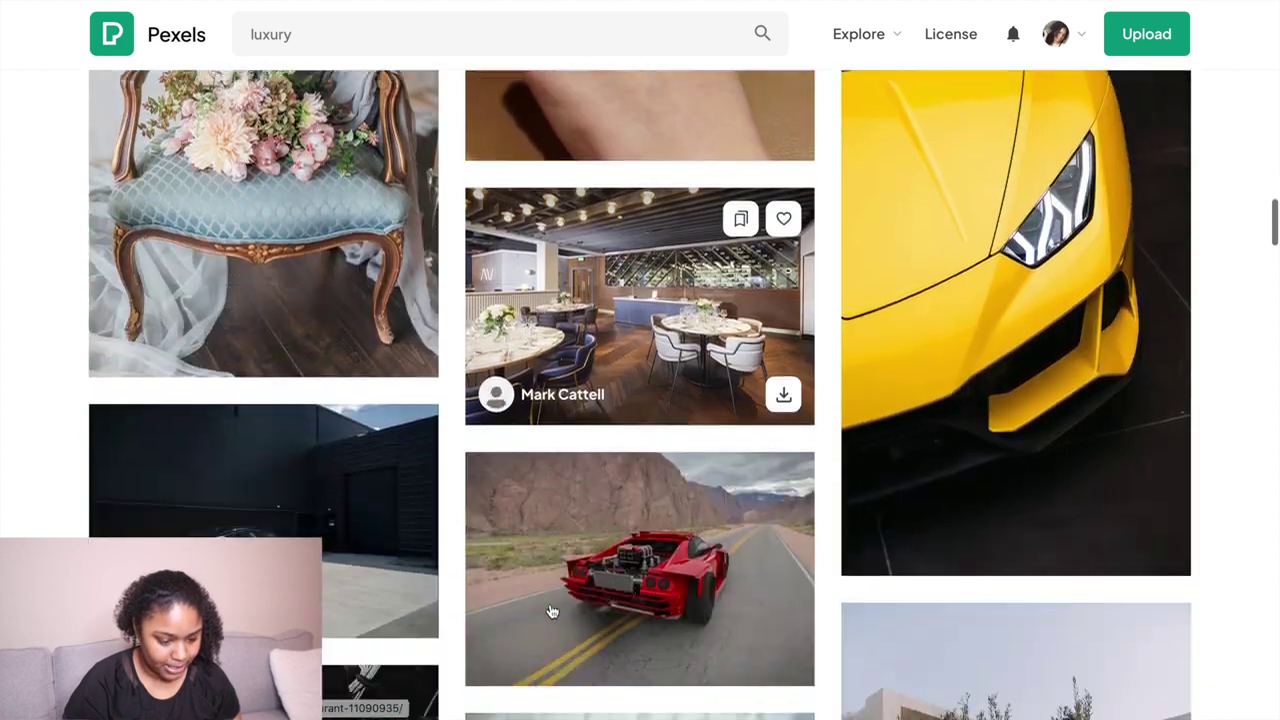
scroll(552, 611, "down", 6)
scroll(552, 611, "up", 4)
scroll(551, 612, "down", 1)
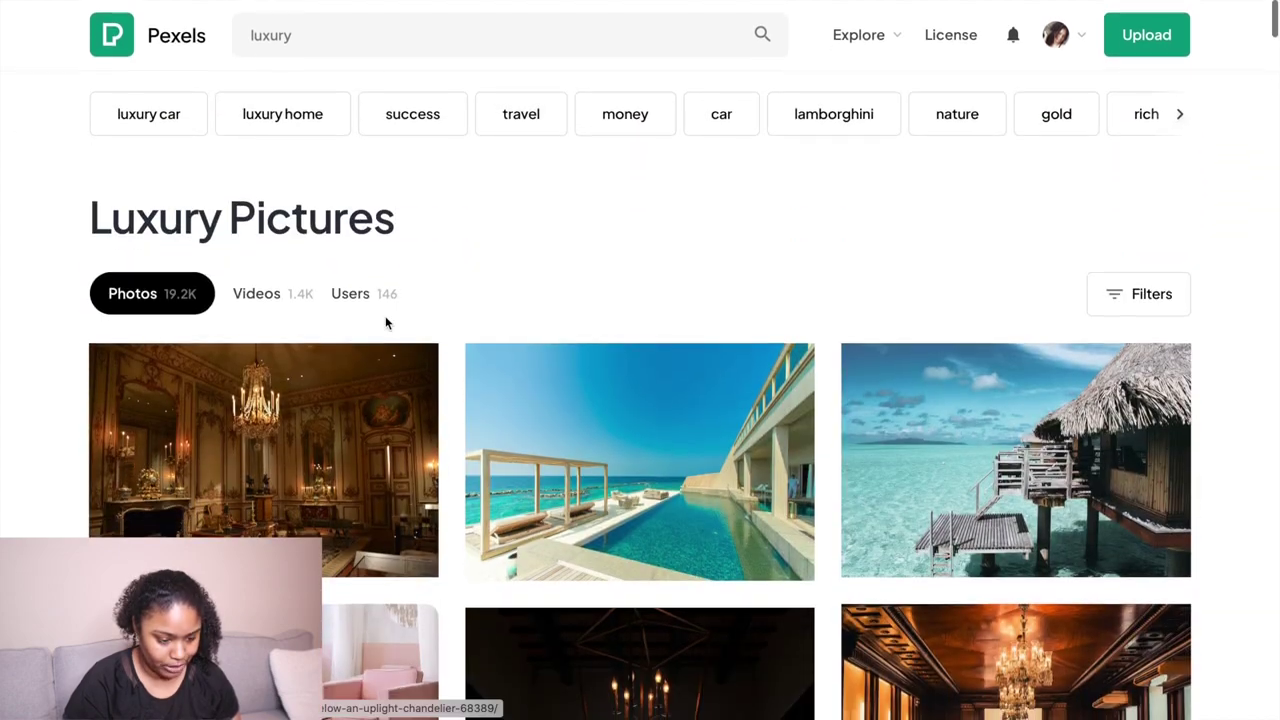
left_click(250, 37)
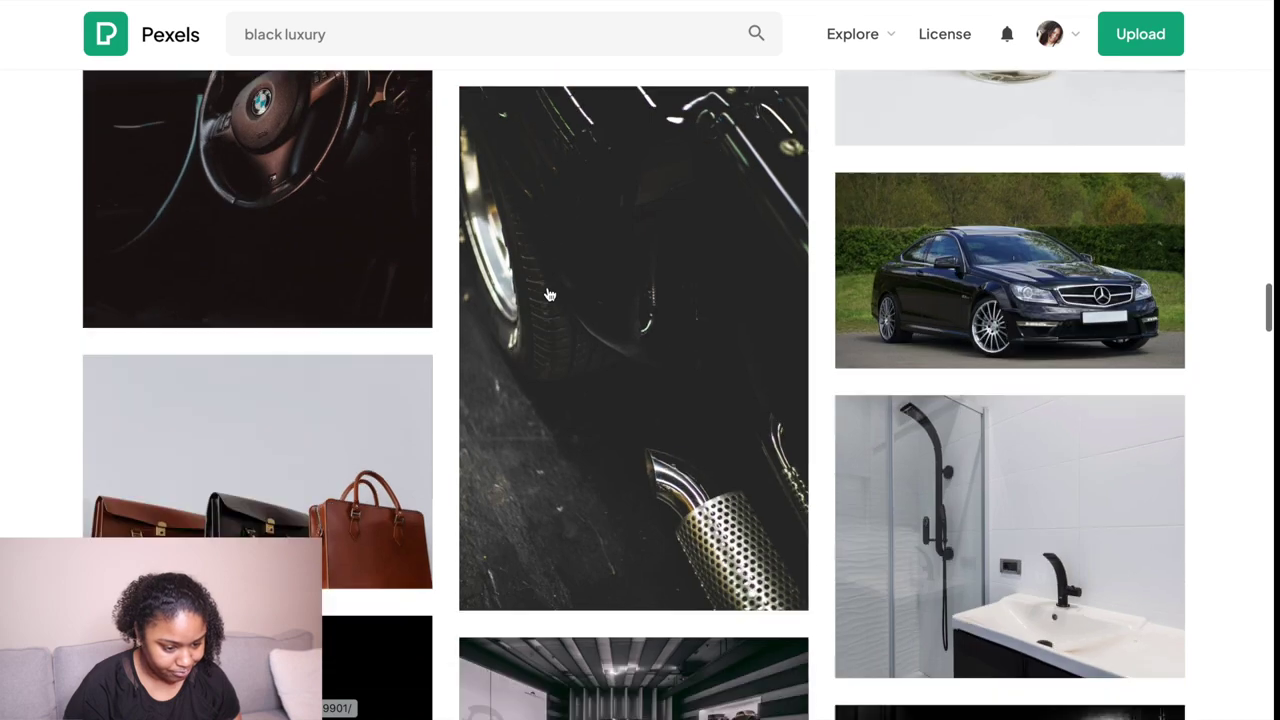
scroll(549, 294, "up", 15)
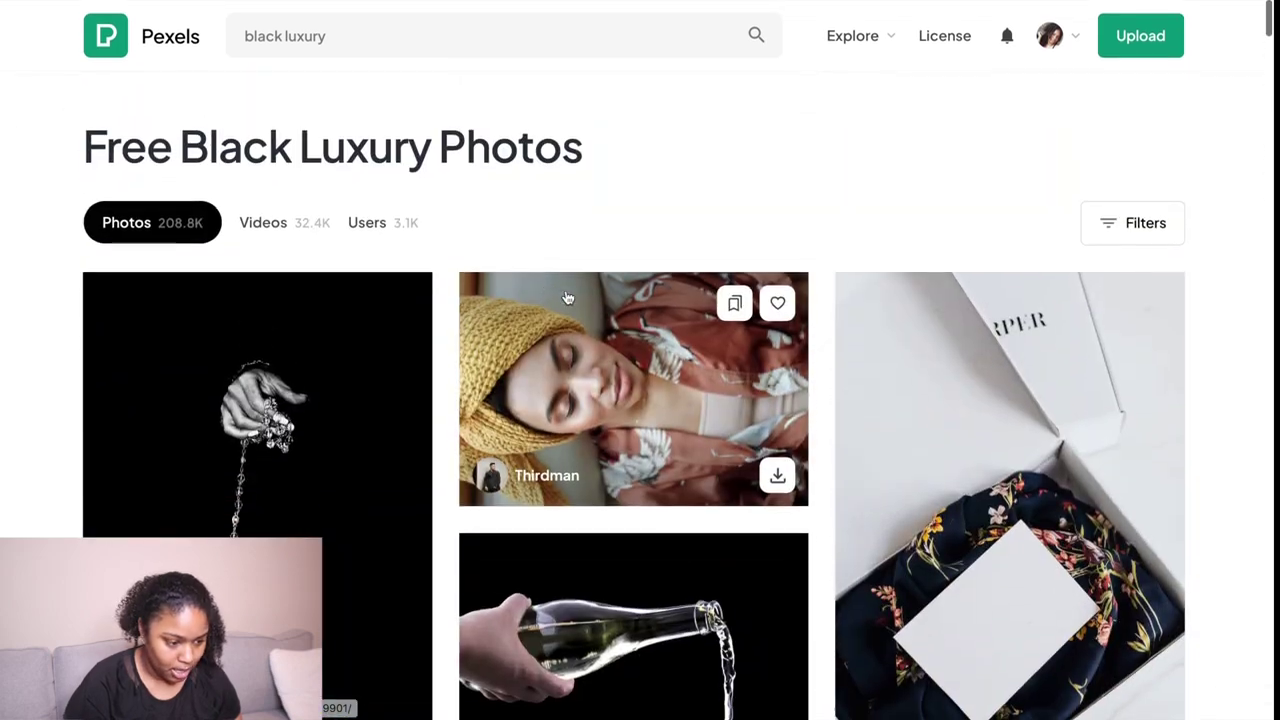
Step: Return to Unsplash and search it for "luxury black women"
left_click(990, 5)
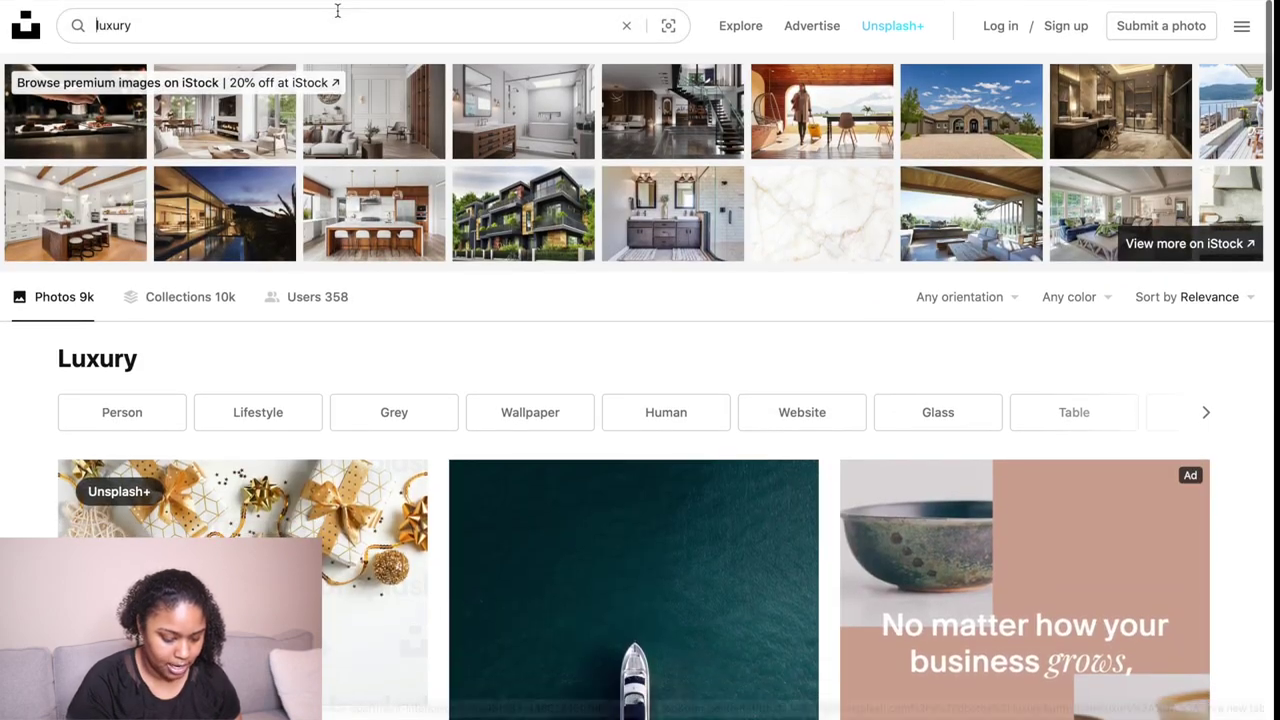
left_click(314, 24)
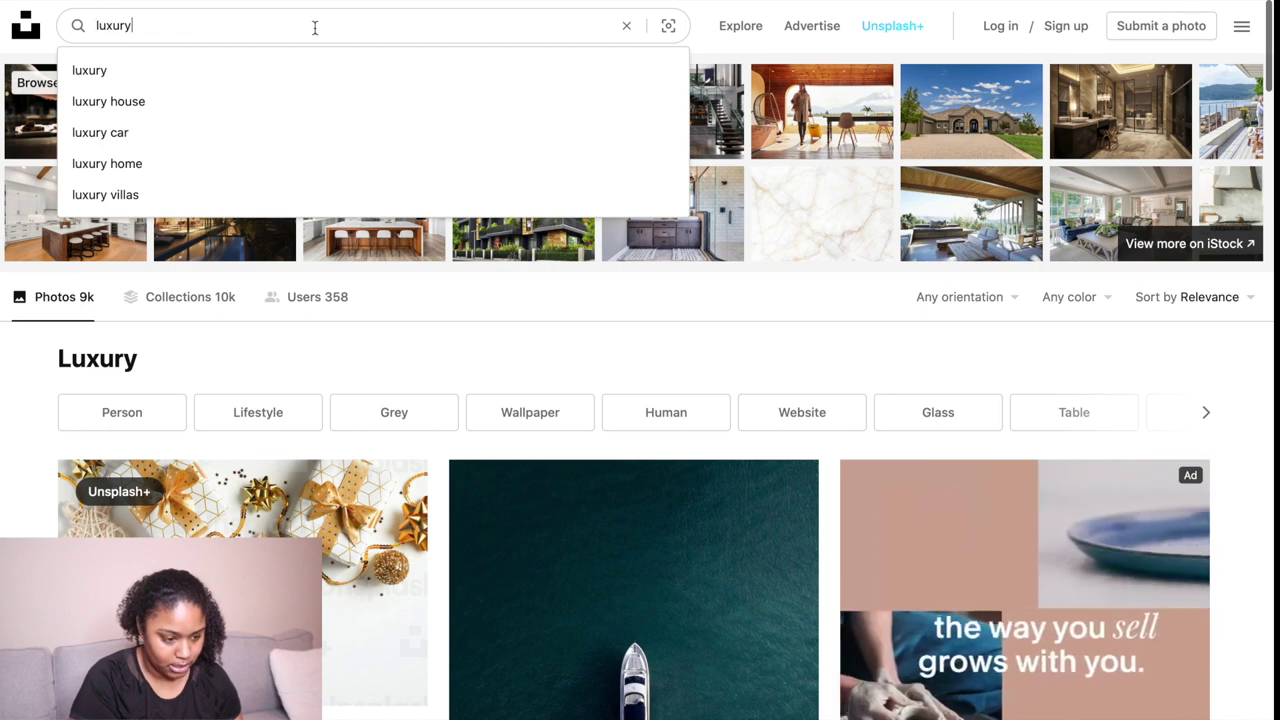
type("b;ack w")
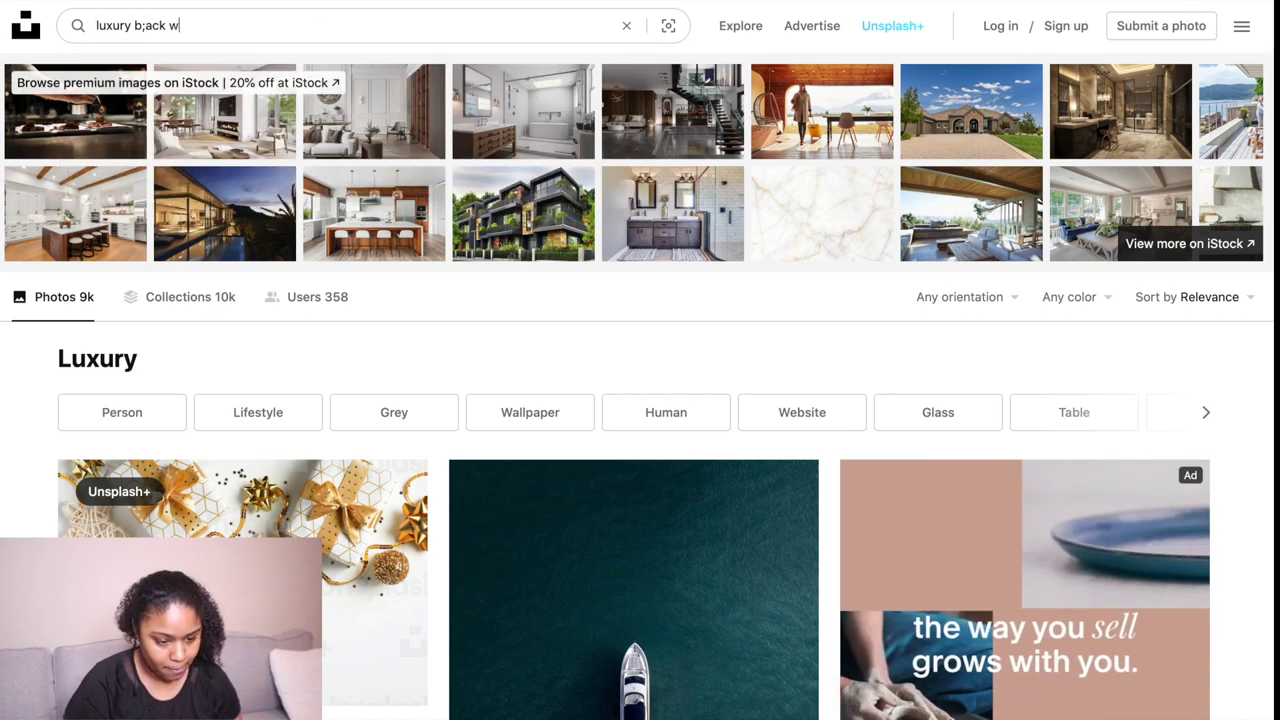
key("BackSpace")
key("BackSpace")
key("BackSpace")
key("BackSpace")
key("BackSpace")
key("BackSpace")
type("lack")
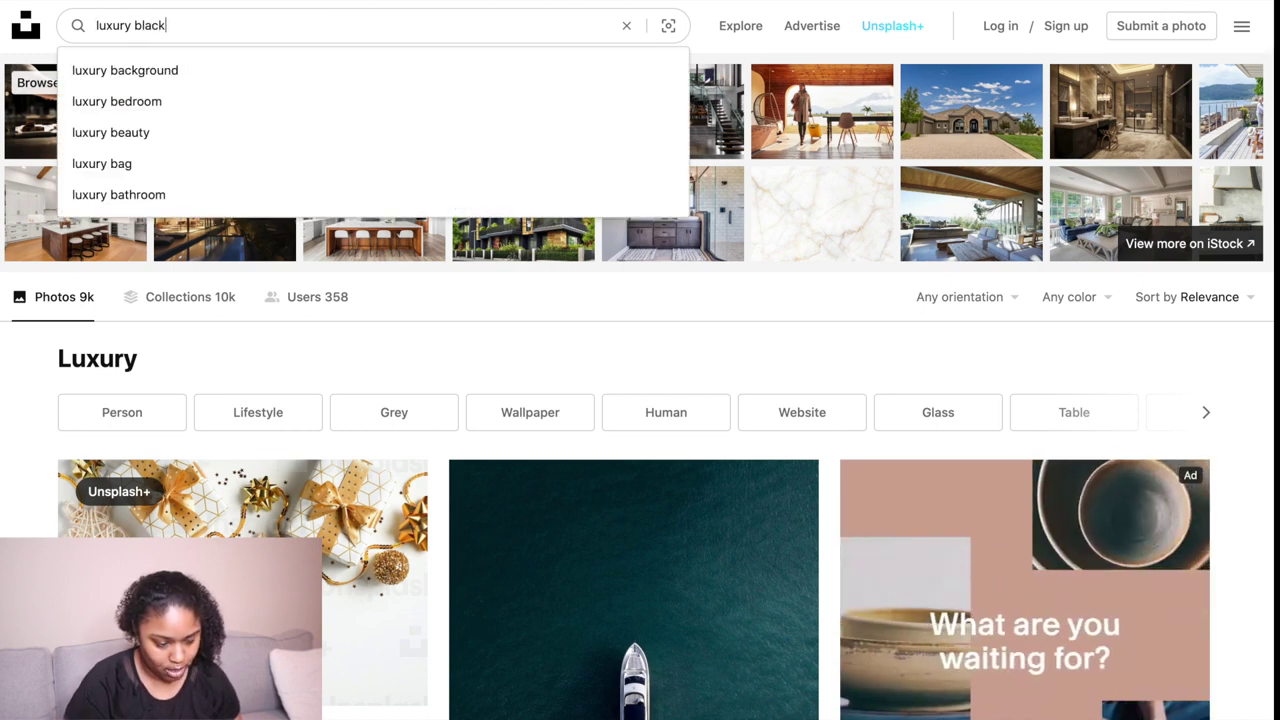
type(" women")
key("Return")
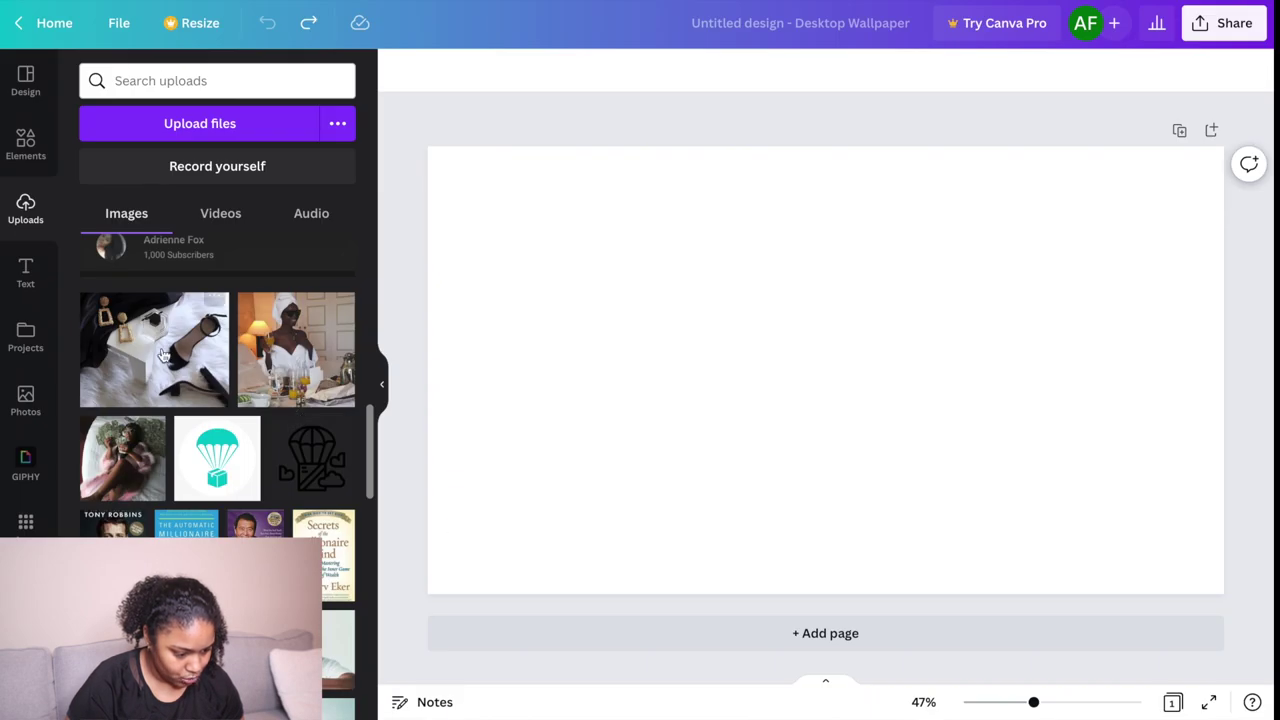
Step: In the Canva design, add the uploaded heels-and-earrings photo, scale it down and fit it into the page's top-left corner
left_click(163, 355)
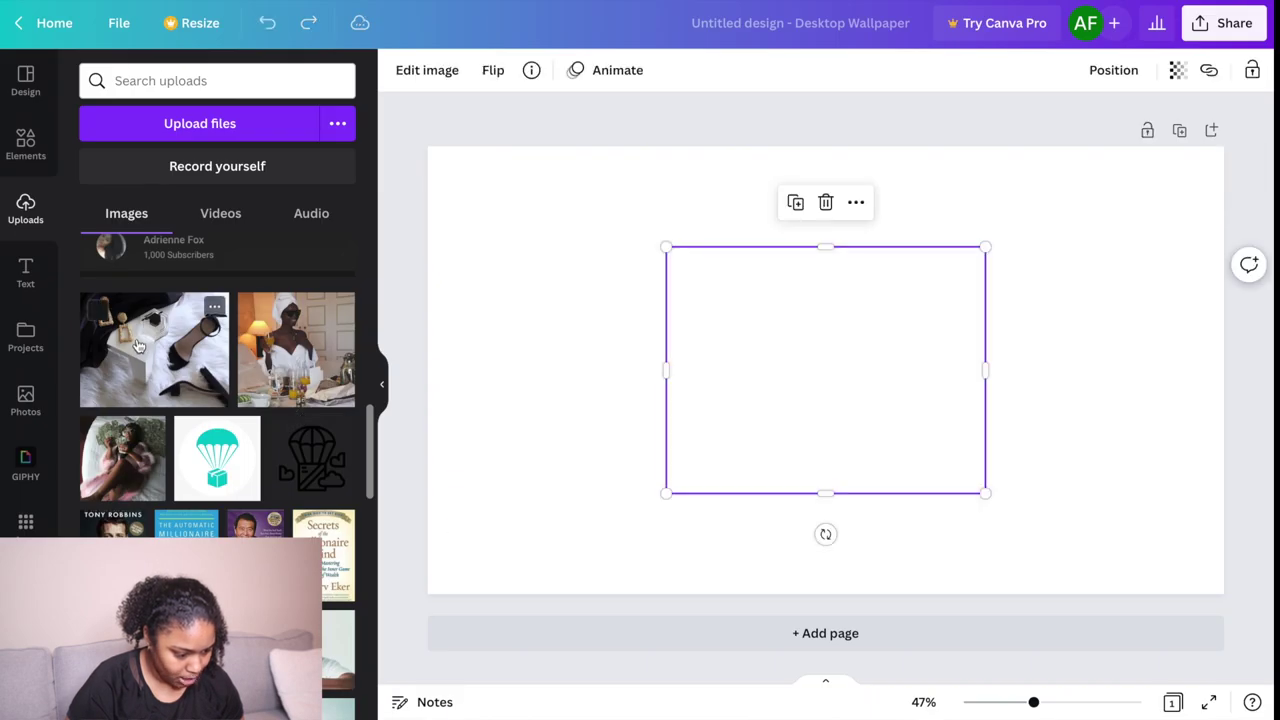
left_click_drag(854, 374, 616, 282)
left_click_drag(716, 391, 611, 374)
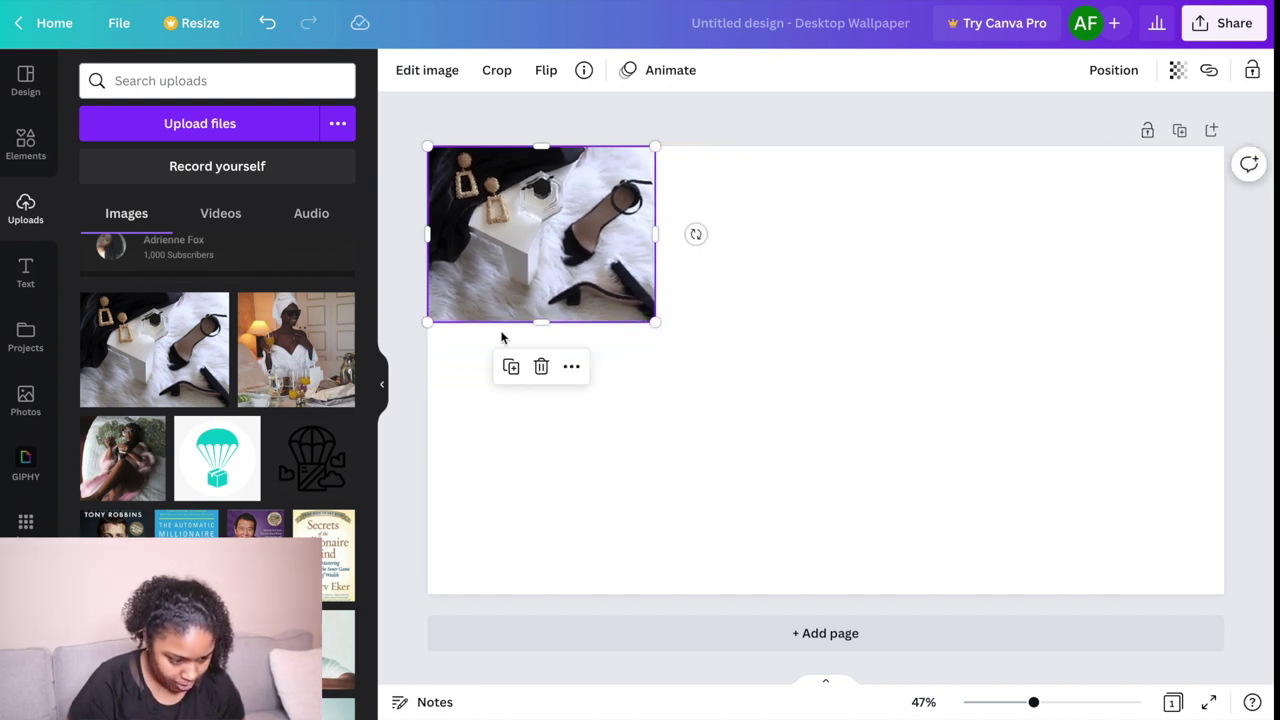
Step: Add the photo of the woman in a bathrobe, scale it to 433 by 424 and set it flush against the heels photo's right edge
key("ctrl+v")
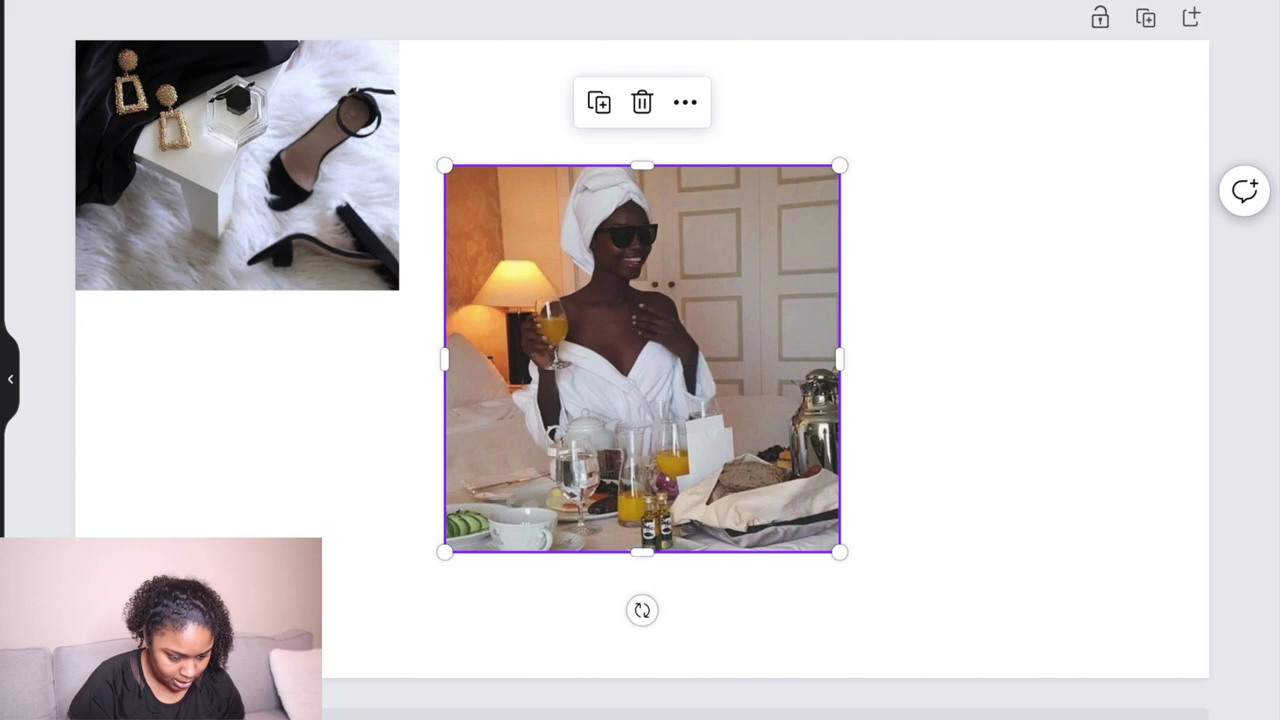
left_click_drag(575, 378, 528, 253)
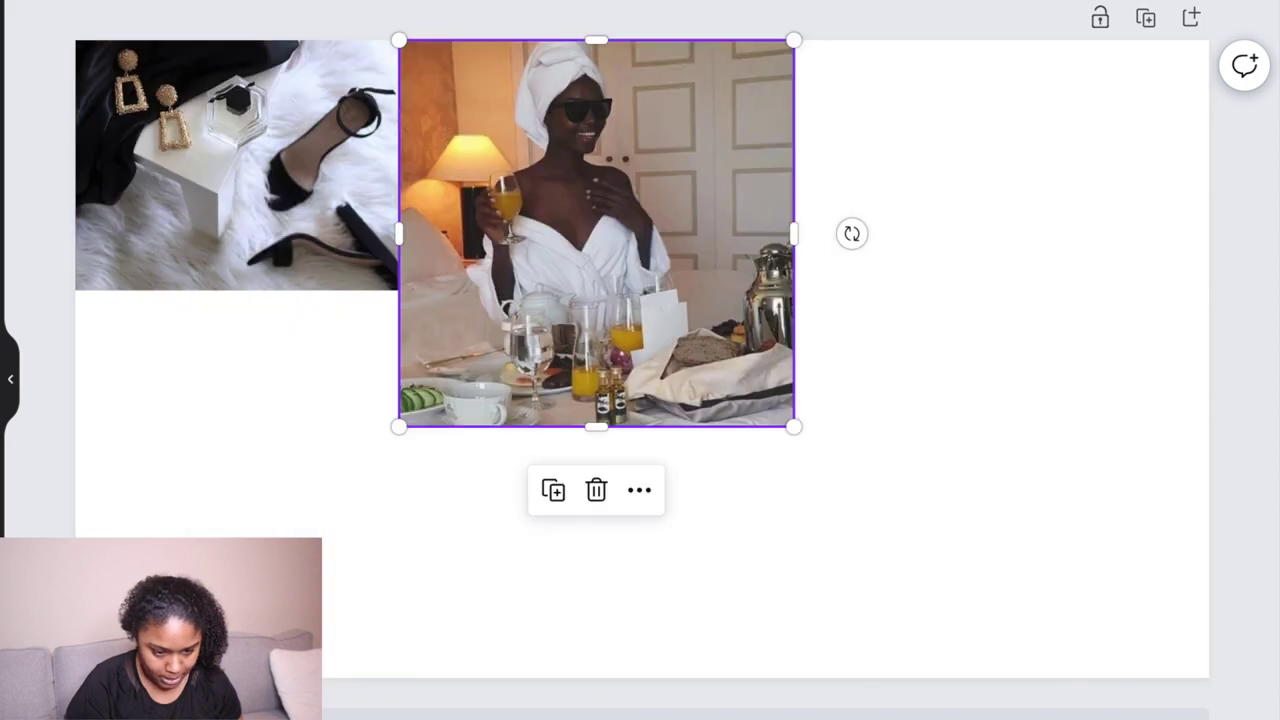
mouse_move(576, 266)
left_mouse_down()
mouse_move(634, 266)
mouse_move(592, 264)
left_mouse_up()
left_click(263, 238)
left_click(737, 400)
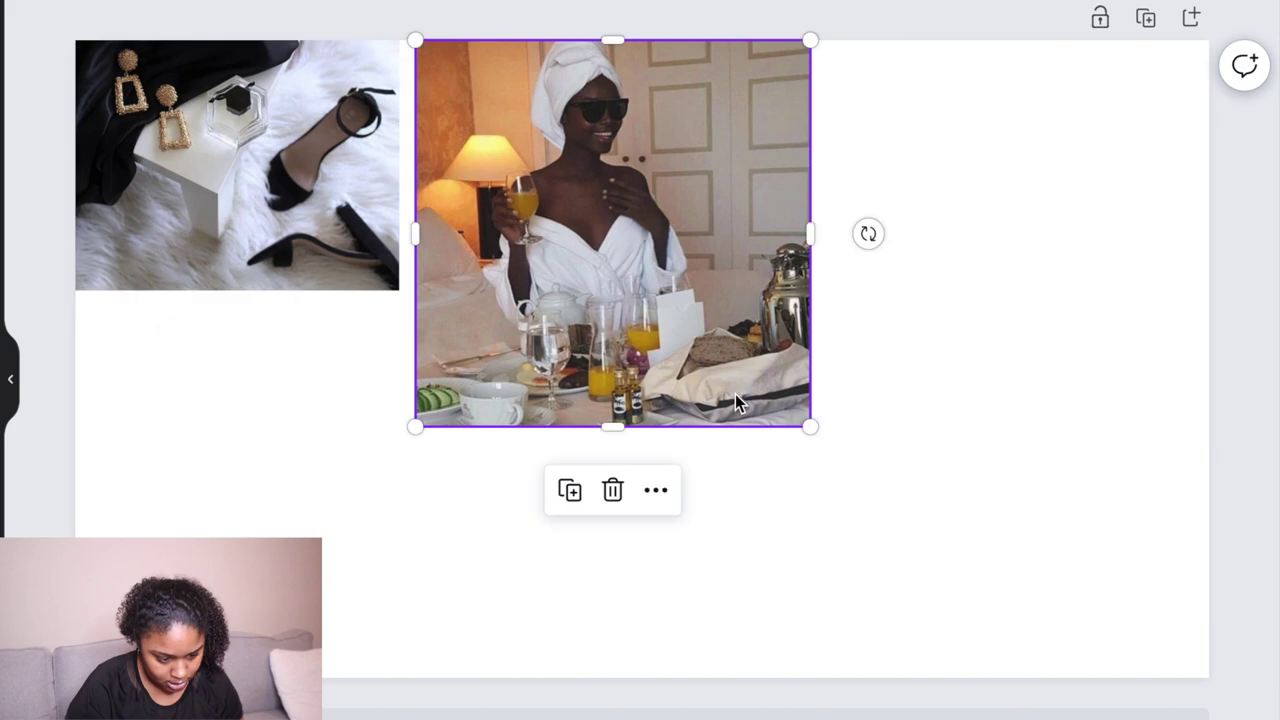
left_click_drag(810, 427, 672, 300)
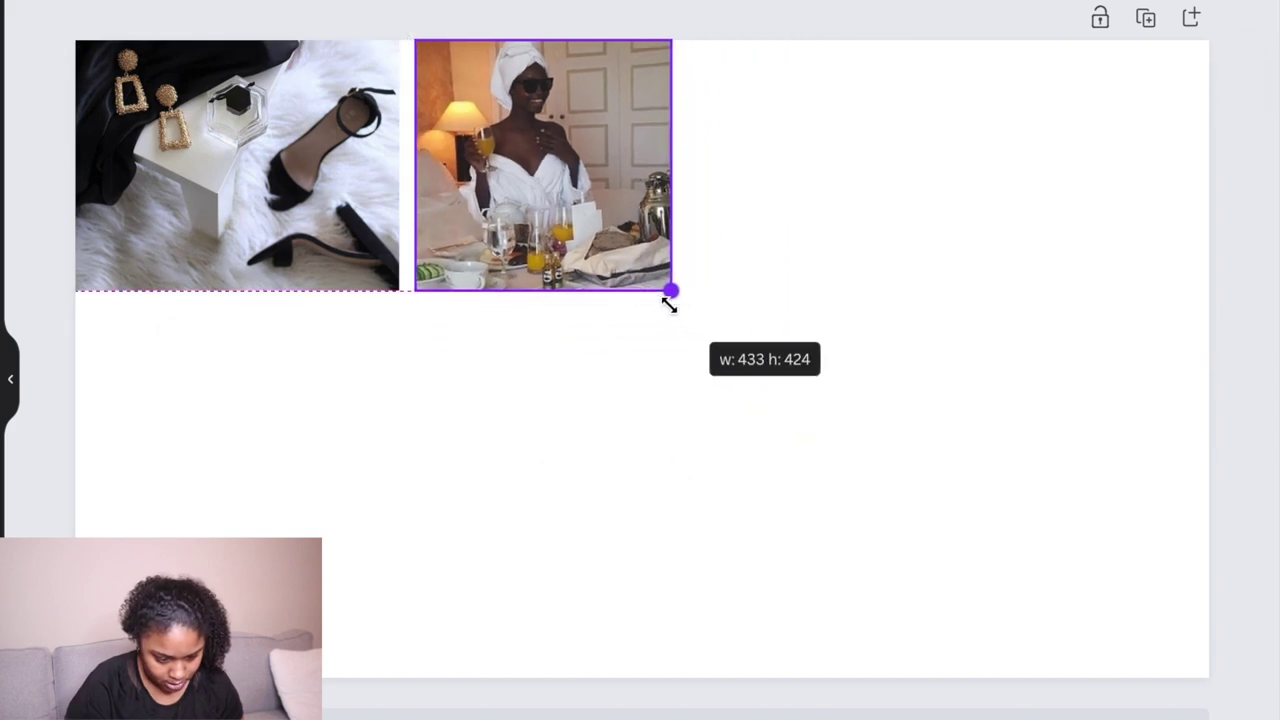
mouse_move(581, 250)
left_mouse_down()
mouse_move(551, 251)
mouse_move(568, 258)
left_mouse_up()
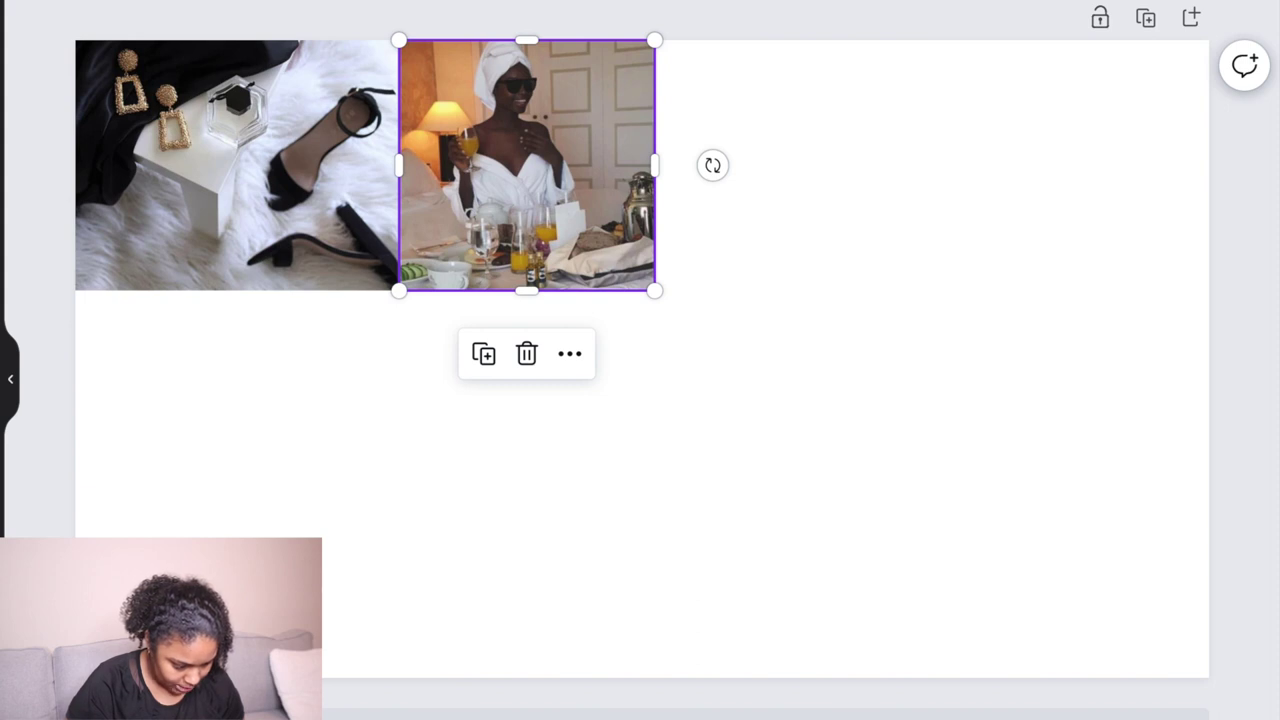
Step: Add the photo of the woman in a yellow sun hat on a boat and place it in the page's bottom-left corner
key("ctrl+v")
left_click_drag(663, 396, 840, 212)
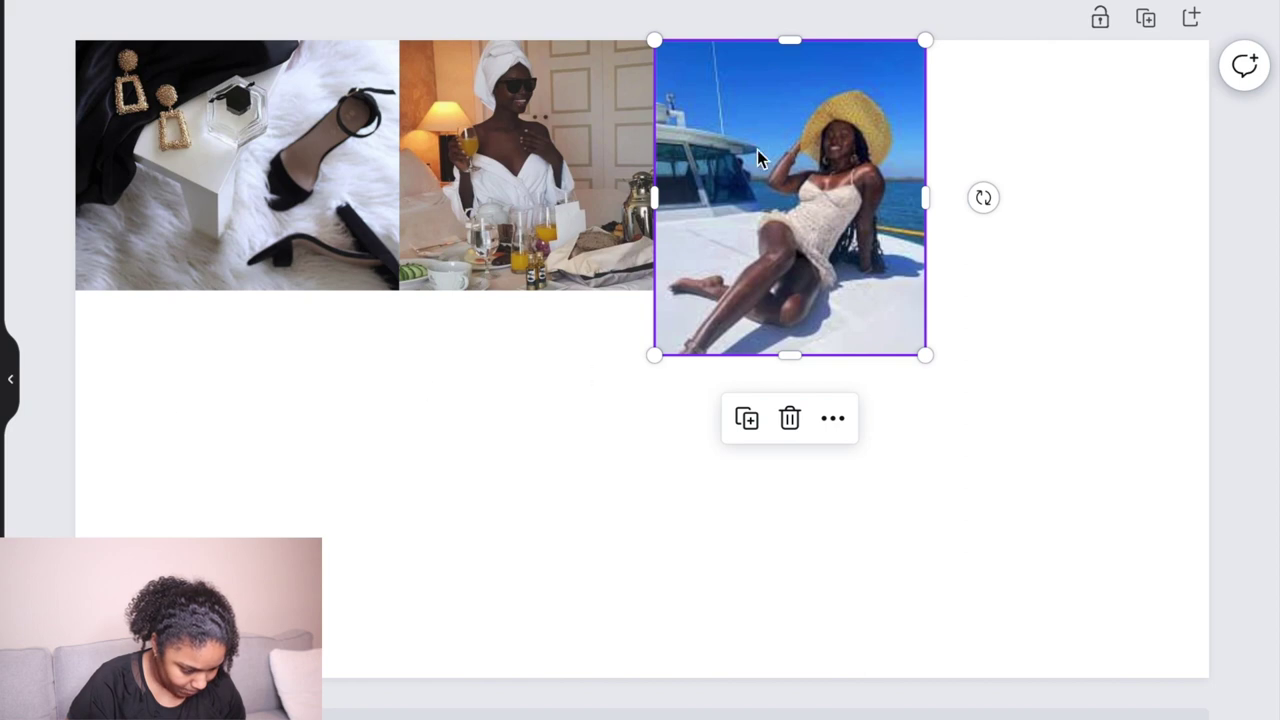
left_click_drag(793, 144, 231, 435)
Step: Add the yacht deck photo beside the sun hat photo, scaling and cropping it to match that photo's height and reach the page's bottom edge
key("ctrl+v")
left_click_drag(606, 492, 595, 529)
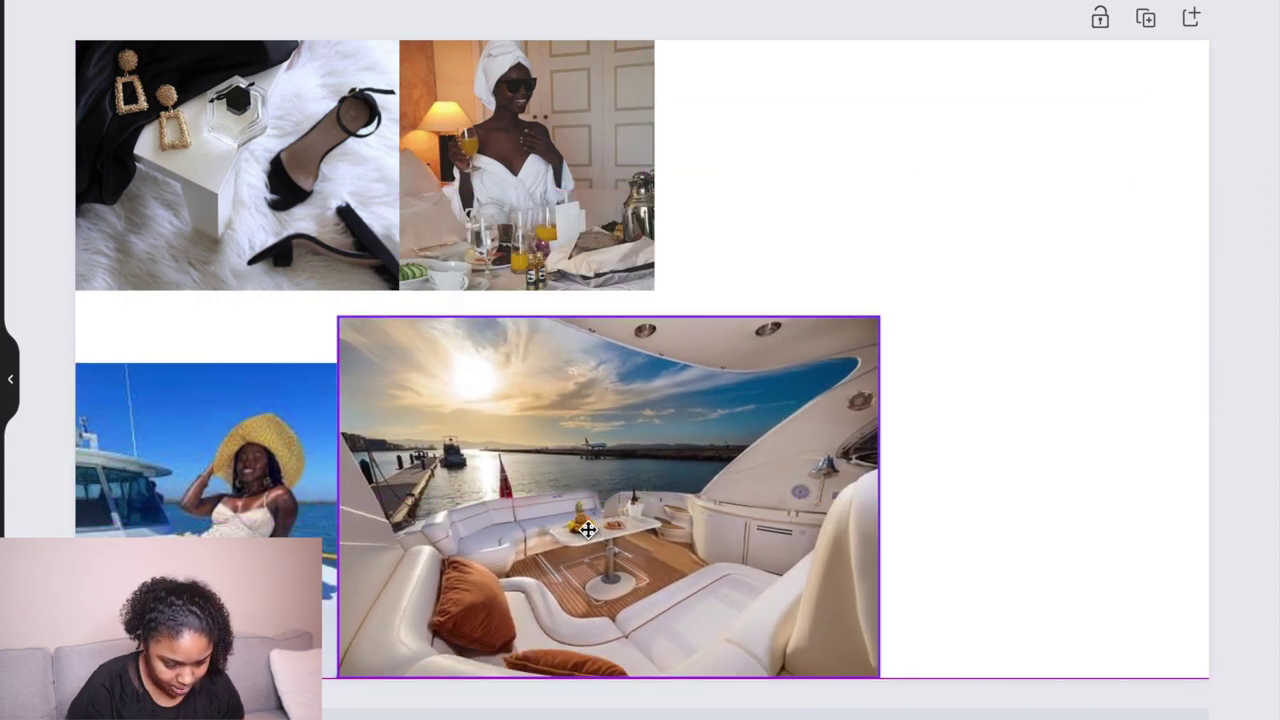
left_click_drag(880, 320, 840, 449)
left_click_drag(605, 519, 603, 509)
left_click_drag(802, 525, 642, 525)
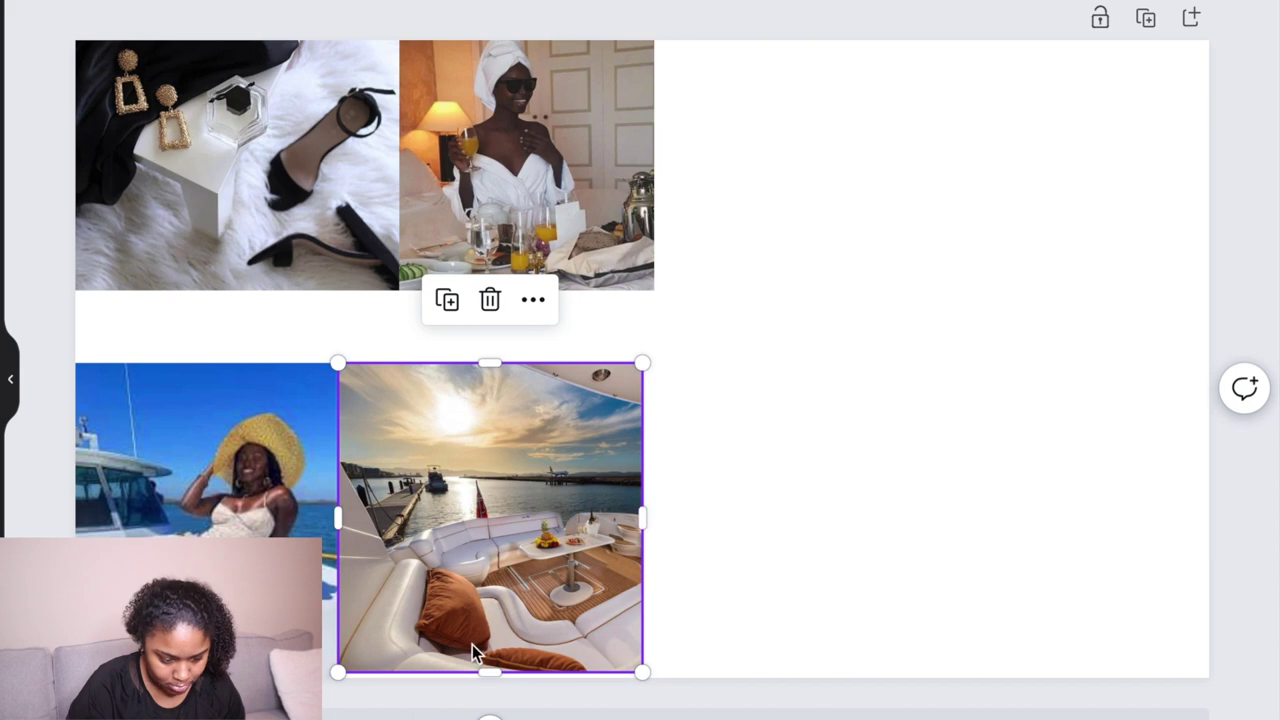
left_click_drag(500, 685, 500, 687)
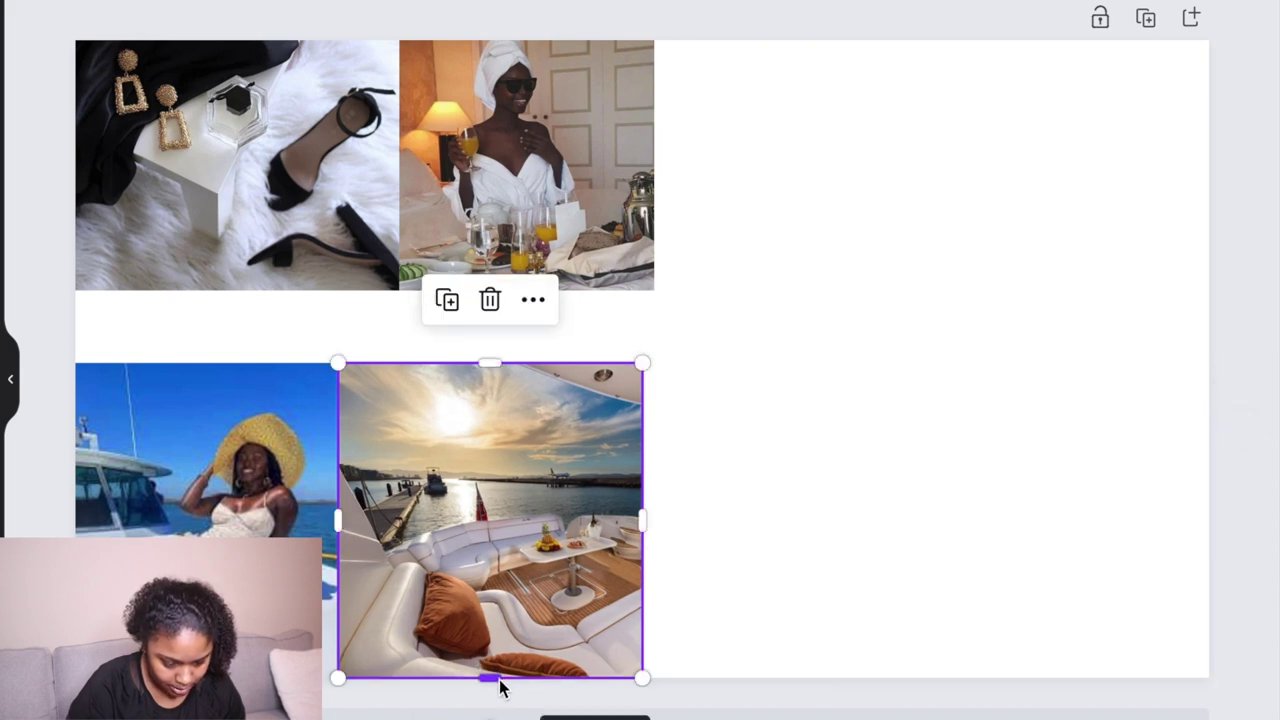
Step: Add a square shape to the page, colour it black, scale it down and move it to the blank area beside the photos
left_click(188, 261)
mouse_move(188, 261)
left_mouse_down()
mouse_move(183, 317)
mouse_move(172, 264)
mouse_move(199, 272)
left_mouse_up()
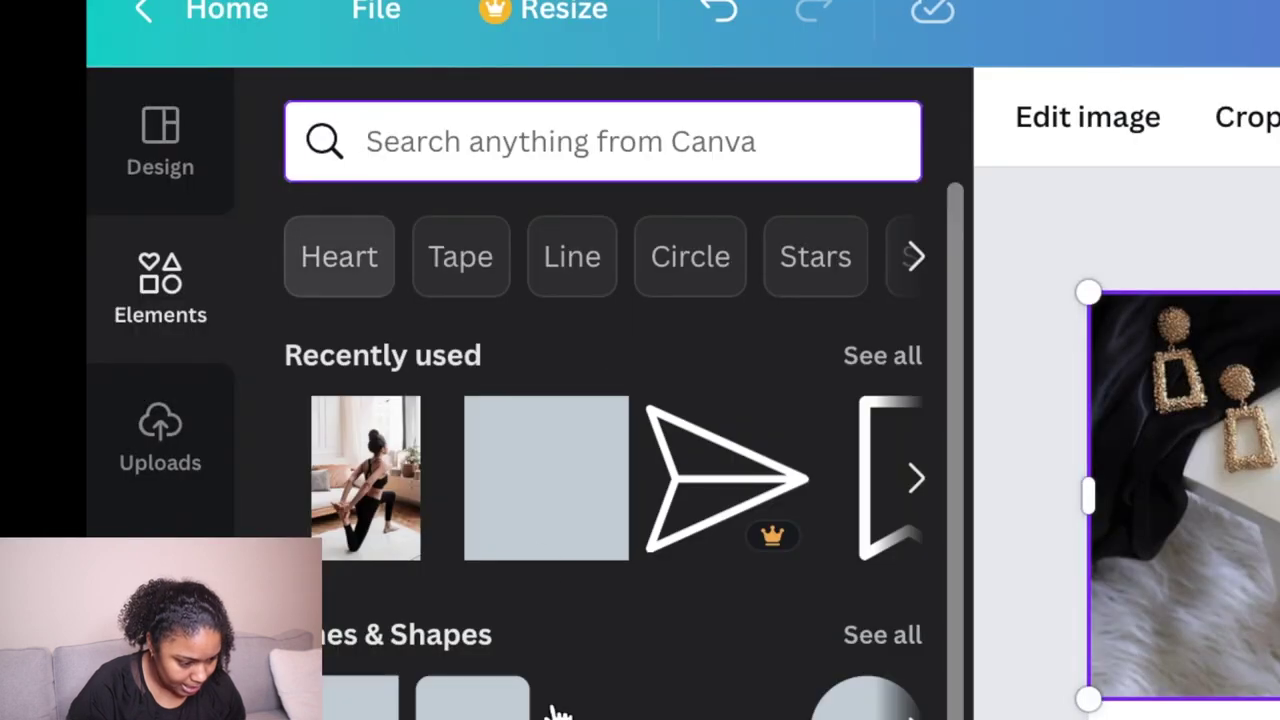
left_click(534, 523)
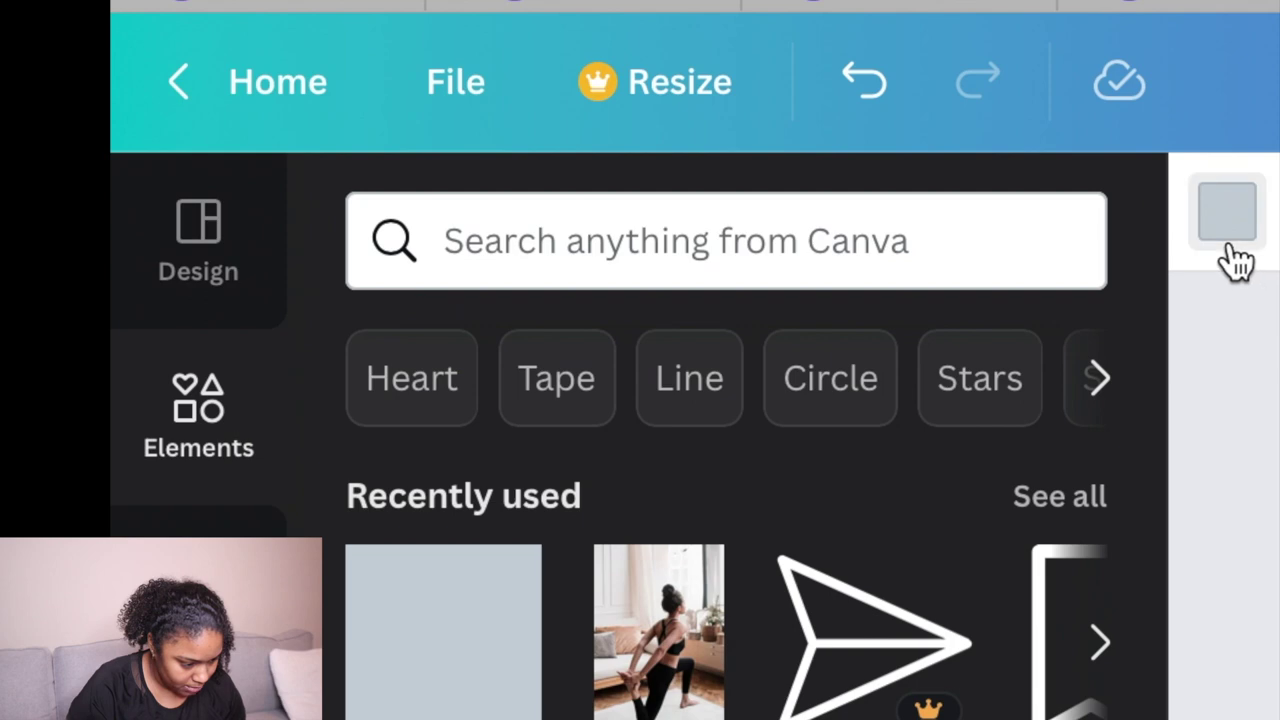
left_click(1024, 122)
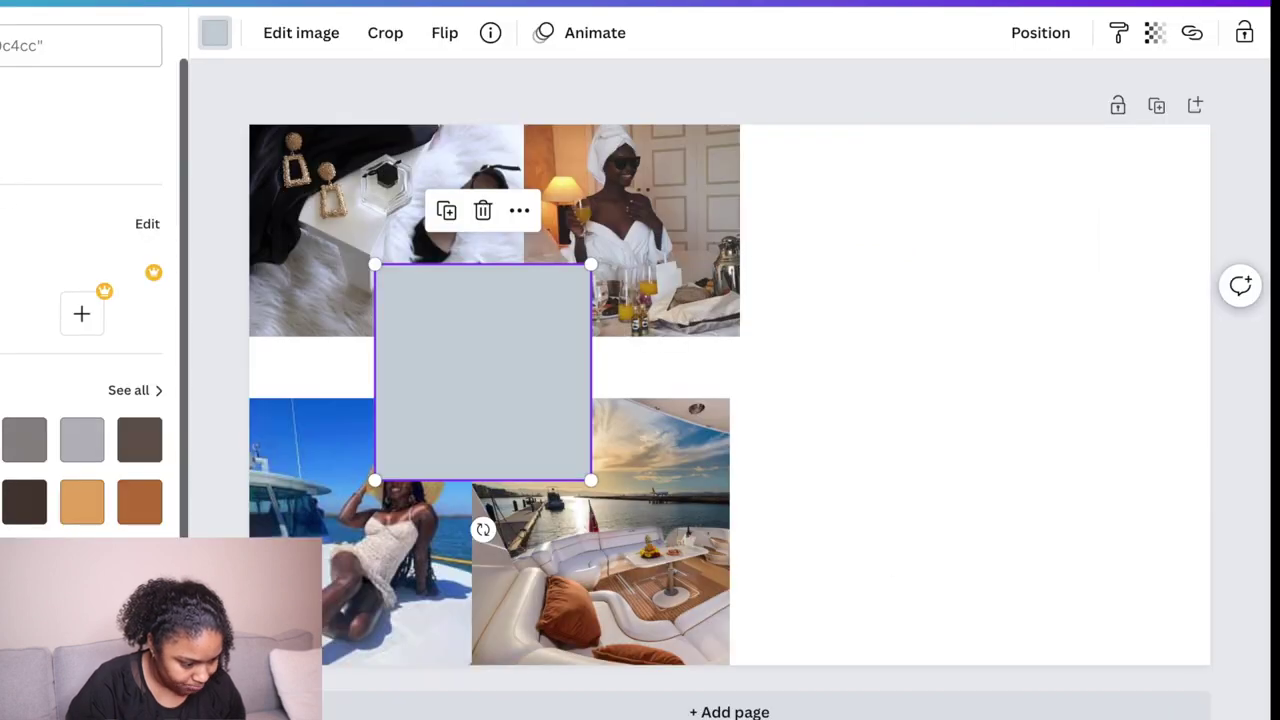
left_click_drag(591, 268, 560, 350)
left_click_drag(449, 397, 894, 351)
Step: Enlarge the heels photo to 703 by 543, crop its width back to the bathrobe photo's edge, and scale the bathrobe photo to match its height
left_click(449, 324)
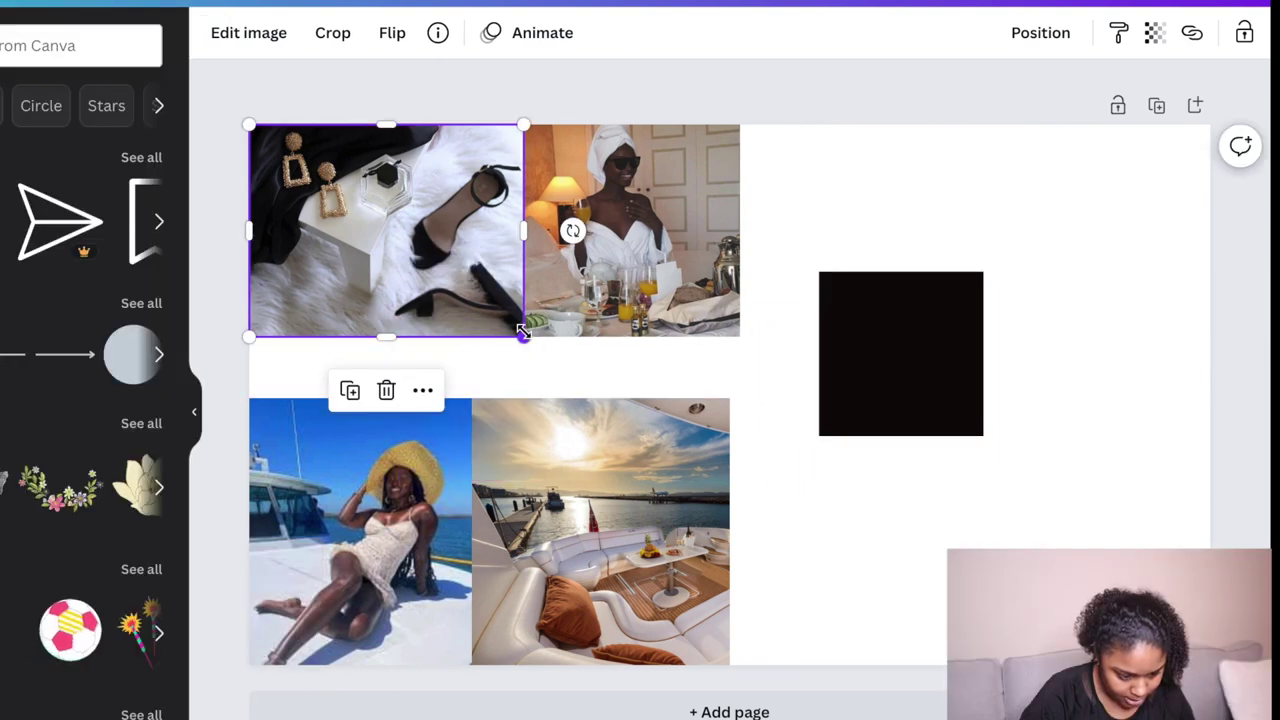
left_click_drag(527, 359, 569, 443)
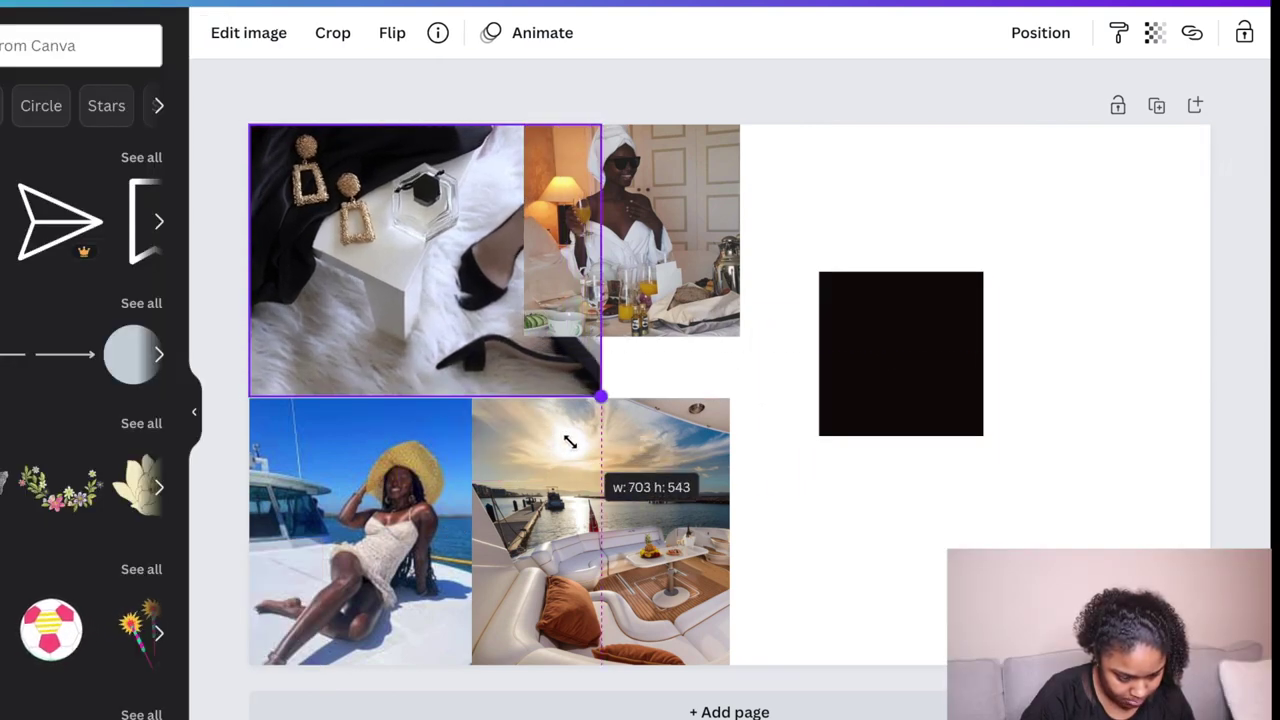
left_click_drag(600, 262, 525, 264)
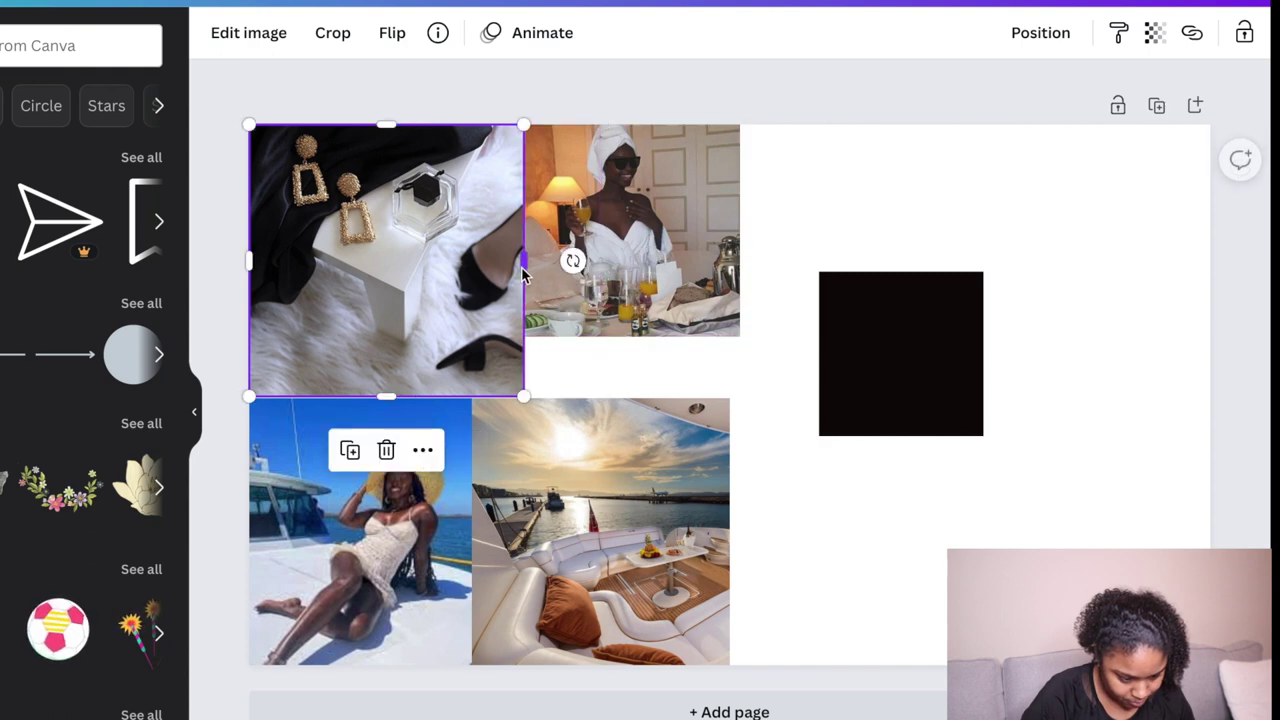
mouse_move(615, 275)
left_mouse_down()
mouse_move(613, 316)
mouse_move(612, 269)
left_mouse_up()
left_click_drag(738, 337, 775, 436)
Step: Scale up the sun hat photo until it meets the bottom edge of the heels photo
left_click(390, 485)
left_click_drag(478, 537, 482, 523)
left_click_drag(363, 404, 366, 406)
Step: Move the yacht deck photo flush beside the sun hat photo and enlarge it to align with the bathrobe photo's right edge
left_click(594, 443)
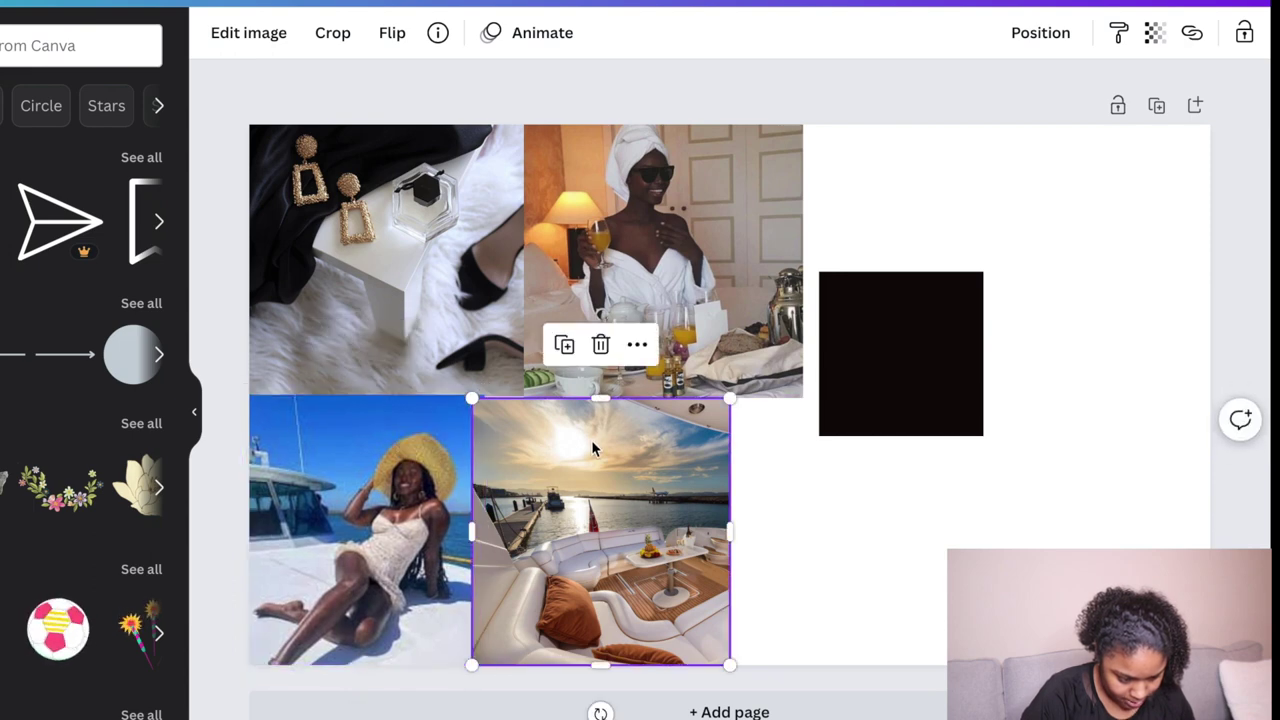
left_click_drag(600, 437, 603, 441)
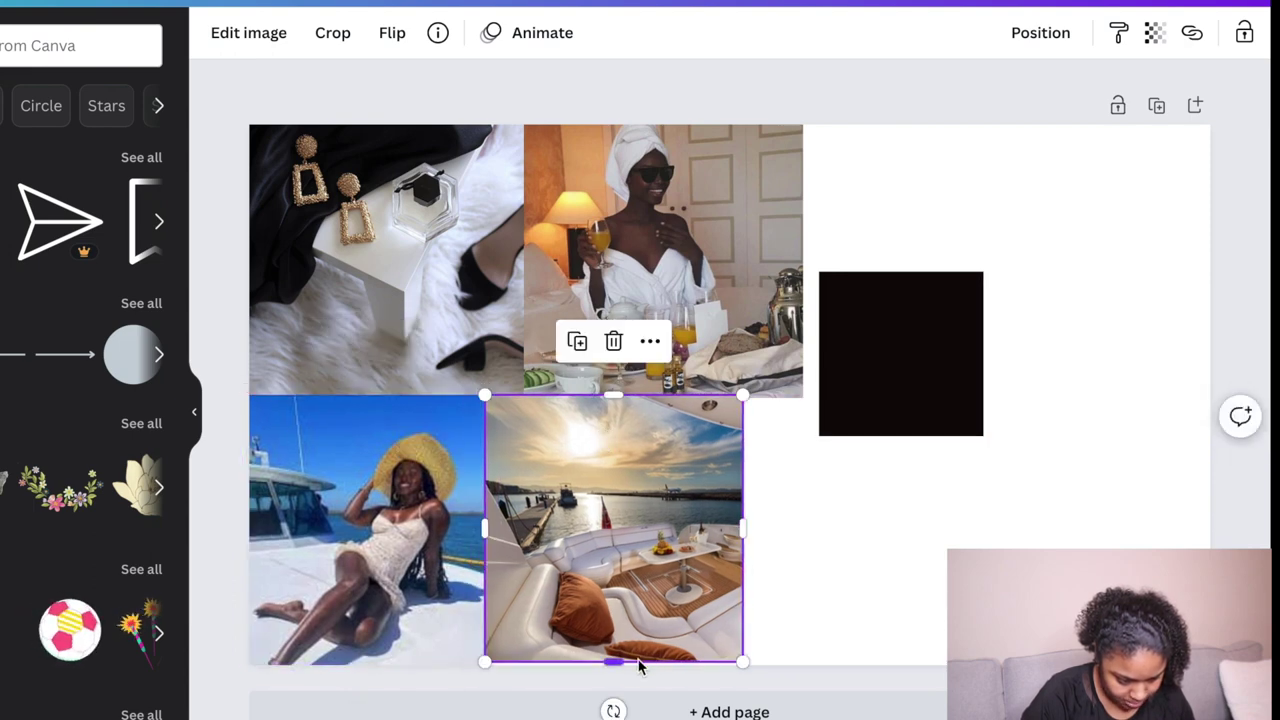
left_click_drag(641, 671, 644, 675)
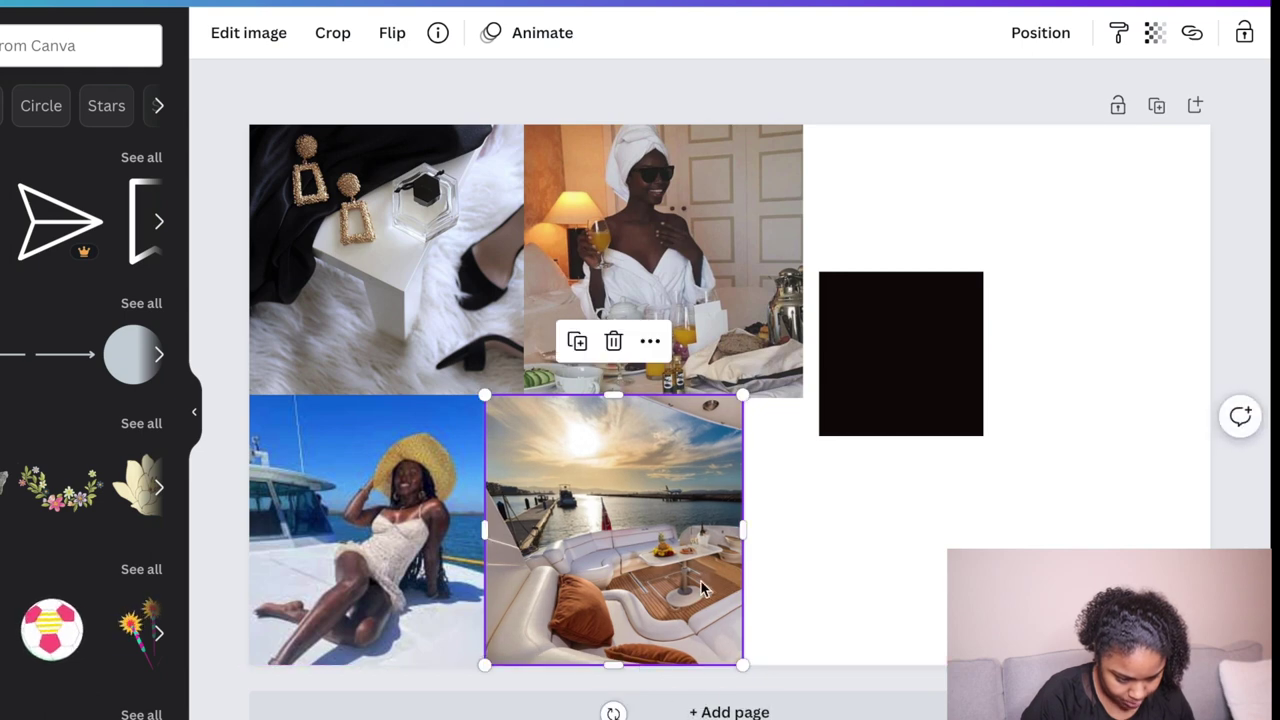
left_click_drag(743, 662, 874, 566)
left_click(874, 566)
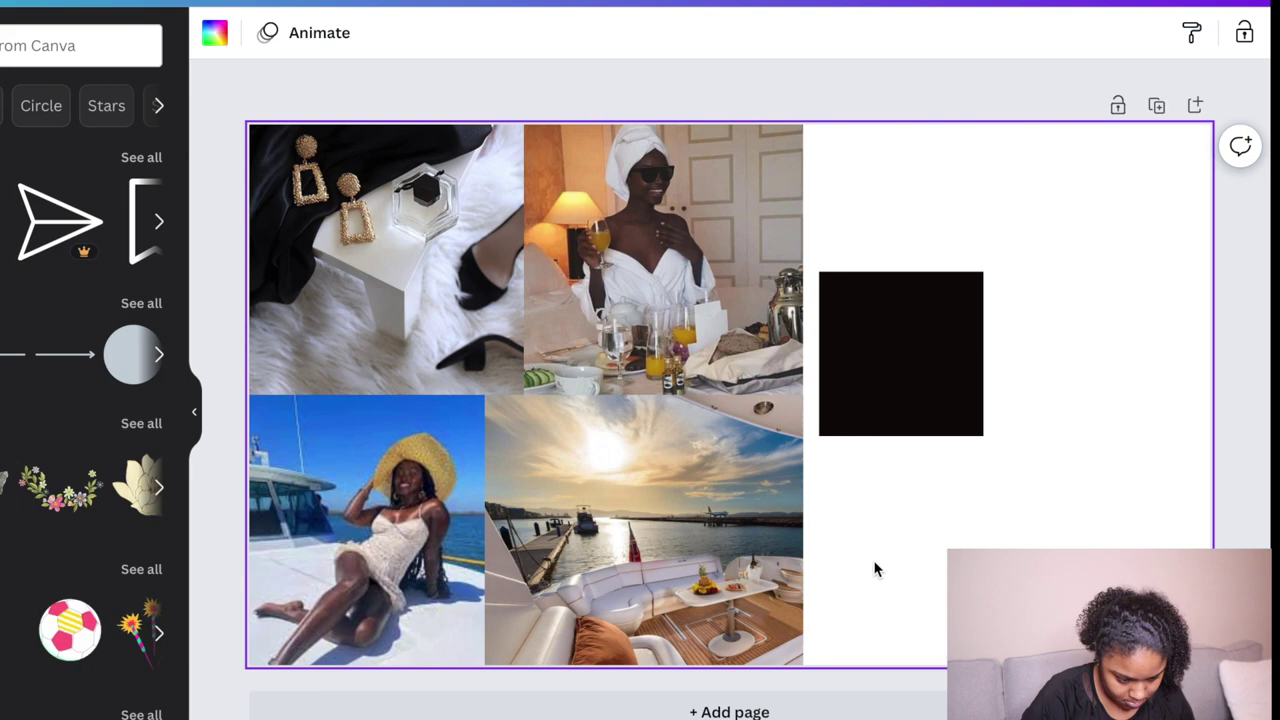
Step: Move the black square onto the junction of the four photos and scale it down
left_click_drag(894, 326, 492, 372)
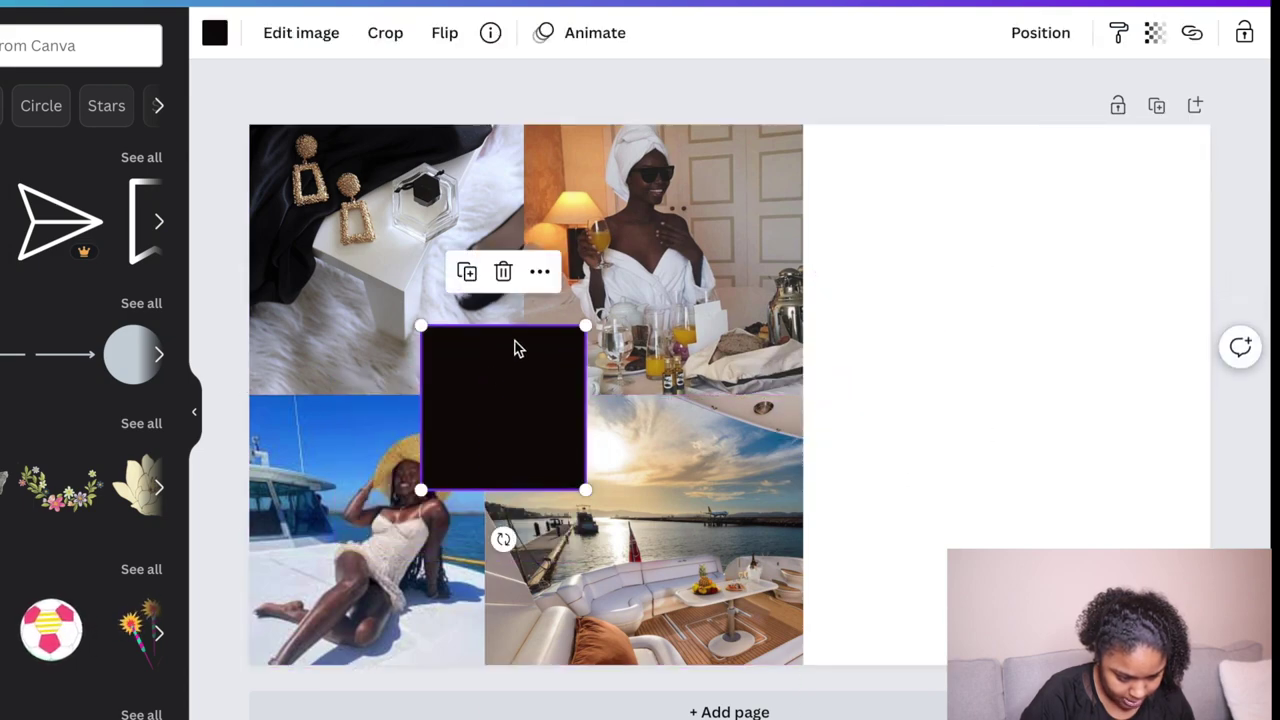
left_click_drag(585, 328, 547, 362)
left_click_drag(491, 399, 512, 399)
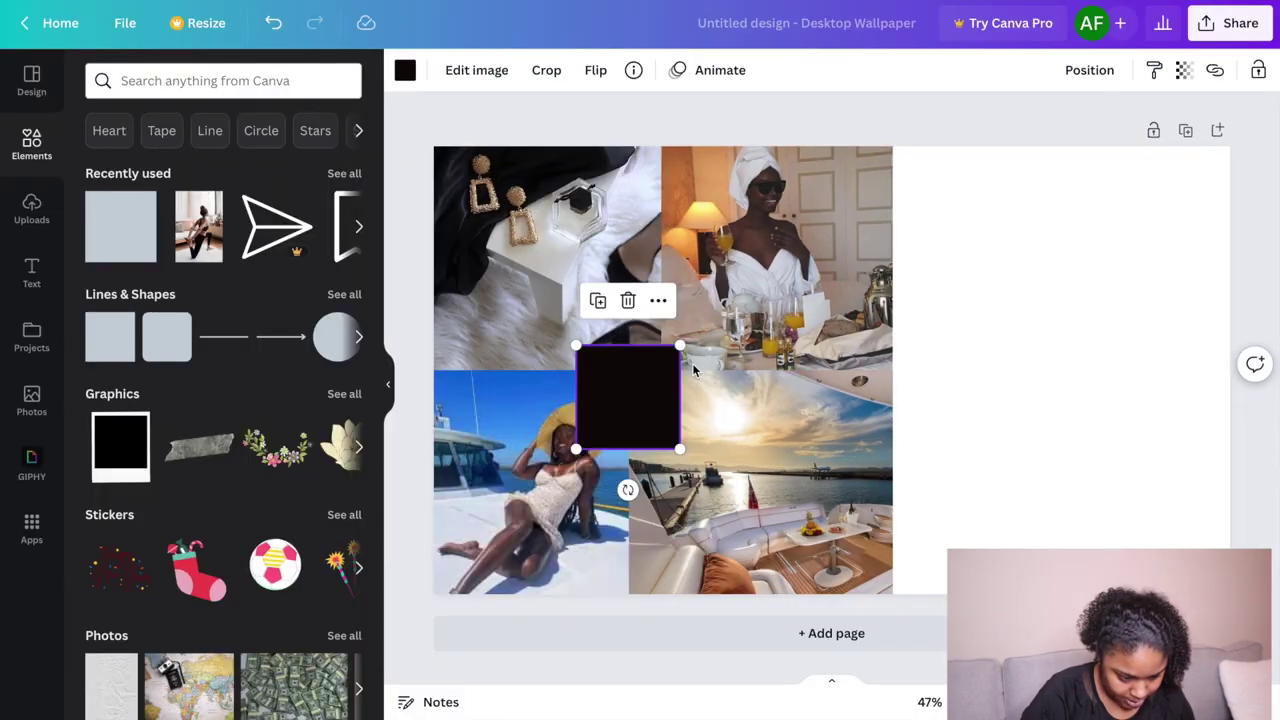
left_click_drag(651, 374, 640, 369)
Step: Add a heading and replace its placeholder text with "I live a luxury life"
left_click(34, 268)
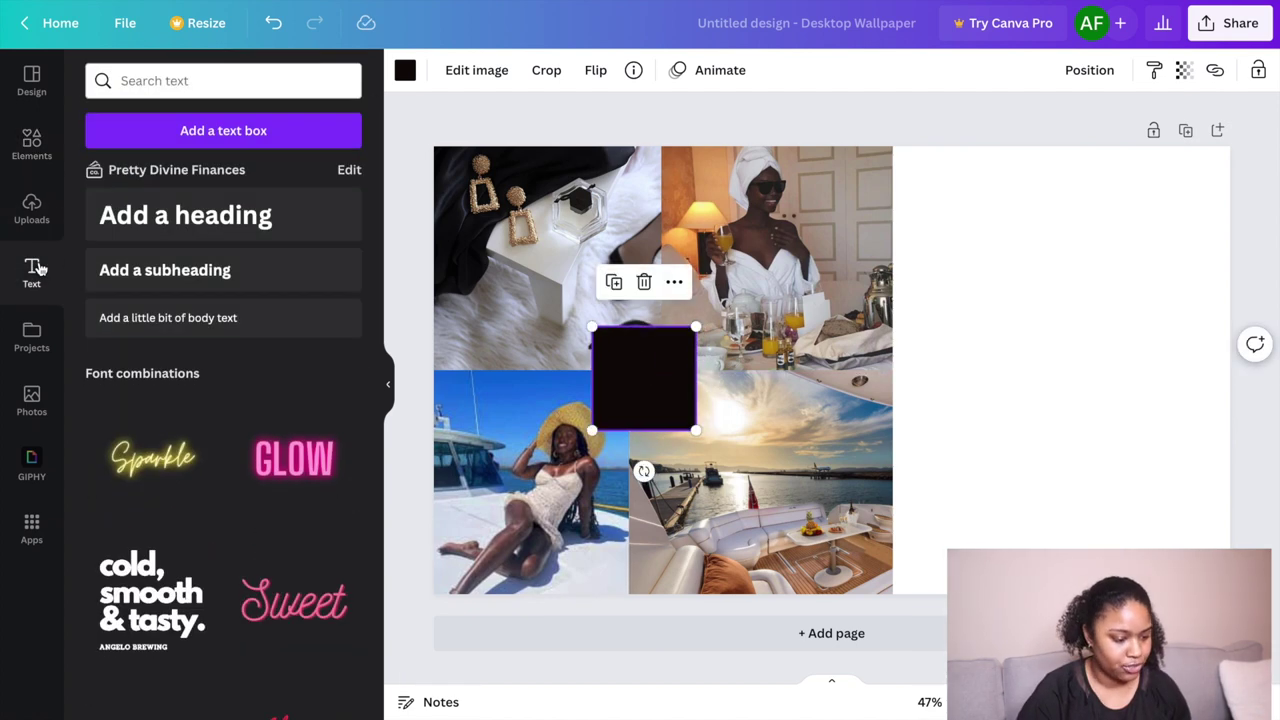
left_click(165, 214)
left_click(710, 350)
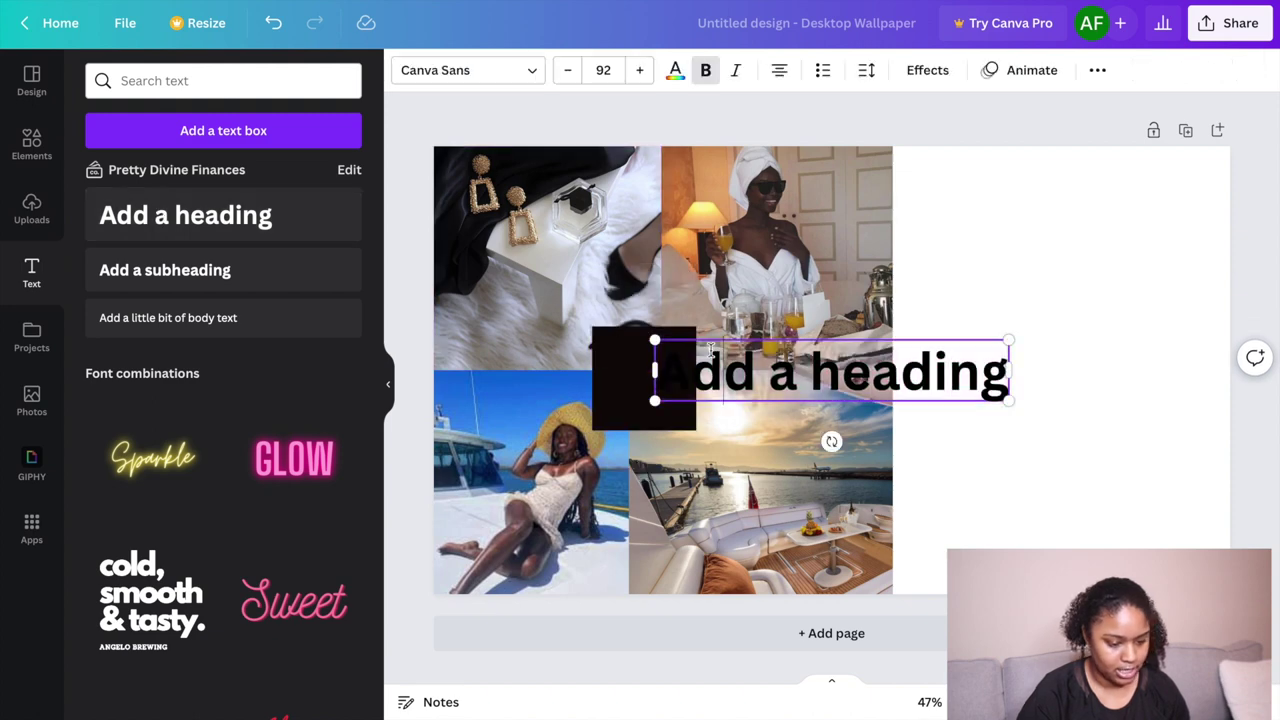
left_click_drag(663, 365, 1004, 370)
key("BackSpace")
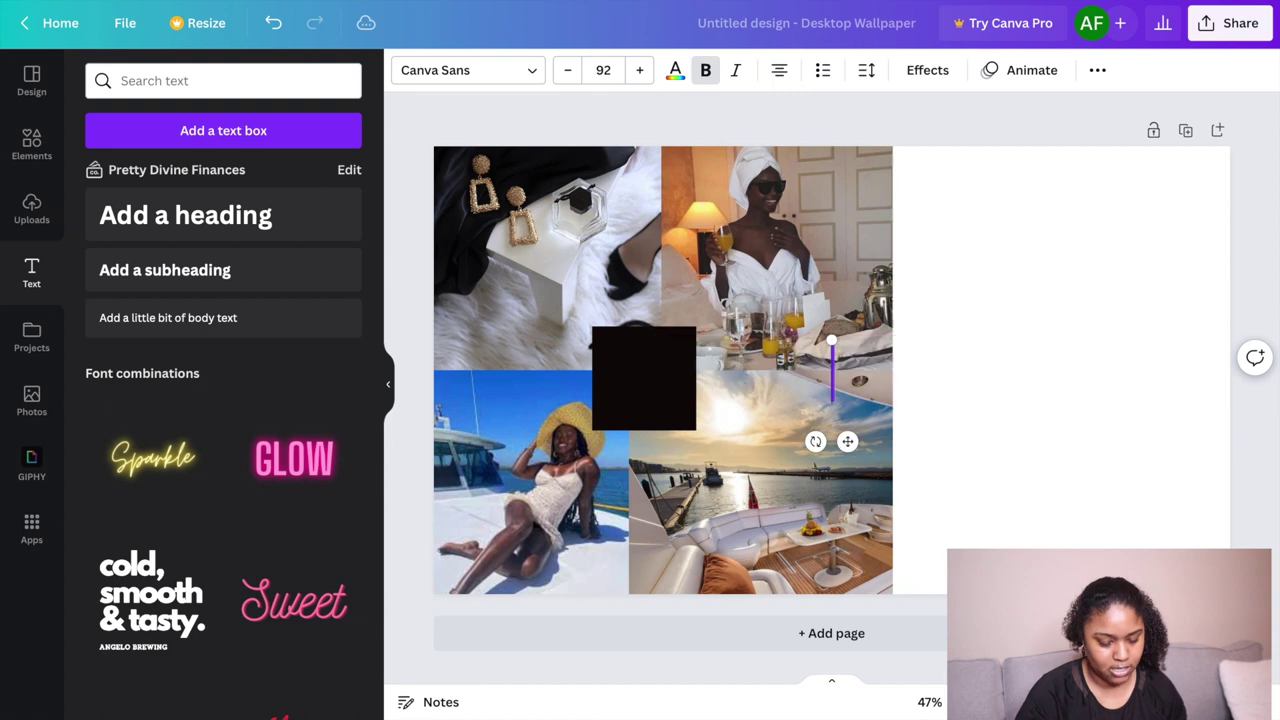
type("I")
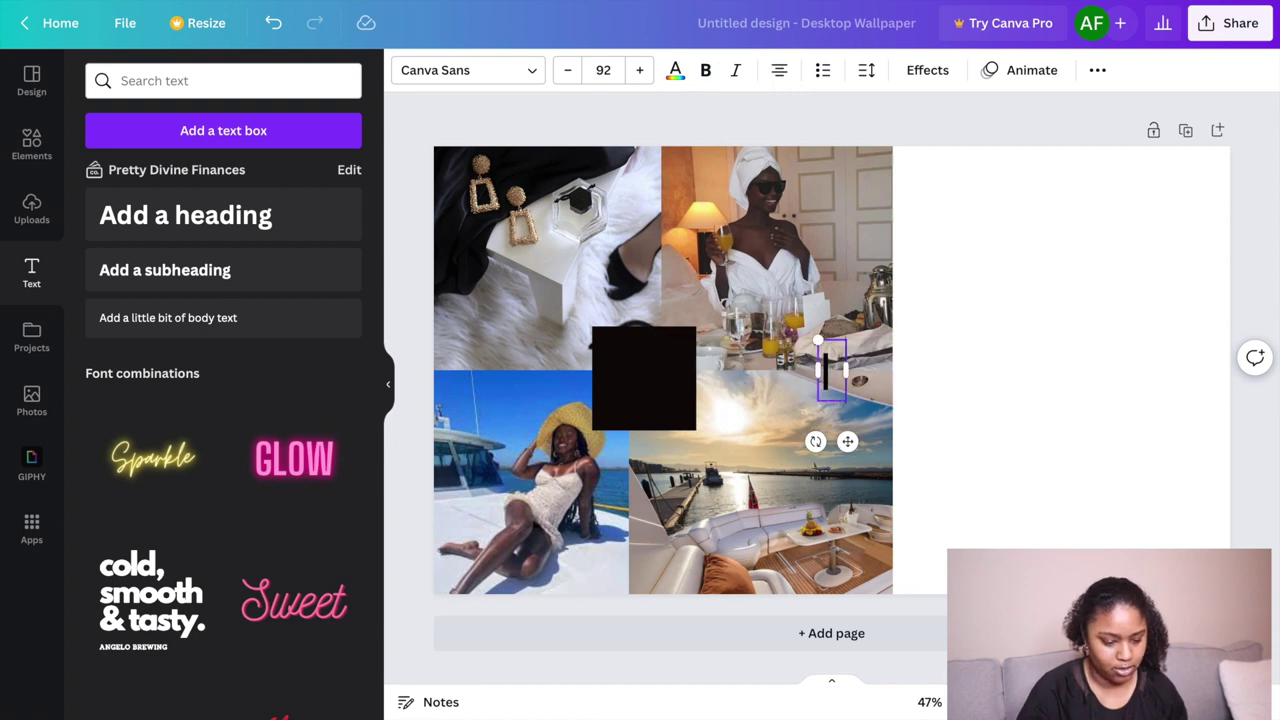
type(" live a luxur")
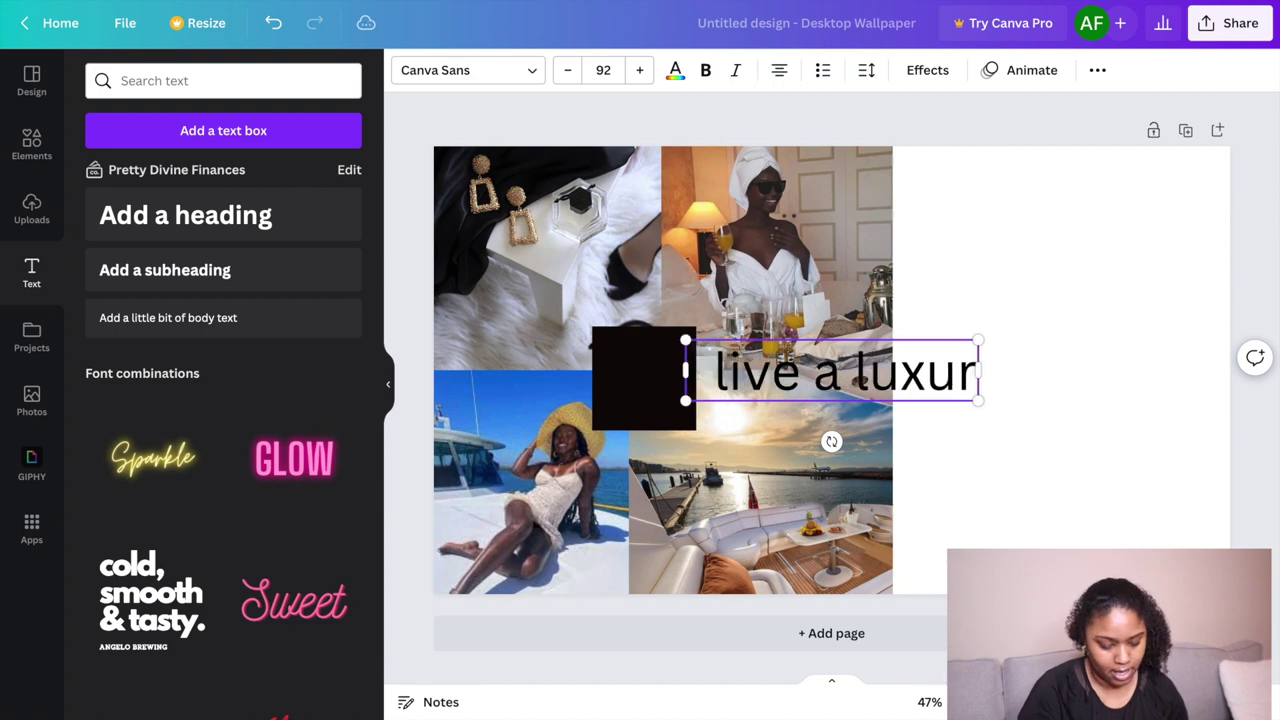
type("y life")
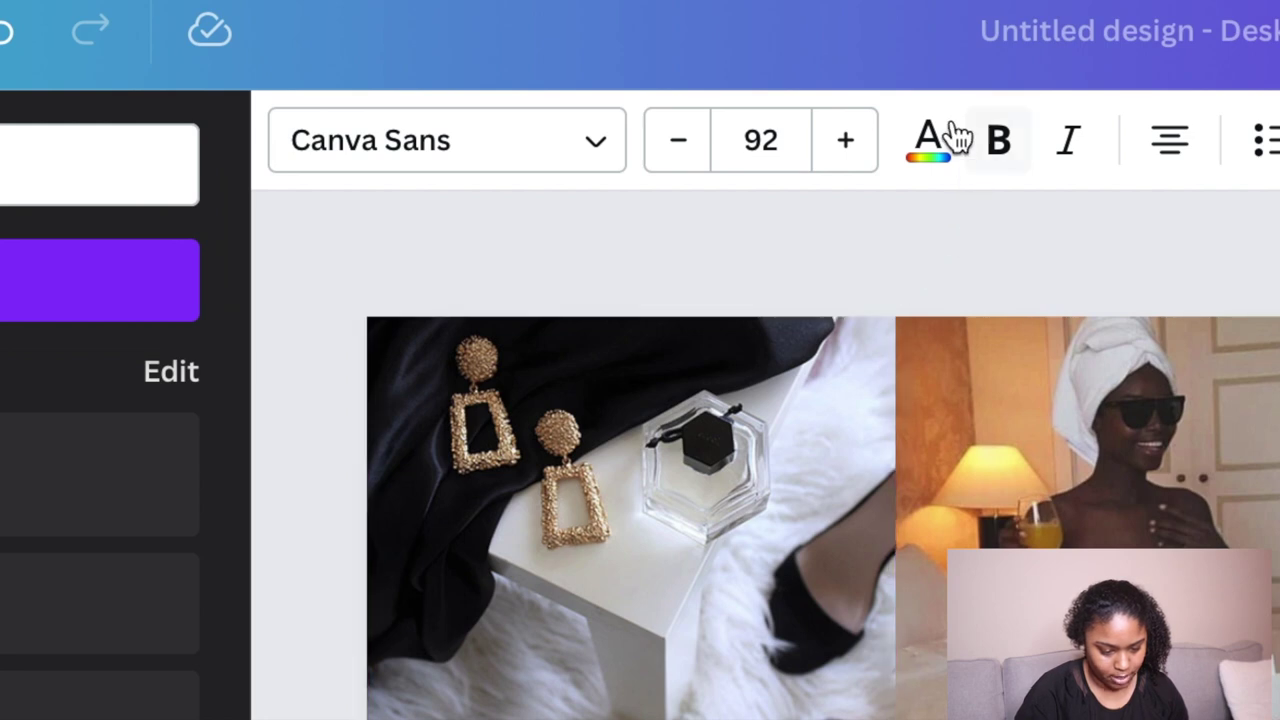
Step: Colour the "I live a luxury life" text white, scale it down and place it over the black square
left_click(680, 68)
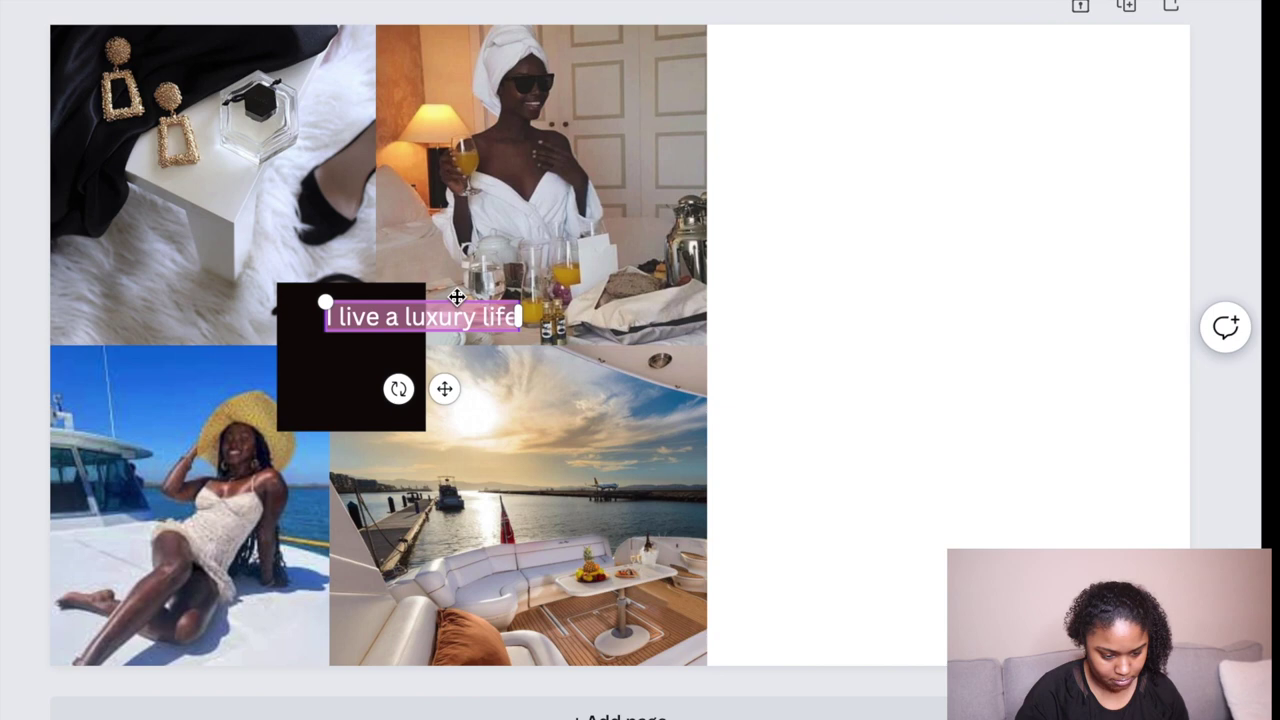
left_click_drag(455, 290, 394, 317)
left_click(360, 371)
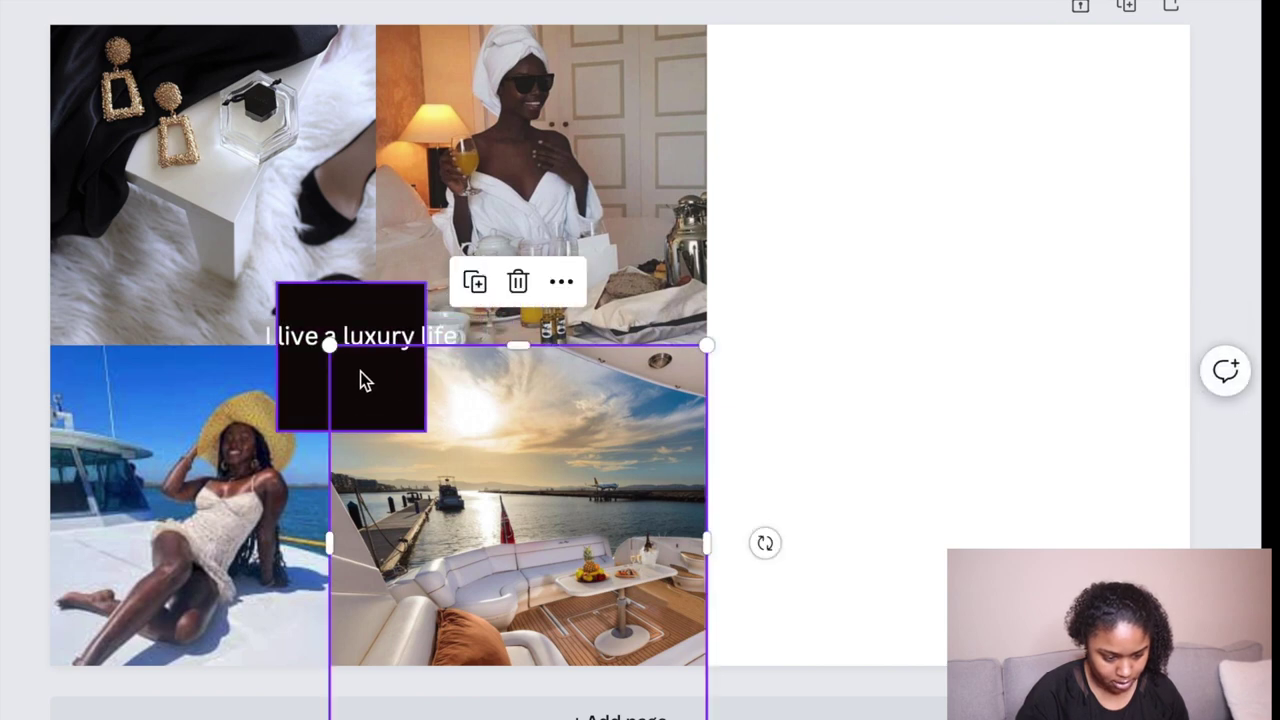
Step: Enlarge the black square so it surrounds the whole "I live a luxury life" text and centre it behind the words
left_click(350, 318)
left_click_drag(425, 428, 537, 409)
left_click_drag(276, 280, 249, 262)
left_click(372, 482)
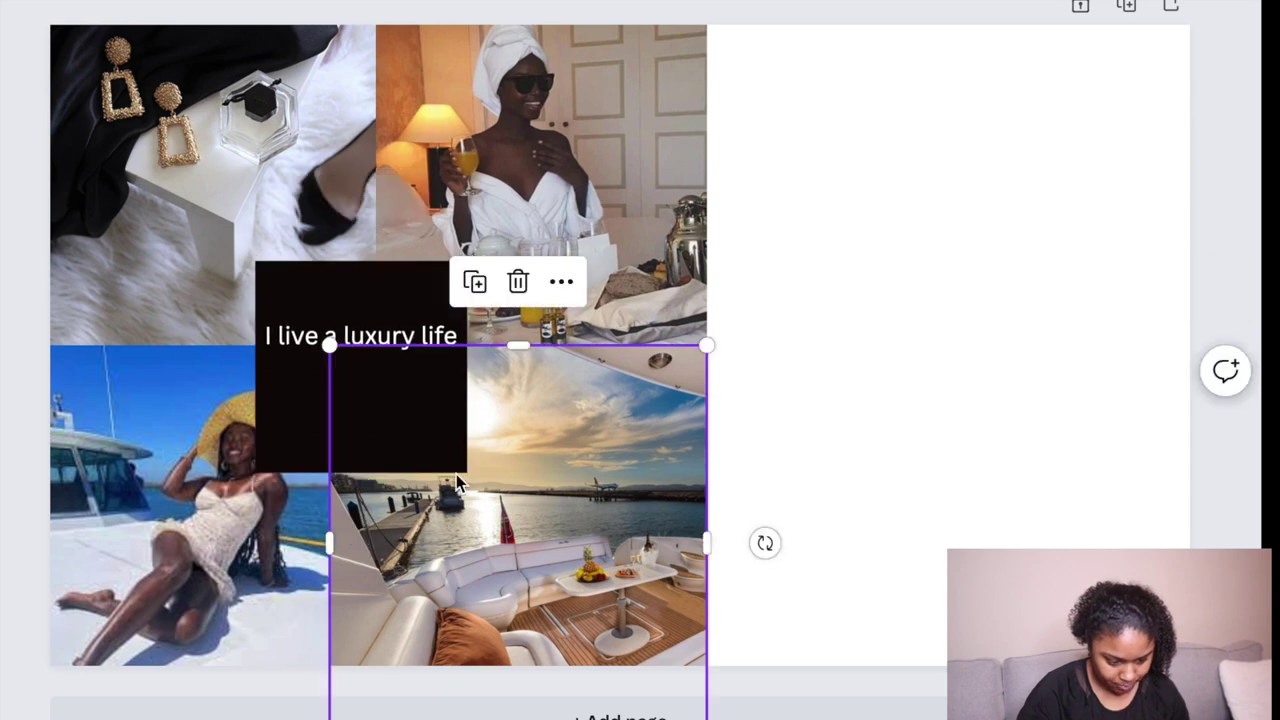
left_click(447, 447)
left_click_drag(465, 455, 520, 430)
left_click_drag(394, 289, 389, 267)
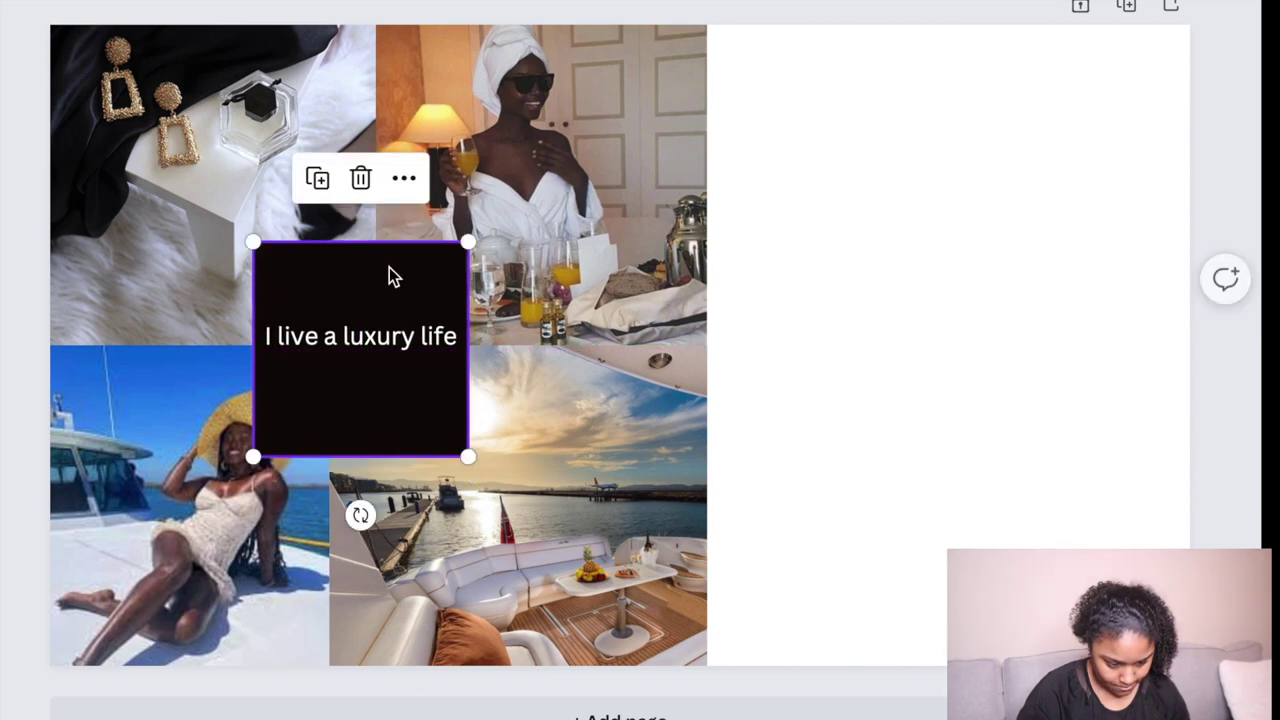
Step: Centre the text within the black square and shift both upwards over the top photos
left_click(808, 290)
left_click(397, 343)
left_click_drag(397, 343, 399, 343)
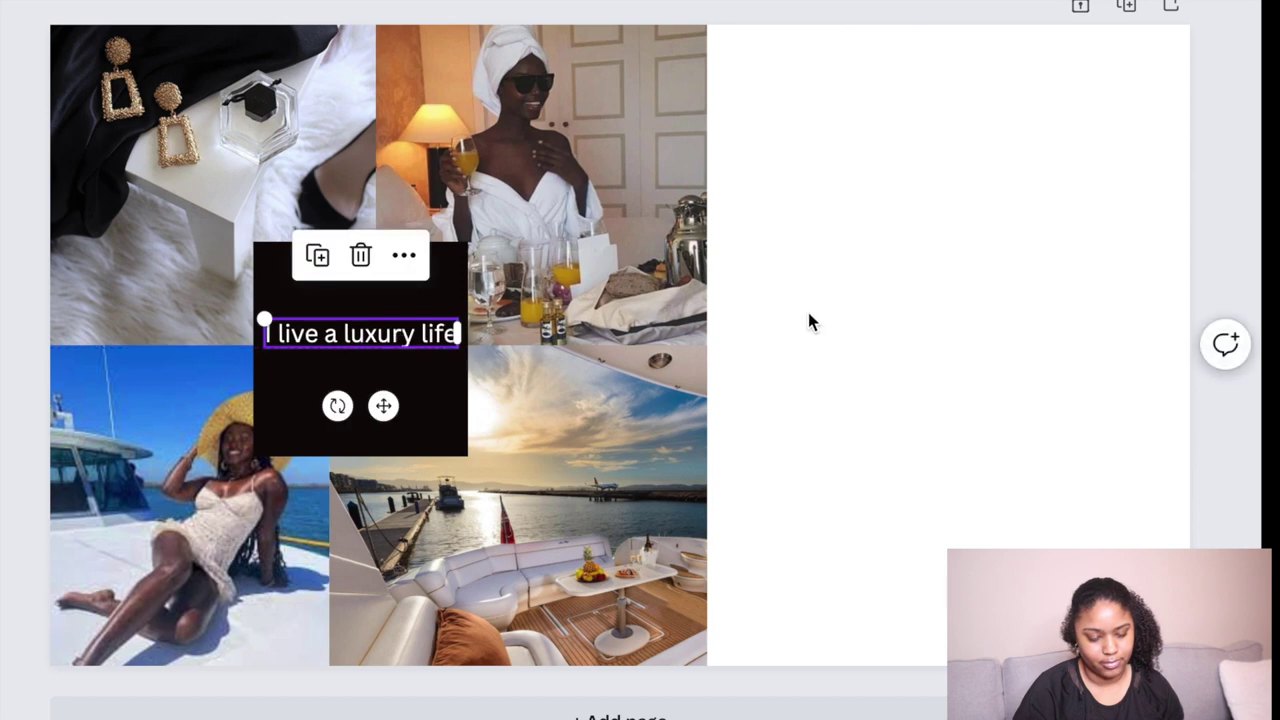
left_click(857, 303)
left_click(329, 402)
left_click_drag(329, 402, 341, 331)
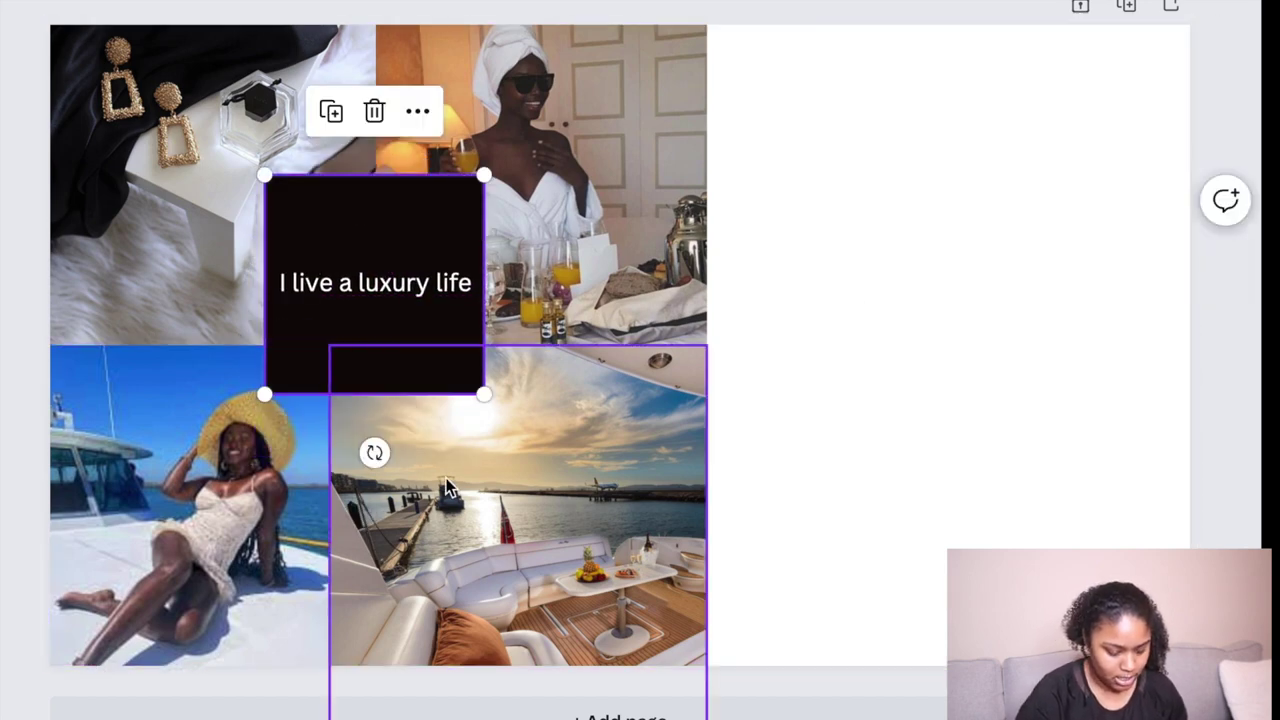
Step: Duplicate the black square onto the lower photos and move the original square and its text further up between the top photos
key("ctrl+d")
left_click_drag(417, 237, 397, 480)
mouse_move(370, 255)
left_mouse_down()
mouse_move(363, 157)
mouse_move(369, 255)
left_mouse_up()
mouse_move(371, 213)
left_mouse_down()
mouse_move(371, 189)
mouse_move(371, 201)
left_mouse_up()
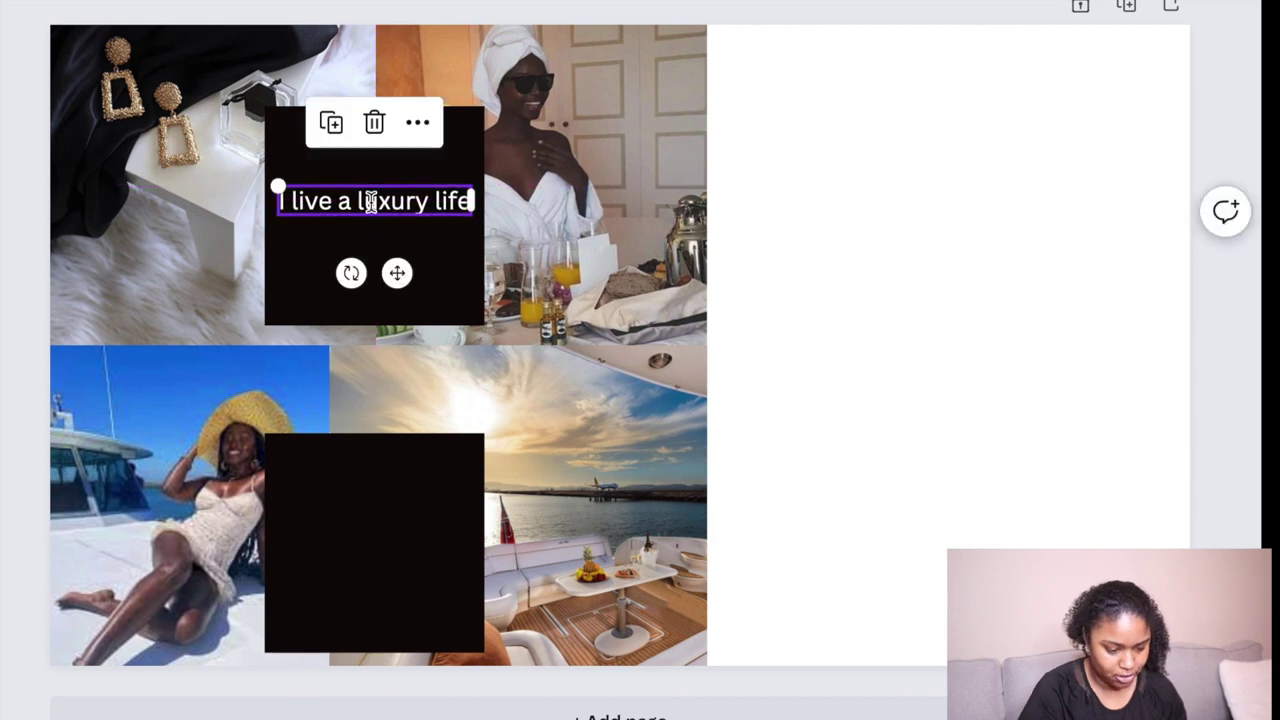
Step: Duplicate the "I live a luxury life" text onto the lower black square, raise that square slightly and centre the copy on it
left_click(325, 505)
key("ctrl+z")
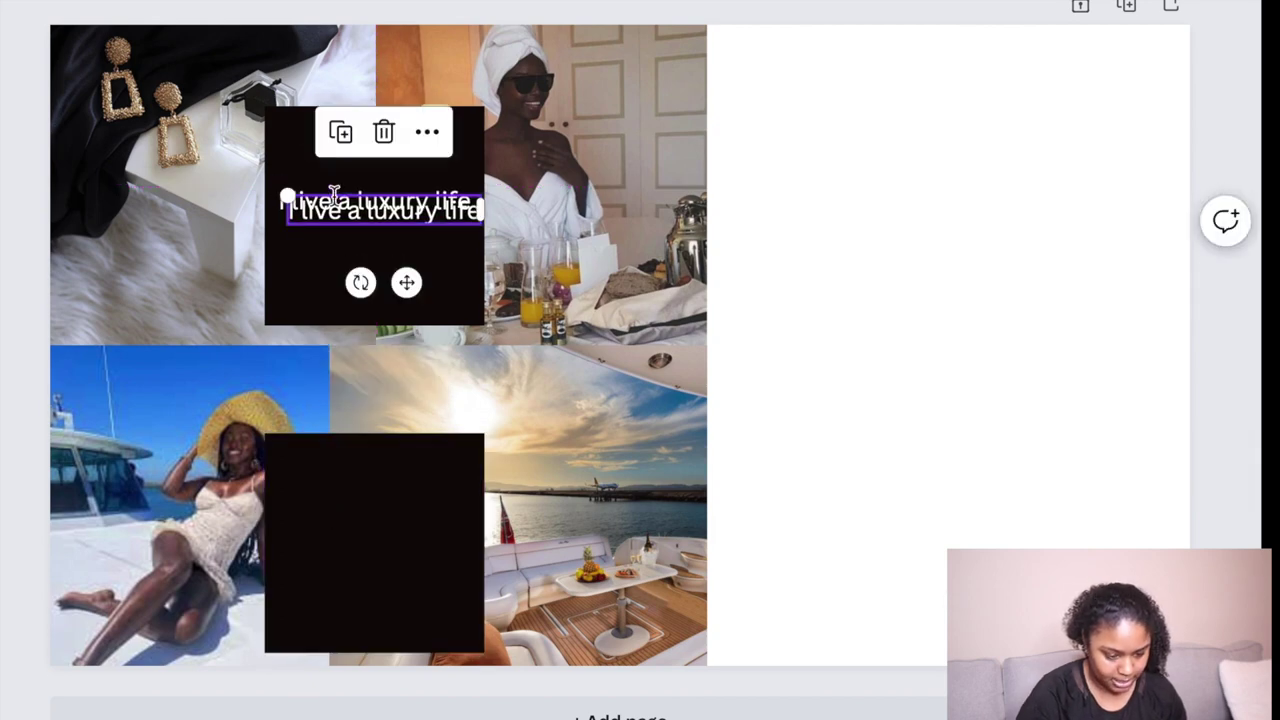
left_click_drag(411, 281, 406, 612)
left_click(456, 495)
mouse_move(457, 491)
left_mouse_down()
mouse_move(469, 463)
mouse_move(458, 467)
left_mouse_up()
left_click_drag(423, 543, 430, 512)
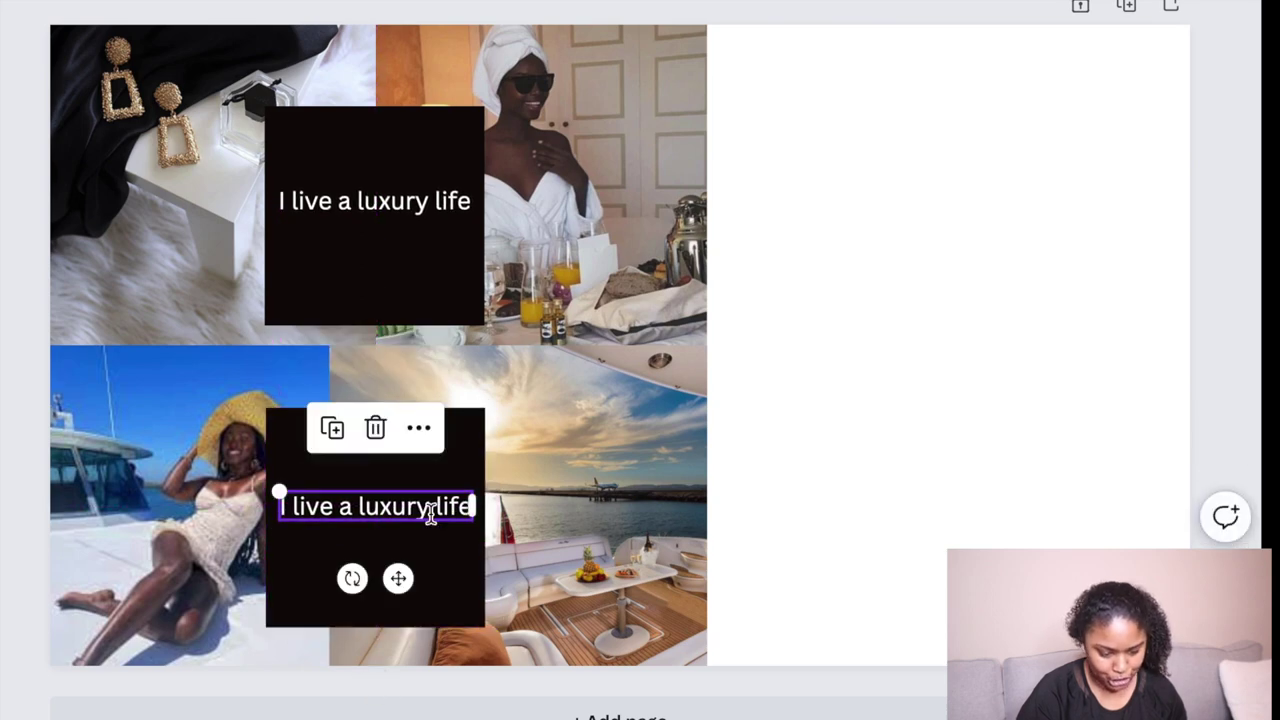
Step: Change the lower square's text to "I travel often" and scale down the black square behind it to fit
double_click(307, 510)
left_click(304, 510)
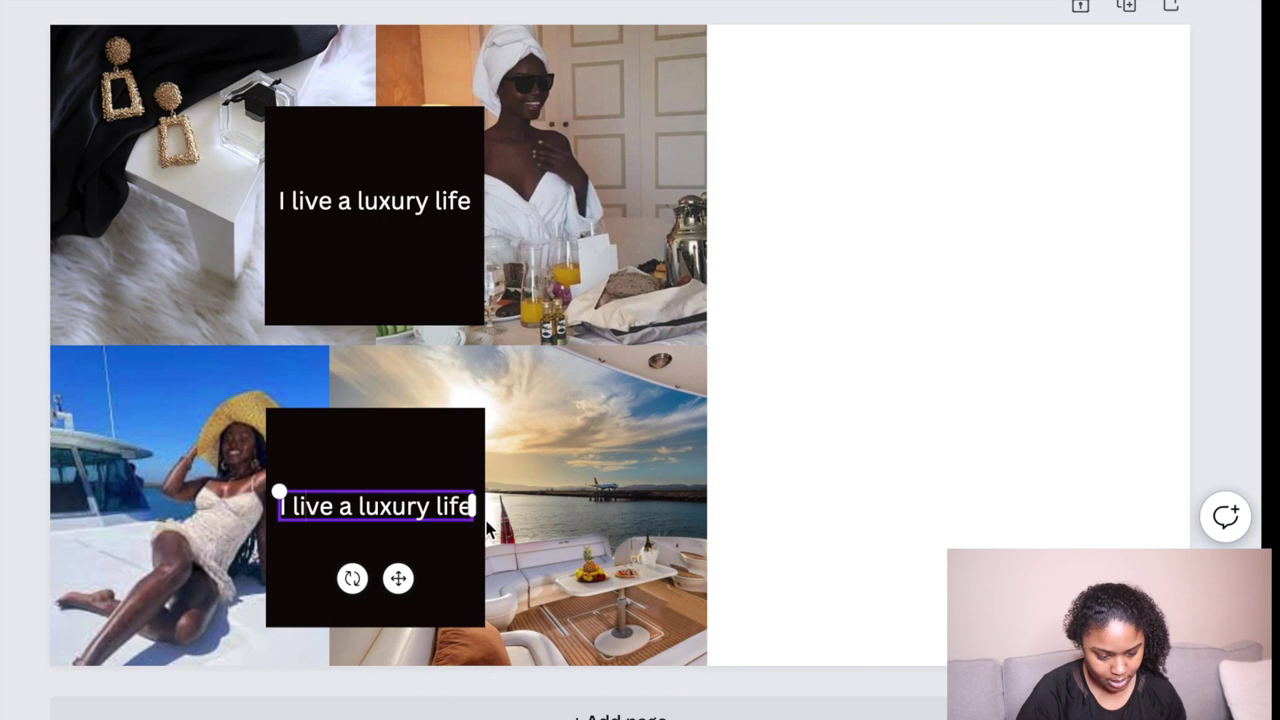
key("BackSpace")
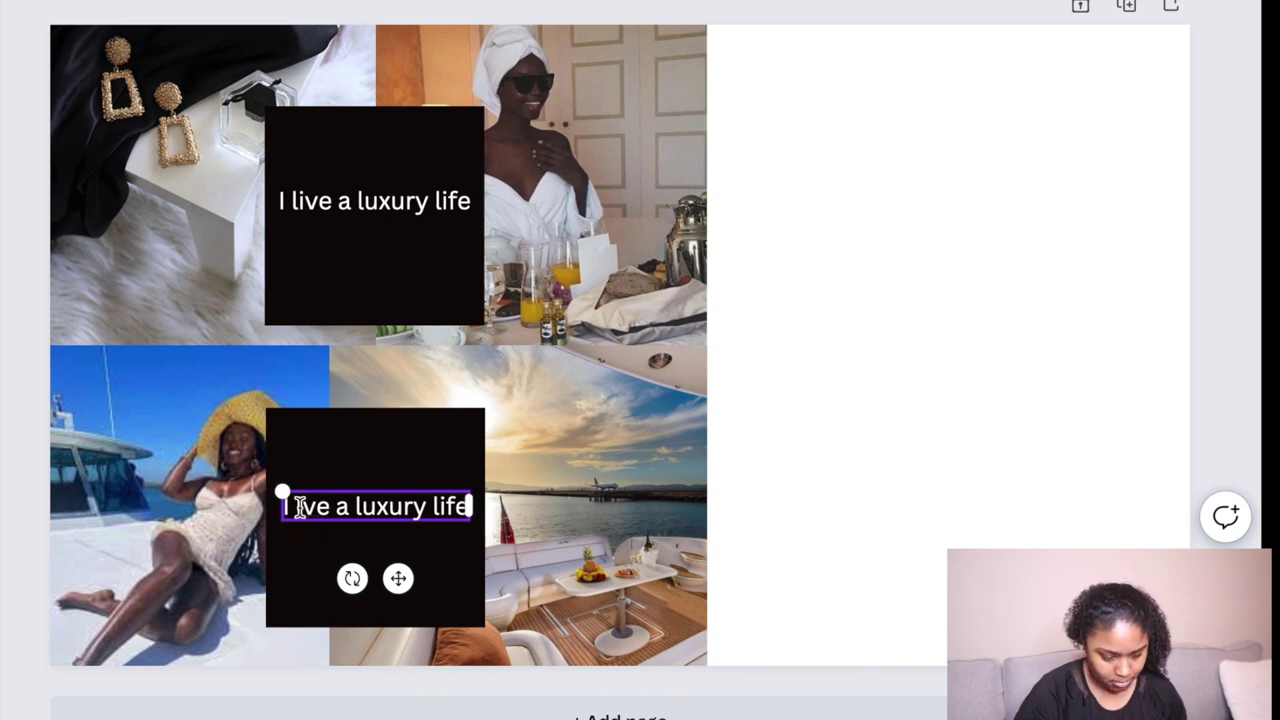
left_click_drag(296, 507, 395, 508)
key("BackSpace")
type("I treavel often")
left_click(662, 392)
left_click(761, 324)
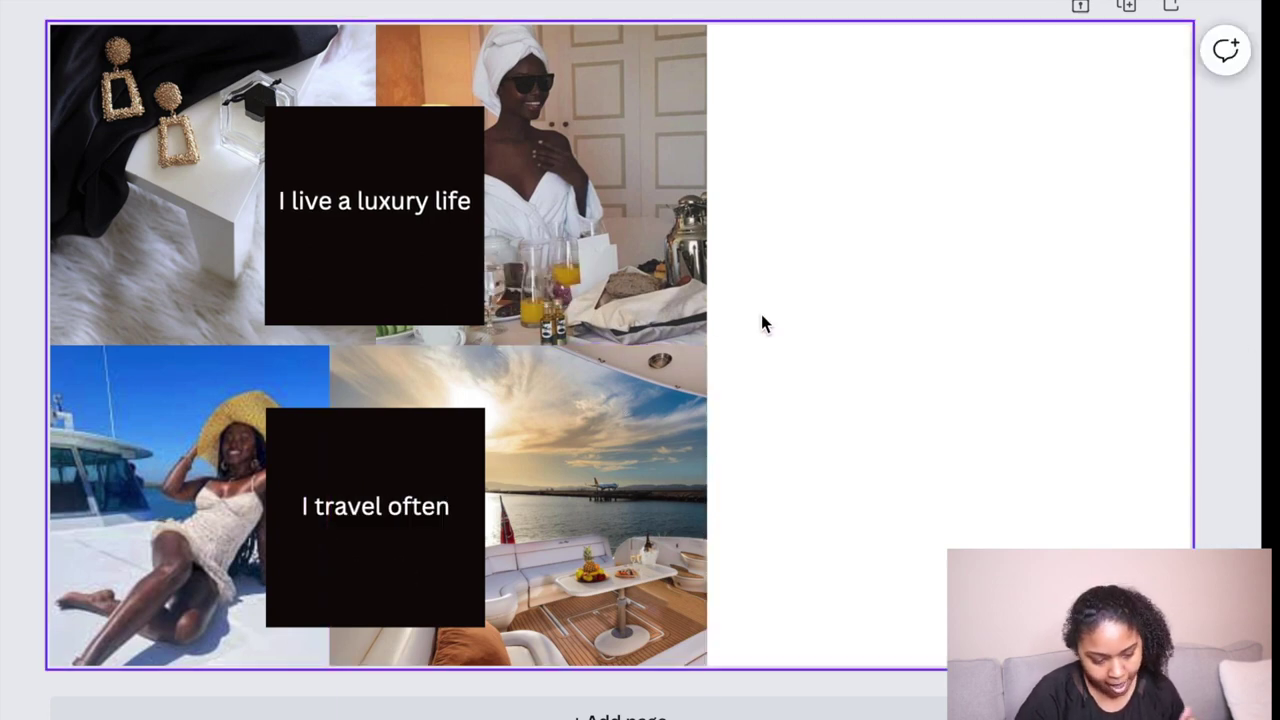
left_click(371, 462)
left_click_drag(371, 462, 380, 452)
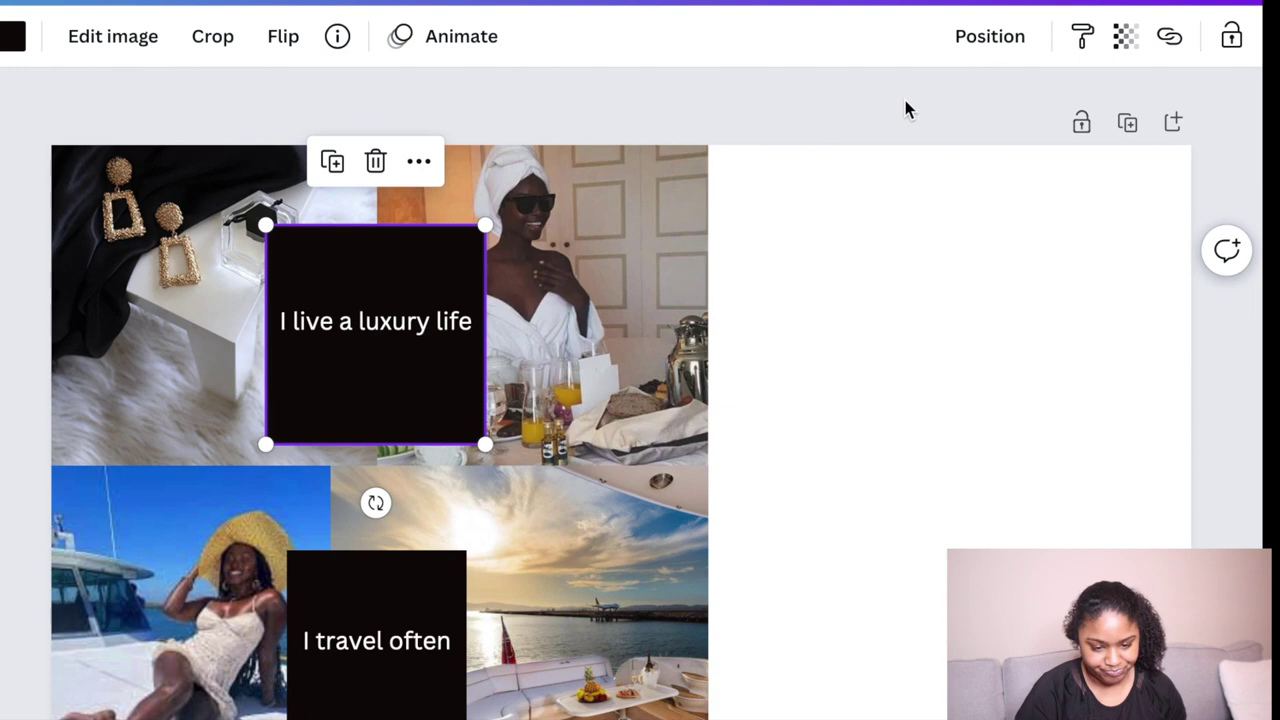
Step: Set the transparency of the black square behind "I live a luxury life" to 79
left_click(1001, 46)
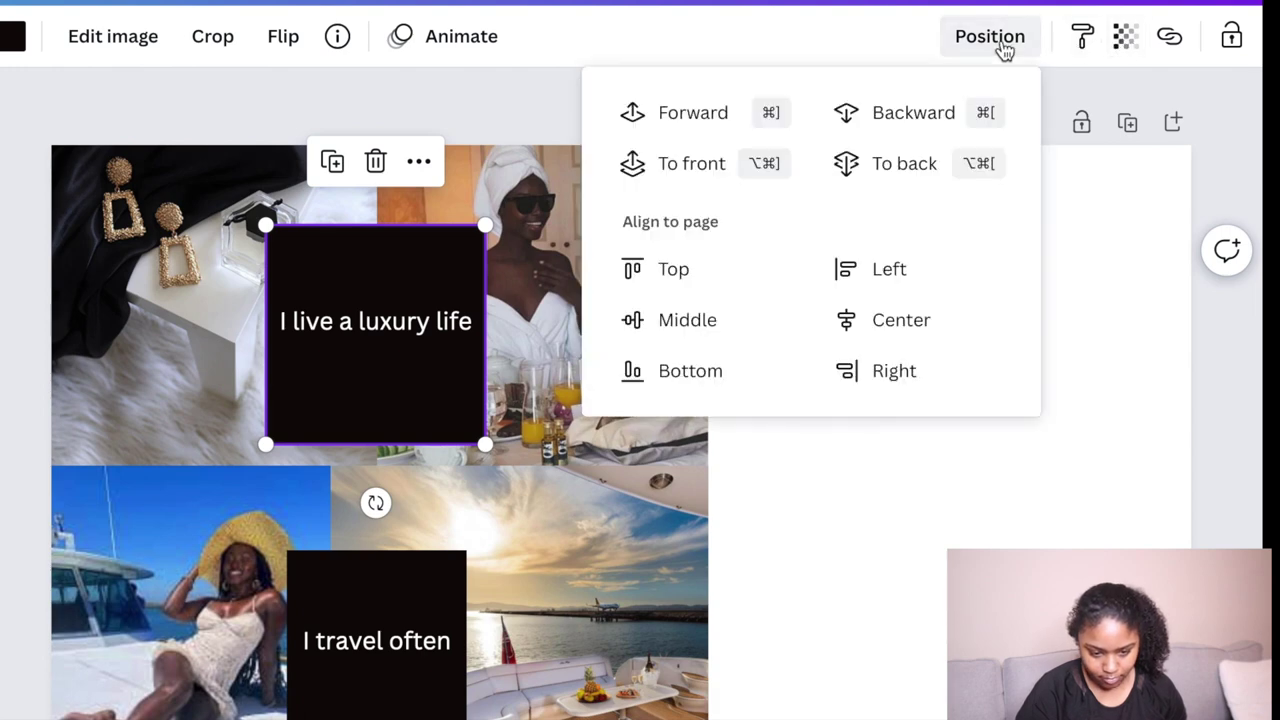
left_click(442, 256)
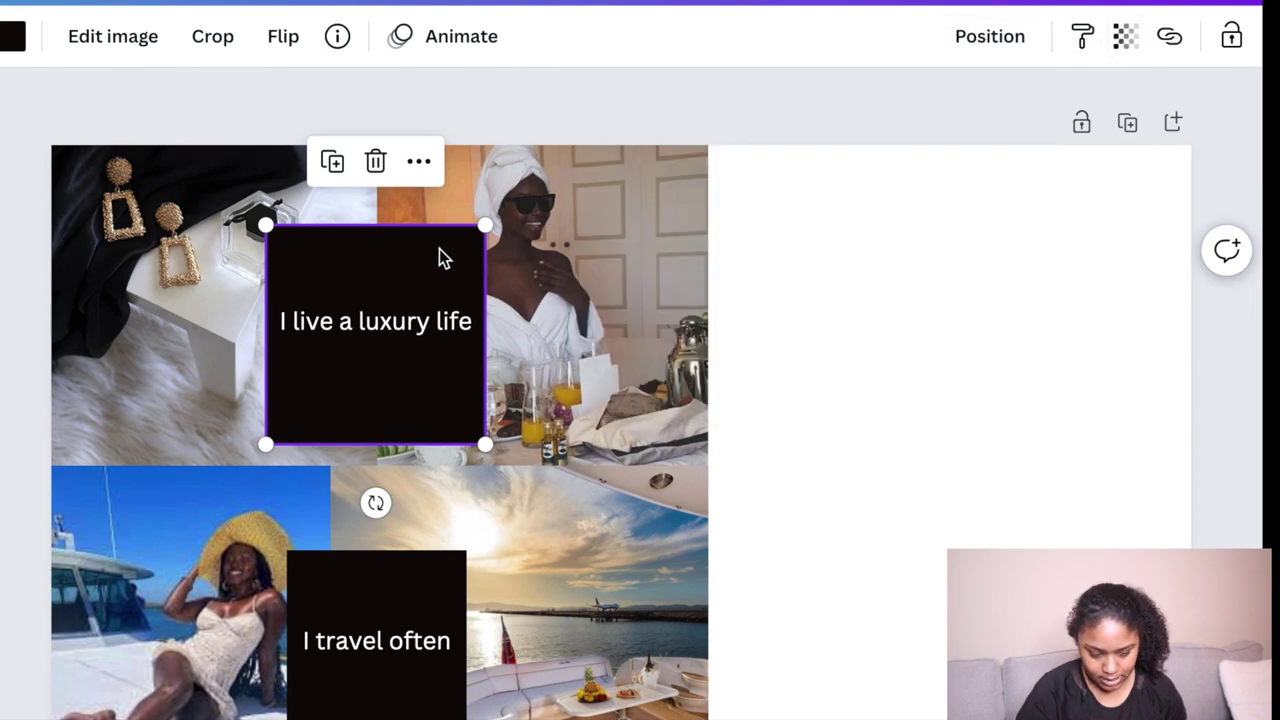
left_click(1127, 38)
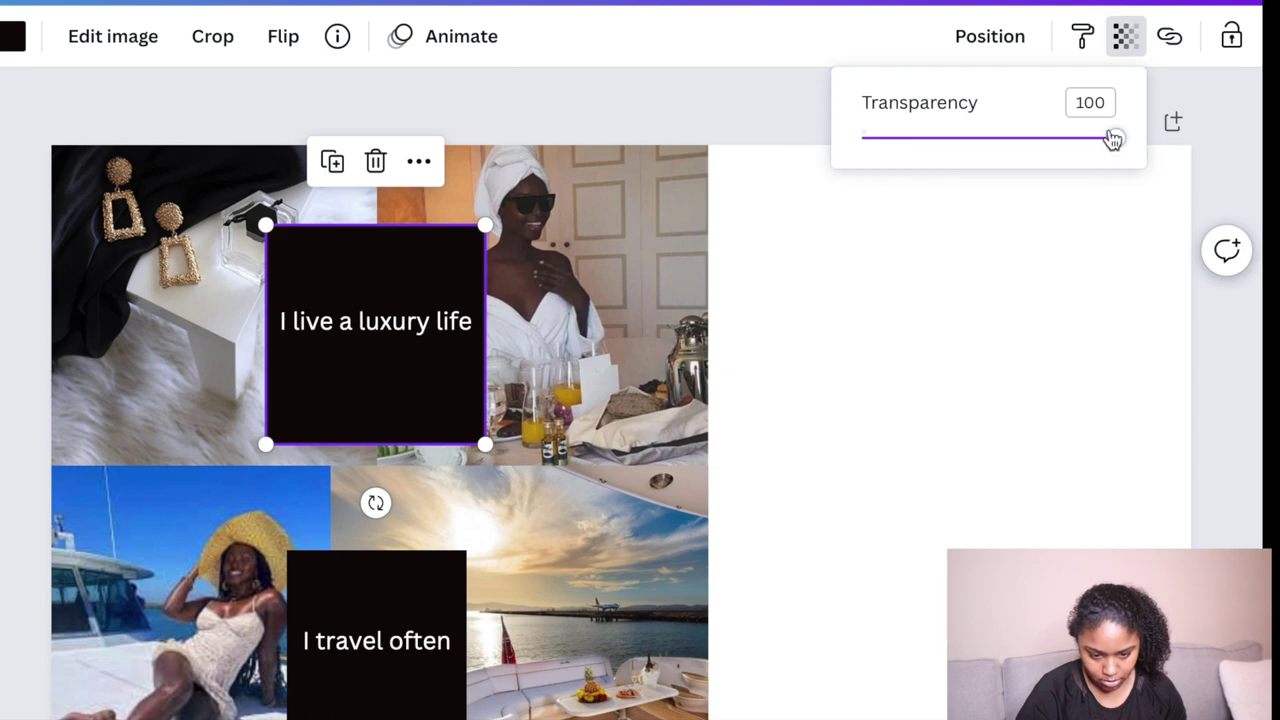
left_click_drag(1106, 143, 1057, 135)
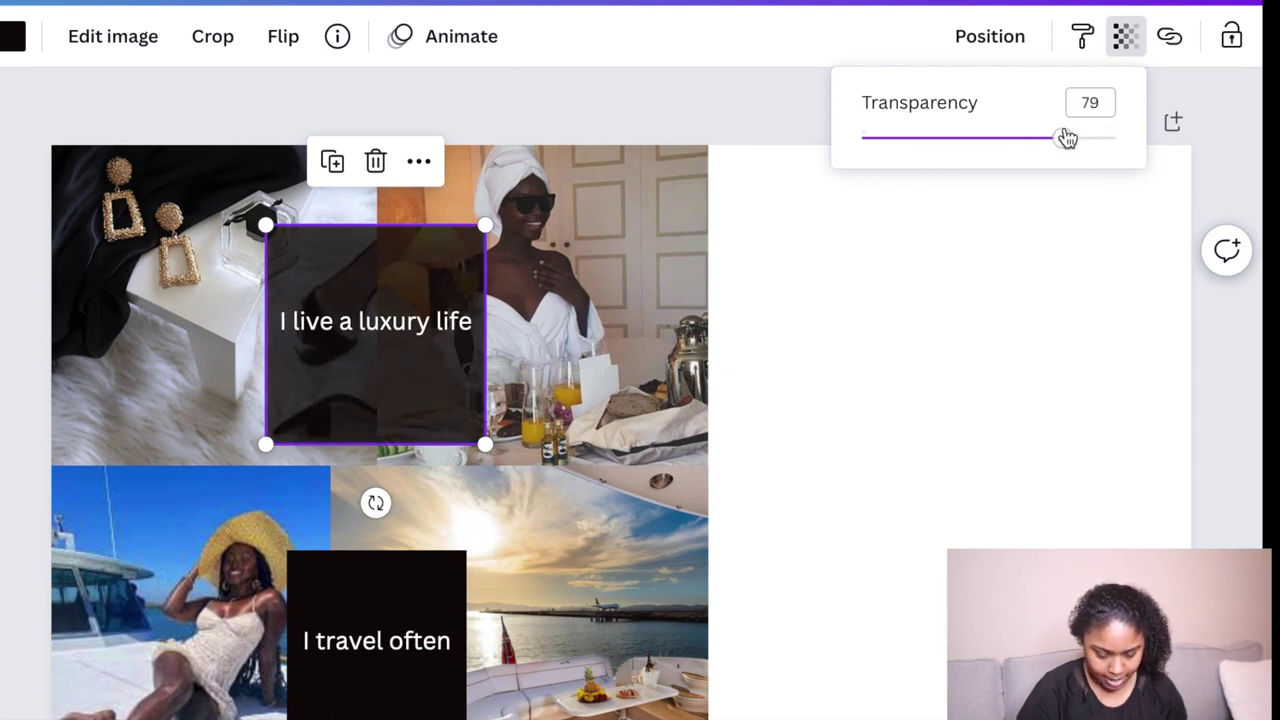
Step: Set the transparency of the black square behind "I travel often" to 77
left_click(368, 602)
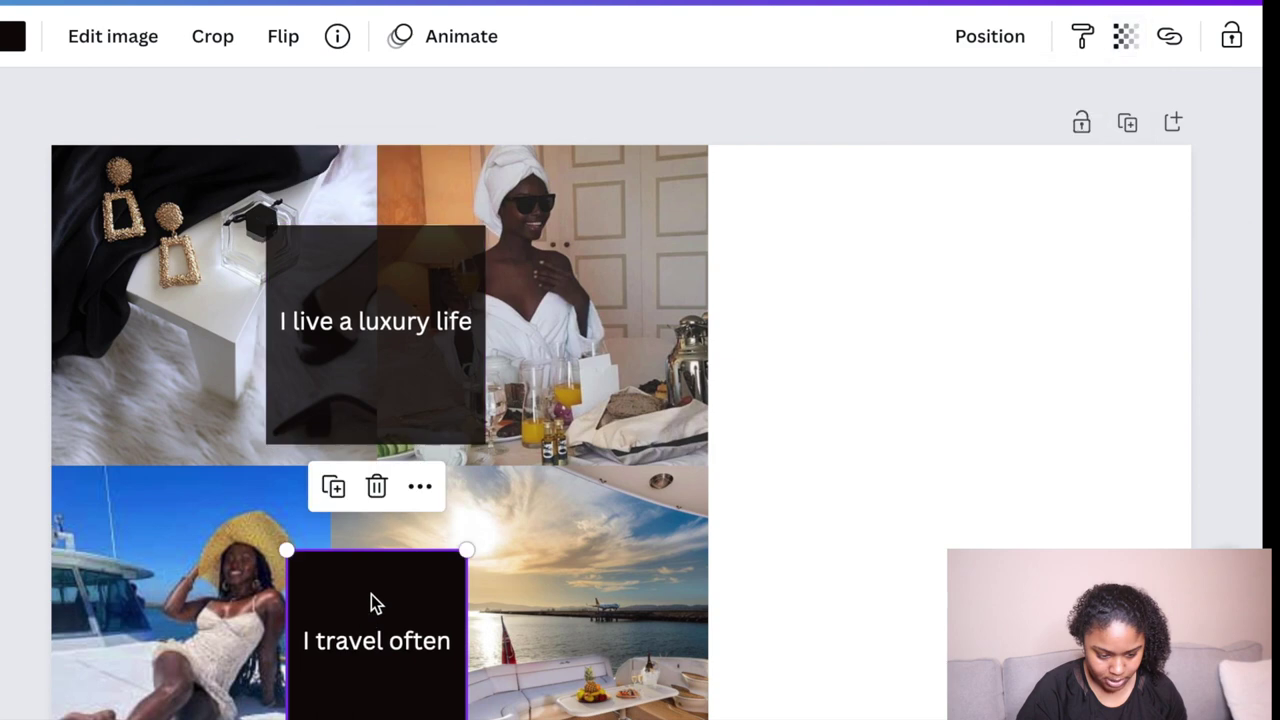
left_click(1123, 40)
left_click_drag(1103, 140, 1049, 147)
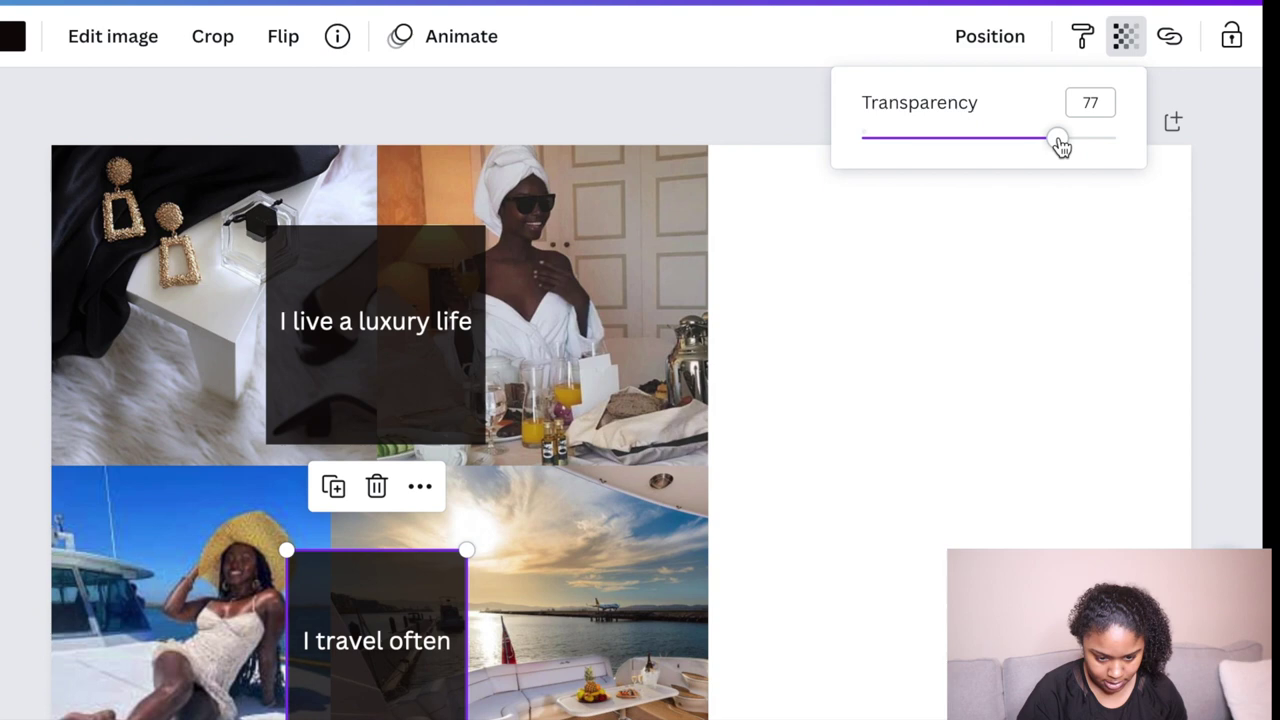
left_click(722, 108)
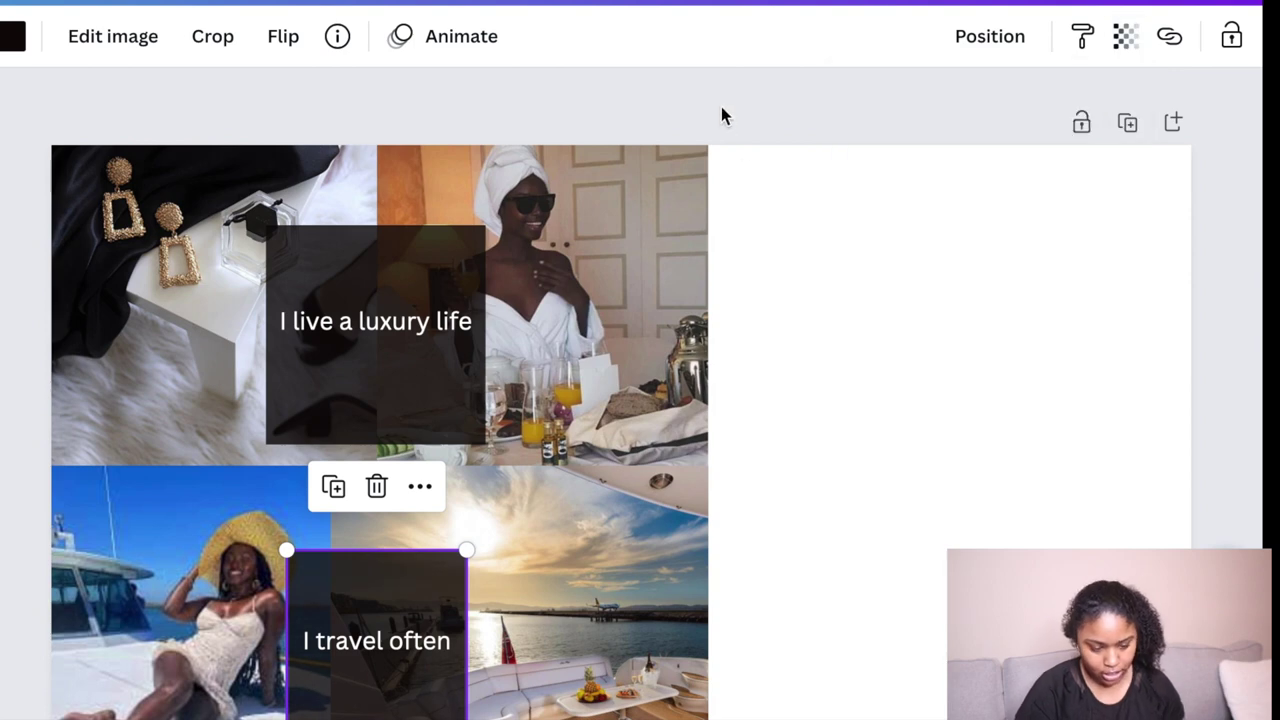
left_click(635, 98)
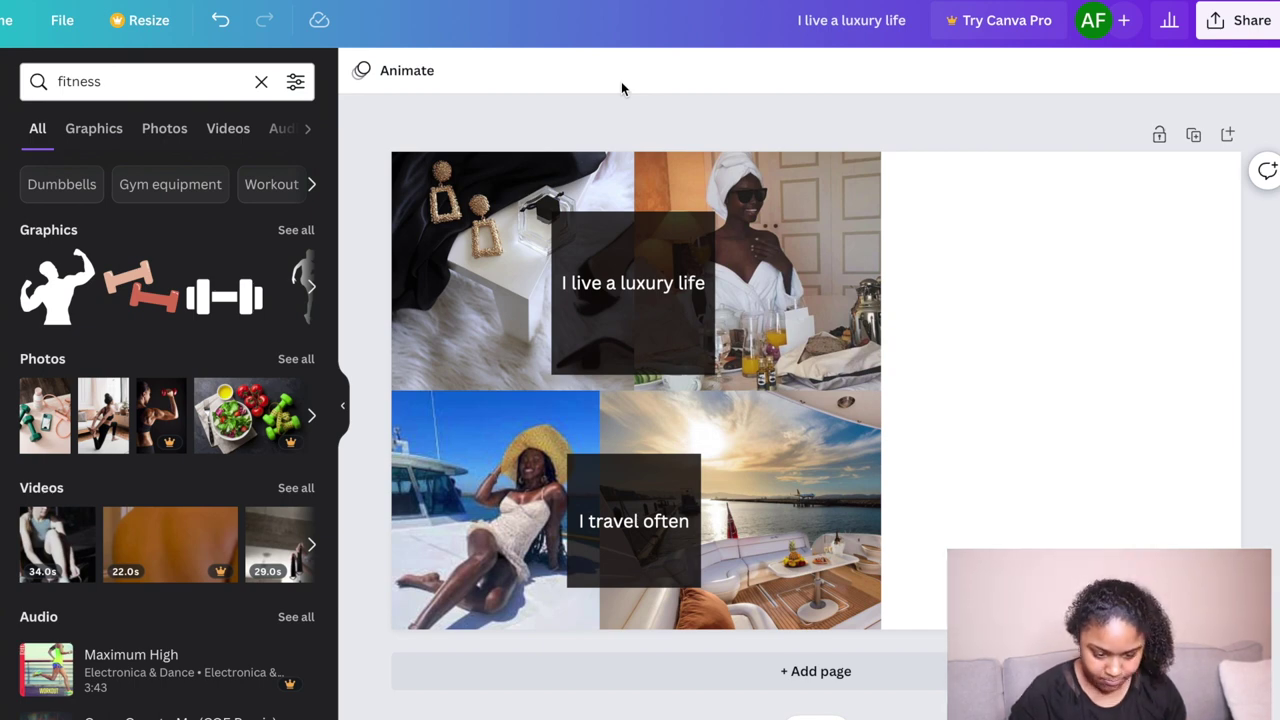
Step: Add the fitness photo of the stretching woman at the top of the page, flush against the bathrobe photo
left_click(103, 415)
left_click_drag(875, 422, 1066, 372)
left_click_drag(1130, 530, 1097, 337)
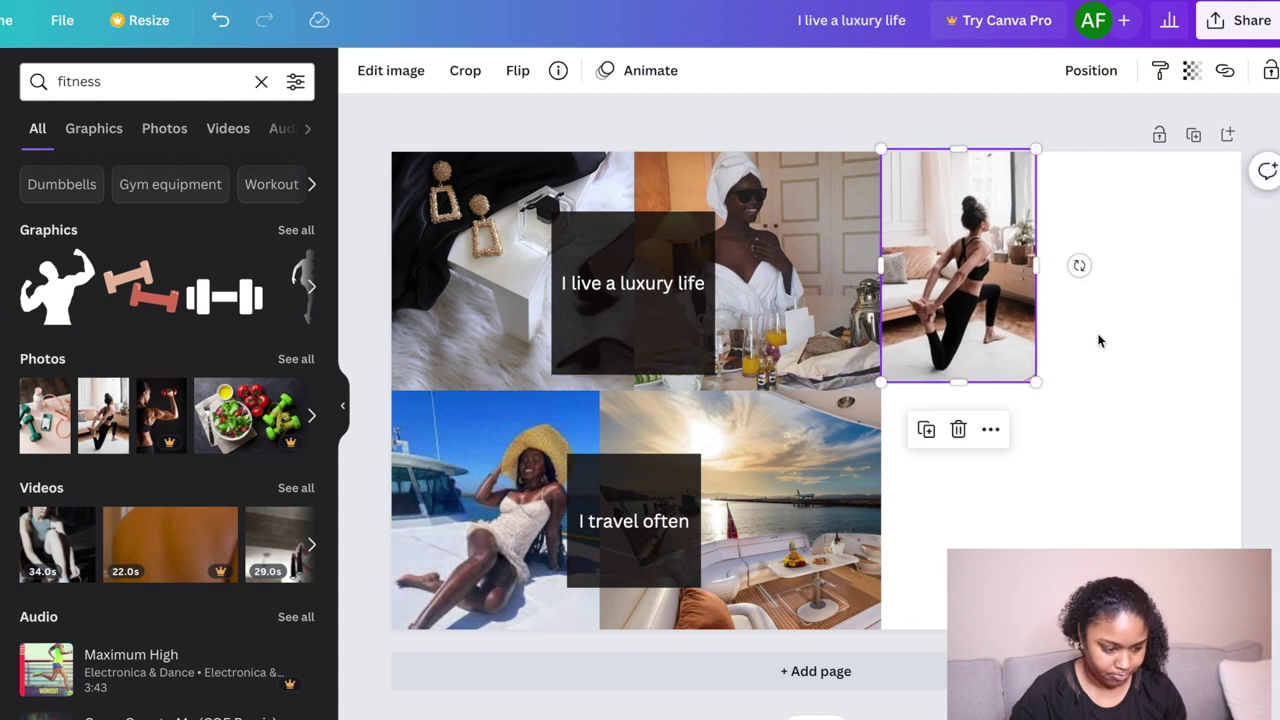
Step: Add the green dumbbells photo from the fitness photo results, scaled to match the stretching photo's height and placed beside it
left_click(296, 360)
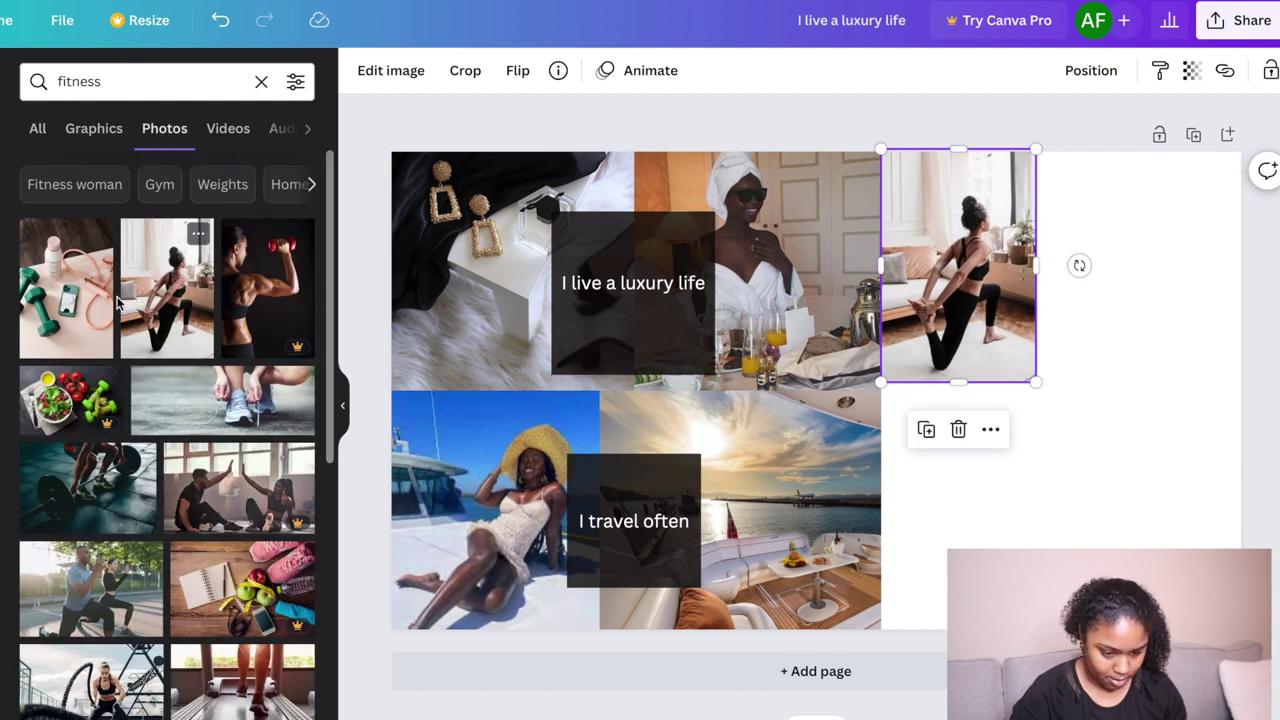
left_click(57, 303)
left_click_drag(817, 514, 1017, 541)
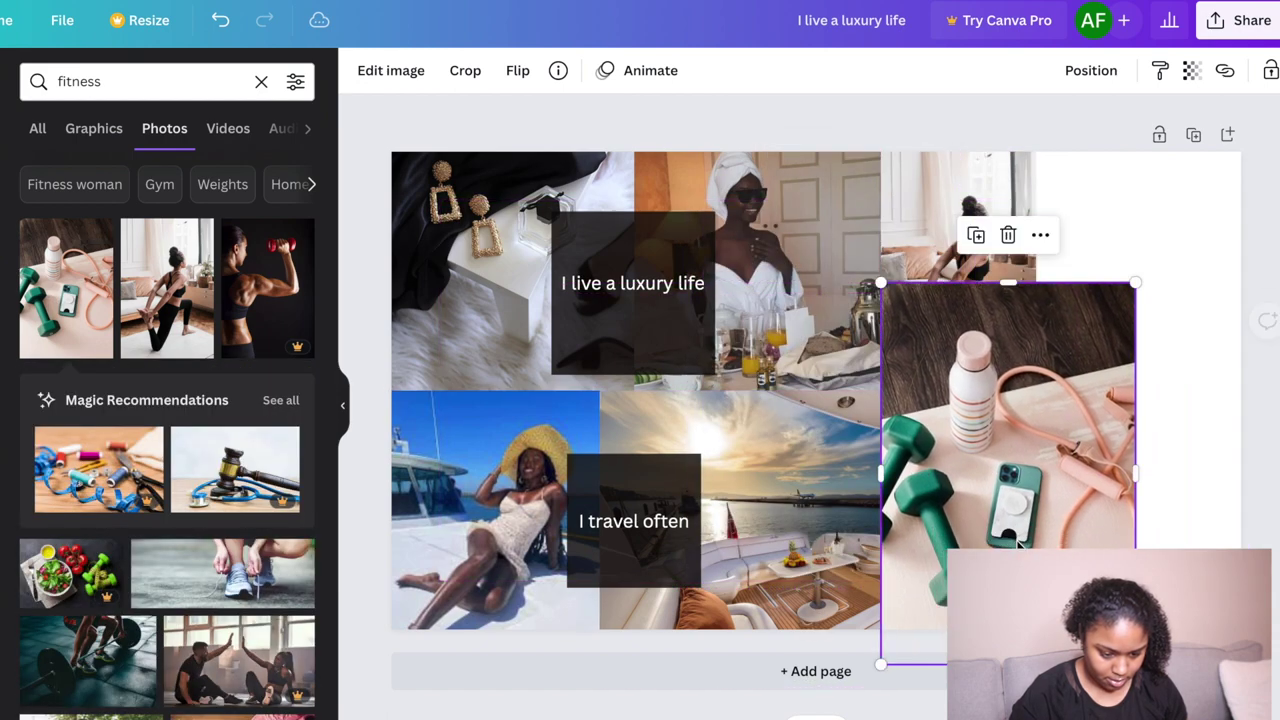
left_click_drag(1135, 662, 1015, 484)
left_click_drag(952, 420, 1108, 288)
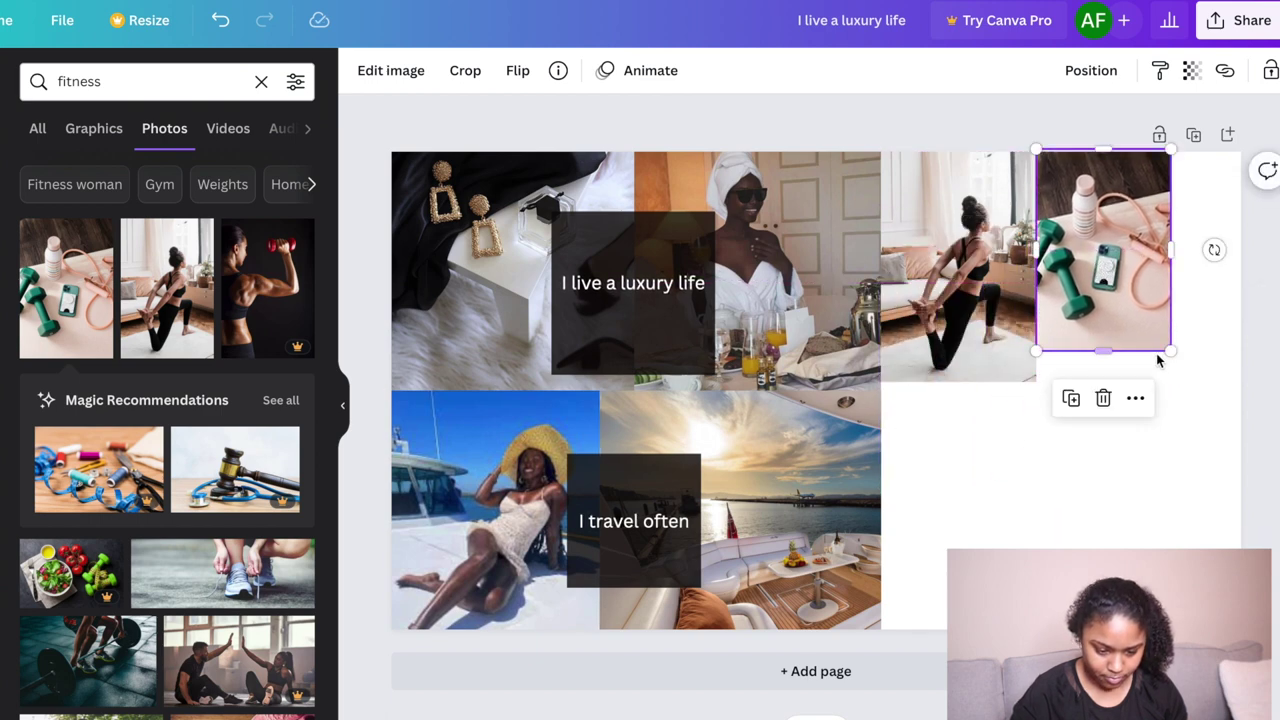
left_click_drag(1168, 360, 1191, 383)
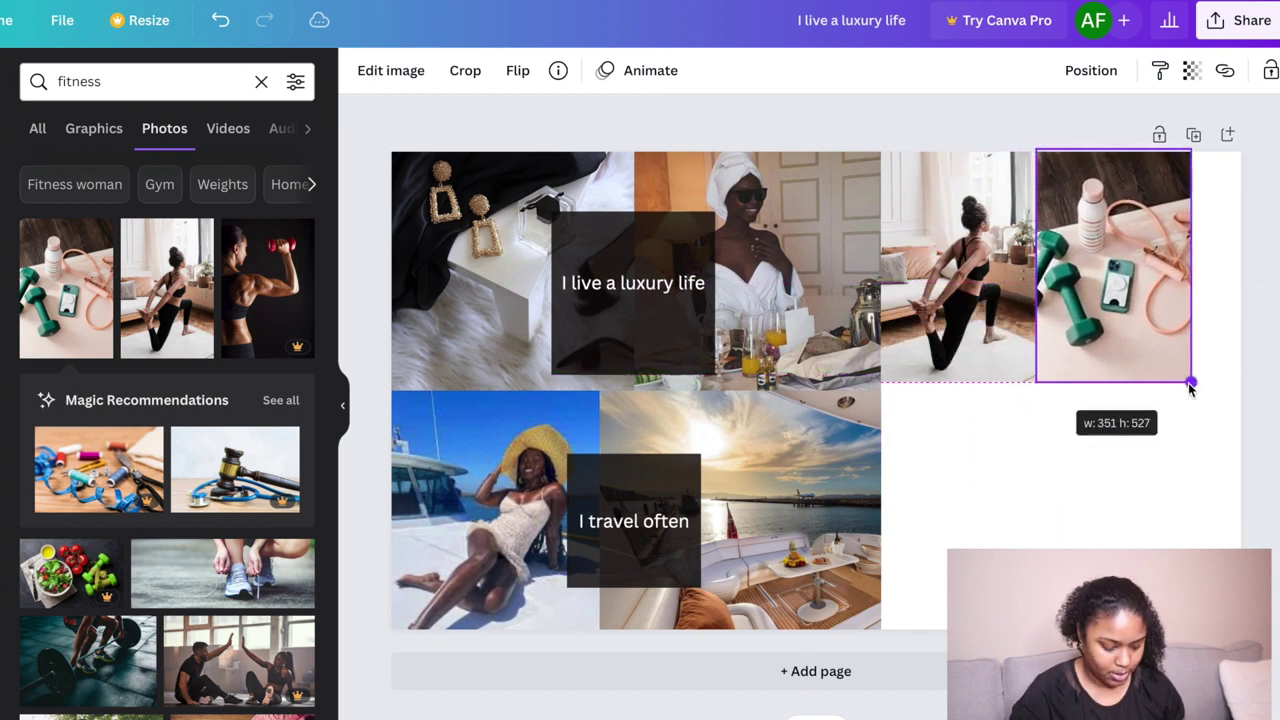
Step: Copy the black square from "I live a luxury life" onto the fitness photos, scale it down and centre it over their seam
left_click(643, 343)
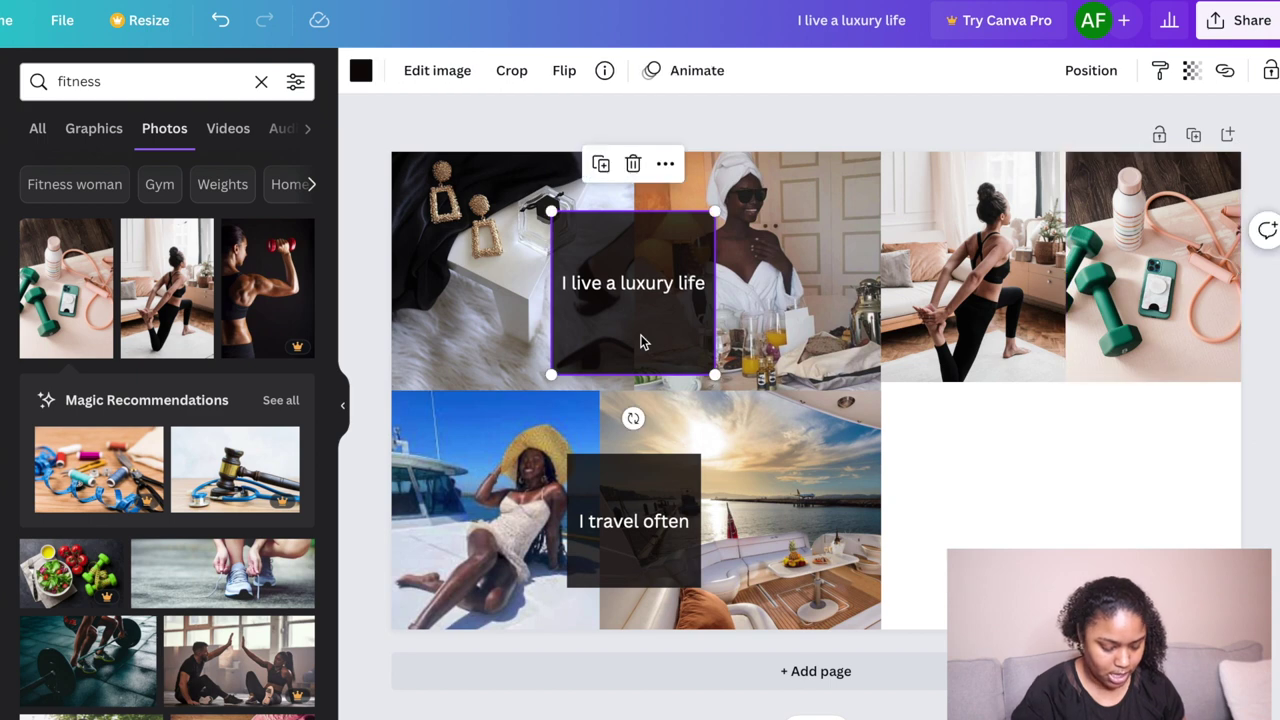
left_click(1008, 306)
key("ctrl+z")
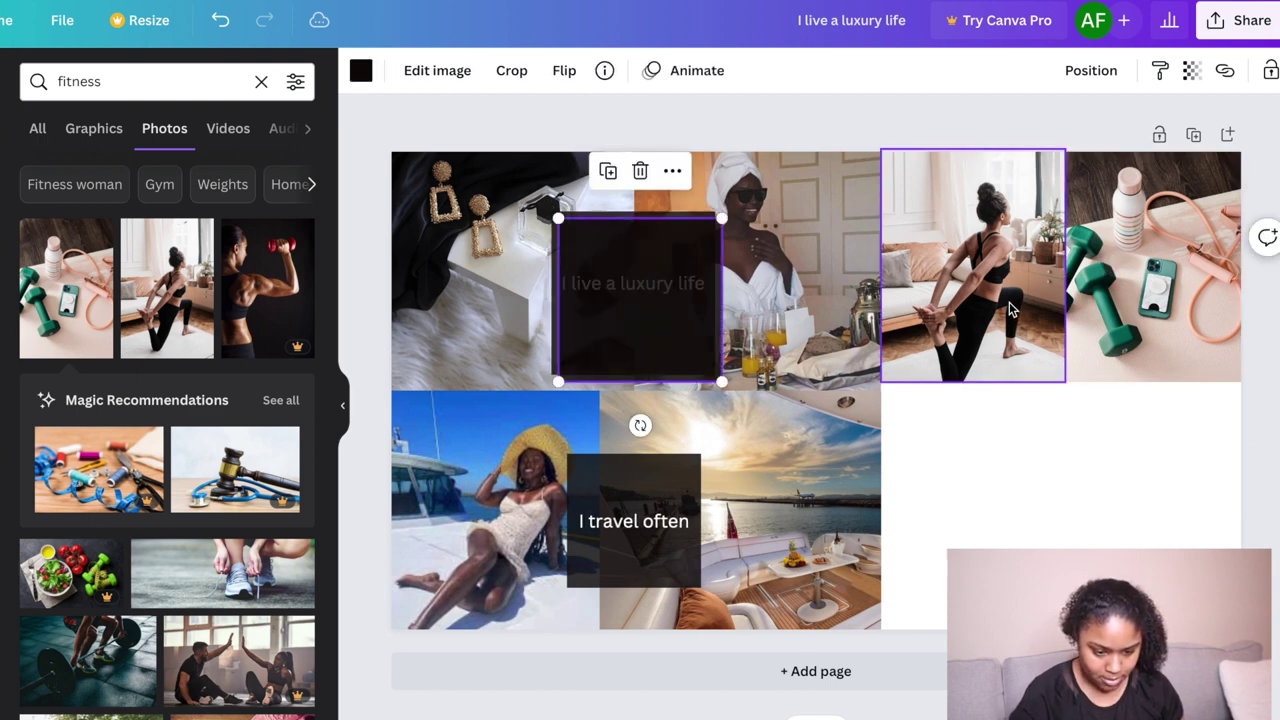
left_click_drag(612, 308, 1045, 290)
left_click_drag(1139, 347, 1103, 325)
left_click_drag(1046, 280, 1076, 295)
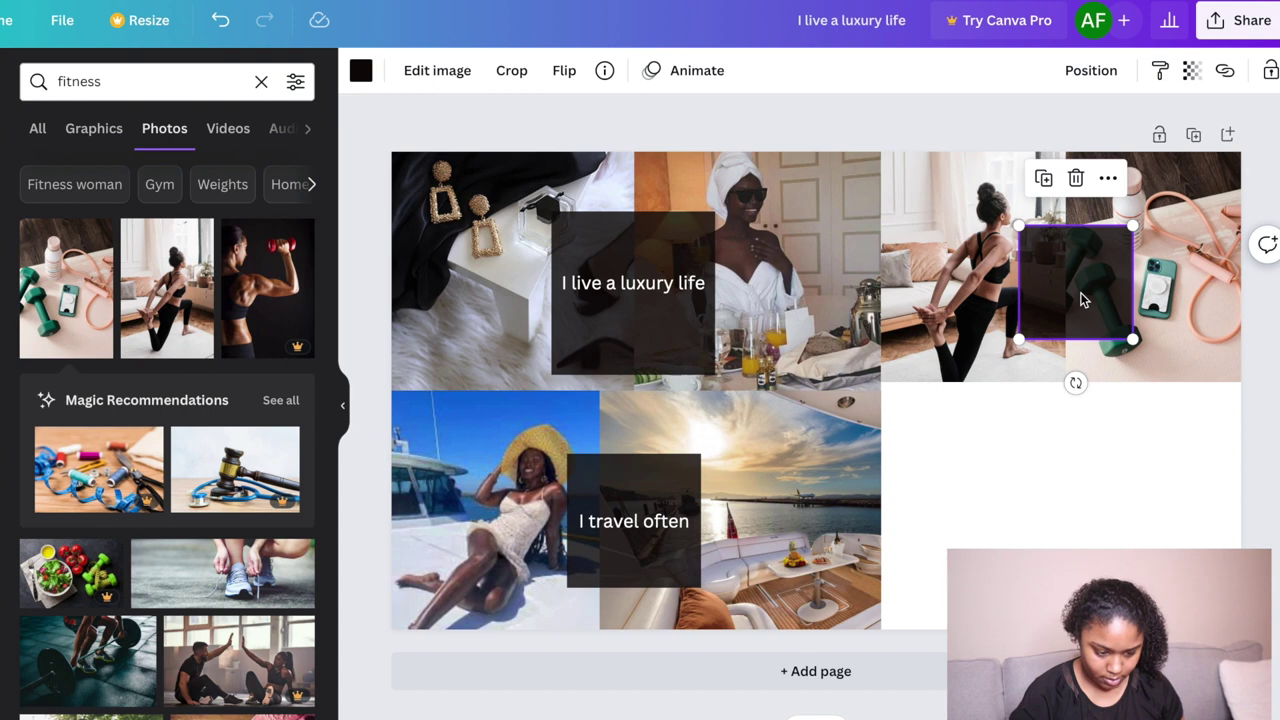
Step: Reduce the font size of "I live a luxury life" and "I travel often" to 27.1
left_click(651, 292)
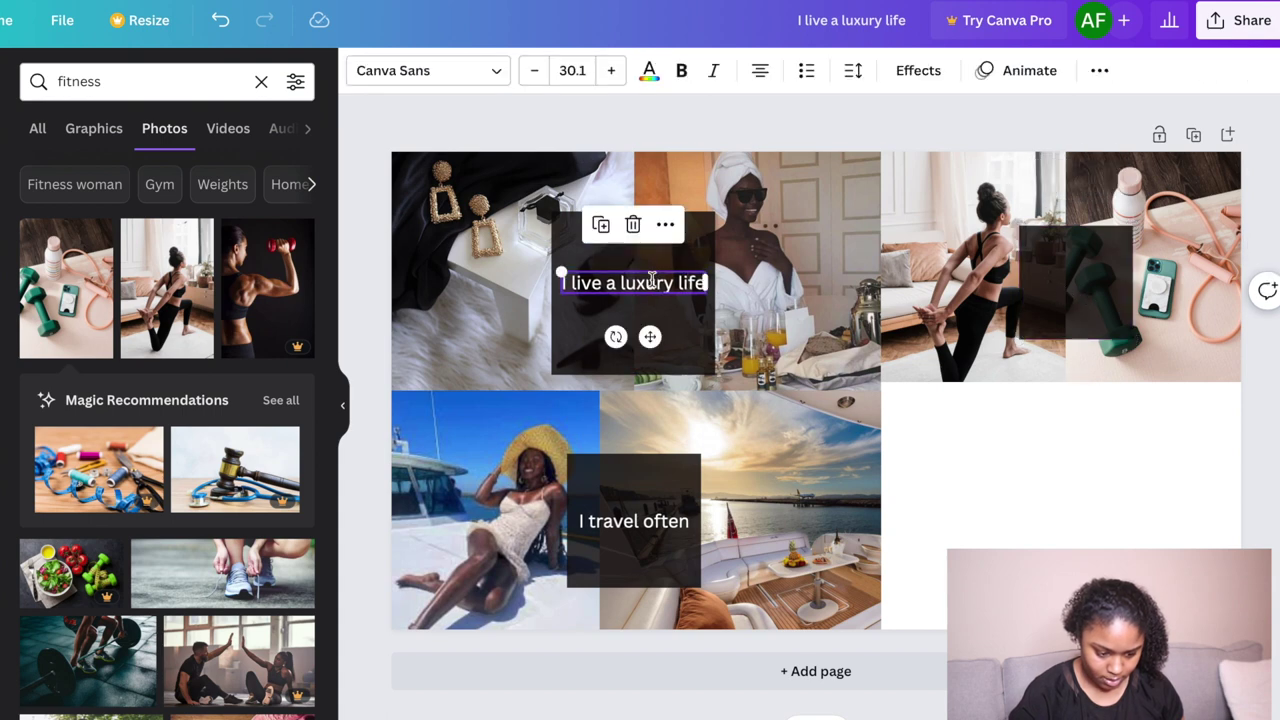
left_click(533, 70)
left_click(533, 70)
left_click(533, 70)
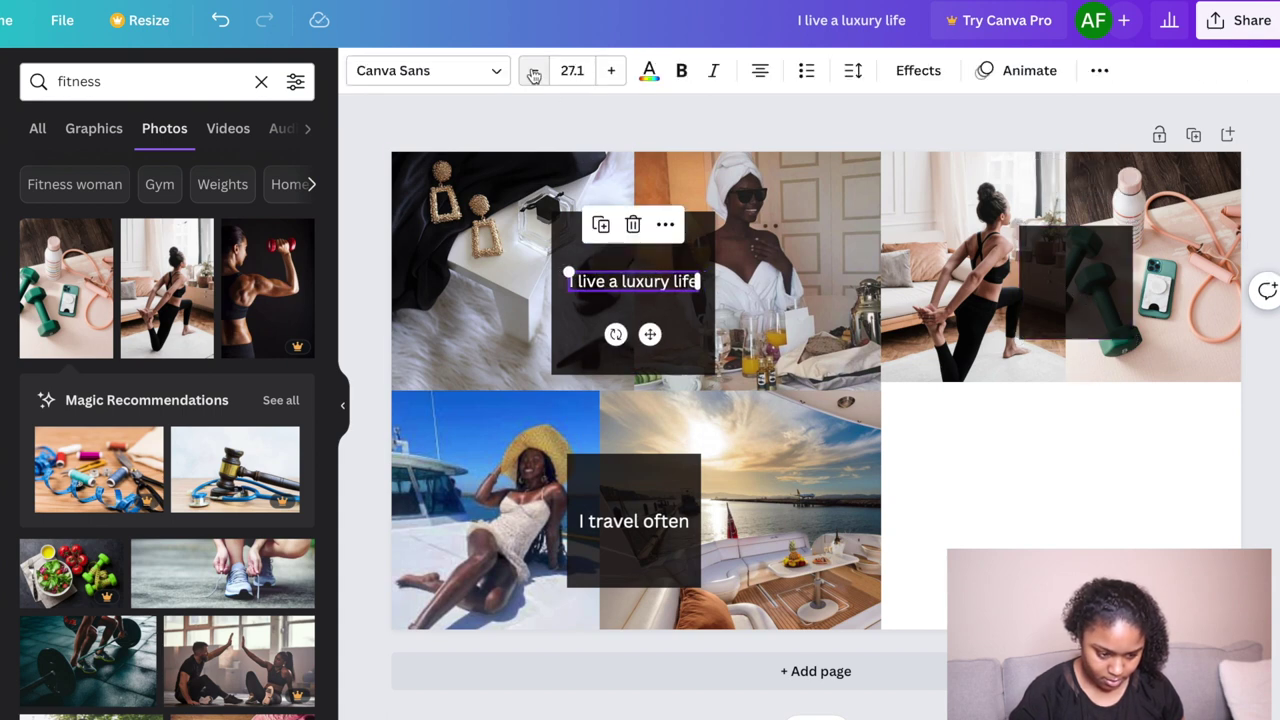
left_click(582, 515)
left_click(533, 70)
left_click(533, 70)
left_click(533, 70)
left_click(604, 283)
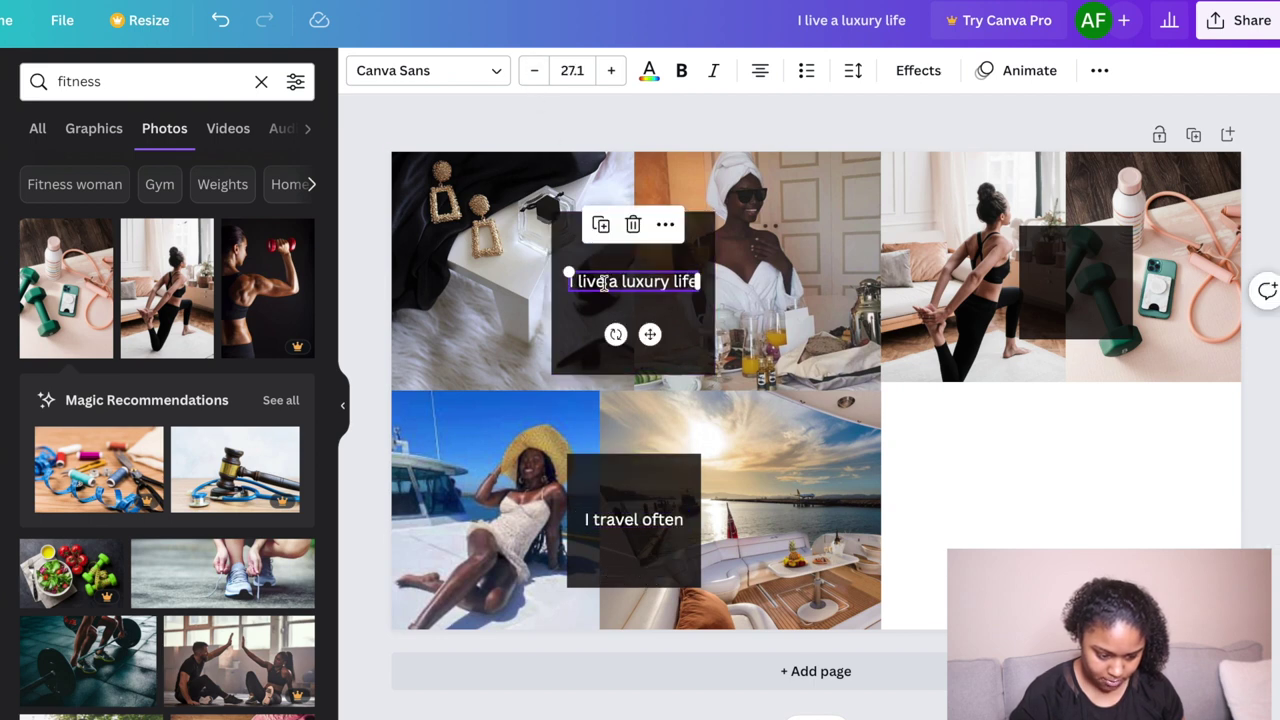
Step: Compare the two affirmation texts and scale down the black square behind "I live a luxury life" around its text
left_click(648, 517)
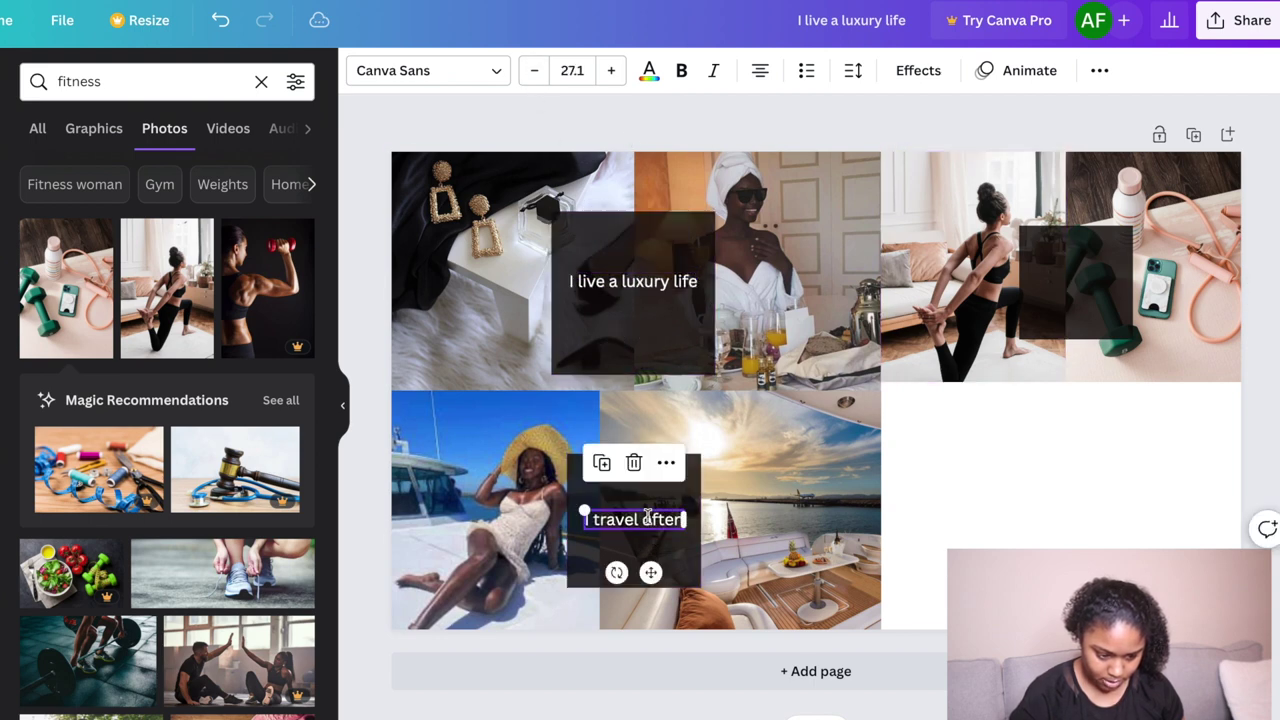
left_click(620, 292)
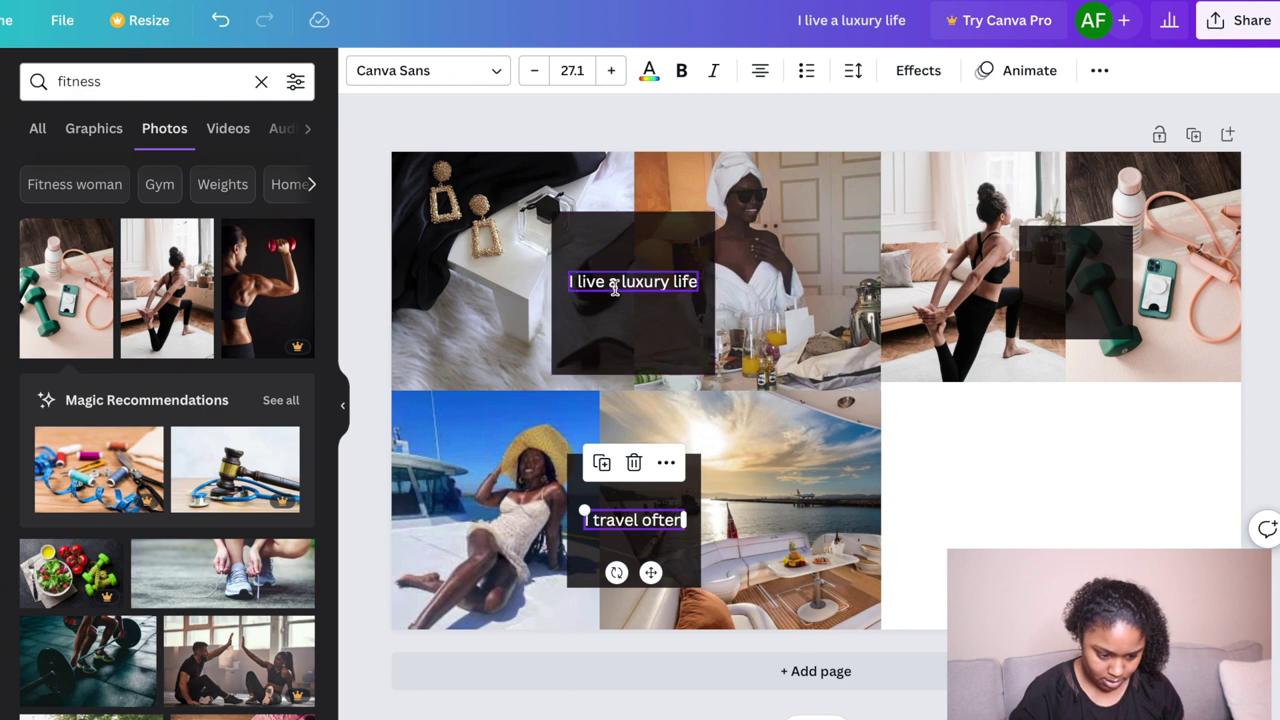
left_click(706, 369)
left_click_drag(716, 376, 680, 335)
Step: Copy the "I live a luxury life" text onto the black square over the fitness photos and enlarge that square slightly to fit
left_click(647, 284)
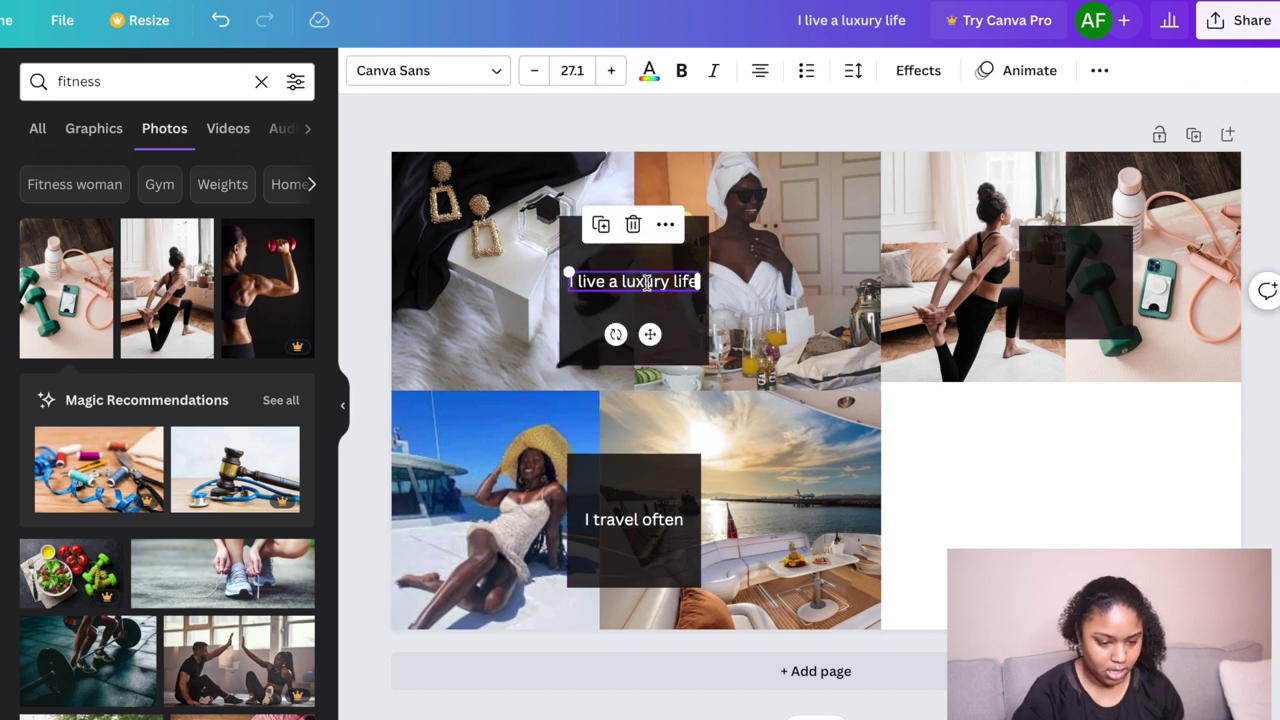
left_click(1063, 281)
key("ctrl+z")
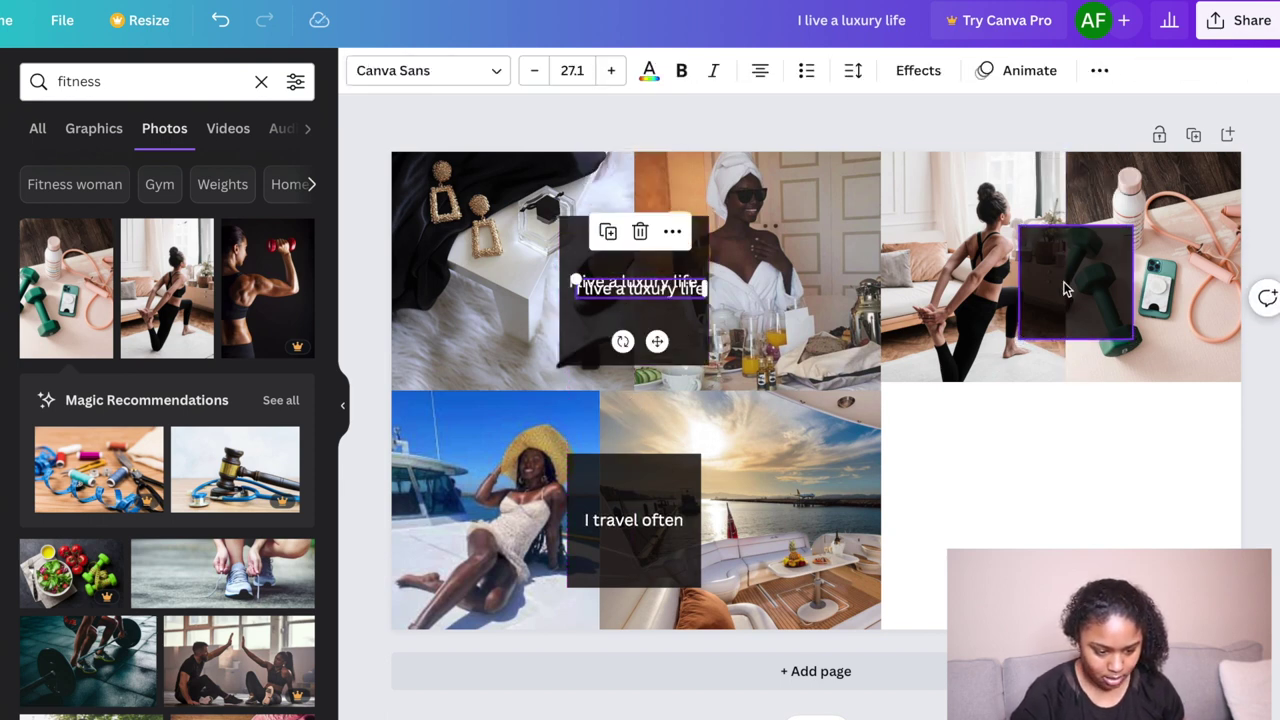
left_click_drag(657, 341, 1093, 325)
left_click(1104, 245)
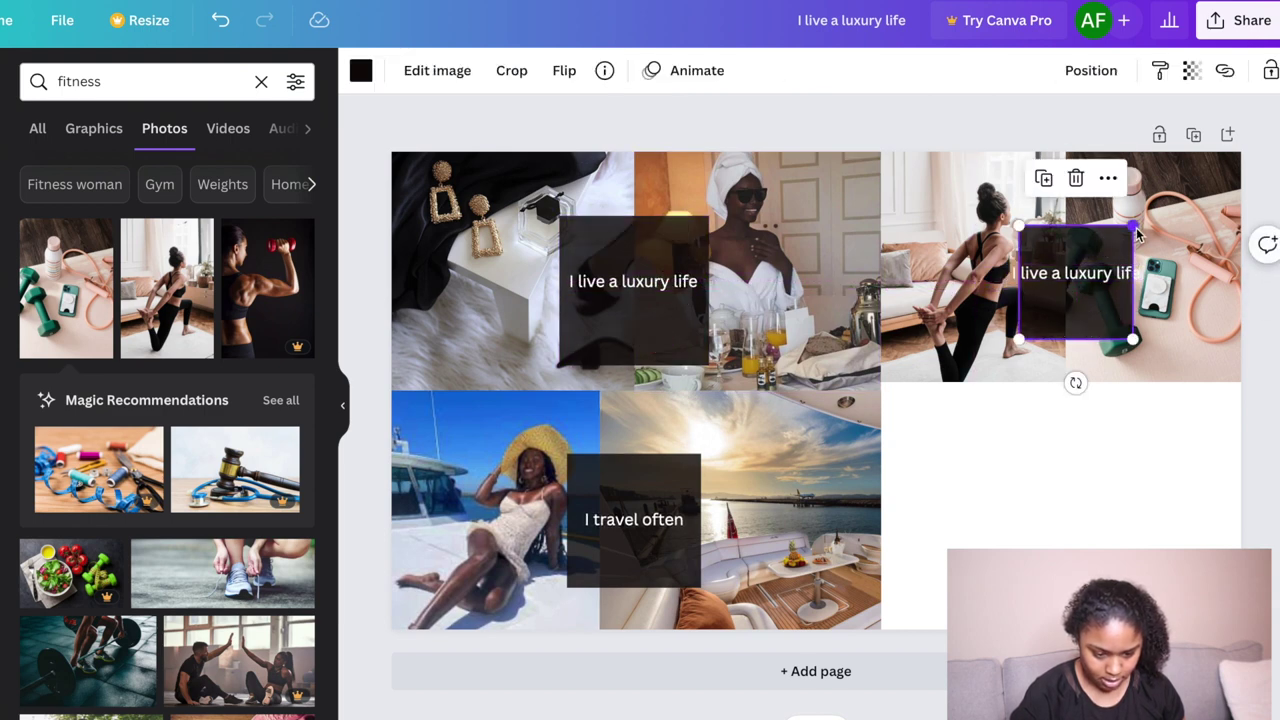
left_click_drag(1131, 228, 1145, 215)
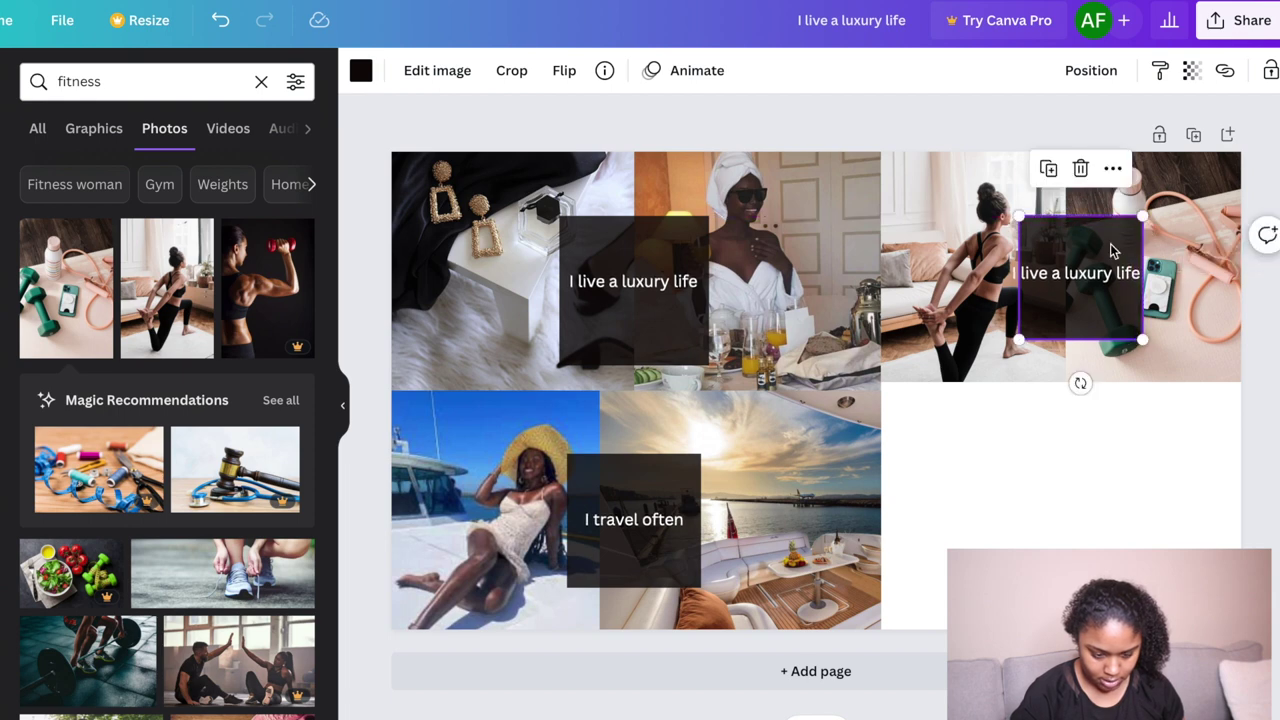
Step: Replace the copied text over the fitness photos with "I am healthy and fit"
left_click(1092, 282)
left_click_drag(1092, 282, 1151, 275)
key("BackSpace")
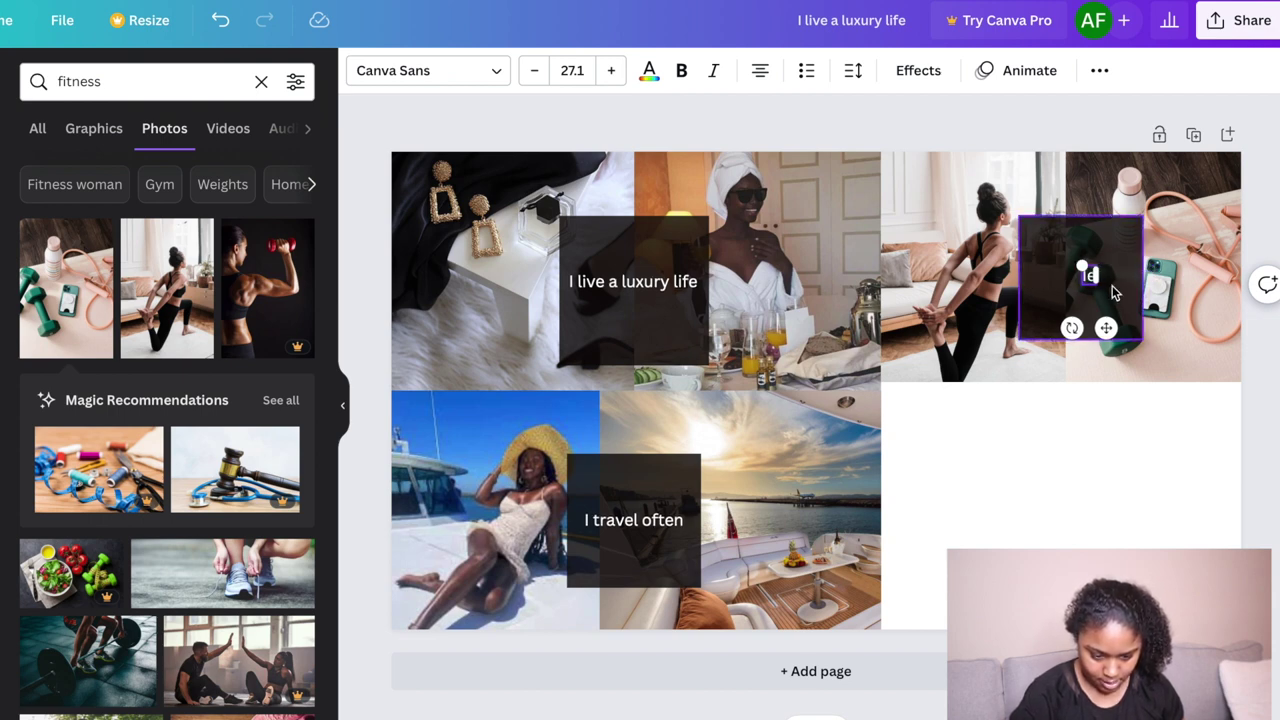
mouse_move(1087, 272)
left_mouse_down()
mouse_move(1069, 254)
mouse_move(1100, 258)
left_mouse_up()
type("I")
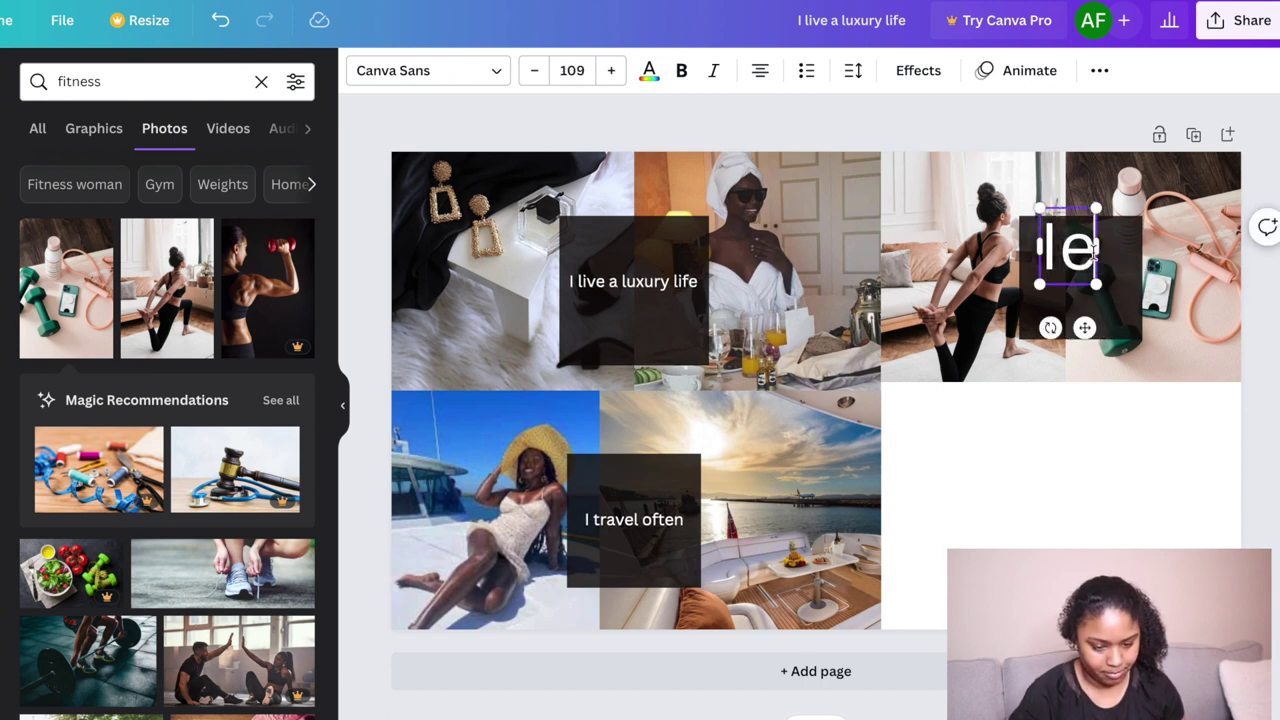
key("Delete")
type("am heal")
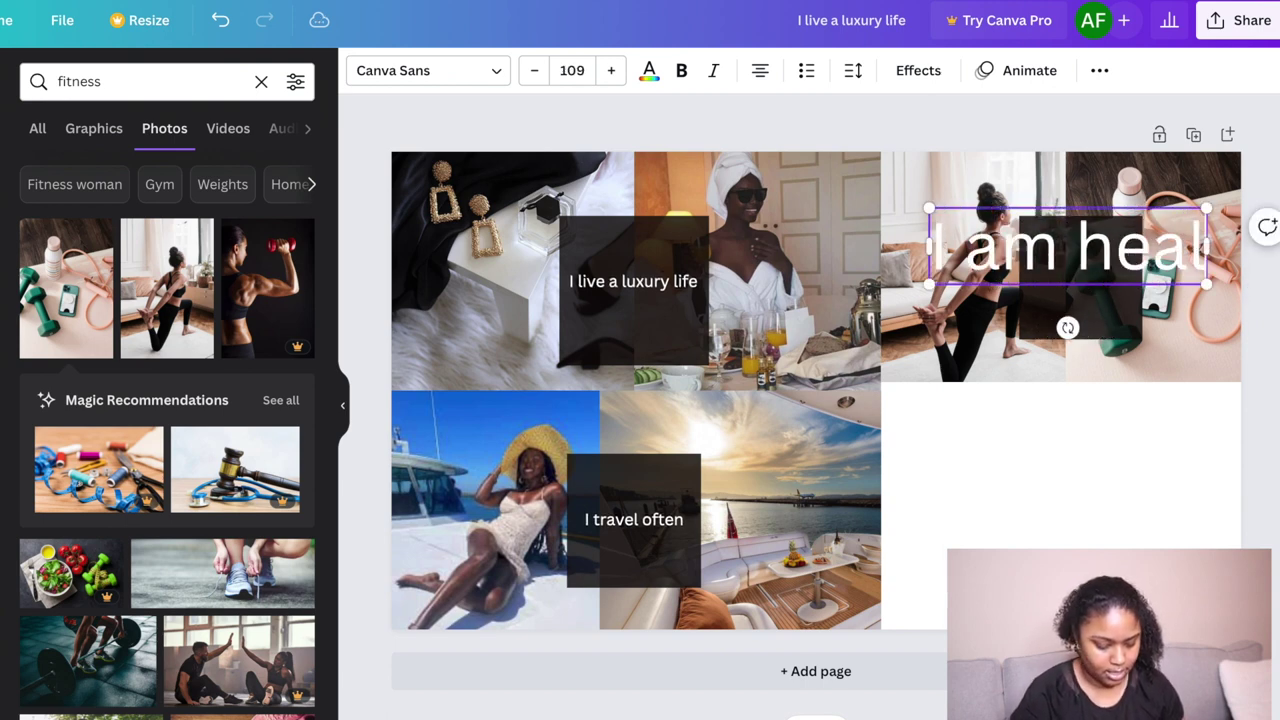
type("thy and")
Step: Set the font size of "I am healthy and fit" to 21 and centre the text on its black square
mouse_move(1214, 455)
left_mouse_down()
mouse_move(1084, 440)
mouse_move(925, 240)
left_mouse_up()
left_click(572, 70)
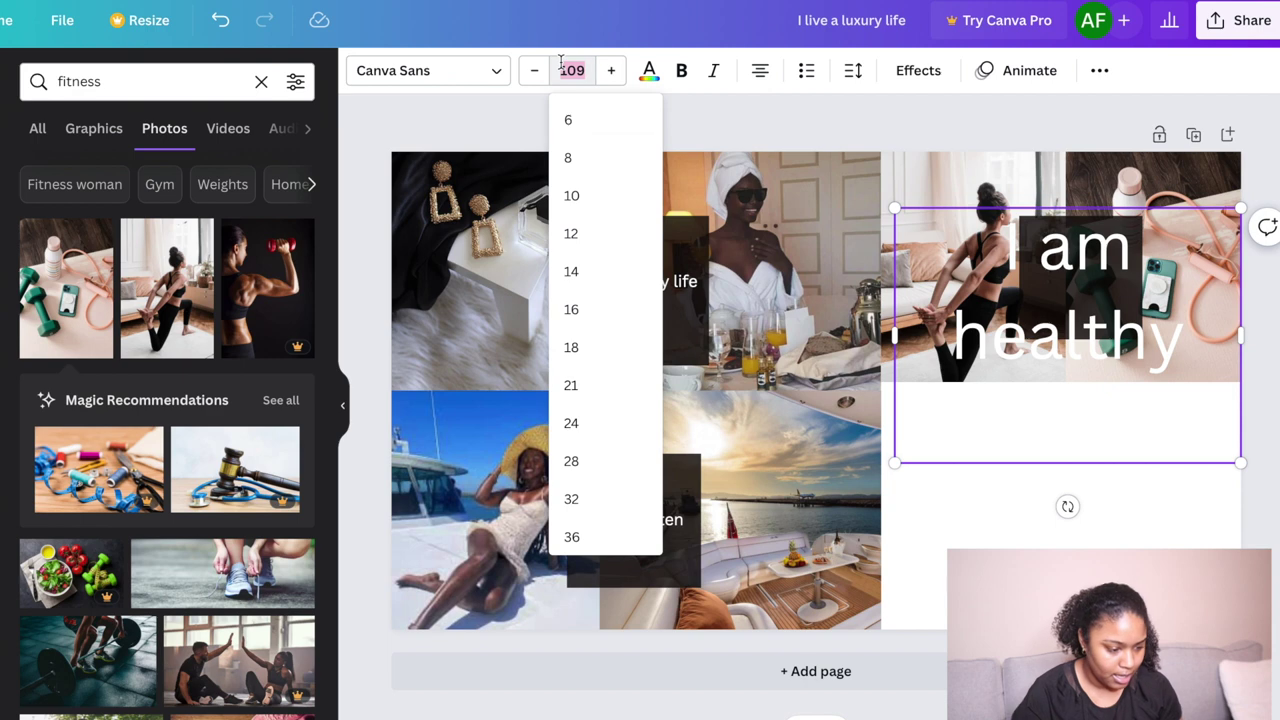
left_click(592, 385)
mouse_move(1104, 222)
left_mouse_down()
mouse_move(1128, 289)
mouse_move(1133, 280)
left_mouse_up()
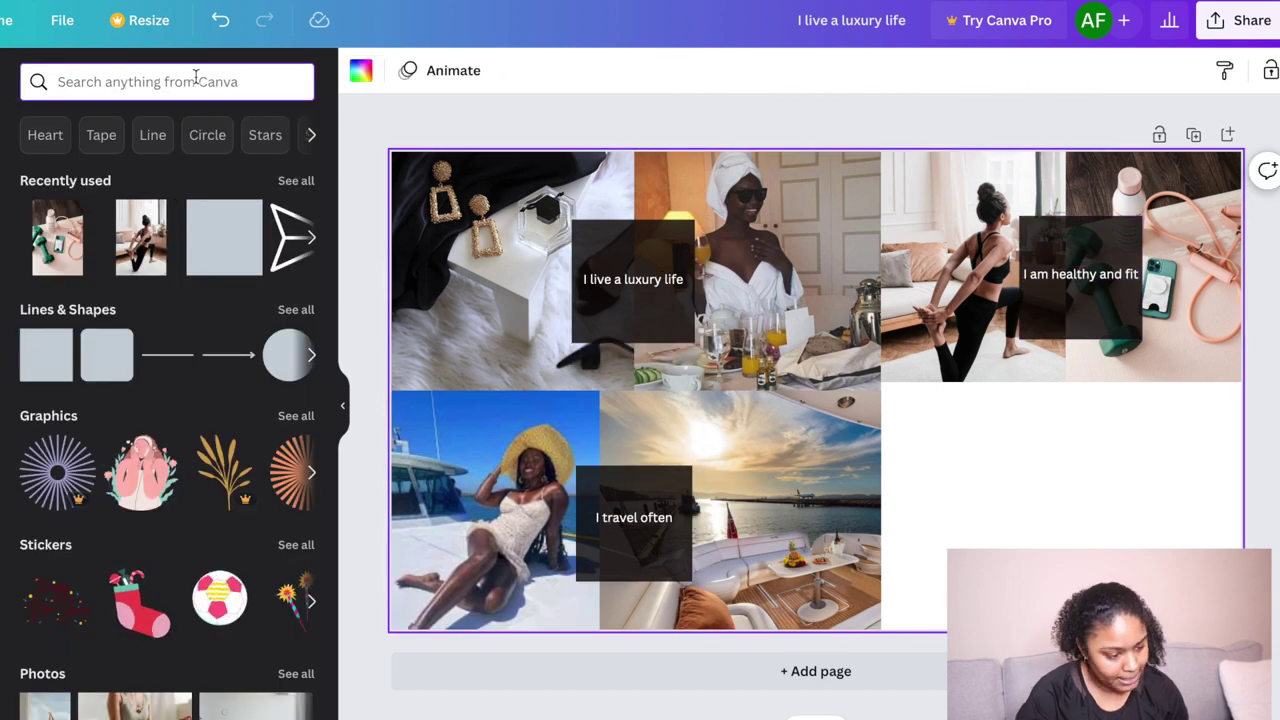
Step: Search the elements library for "business owner" and browse all the photo results
left_click(150, 81)
type("business owner")
key("Return")
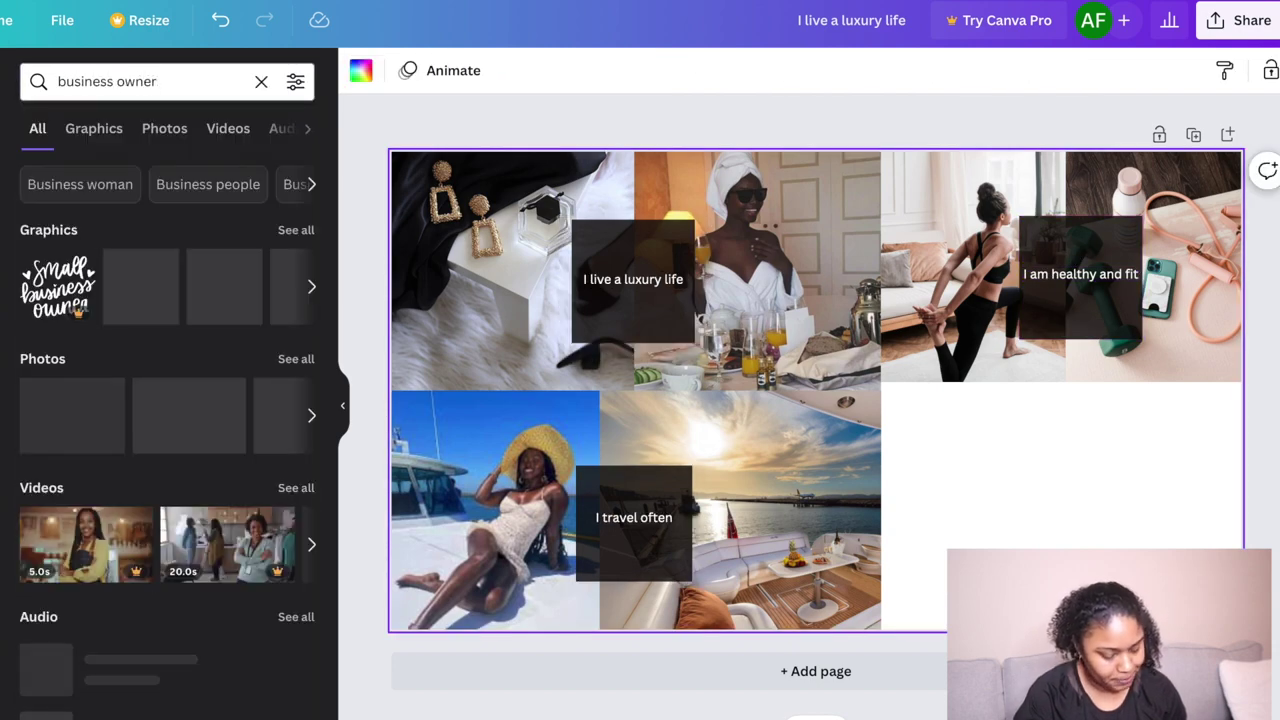
scroll(205, 323, "down", 1)
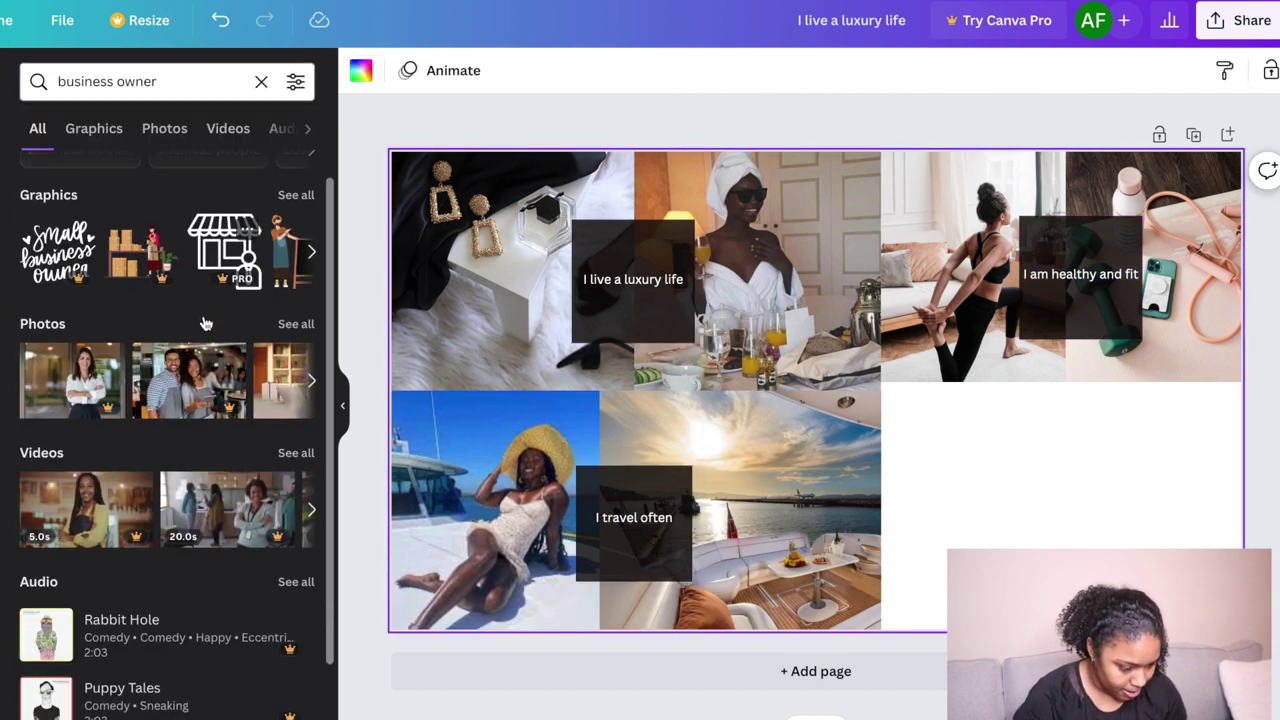
left_click(295, 324)
scroll(160, 420, "down", 1)
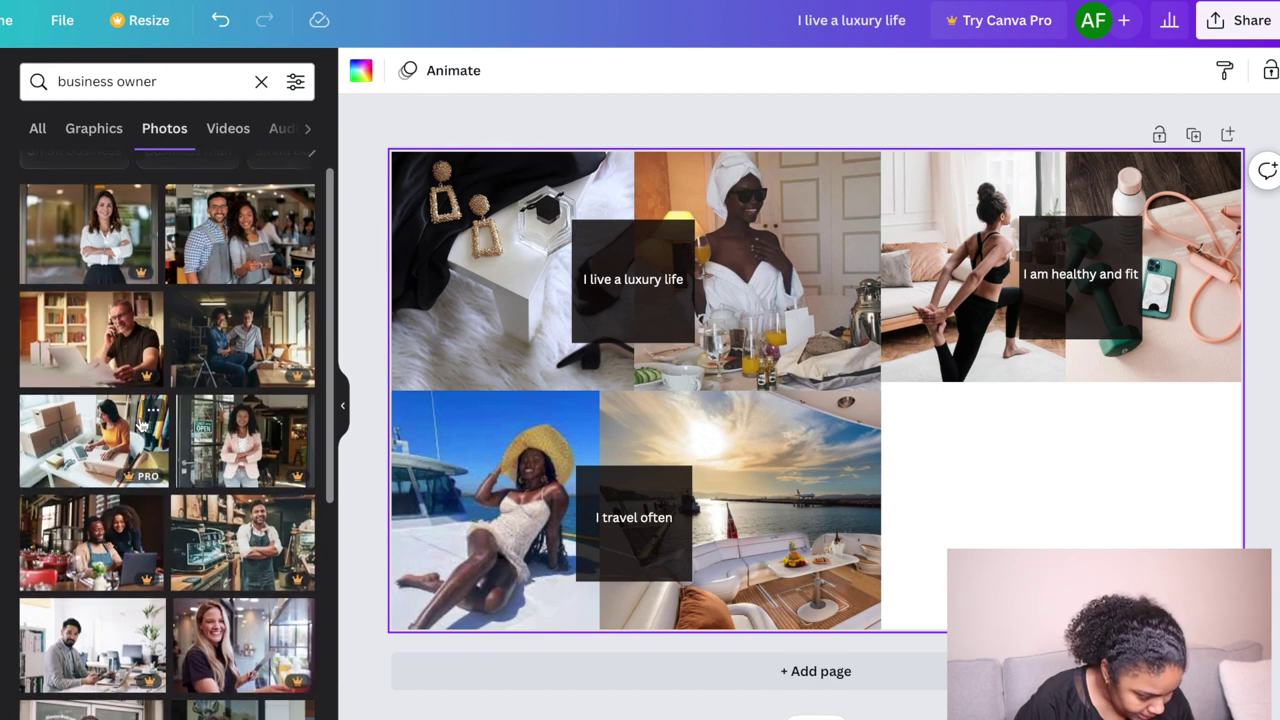
Step: Change the photo search to "business woman"
scroll(140, 200, "up", 1)
left_click_drag(157, 81, 122, 80)
type("wome")
key("BackSpace")
type("an")
key("Return")
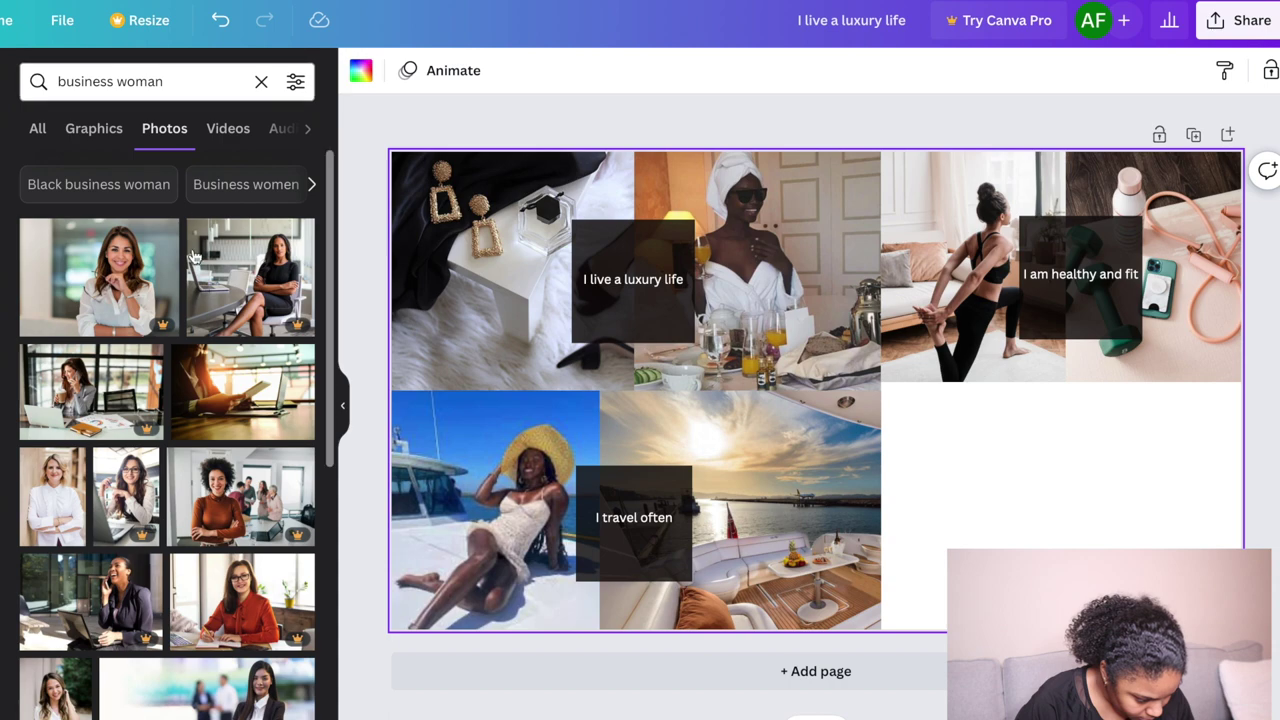
Step: Add the photo of the businesswoman on the phone, scale it down and place it directly below the fitness photos
scroll(130, 450, "down", 3)
scroll(152, 553, "down", 4)
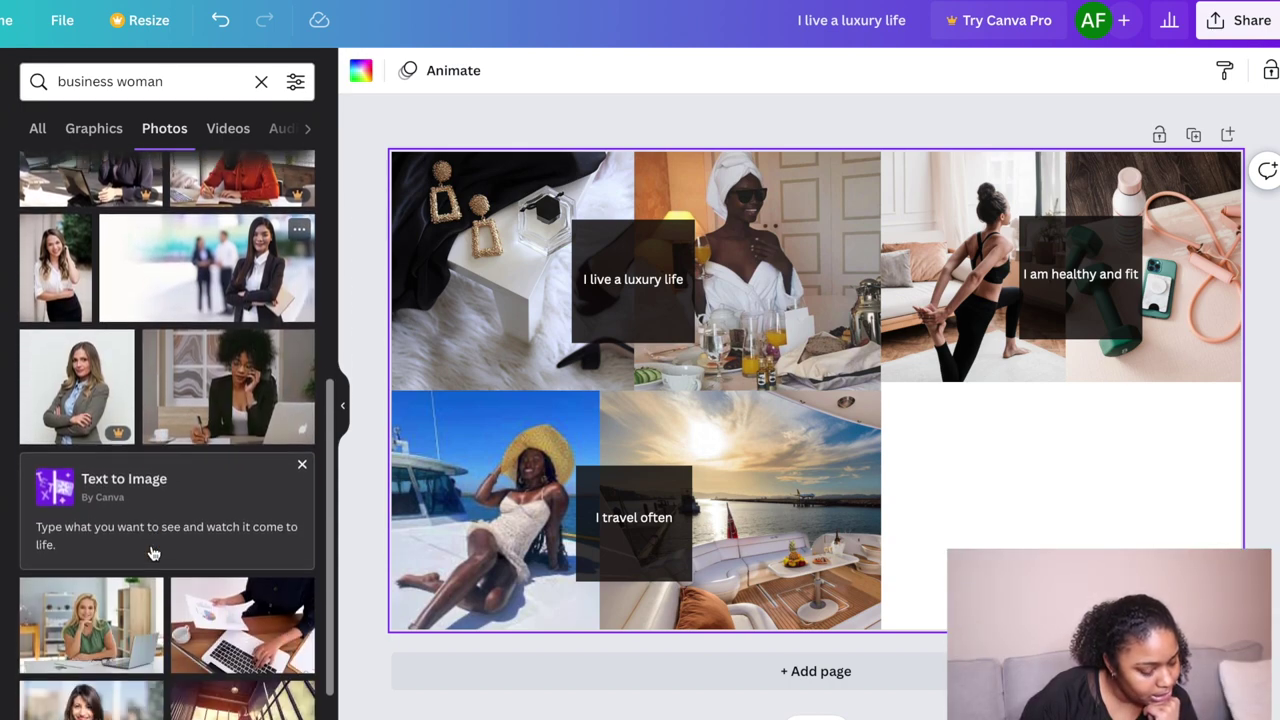
scroll(209, 335, "up", 2)
left_click(209, 335)
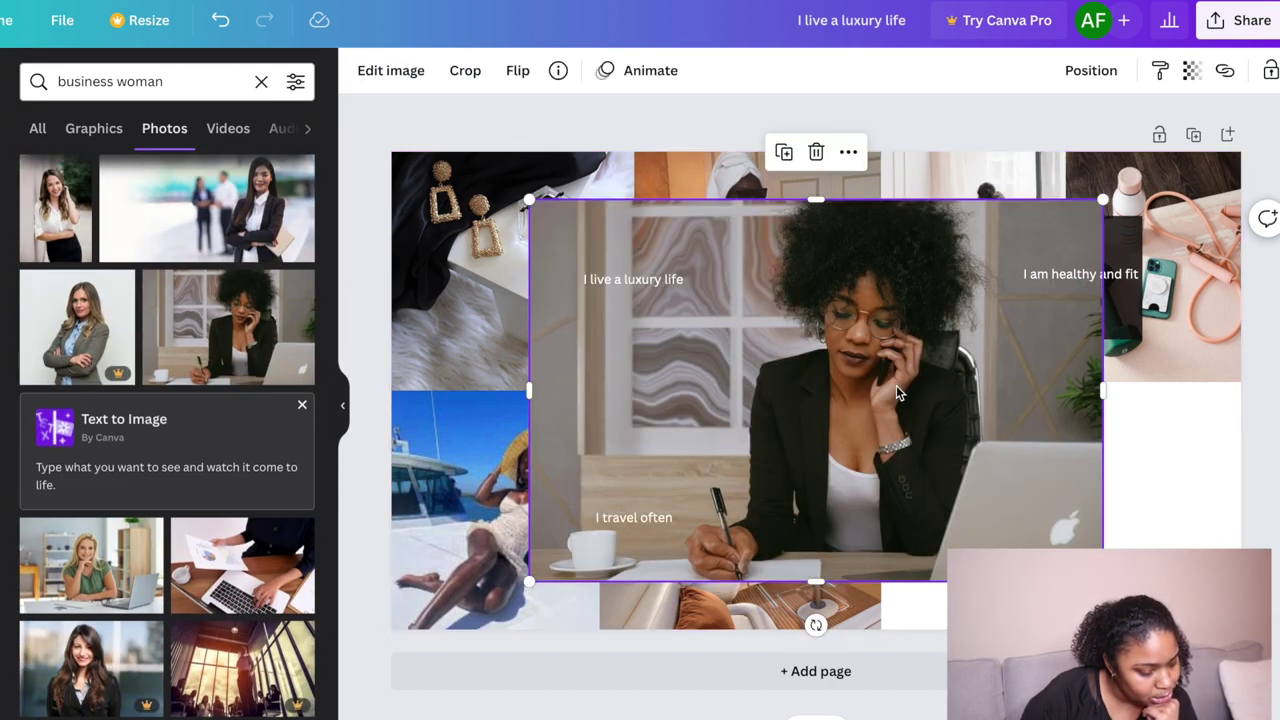
left_click_drag(814, 385, 920, 450)
left_click_drag(1171, 643, 914, 398)
left_click_drag(771, 311, 1017, 426)
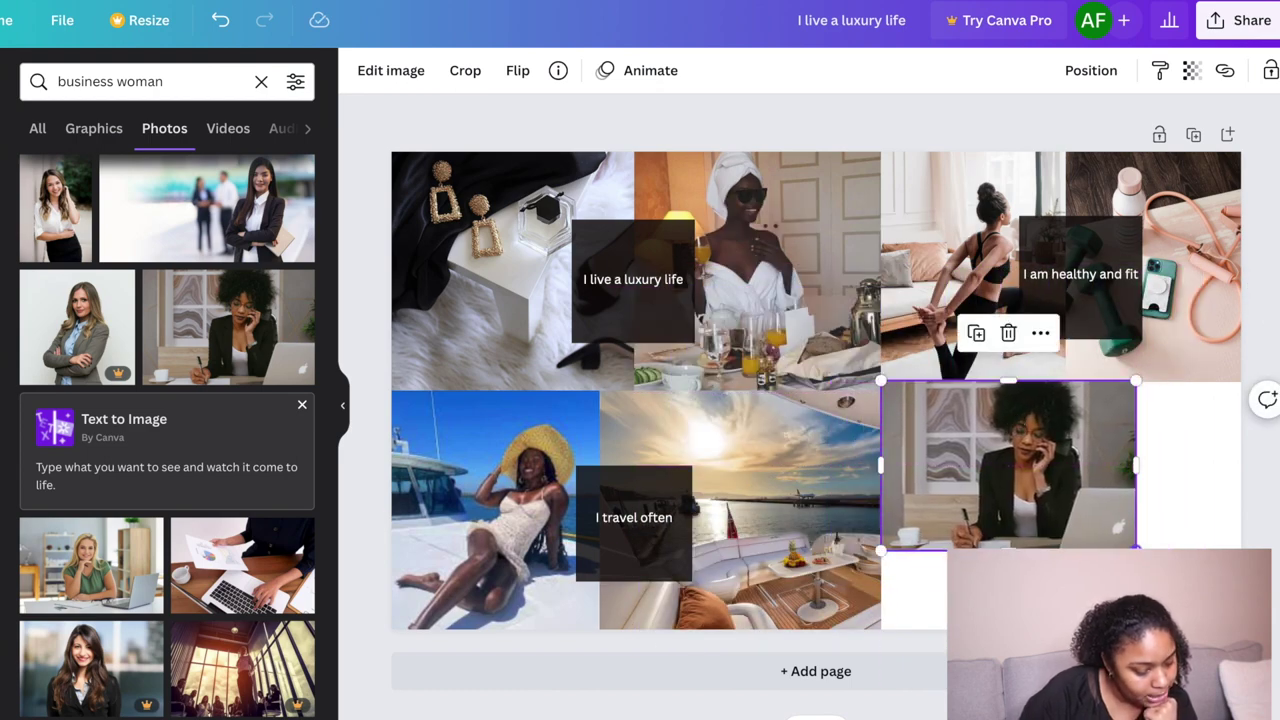
Step: Search the photo library for "success"
scroll(171, 294, "up", 6)
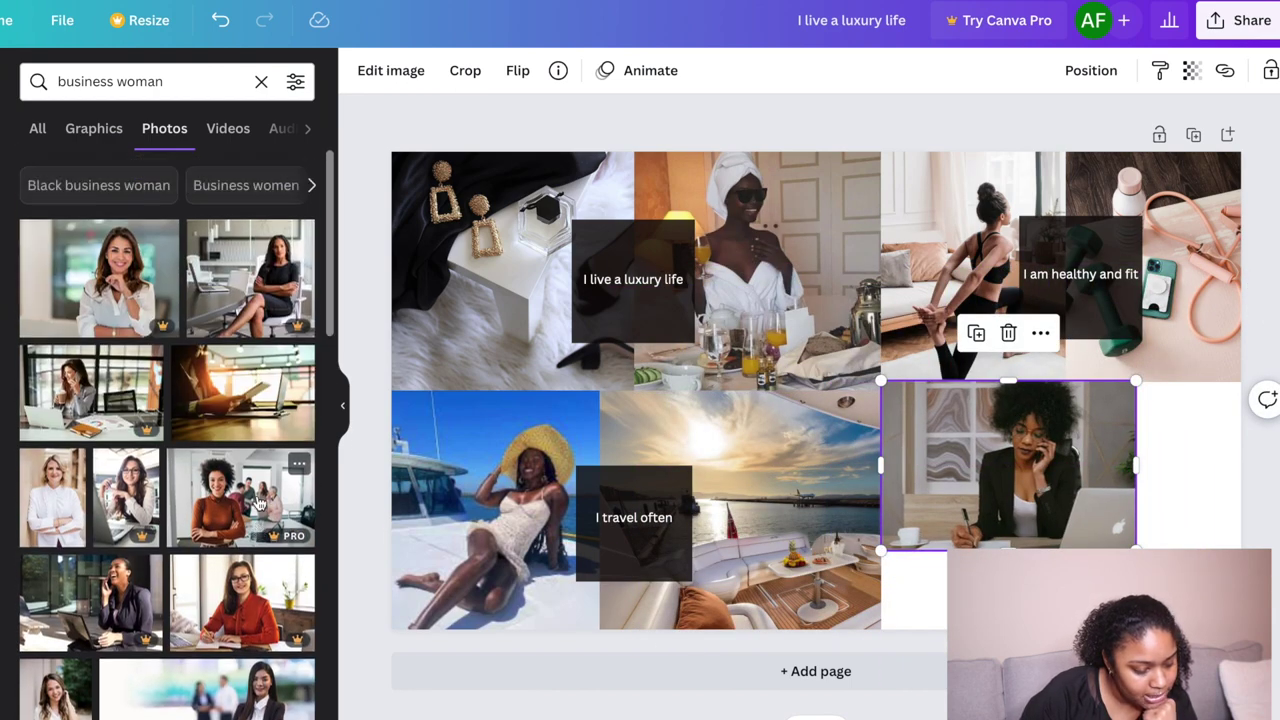
left_click(177, 80)
left_click_drag(177, 80, 116, 81)
key("BackSpace")
key("ctrl+a")
type("success")
key("Return")
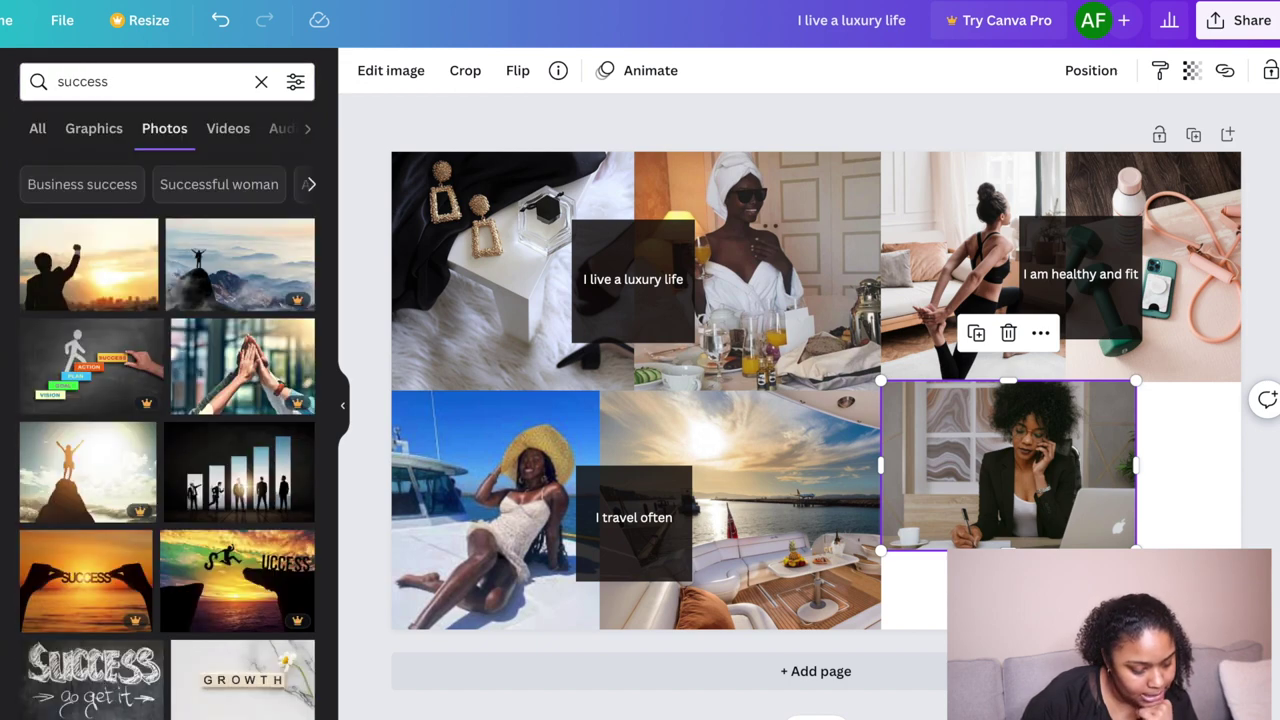
Step: Browse the "success" photo results and the "business woman" results for another business picture
scroll(228, 258, "down", 10)
scroll(228, 258, "down", 10)
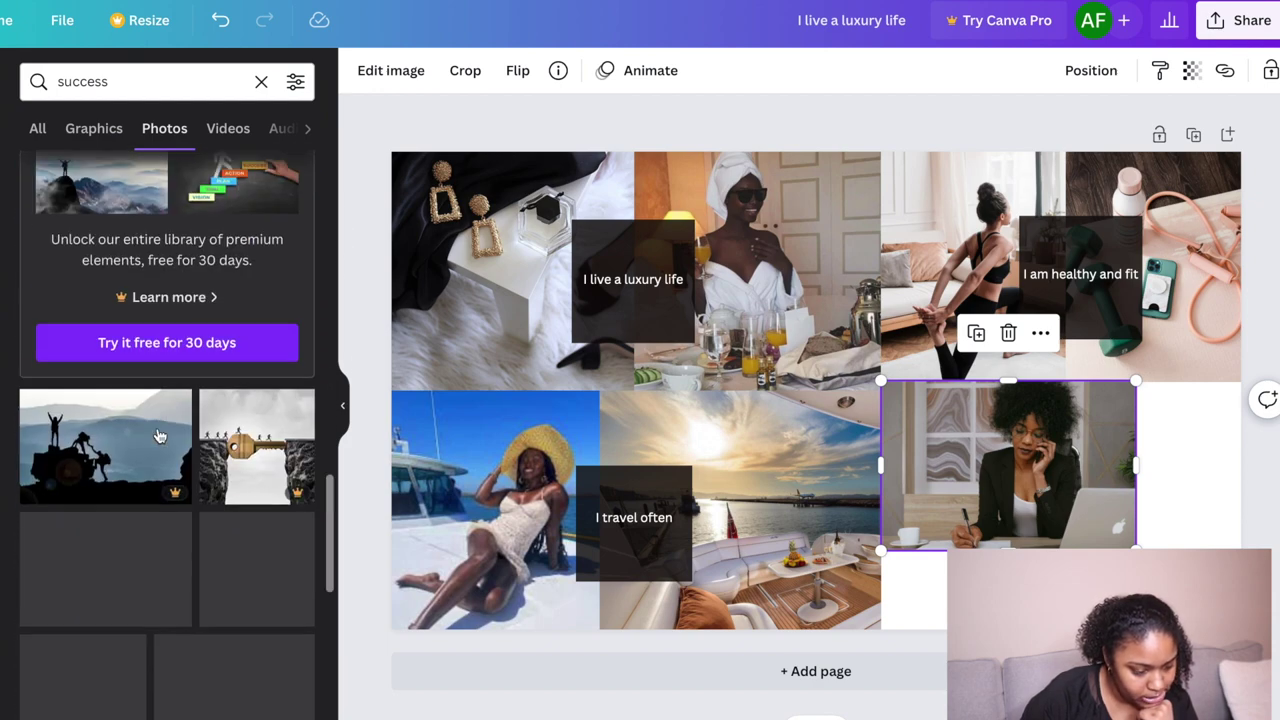
scroll(157, 435, "down", 5)
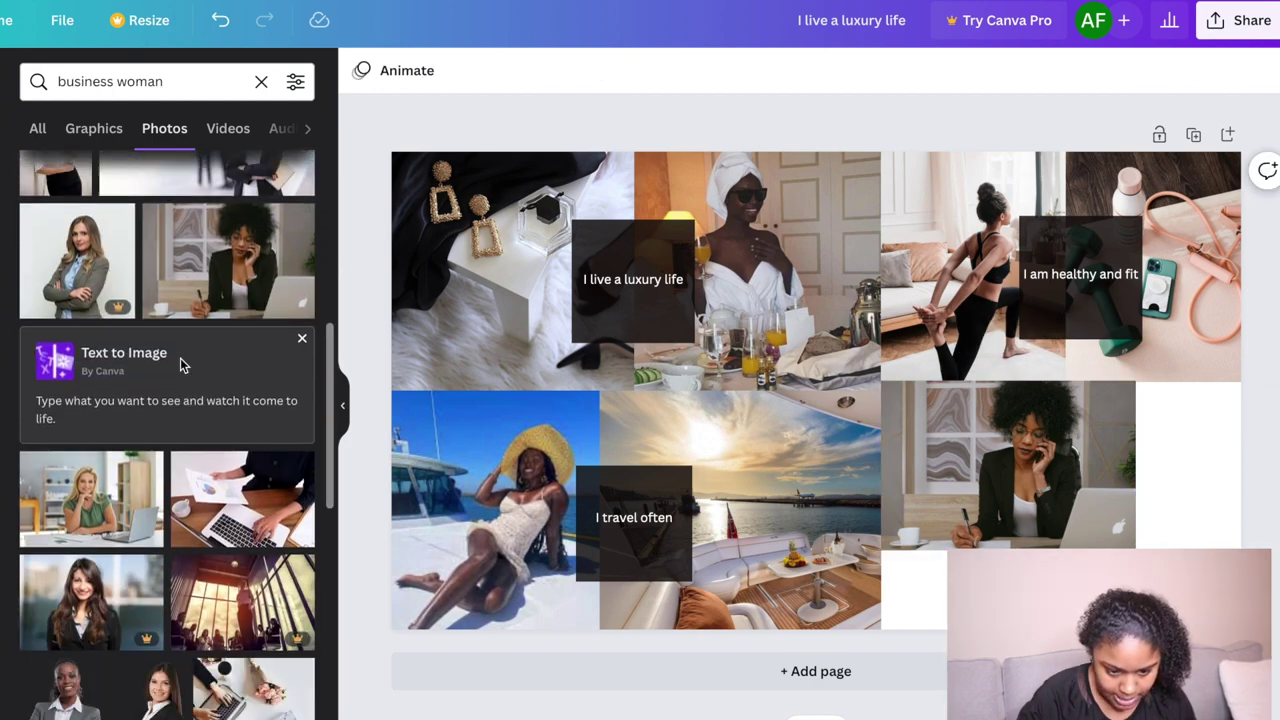
scroll(180, 358, "down", 5)
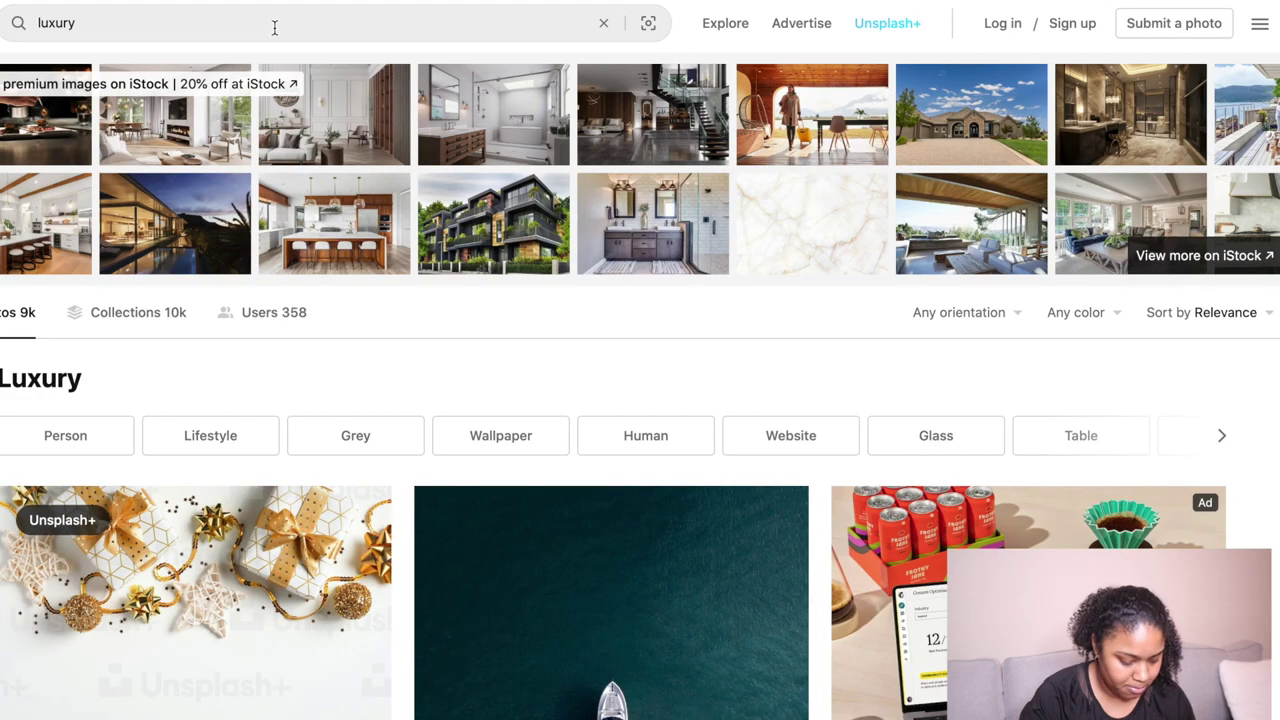
Step: Switch to Unsplash and search its photos for "business woman"
left_click(274, 29)
type("business wo")
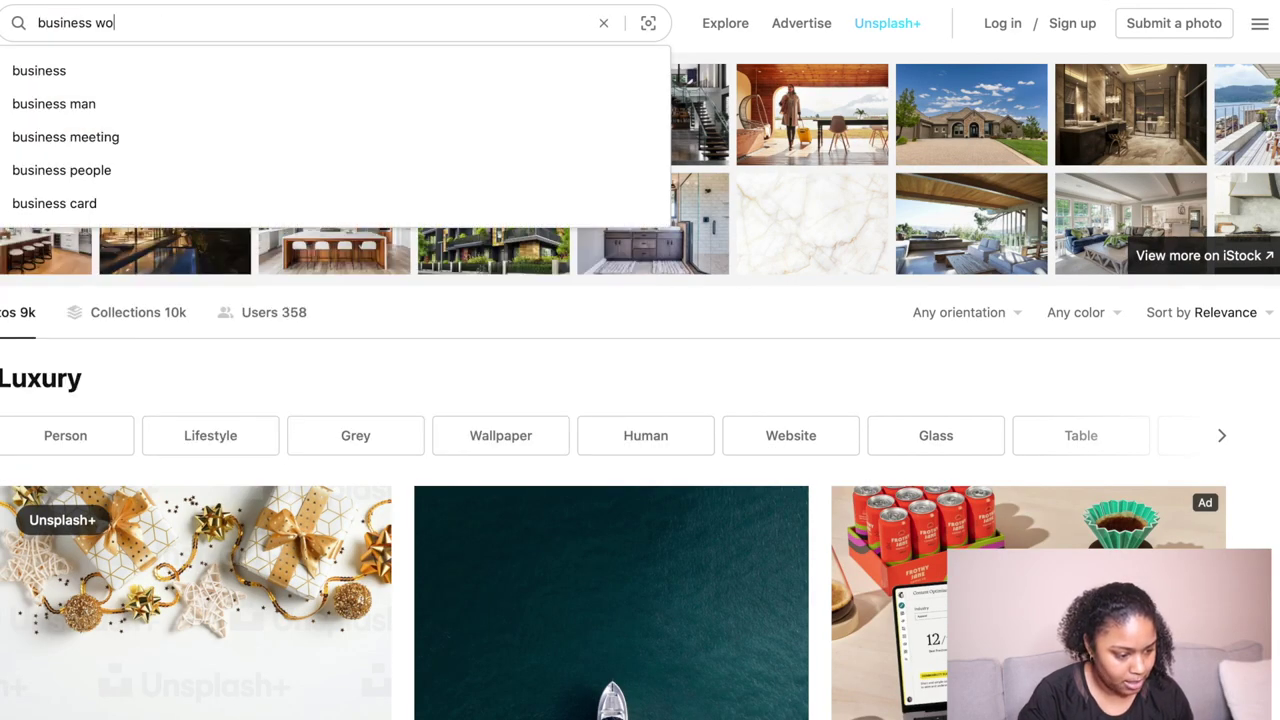
type("man")
key("Return")
Step: Refine the Unsplash search to "business black woman" and browse the photo results
left_click(98, 24)
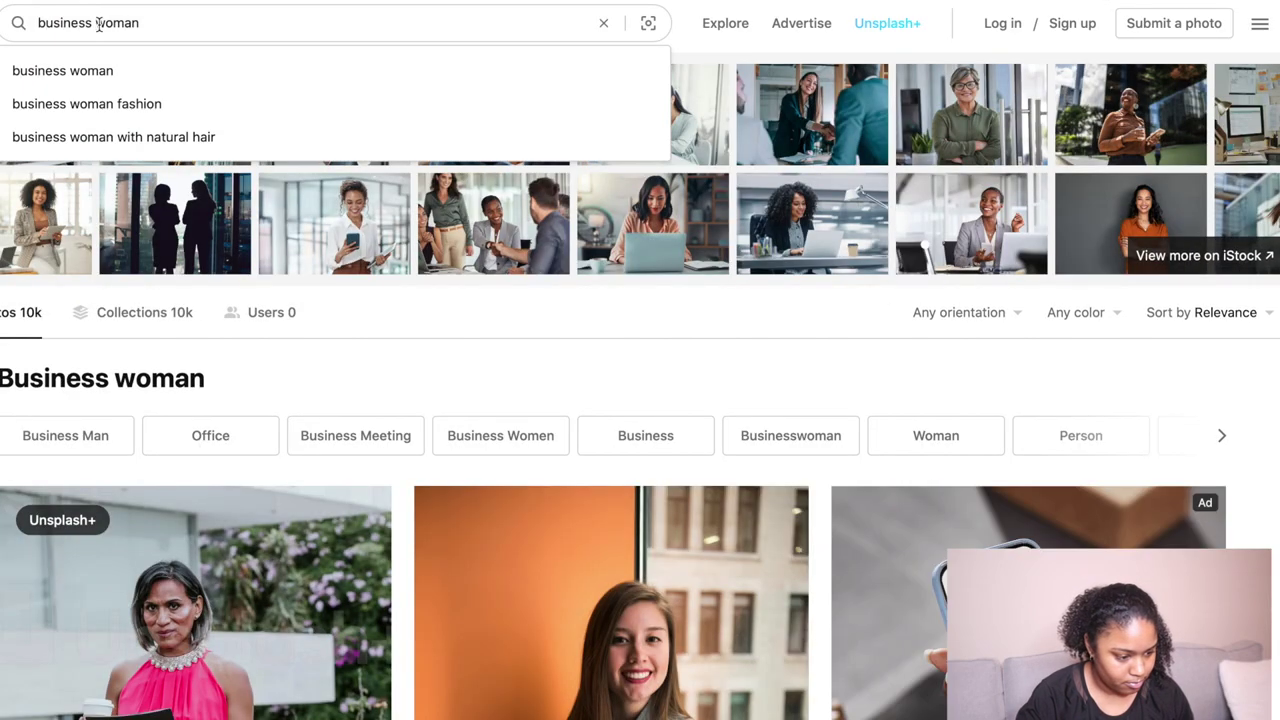
type("black")
key("Return")
scroll(321, 443, "down", 5)
scroll(319, 443, "down", 15)
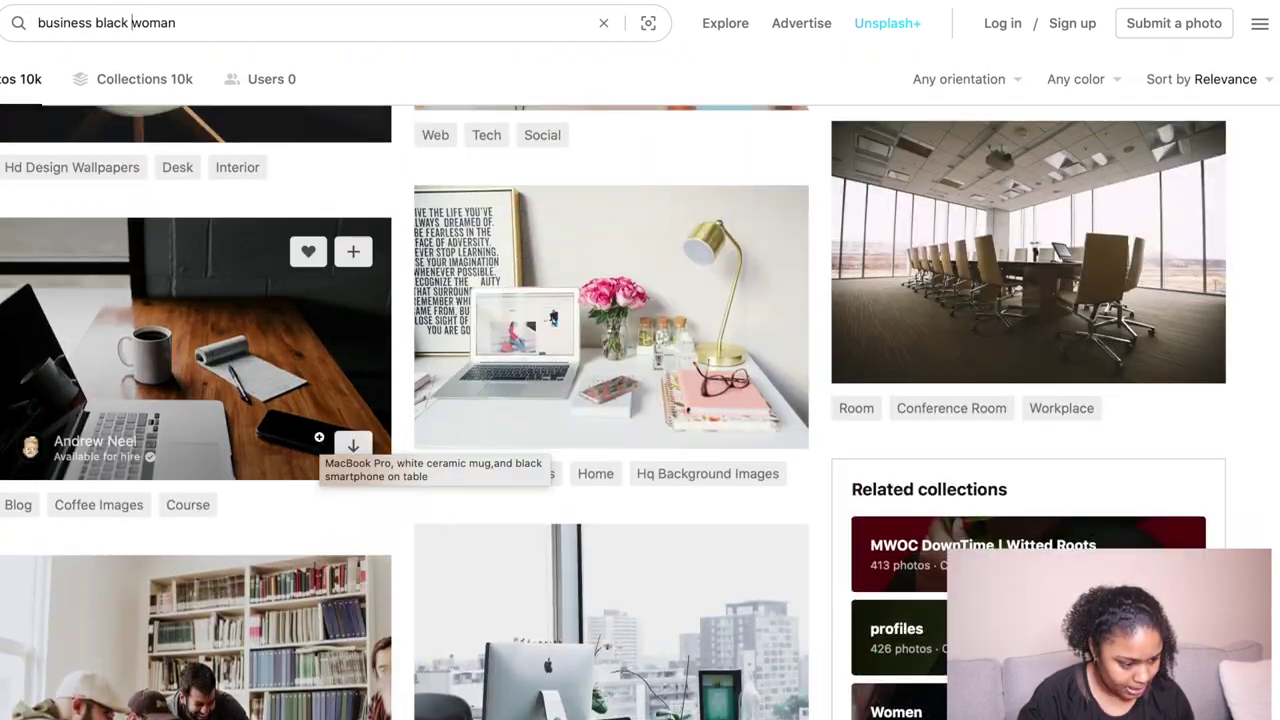
scroll(319, 436, "down", 5)
Step: Change the Unsplash search to "girl boss" and look through the photo results
triple_click(200, 12)
key("BackSpace")
type("girl b")
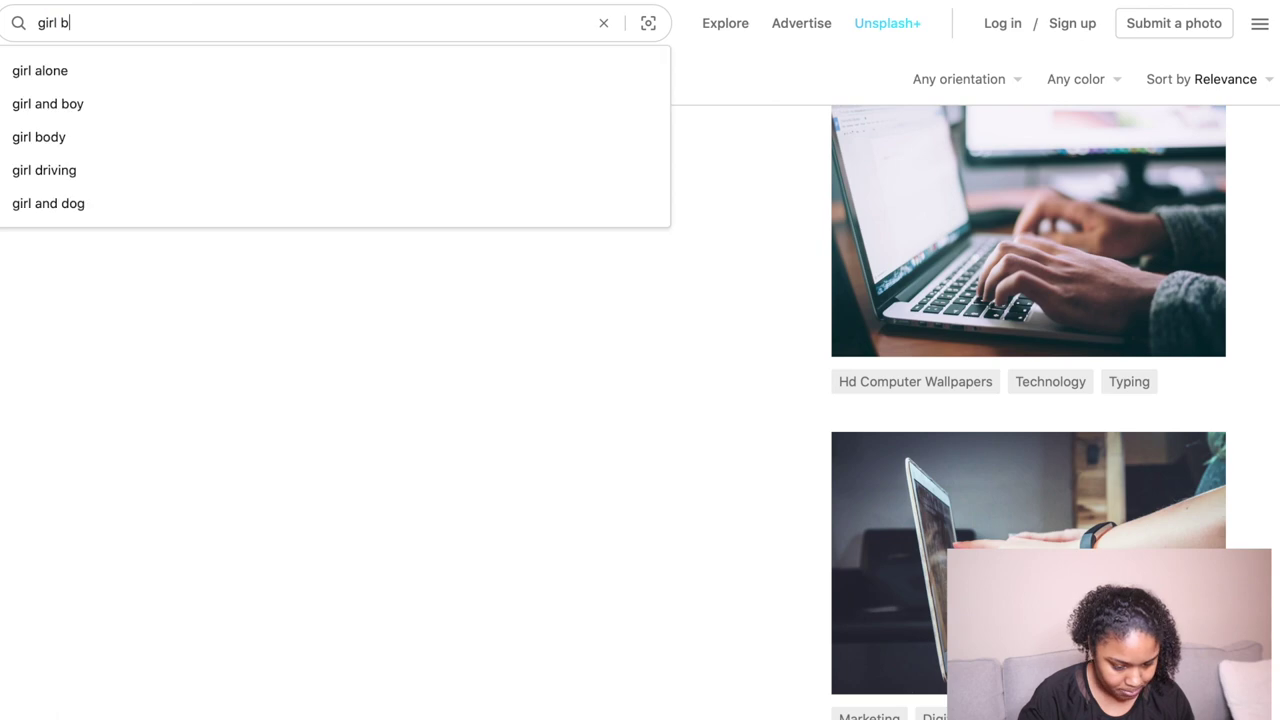
type("oss")
key("Return")
scroll(77, 438, "down", 3)
scroll(300, 410, "up", 1)
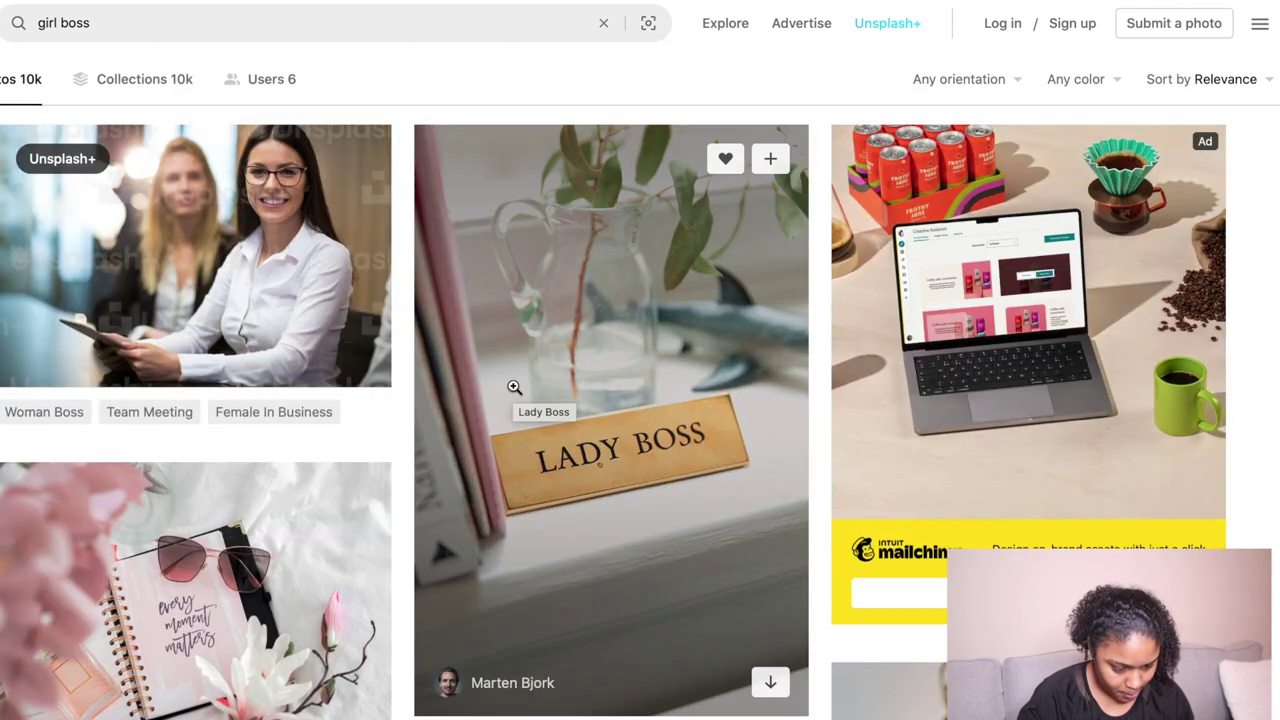
scroll(514, 387, "down", 14)
scroll(513, 386, "up", 1)
scroll(513, 386, "up", 15)
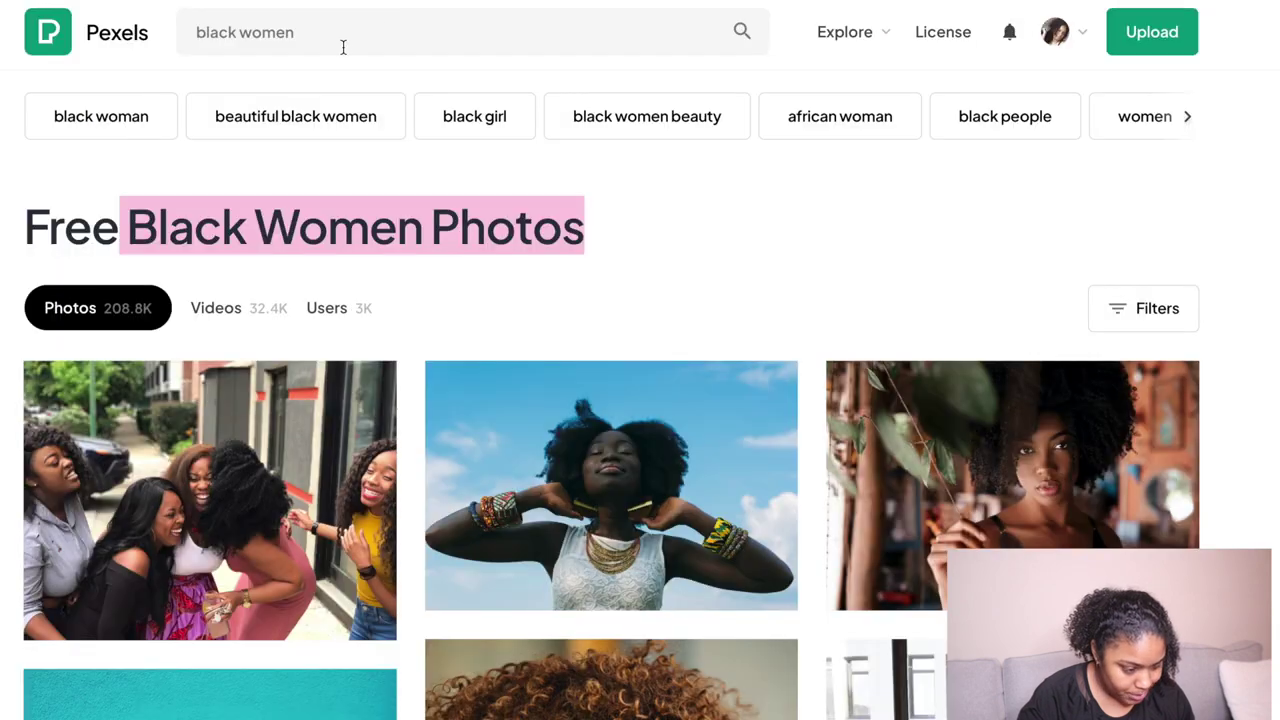
Step: Switch to Pexels and replace the "black women" search with "girl boss"
triple_click(343, 43)
key("BackSpace")
type("girl boss")
key("Return")
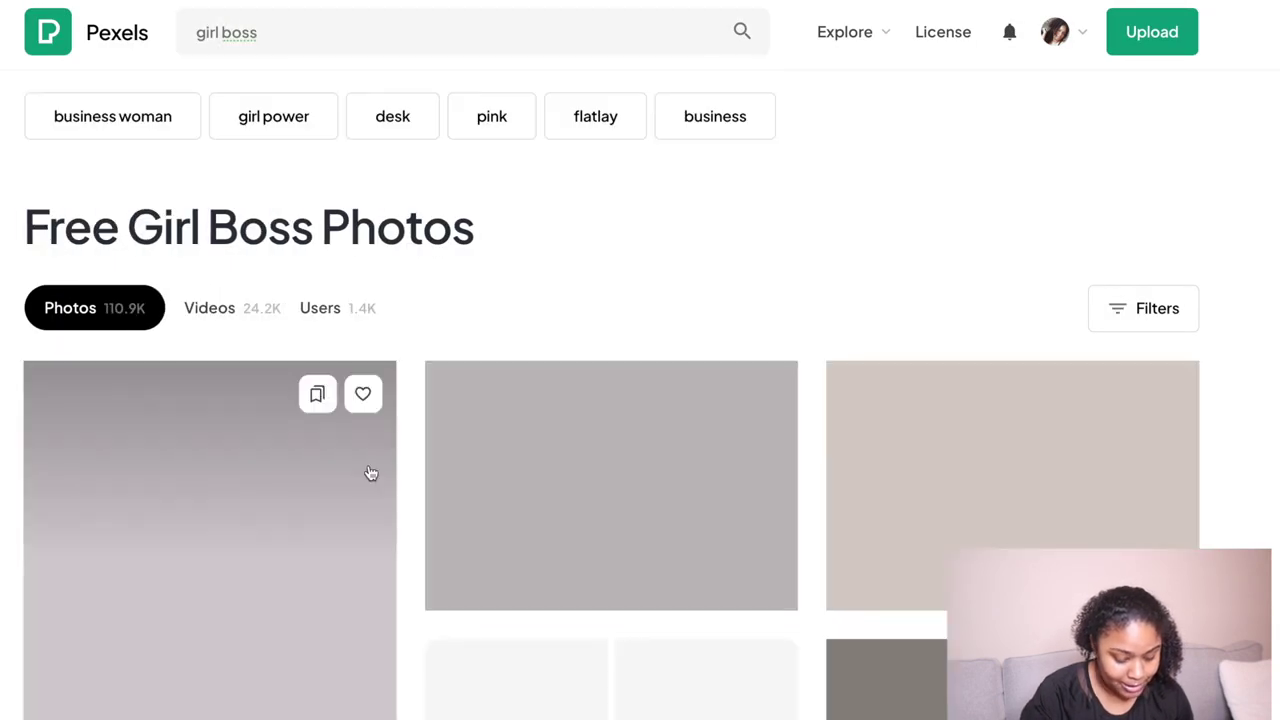
scroll(645, 177, "down", 2)
scroll(540, 394, "down", 2)
scroll(554, 380, "up", 4)
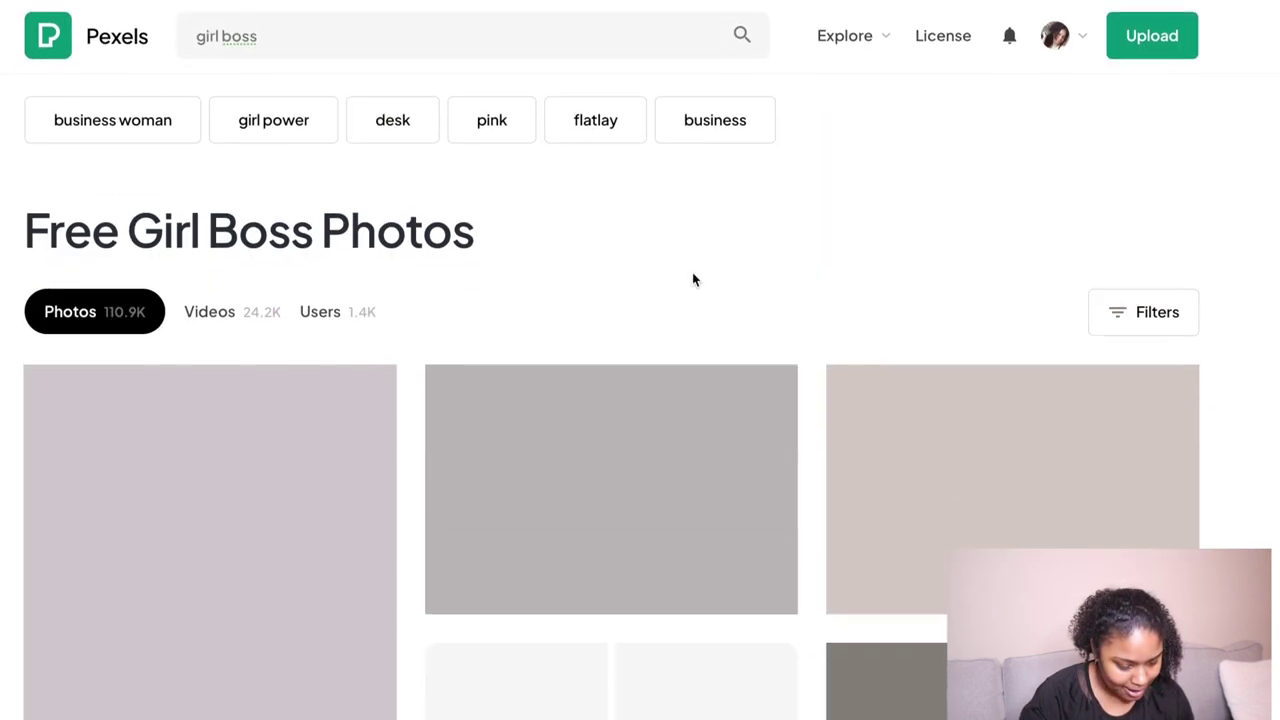
Step: Browse the Pexels results and download the landscape photo of the #GIRLBOSS book
scroll(507, 487, "down", 3)
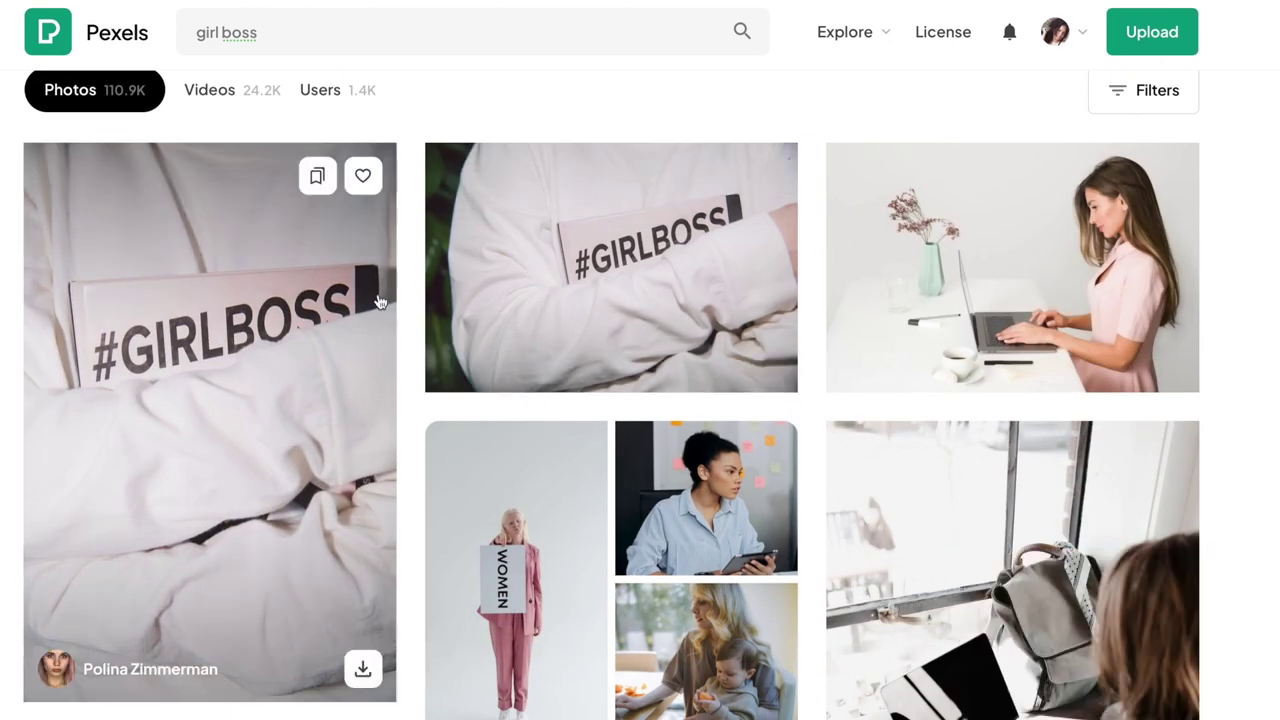
scroll(607, 283, "down", 10)
scroll(323, 484, "up", 15)
scroll(323, 484, "down", 3)
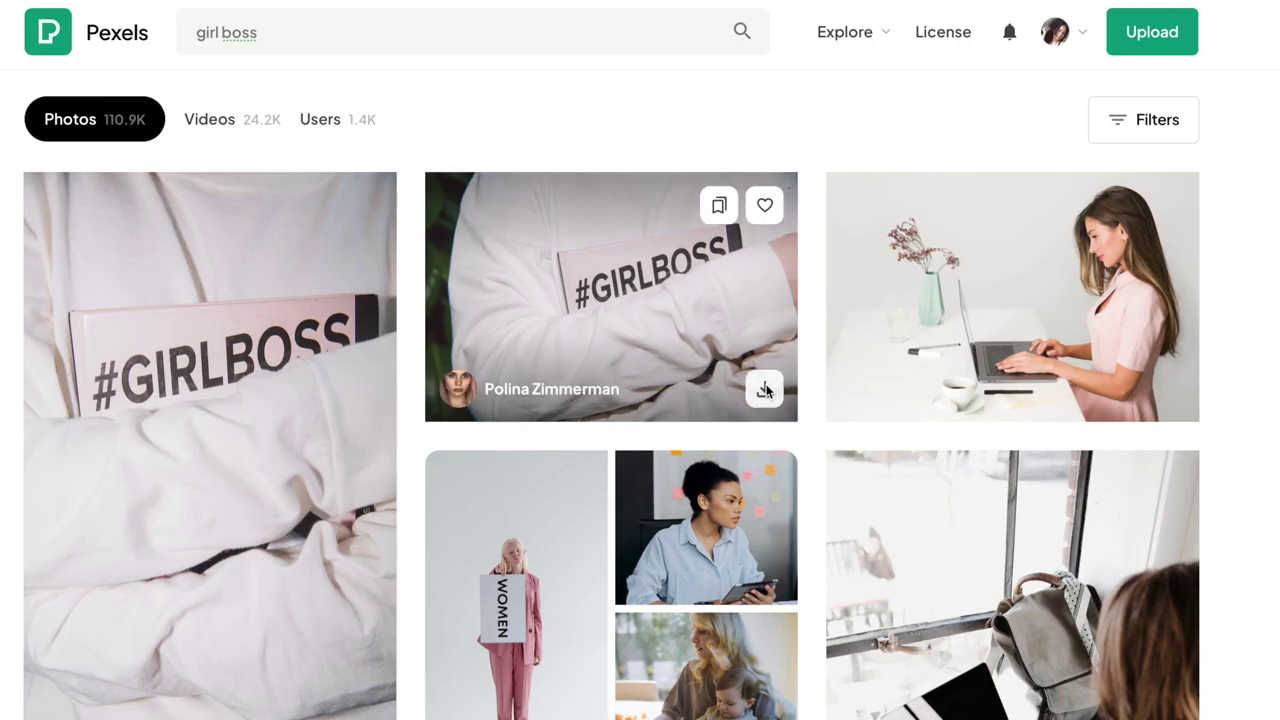
left_click(766, 387)
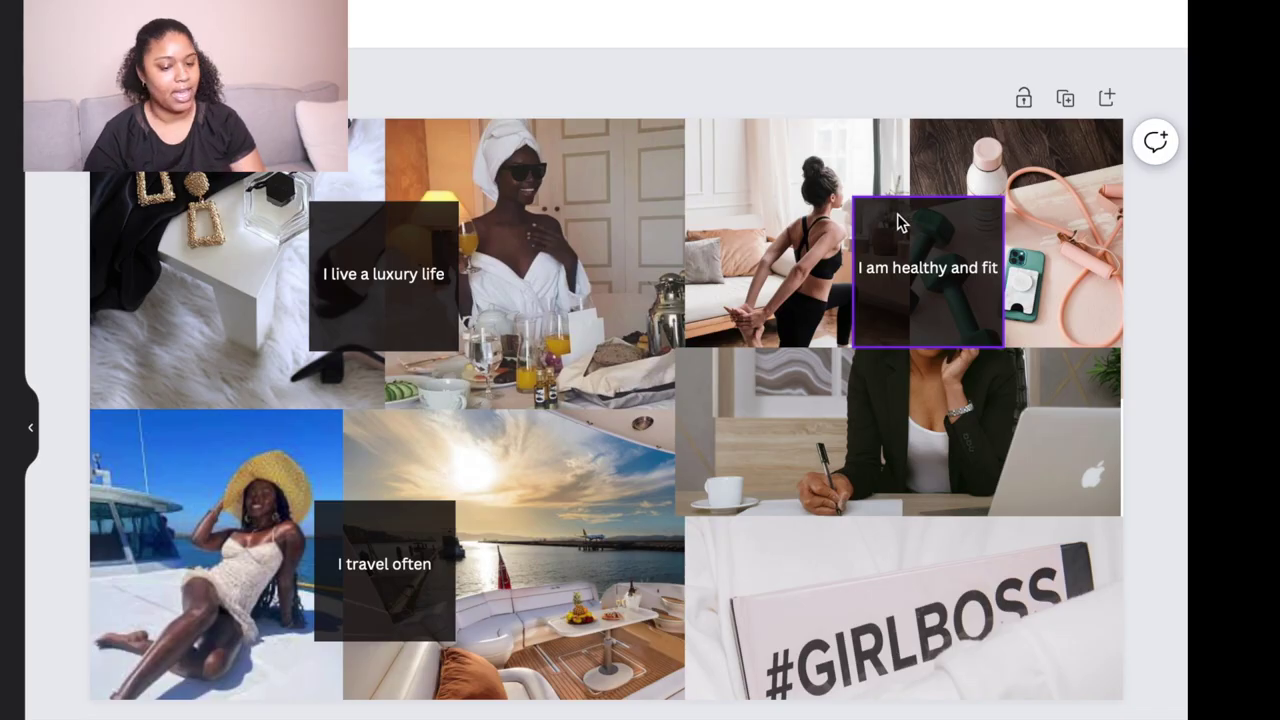
Step: In the Canva collage, duplicate the black square behind "I am healthy and fit" and place the copy across the two business photos
left_click(897, 222)
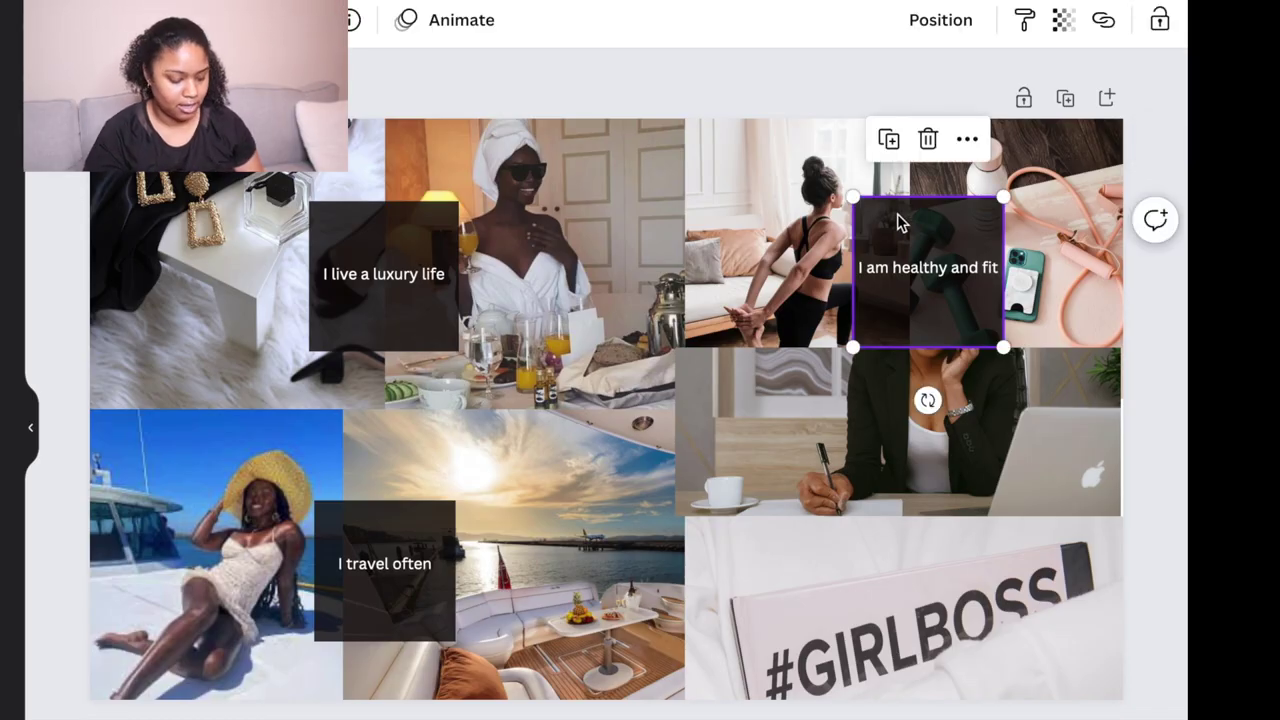
left_click(786, 573)
key("ctrl+z")
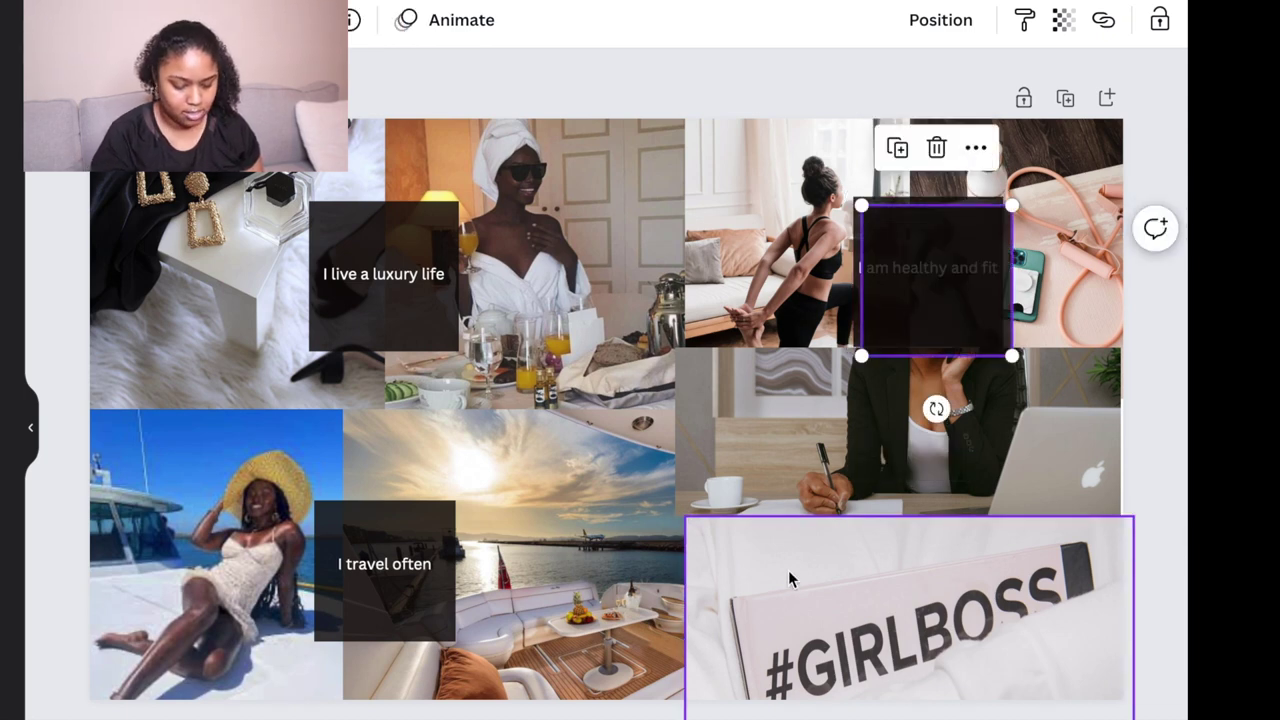
mouse_move(906, 314)
left_mouse_down()
mouse_move(874, 560)
mouse_move(876, 546)
mouse_move(934, 560)
left_mouse_up()
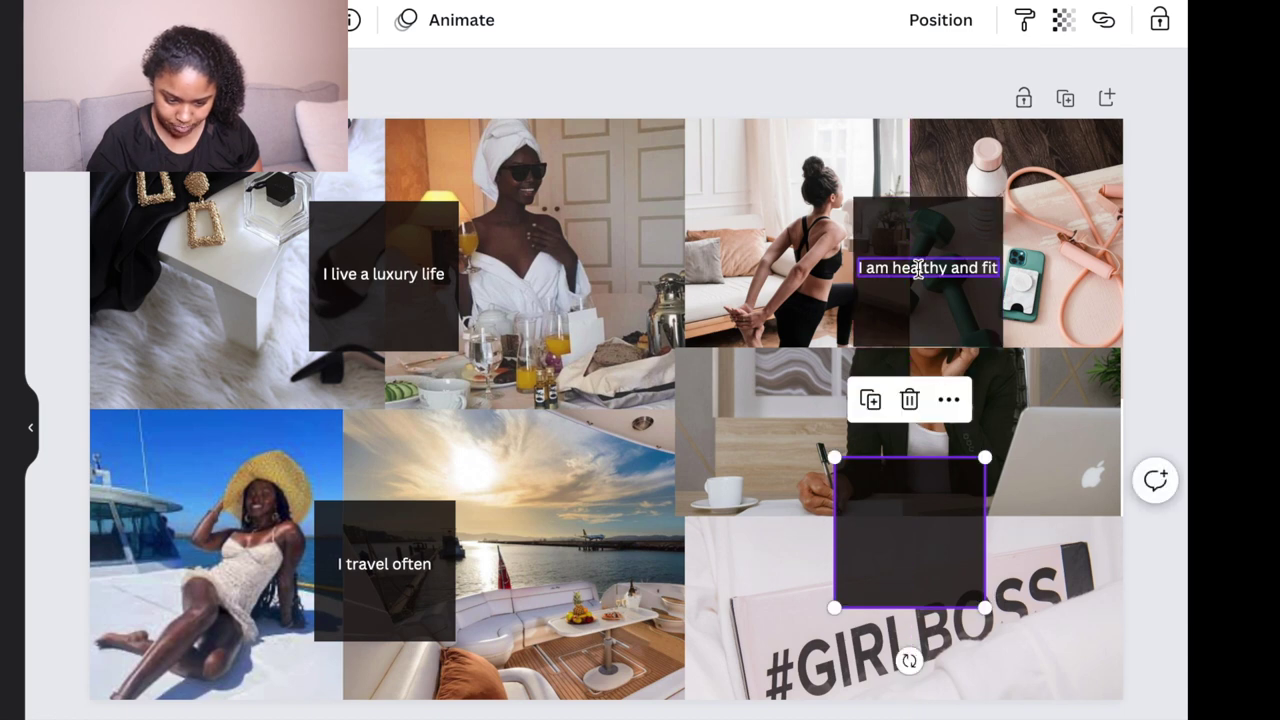
Step: Duplicate the "I am healthy and fit" text and place the copy on the new black square
left_click(918, 268)
left_click(887, 540)
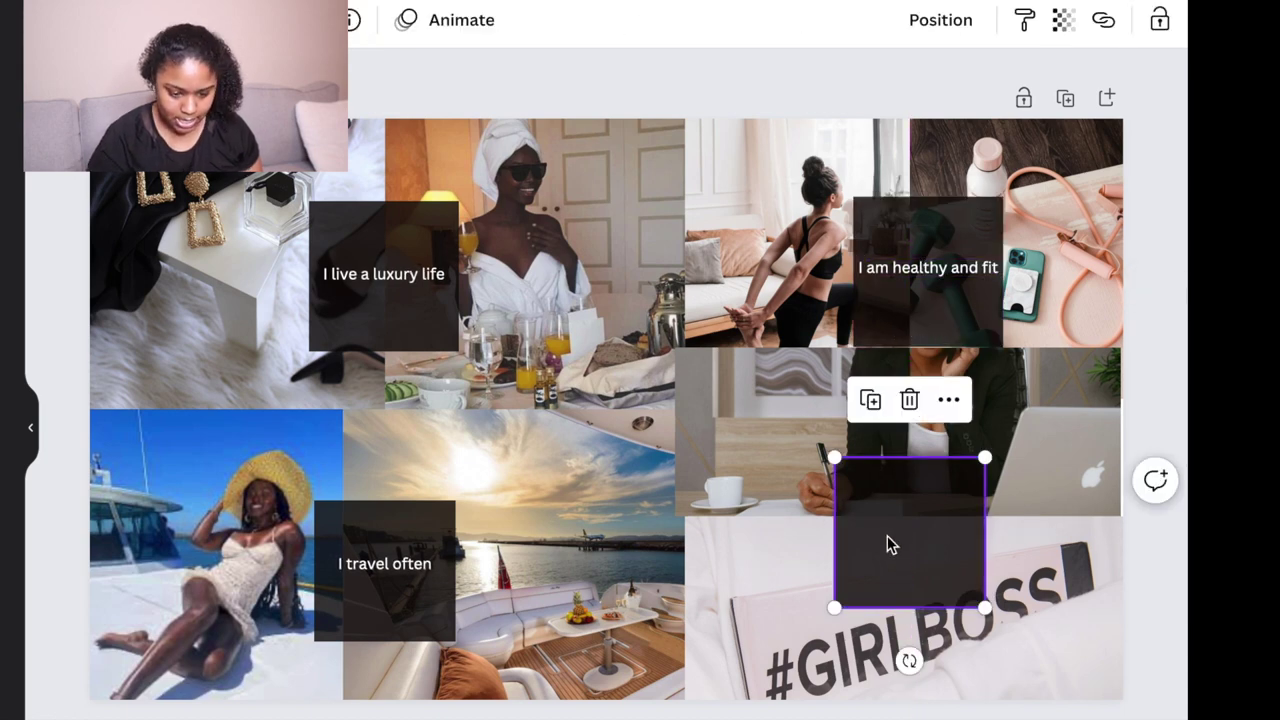
key("ctrl+z")
mouse_move(912, 258)
left_mouse_down()
mouse_move(871, 530)
mouse_move(969, 528)
left_mouse_up()
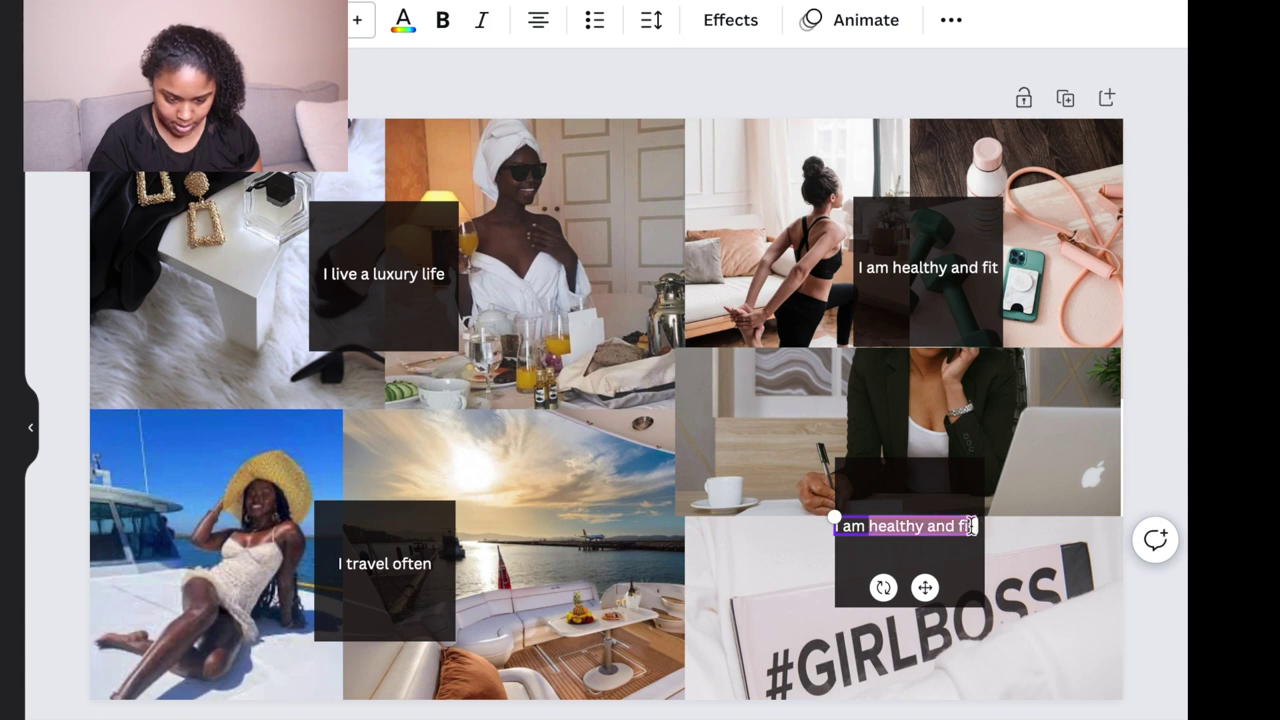
Step: Reword the copied affirmation to "I am a business owner"
key("BackSpace")
key("BackSpace")
type("a successfyl")
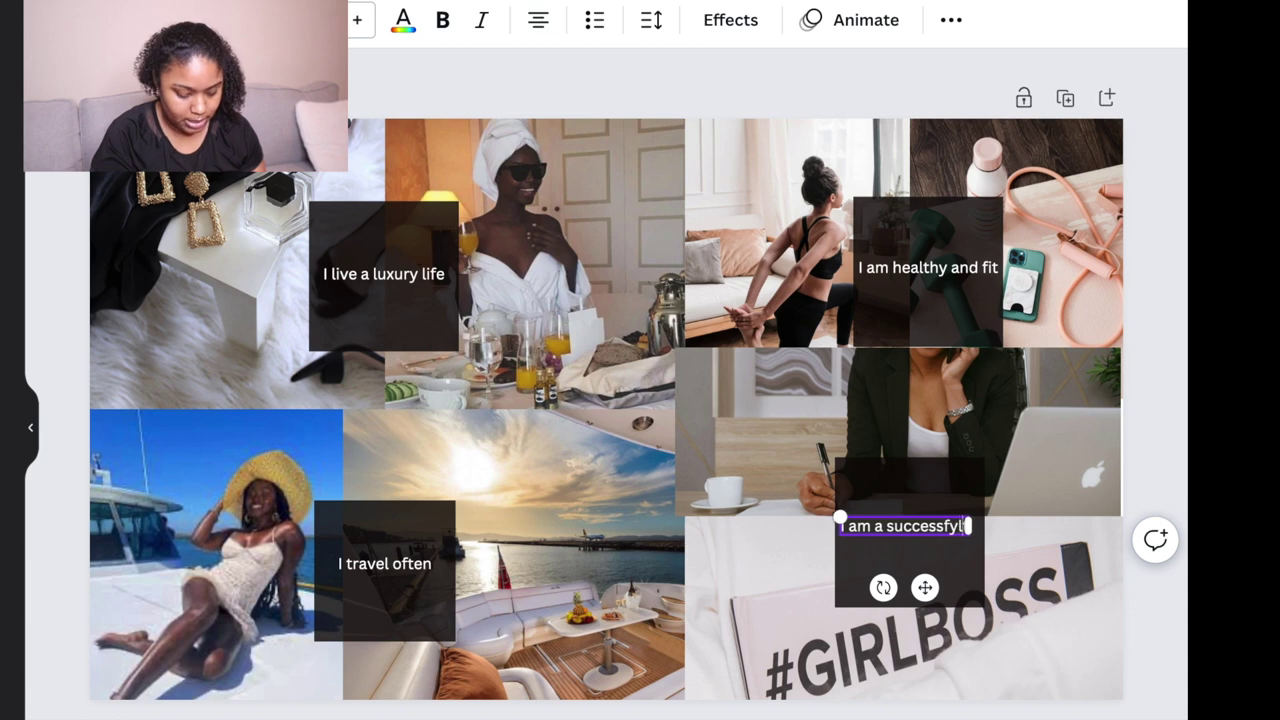
key("BackSpace")
key("BackSpace")
key("BackSpace")
key("BackSpace")
key("BackSpace")
key("BackSpace")
key("BackSpace")
key("BackSpace")
key("BackSpace")
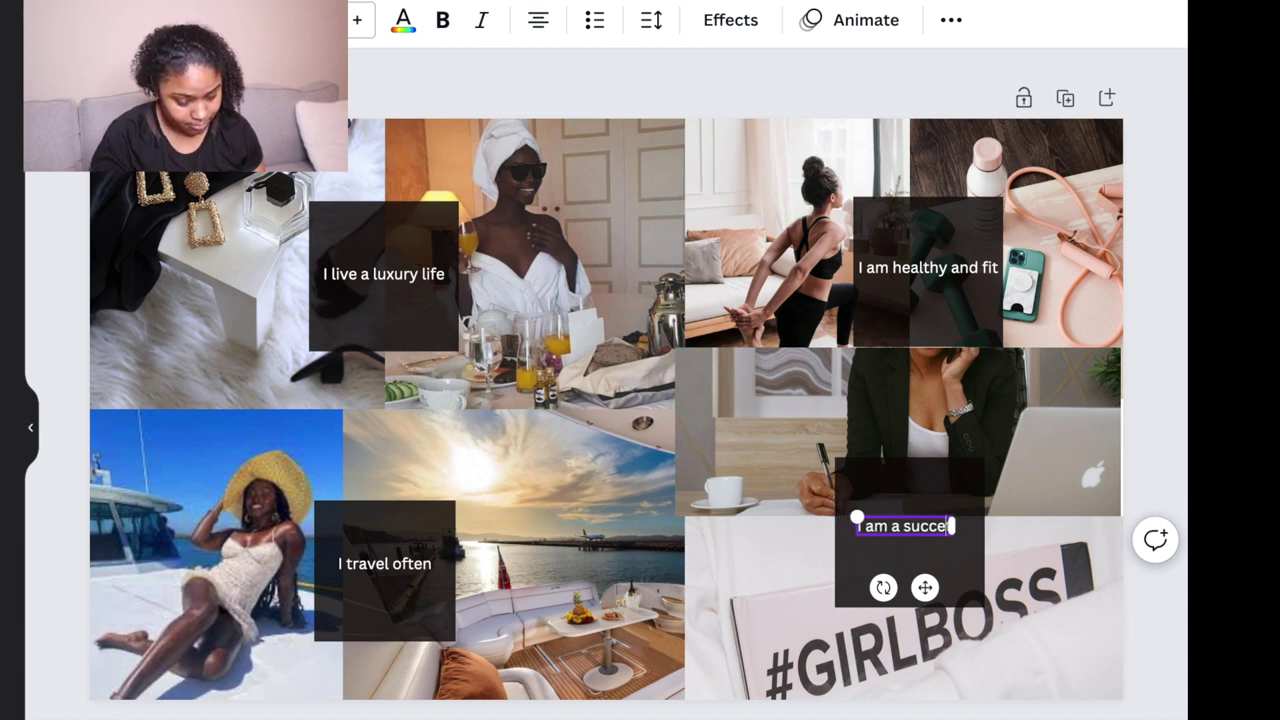
key("BackSpace")
type("busi")
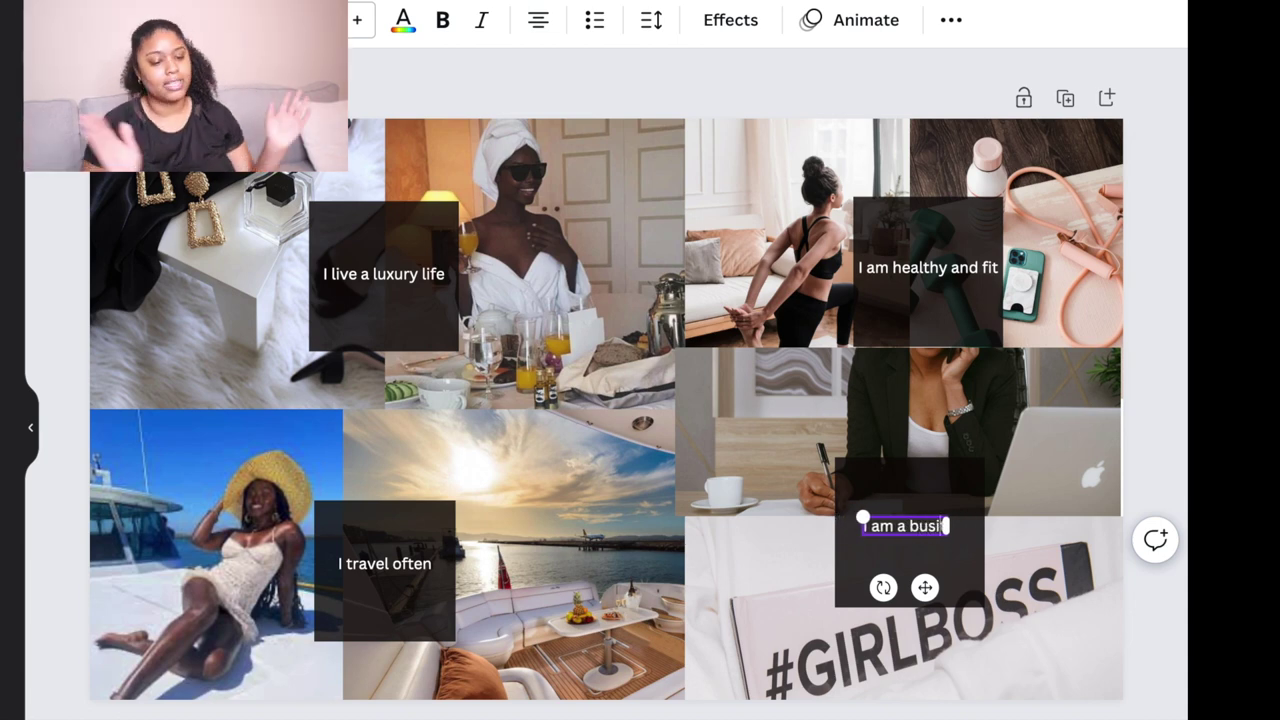
type("ness owner")
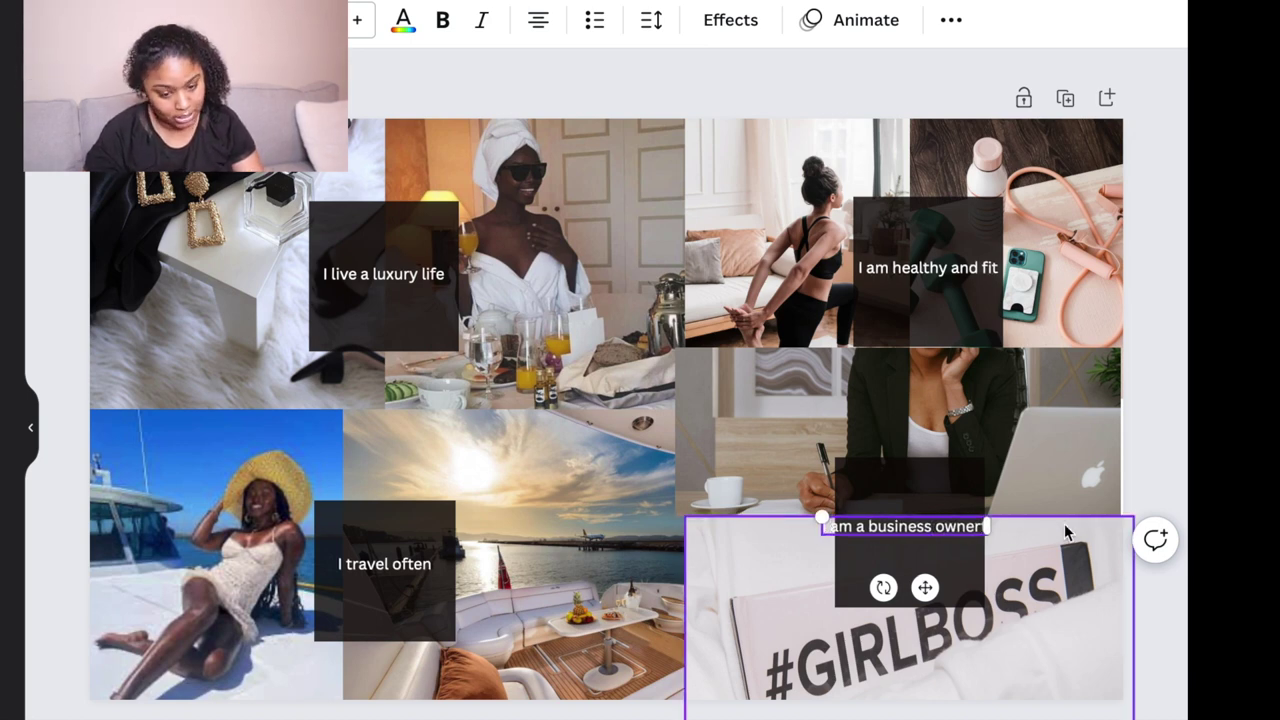
Step: Wrap the "I am a business owner" text onto two lines so it fits inside its black square, and deselect it
left_click(950, 500)
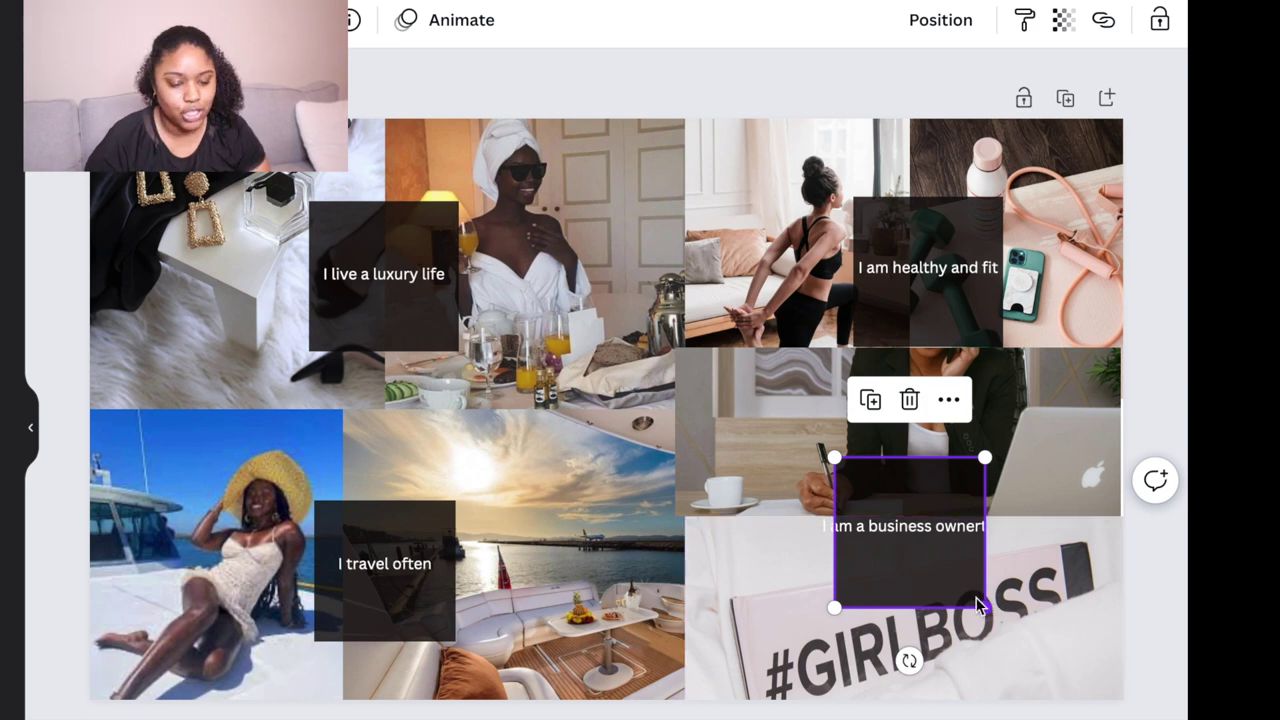
left_click(862, 527)
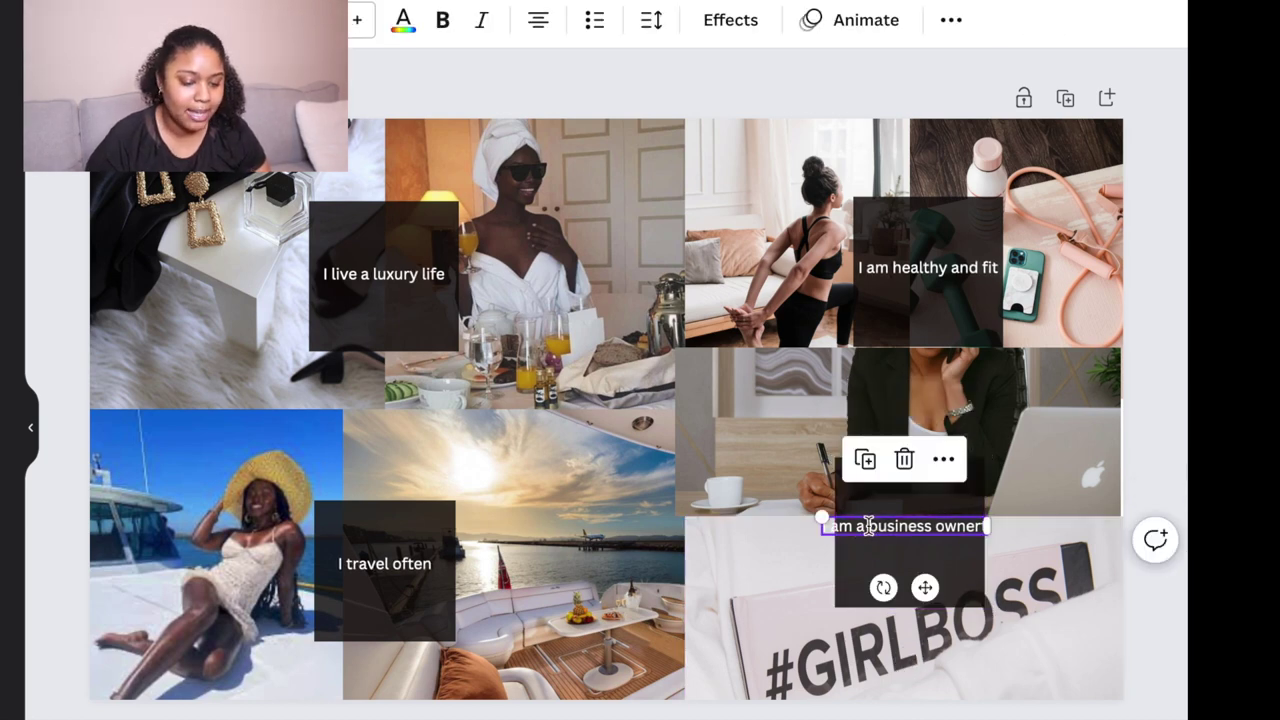
left_click(868, 527)
type("t")
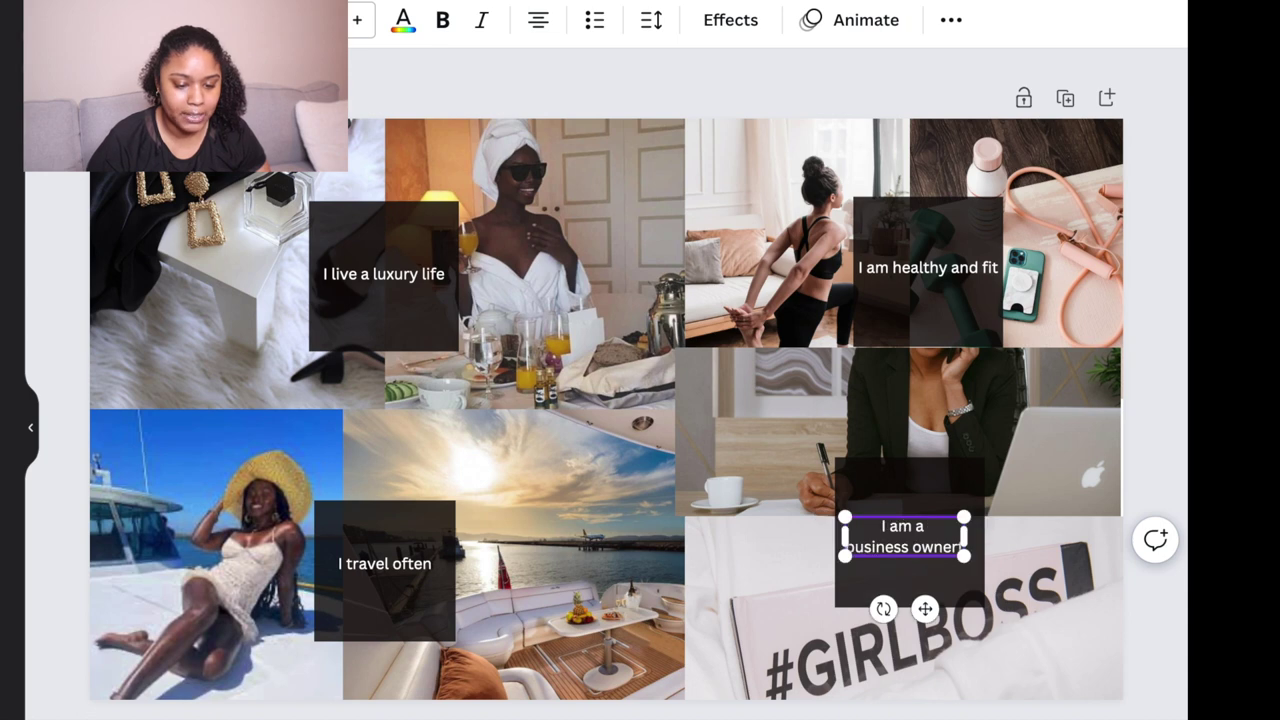
left_click(1047, 411)
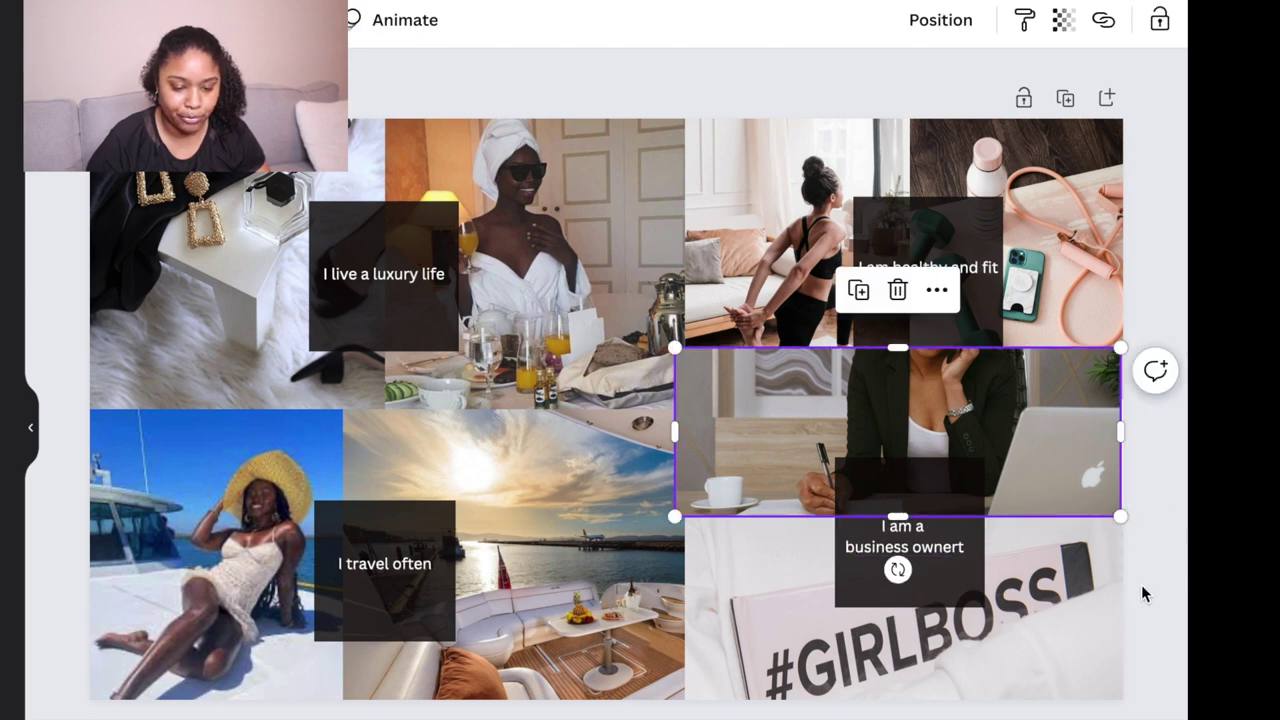
left_click(960, 548)
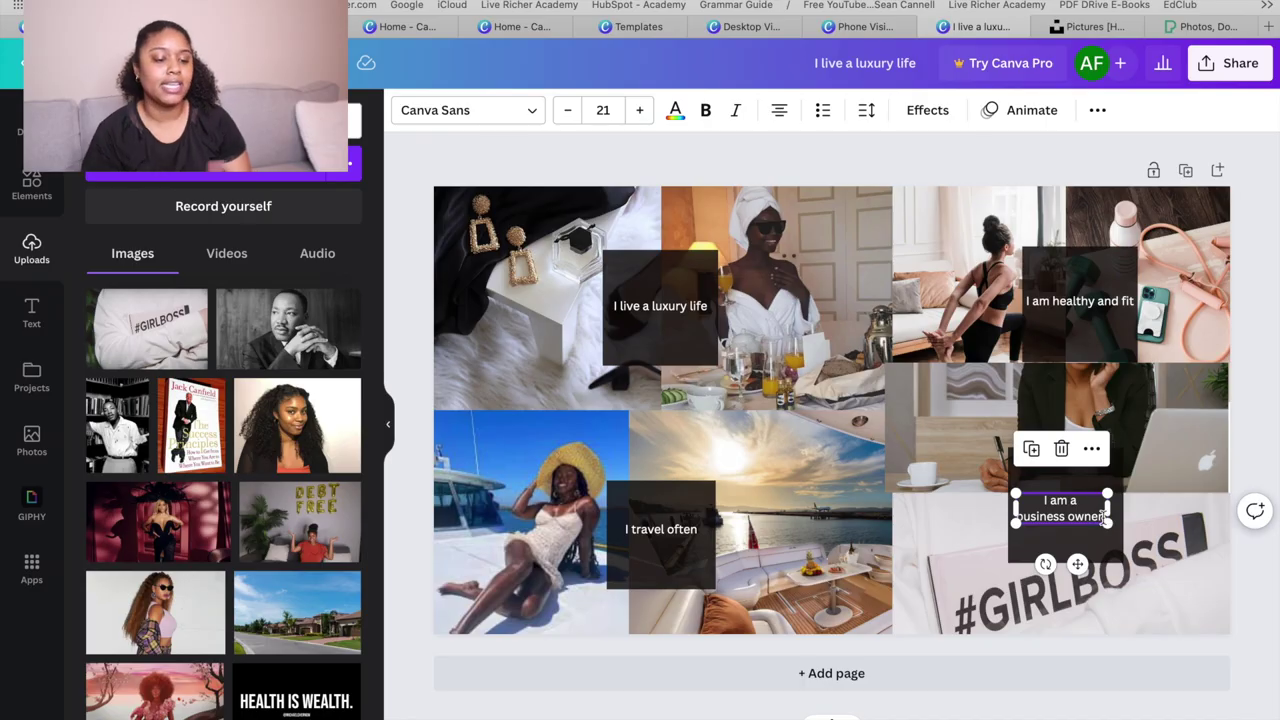
left_click_drag(1103, 516, 1128, 500)
left_click(1254, 416)
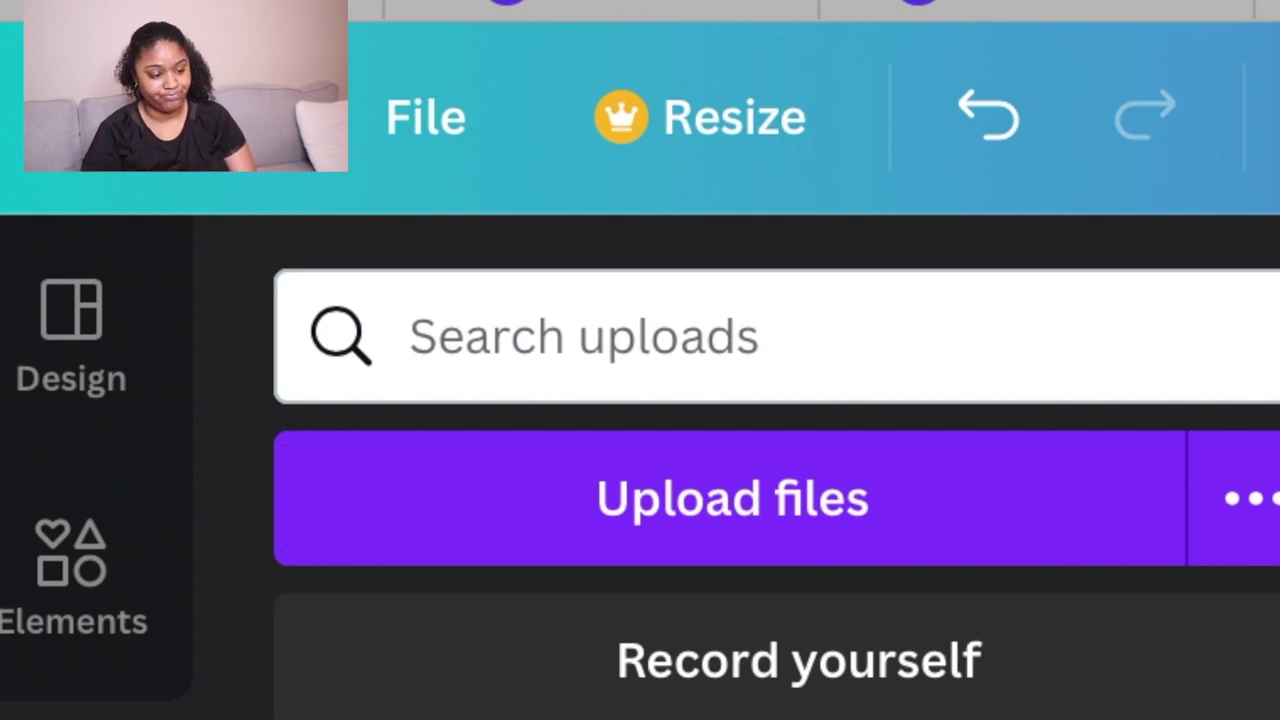
Step: Undo the last edit in the design and redo it
key("ctrl+z")
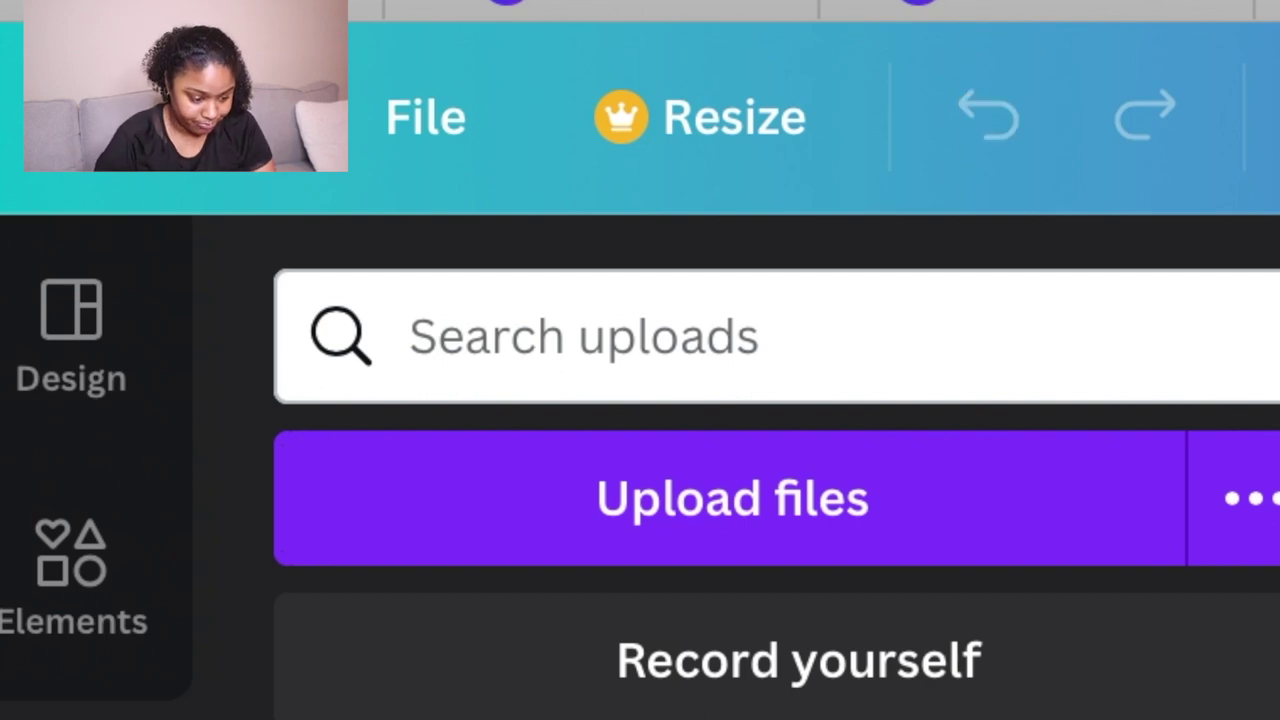
key("ctrl+y")
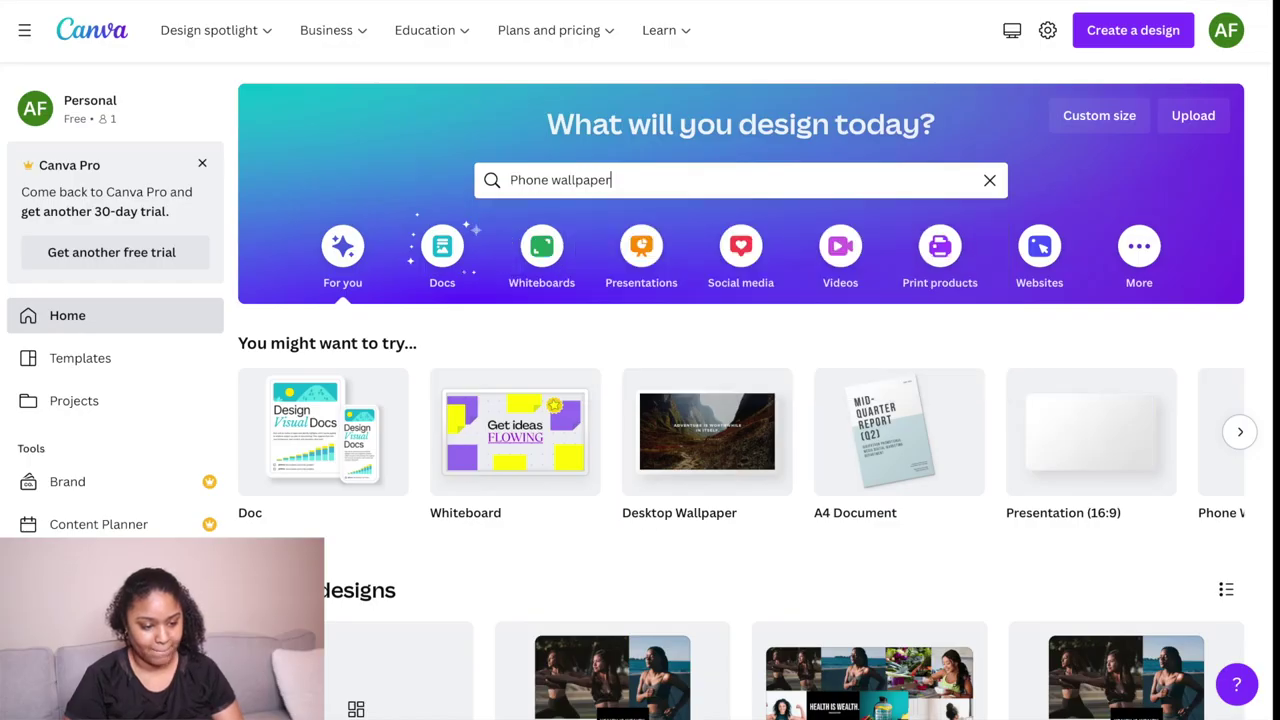
Step: Search the Canva templates for "Phone wallpaper", create a blank phone wallpaper design and return to the template results
key("Return")
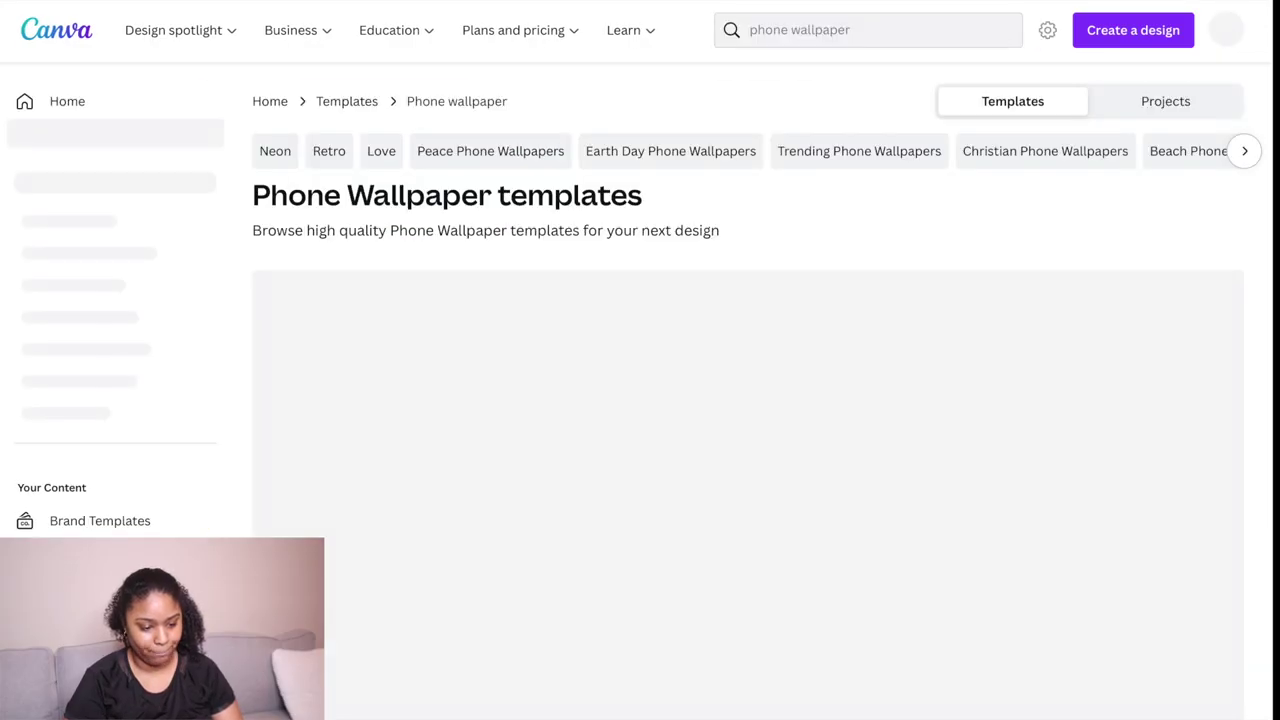
scroll(452, 392, "down", 2)
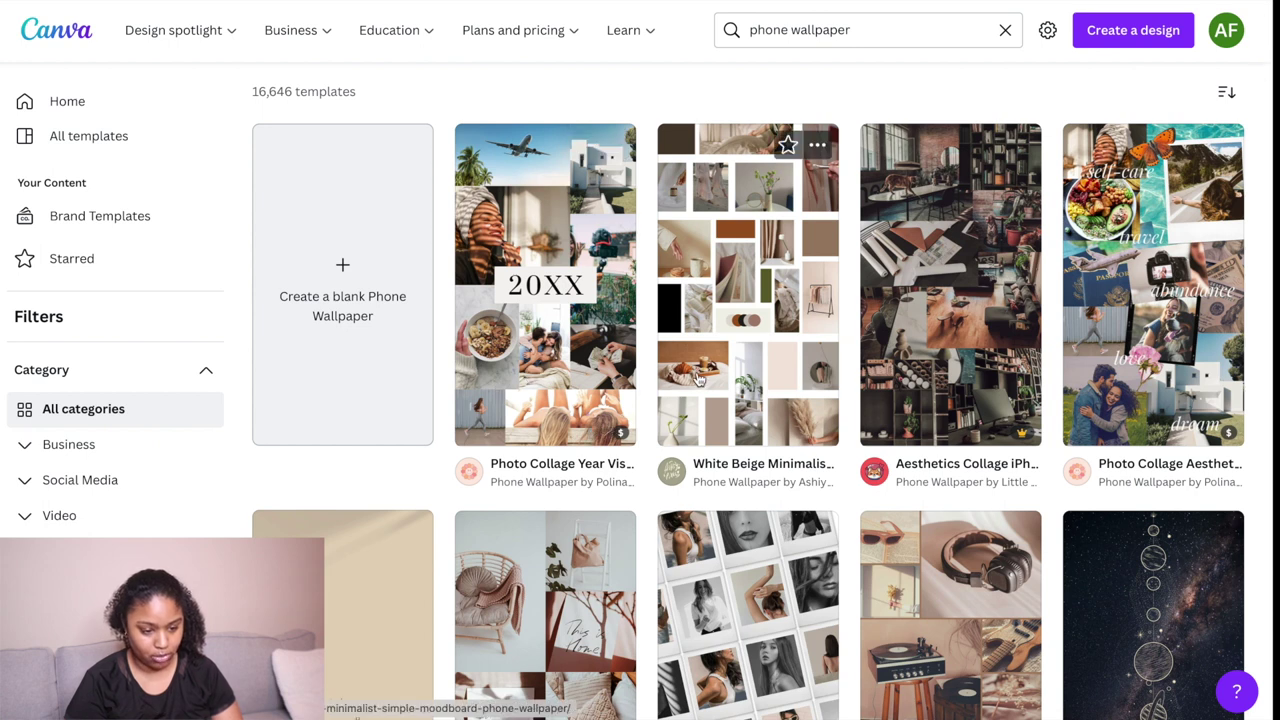
left_click(315, 308)
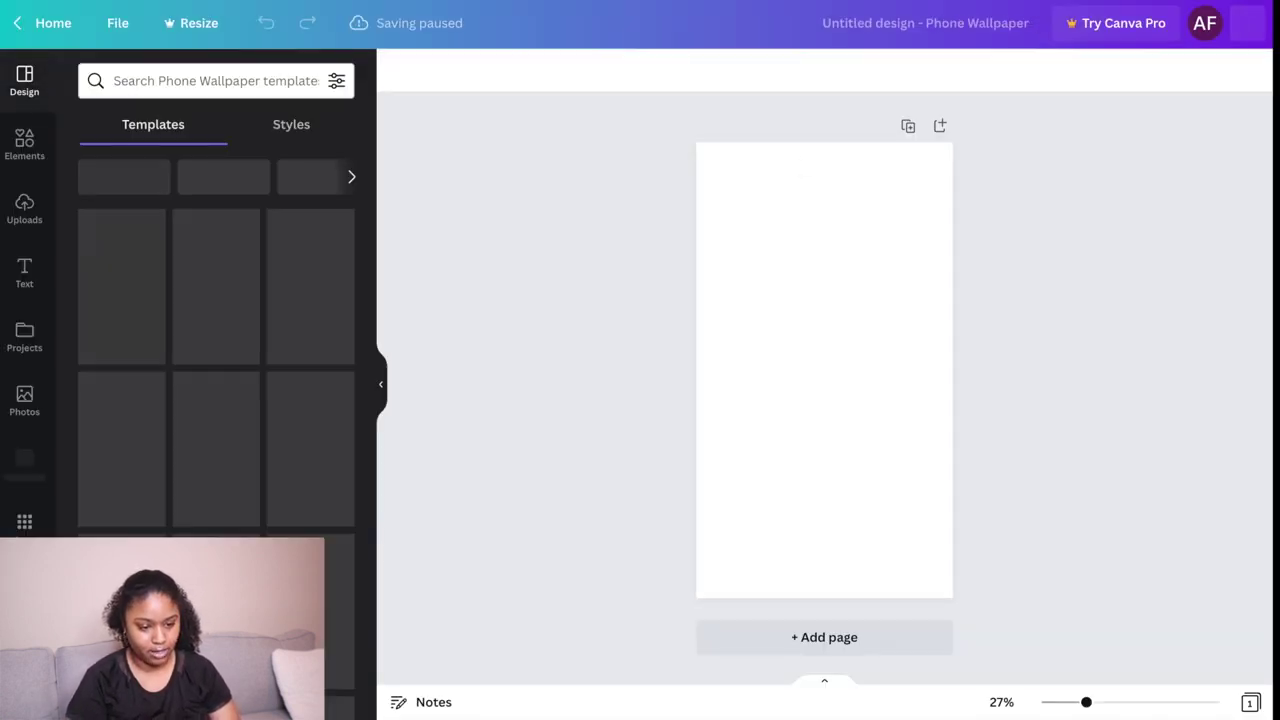
key("ctrl+shift+Tab")
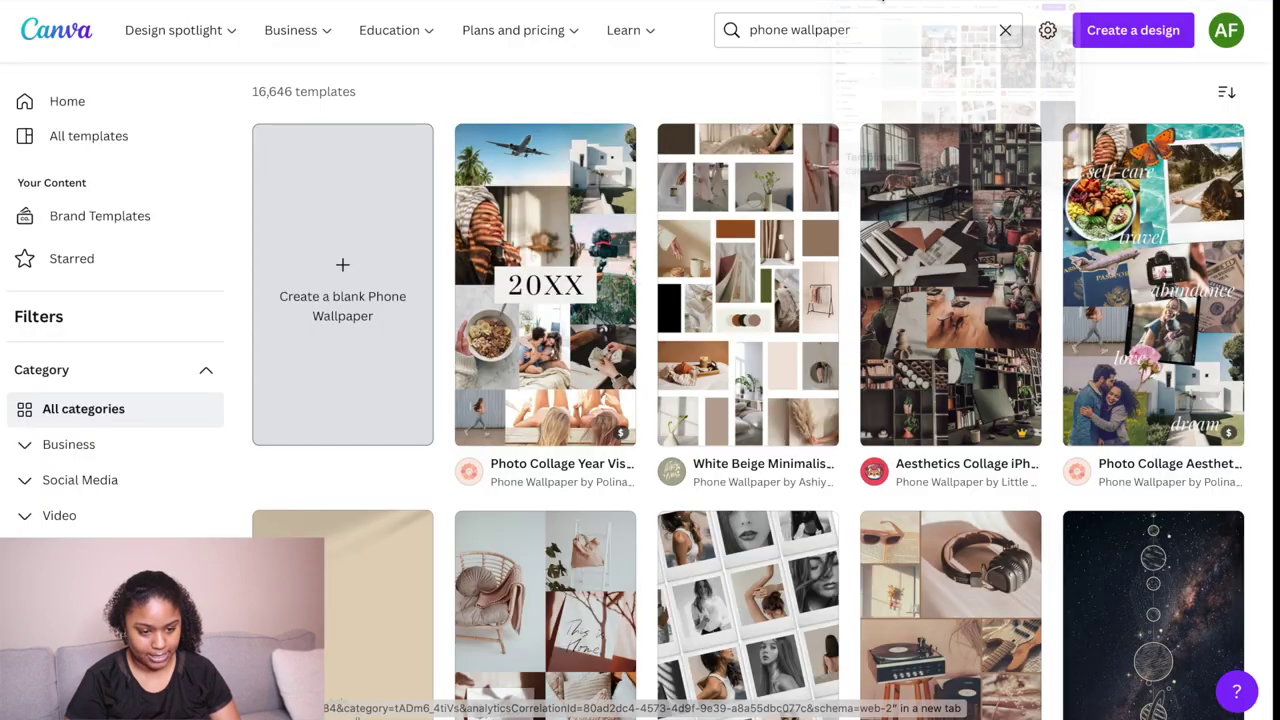
Step: Look through the phone wallpaper templates offered in the blank design and in the template search results
key("ctrl+Tab")
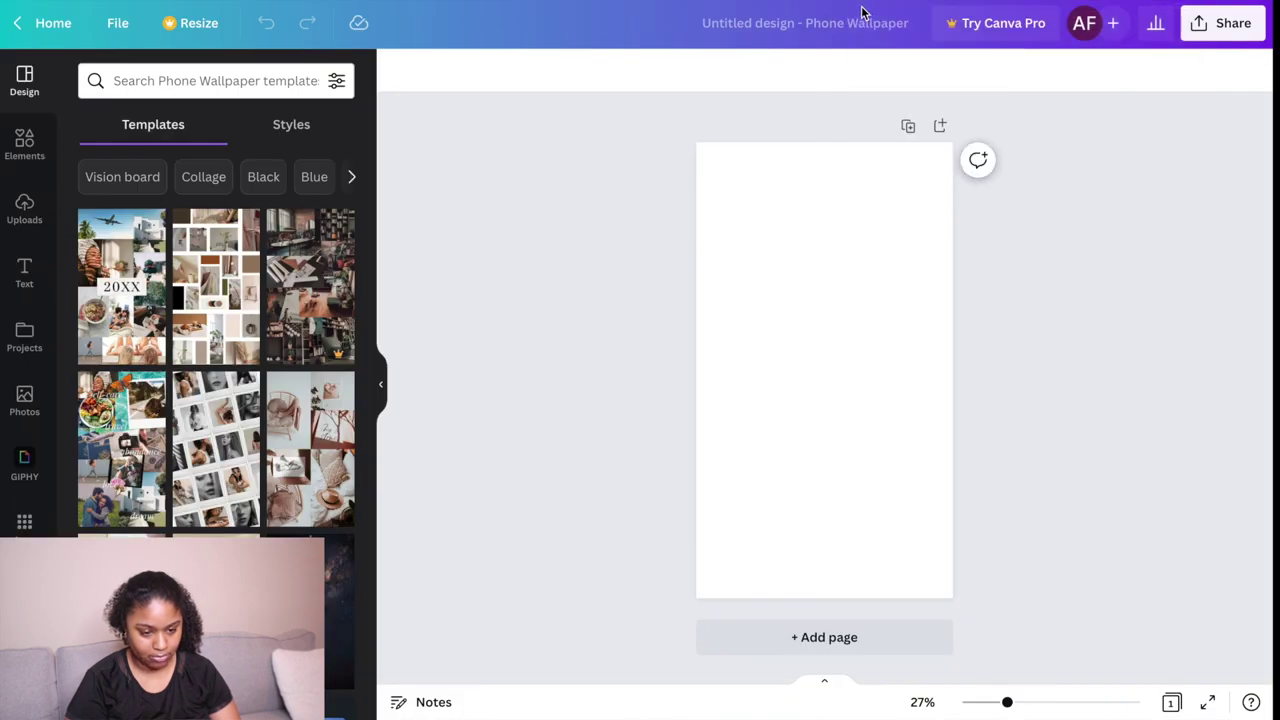
key("ctrl+shift+Tab")
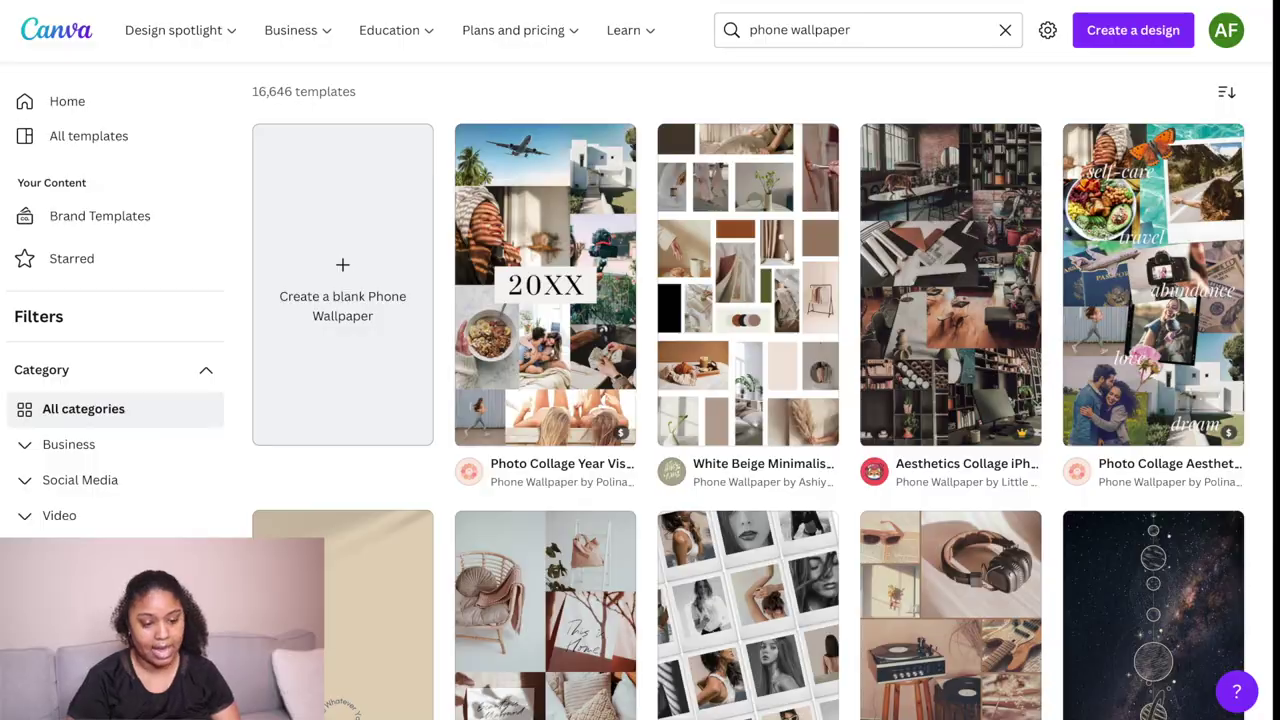
key("ctrl+Tab")
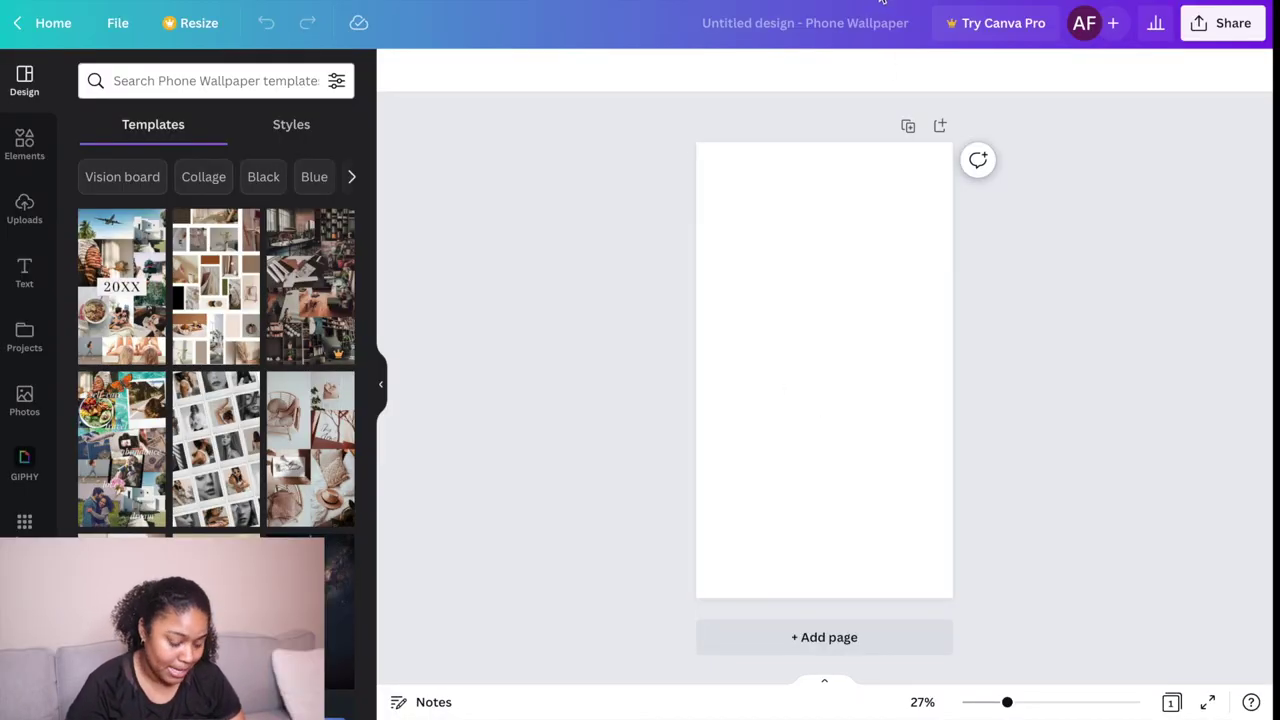
scroll(186, 422, "down", 5)
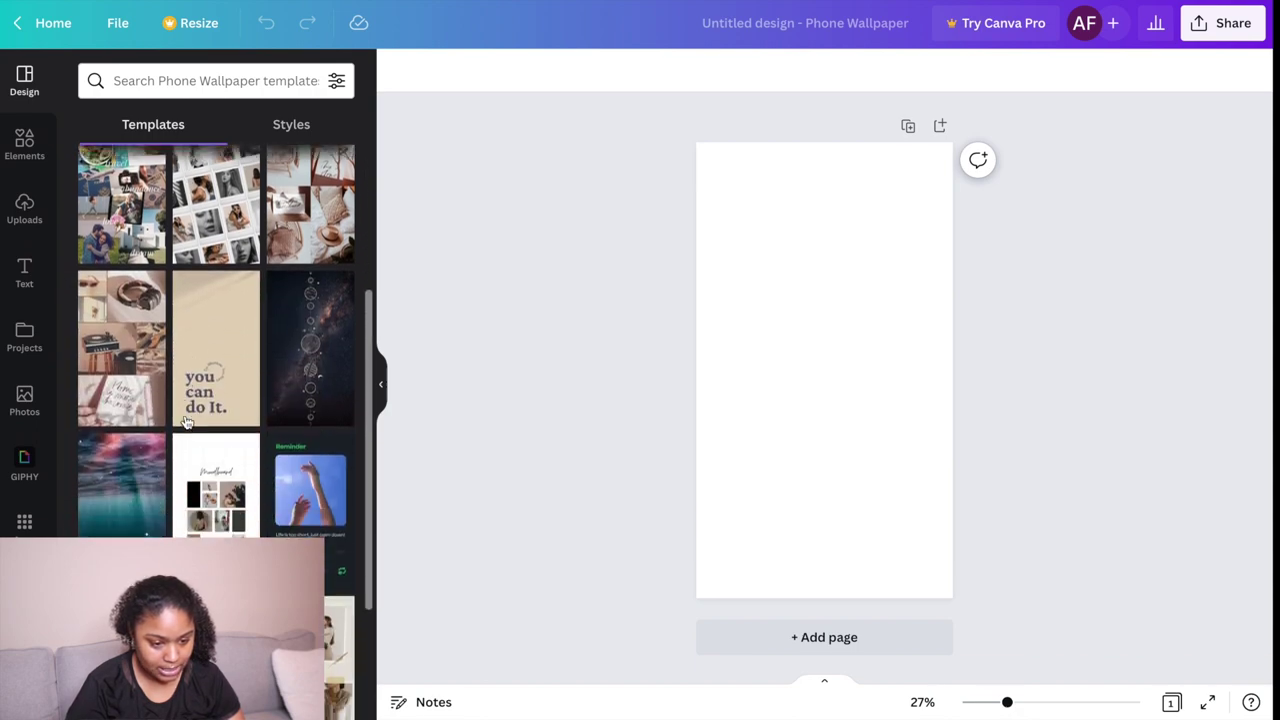
scroll(186, 422, "up", 5)
key("ctrl+Tab")
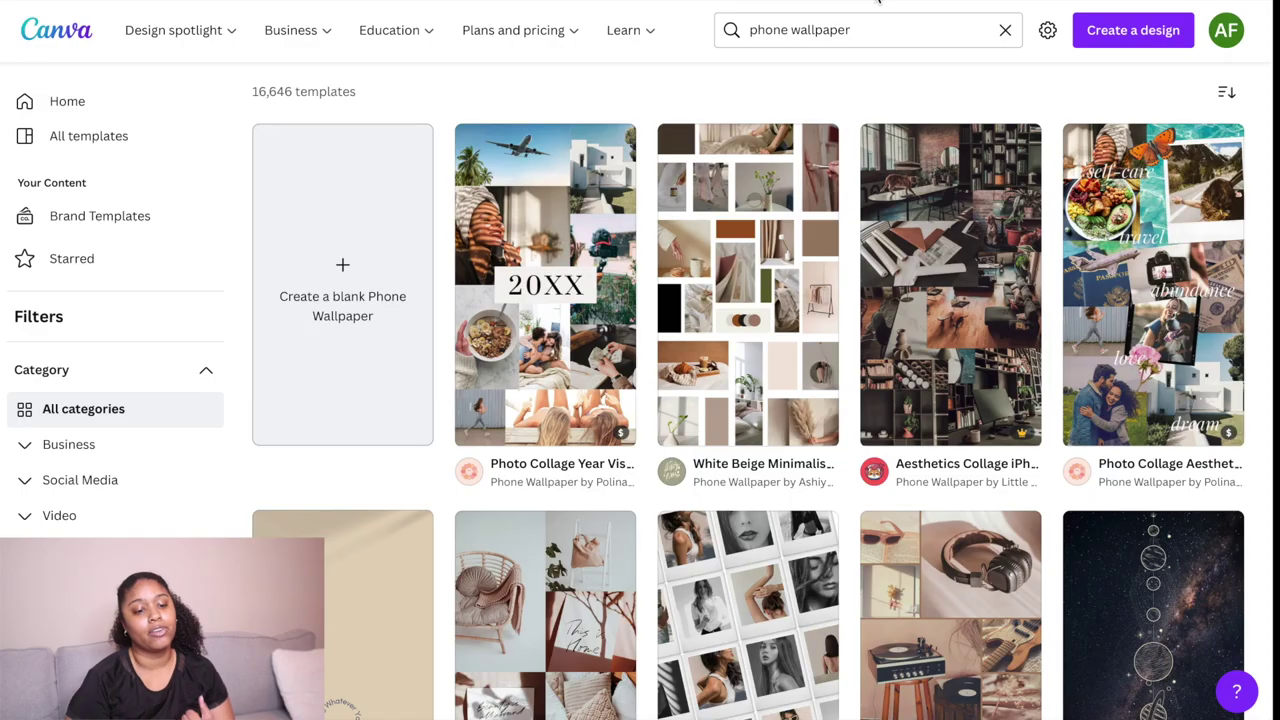
Step: Review the finished "Phone Vision Board Example" and "Desktop Vision Board Example" designs and return to the template results
mouse_move(806, 2)
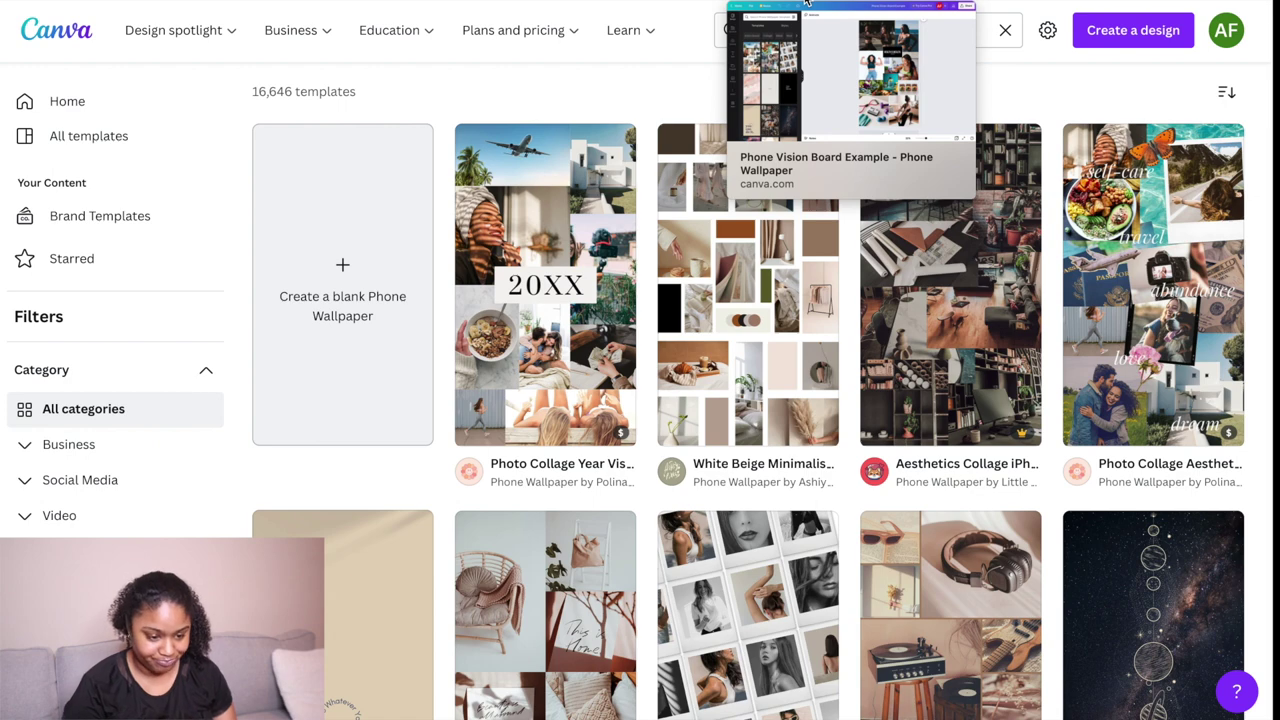
left_click(806, 2)
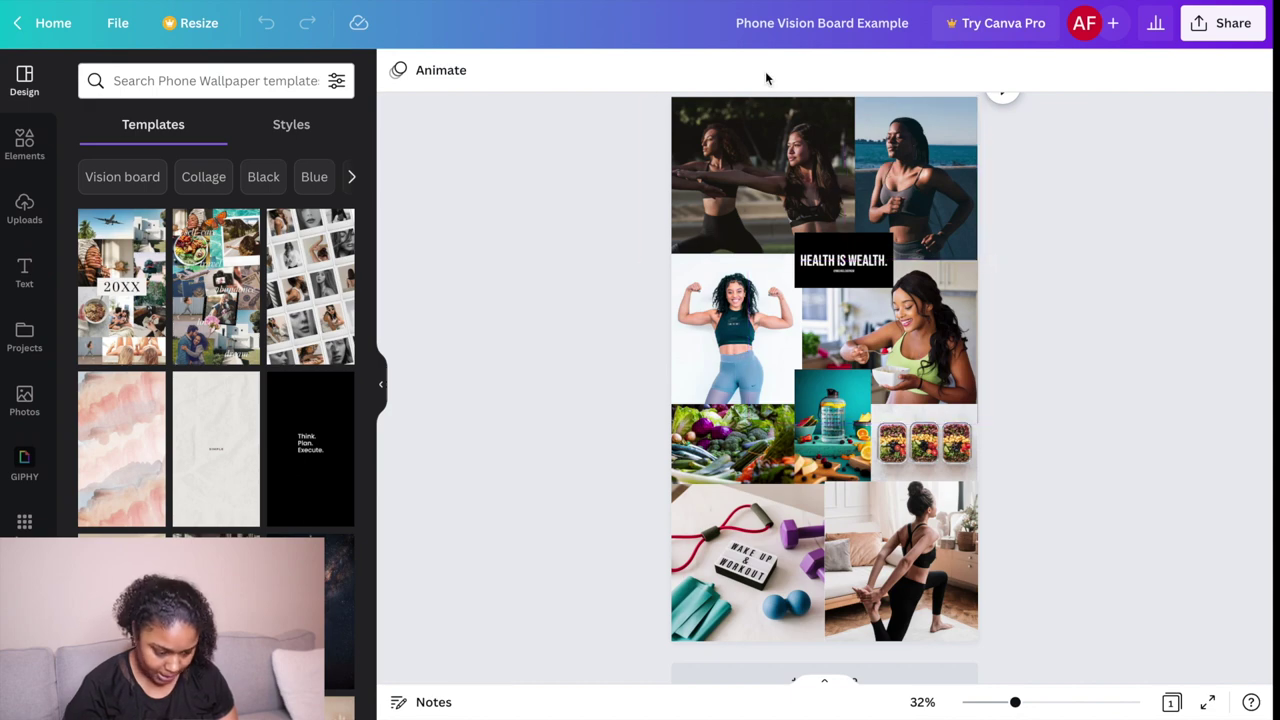
left_click(672, 2)
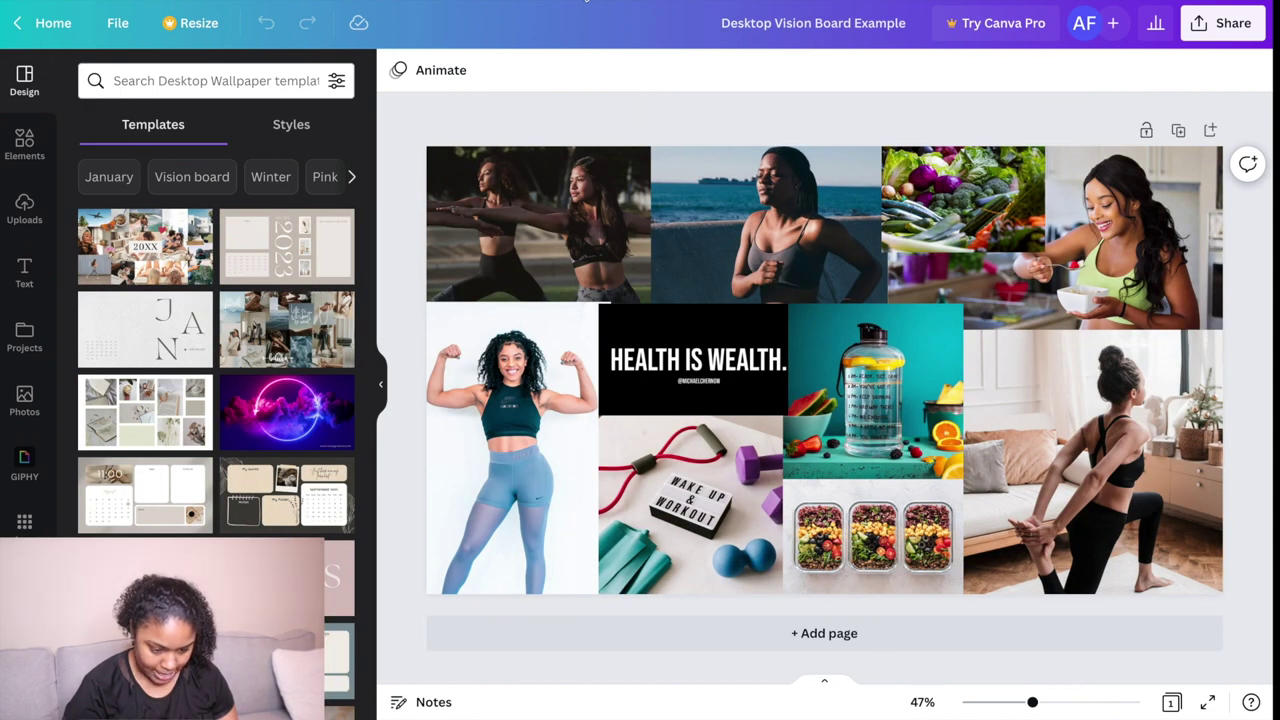
left_click(590, 2)
left_click(675, 3)
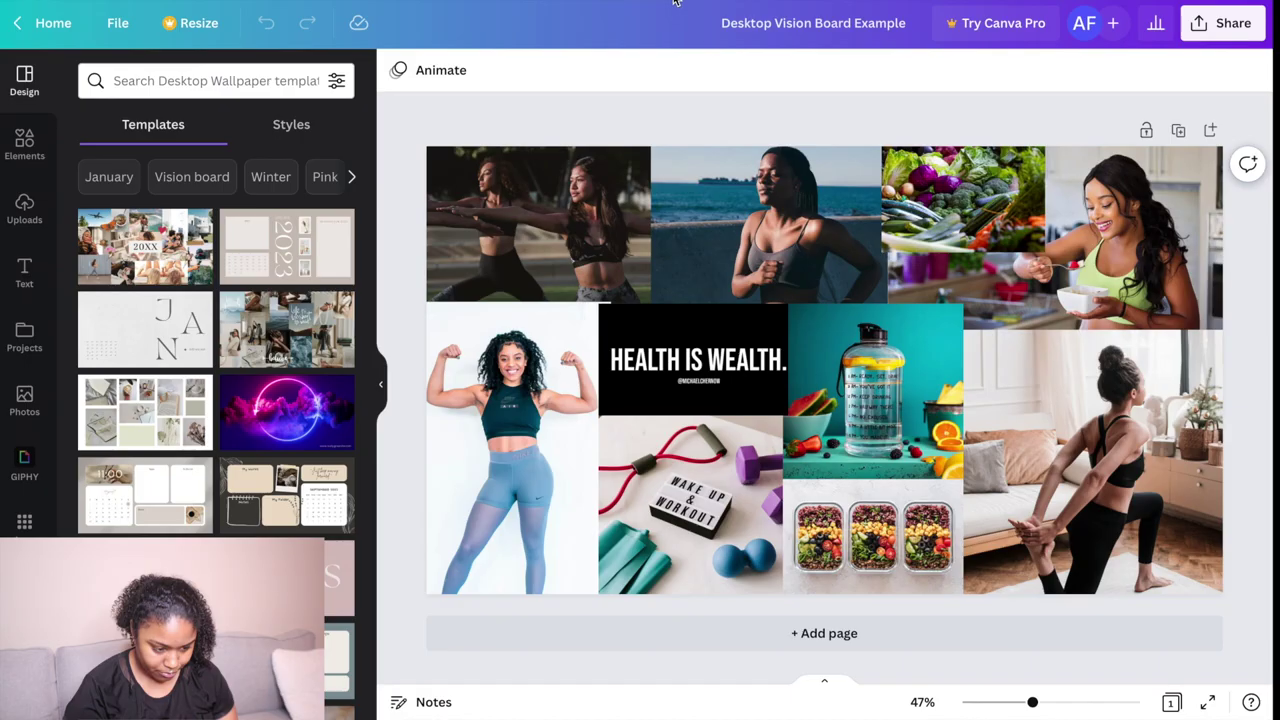
left_click(780, 2)
left_click(872, 3)
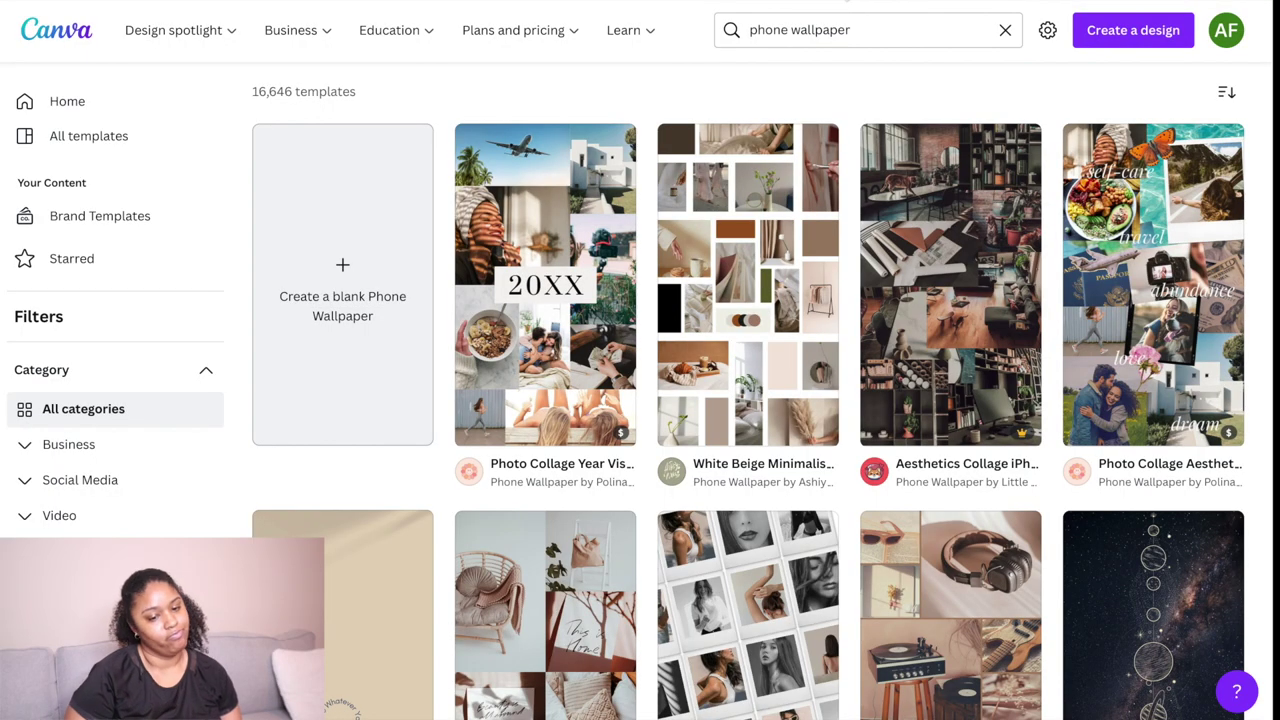
Step: In the phone wallpaper design, change the year in the title so it reads "2023 Vision Board", and deselect it
left_click(780, 2)
left_click(784, 505)
key("BackSpace")
type("3 Vision Board")
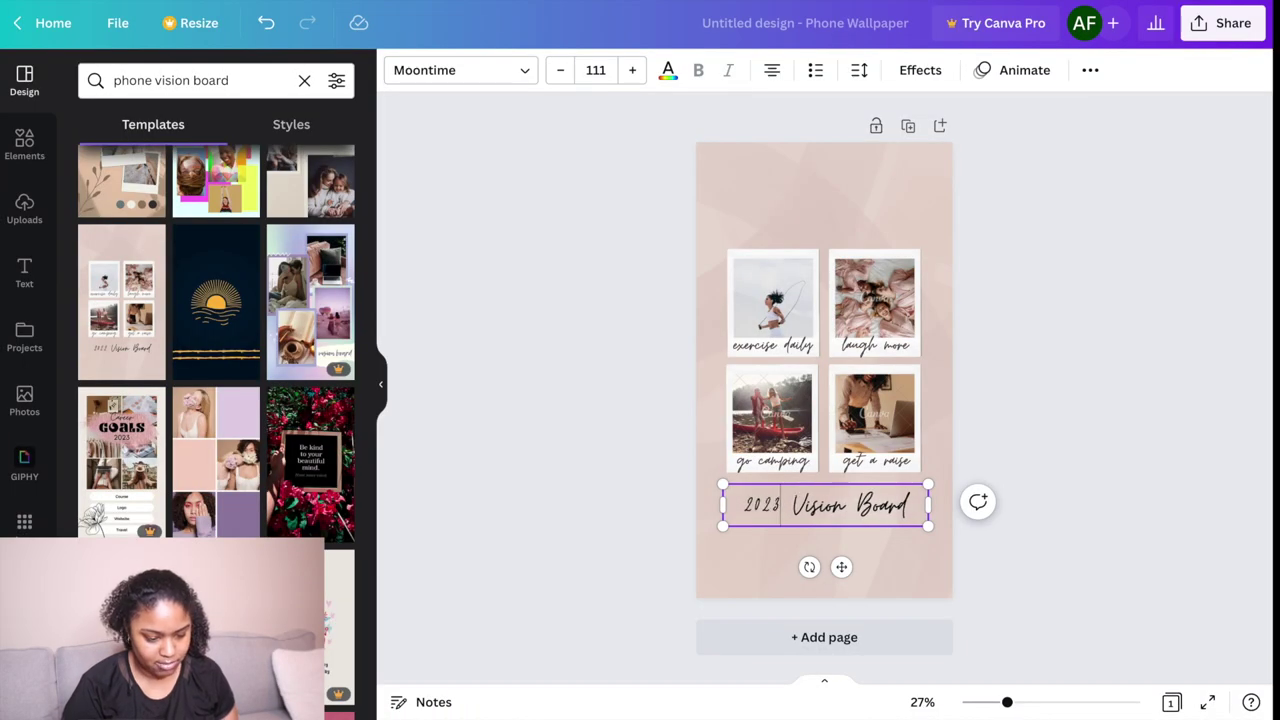
left_click(972, 434)
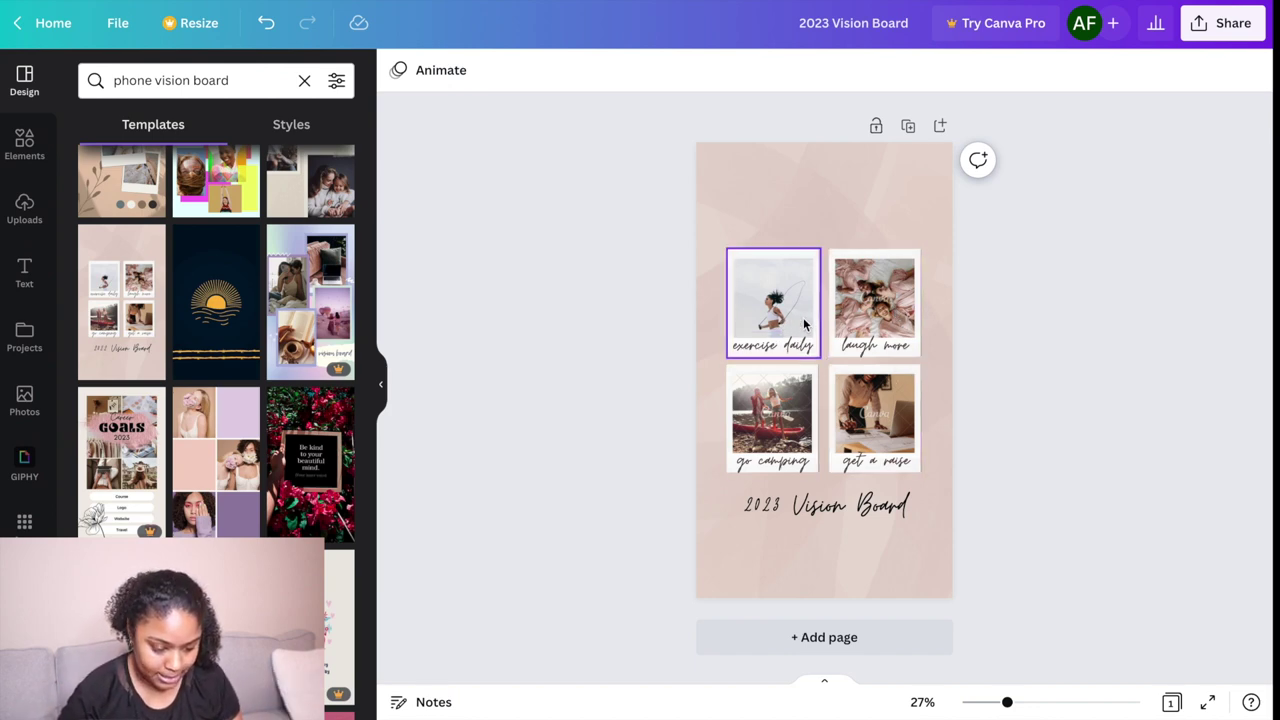
Step: Remove the photos from the "get a raise" and "go camping" frames, keeping the empty frames
mouse_move(1008, 703)
left_mouse_down()
mouse_move(1049, 702)
mouse_move(1029, 702)
left_mouse_up()
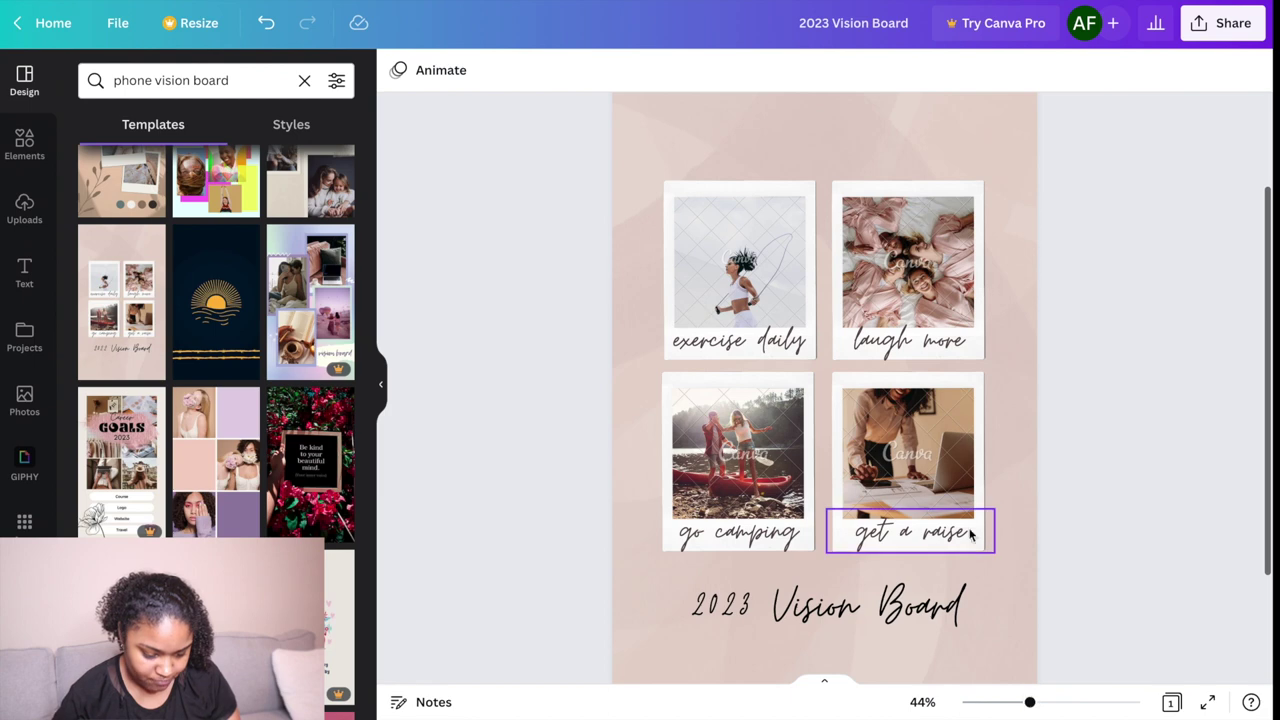
left_click(925, 482)
double_click(914, 480)
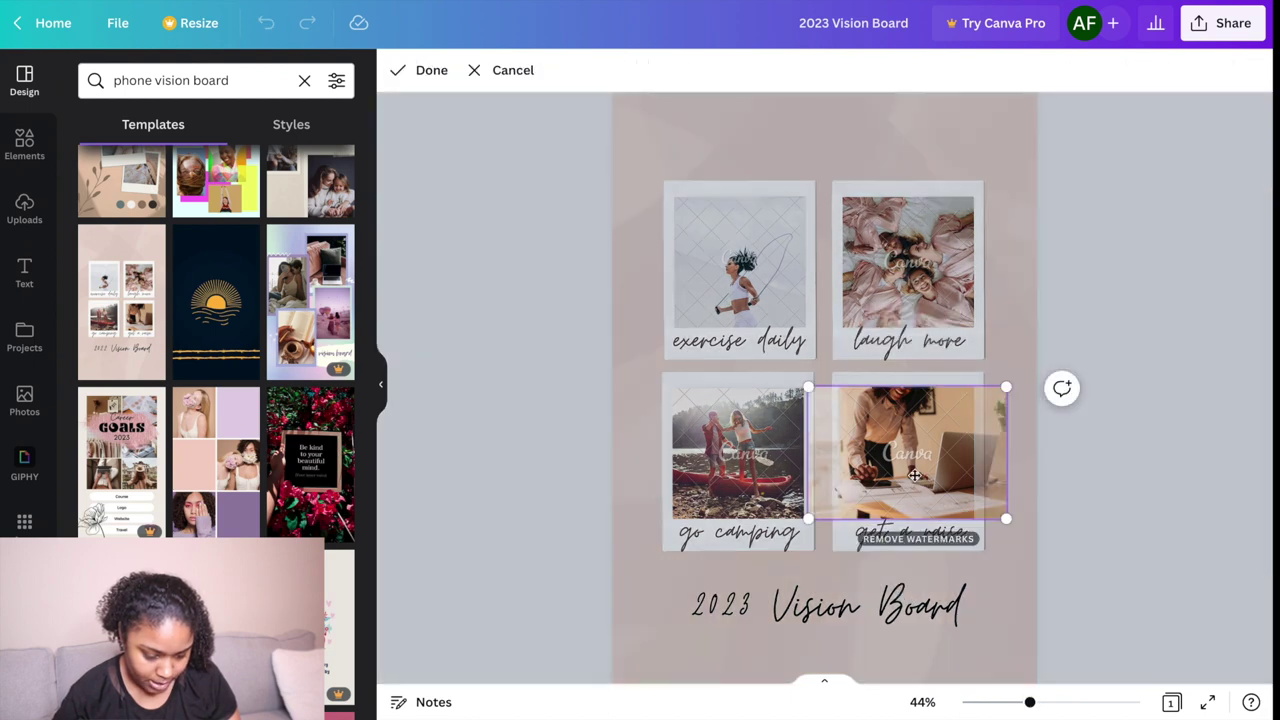
key("Delete")
double_click(745, 462)
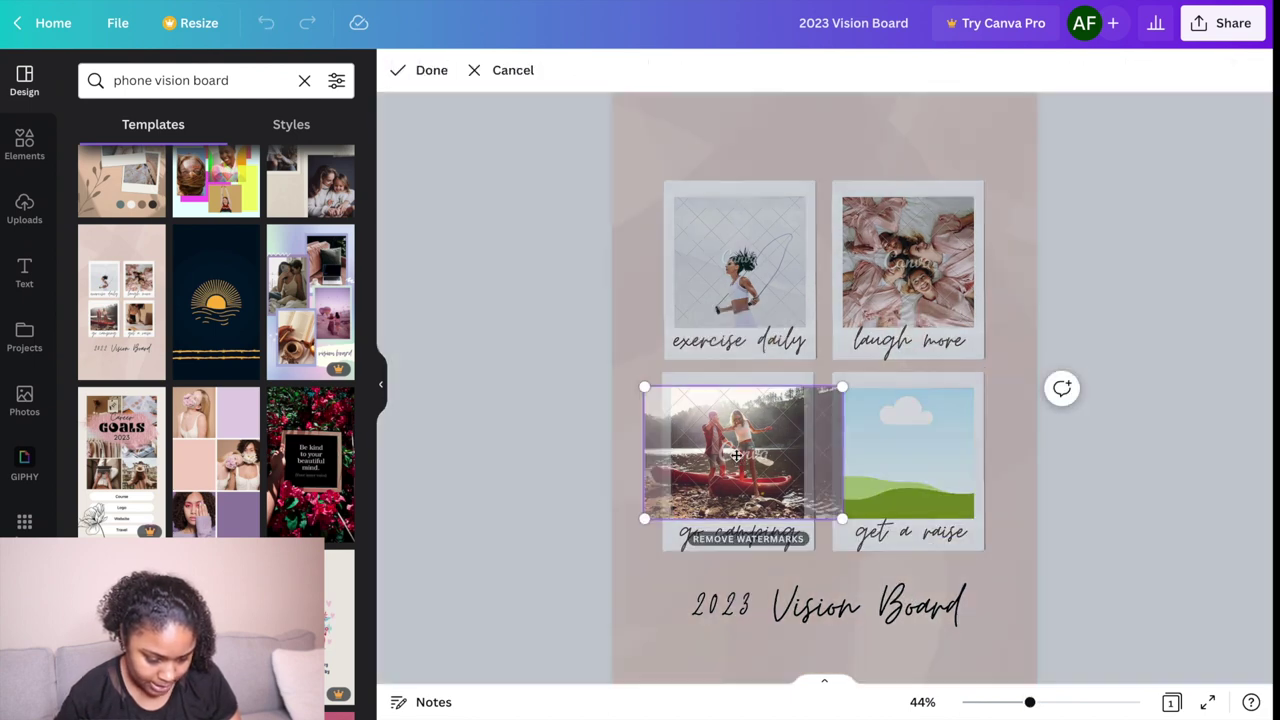
key("Delete")
Step: Remove the photos from the "exercise daily" and "laugh more" frames, keeping the empty frames
left_click(740, 262)
double_click(740, 262)
key("Delete")
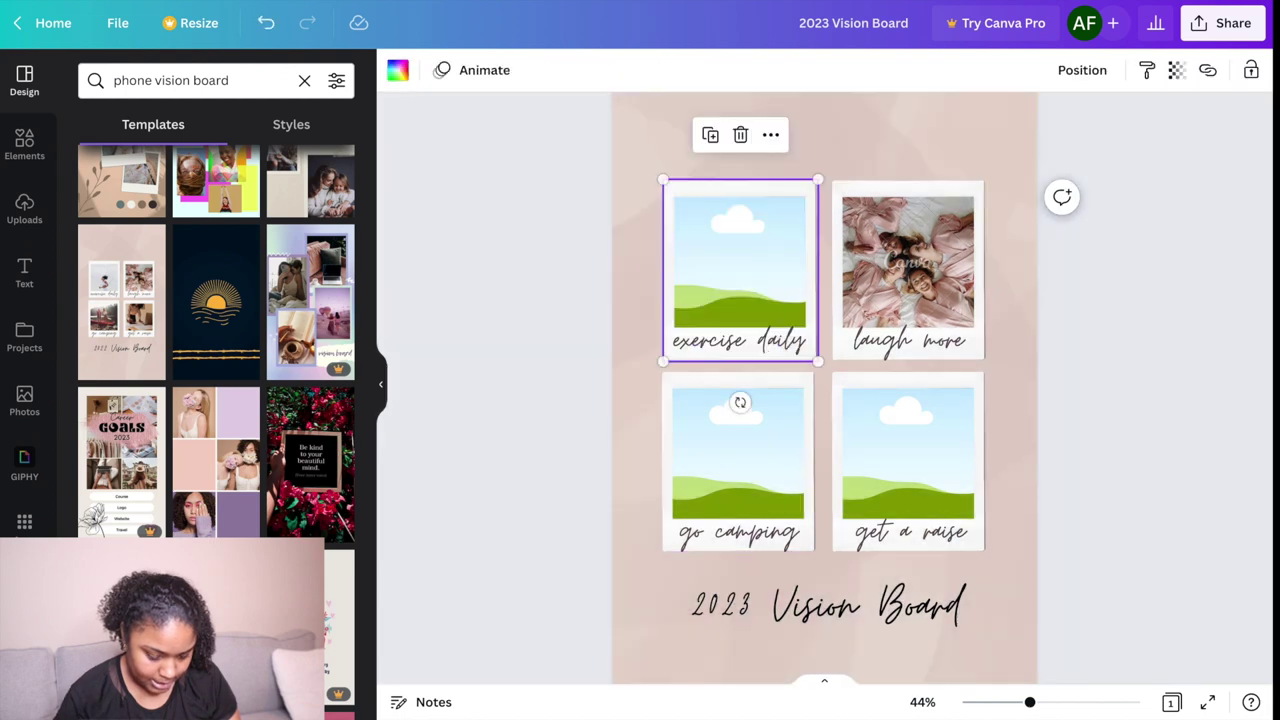
left_click(866, 246)
double_click(866, 246)
key("Delete")
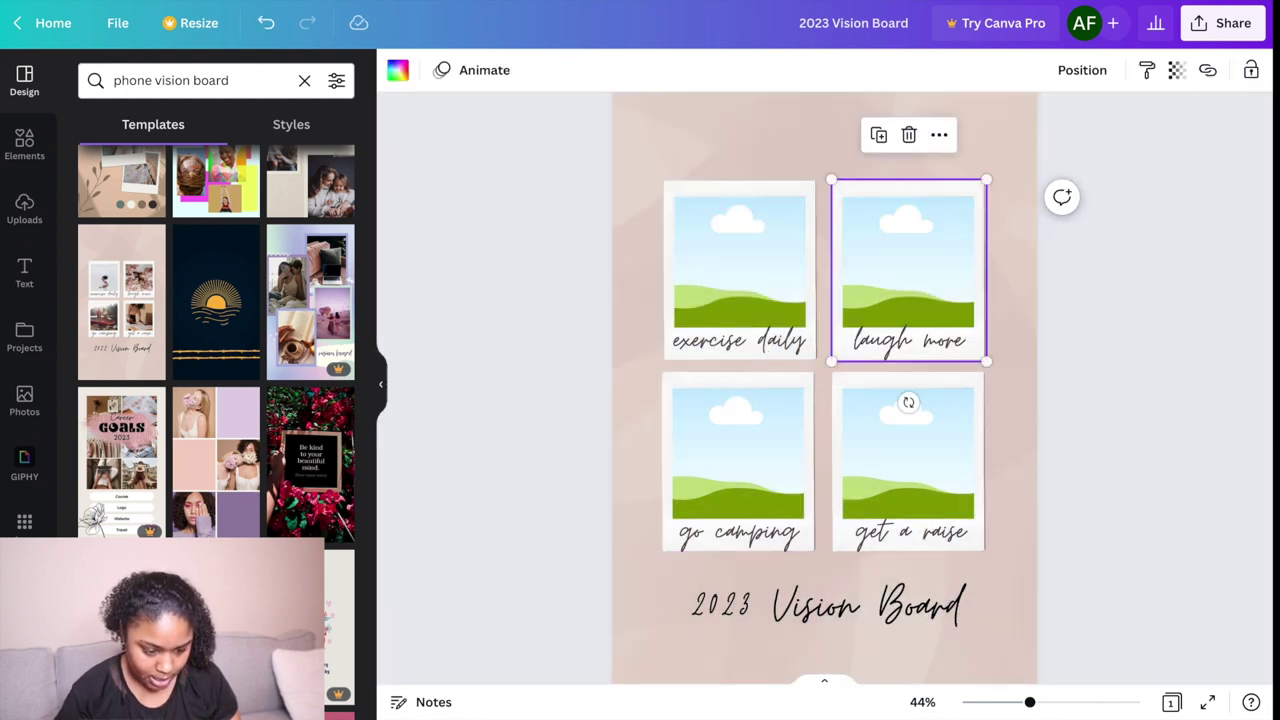
Step: Search the elements for "fitness" and place the photo of the woman stretching in the "exercise daily" frame
left_click(30, 145)
left_click(165, 80)
left_click(491, 257)
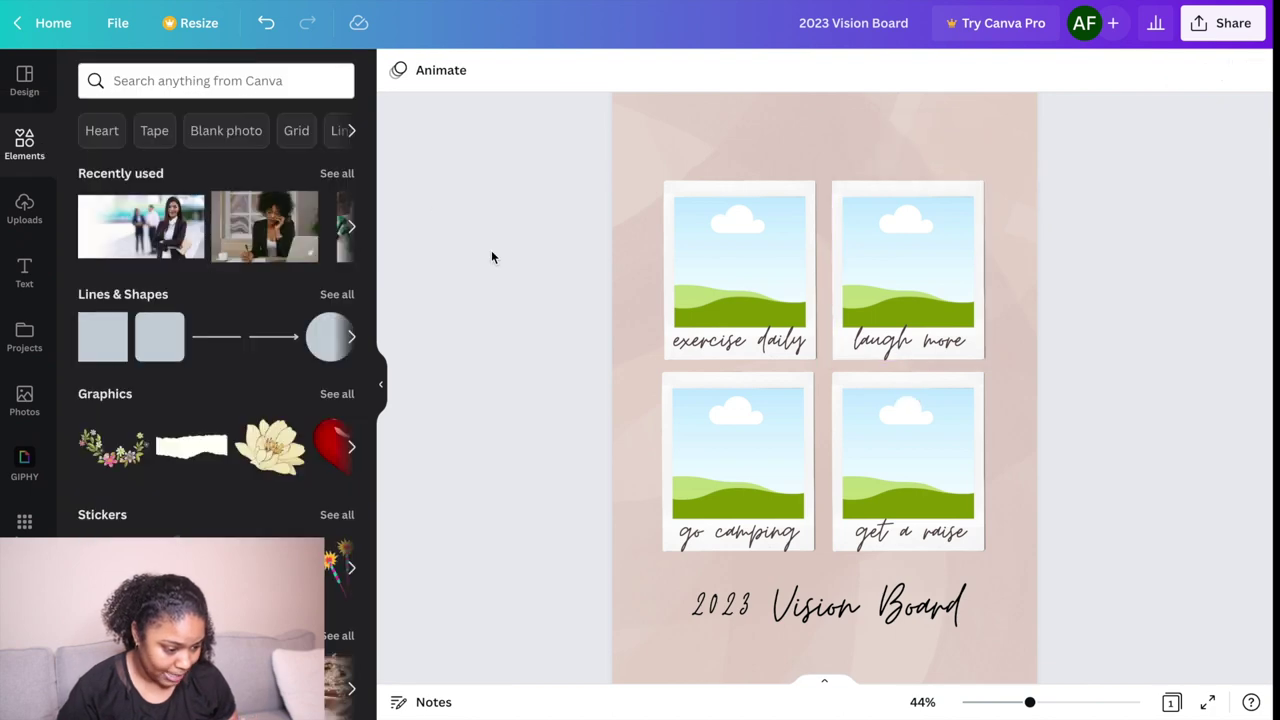
left_click(248, 81)
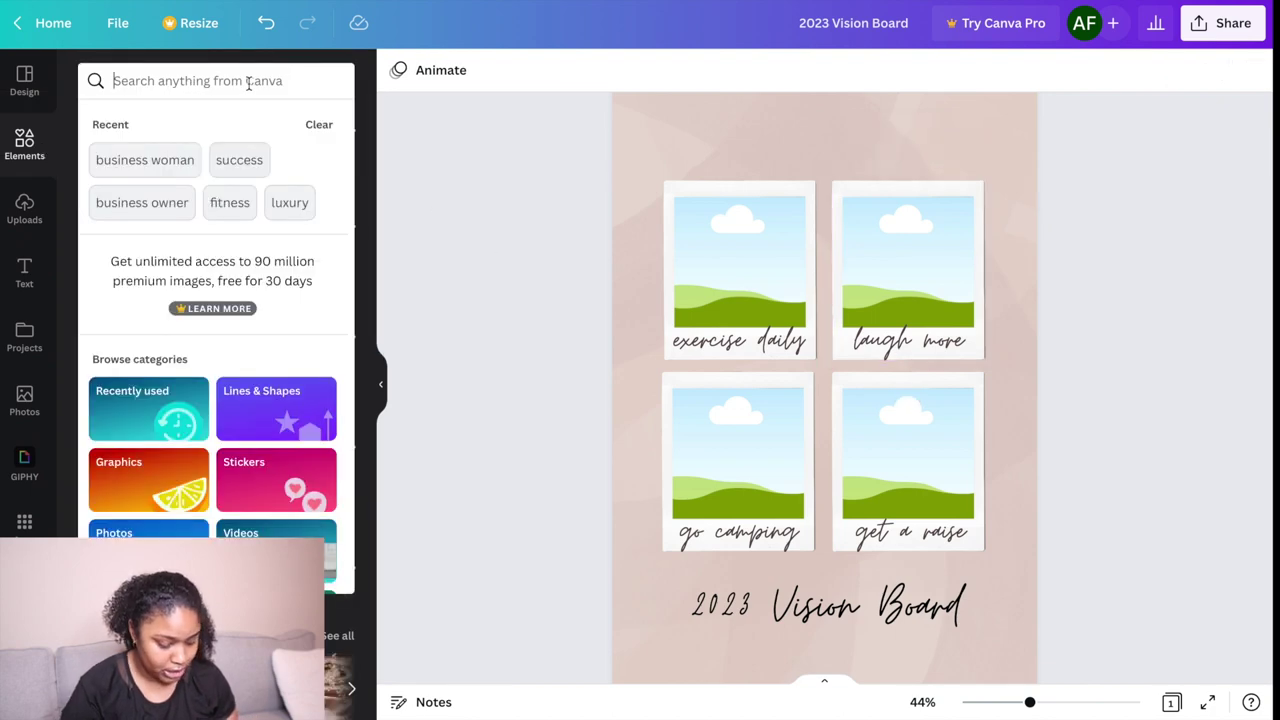
type("fitness")
key("Return")
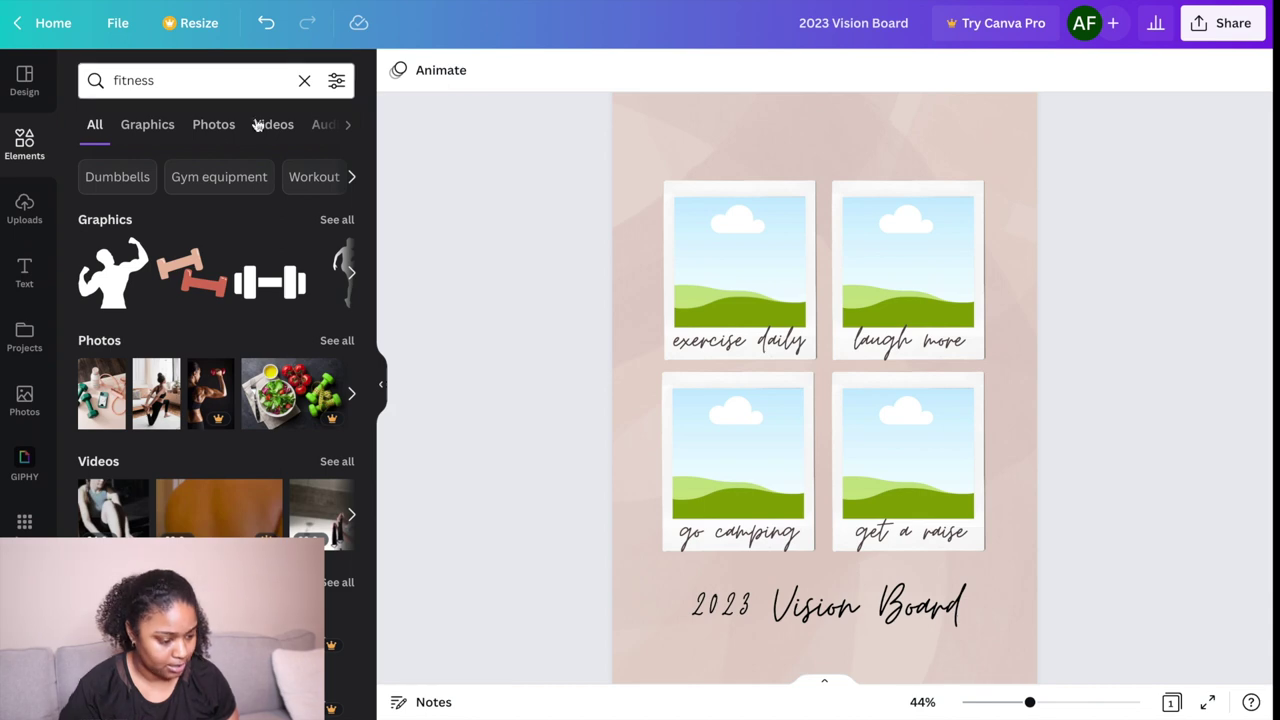
scroll(166, 370, "down", 1)
left_click(157, 365)
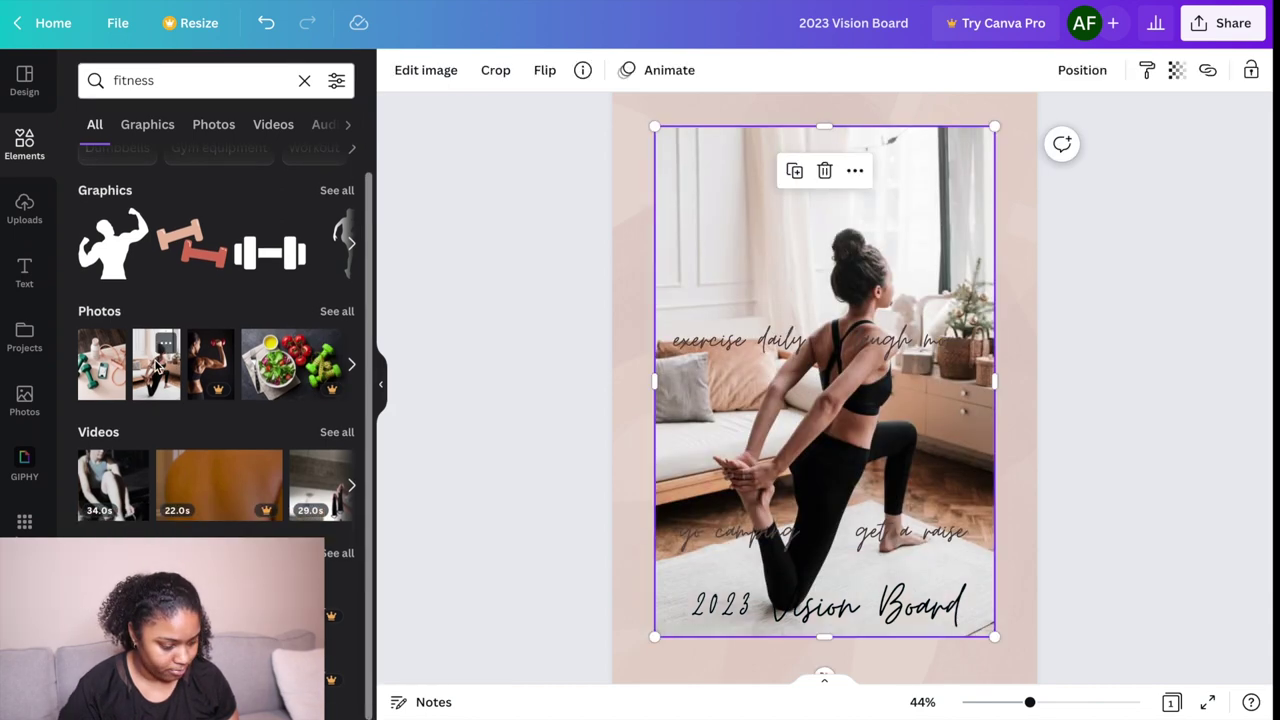
left_click_drag(836, 460, 750, 262)
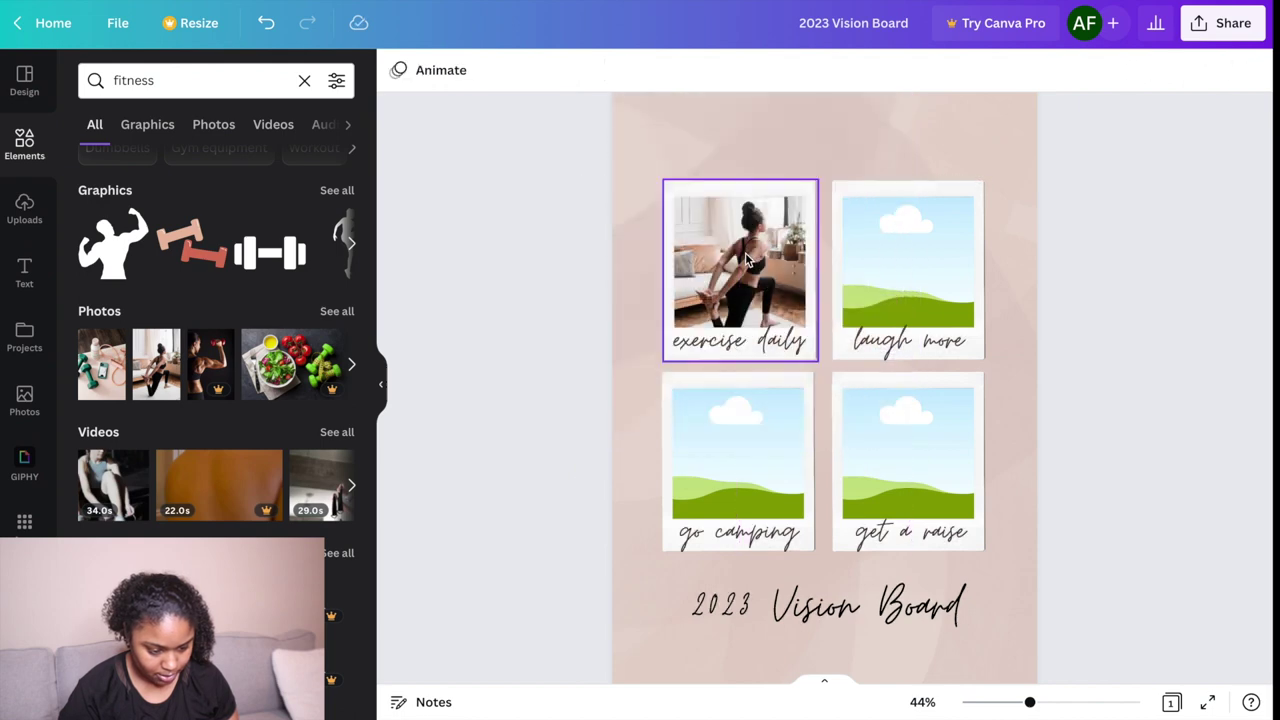
Step: Search the elements for "friends"
left_click(186, 78)
key("BackSpace")
type("friends")
key("Return")
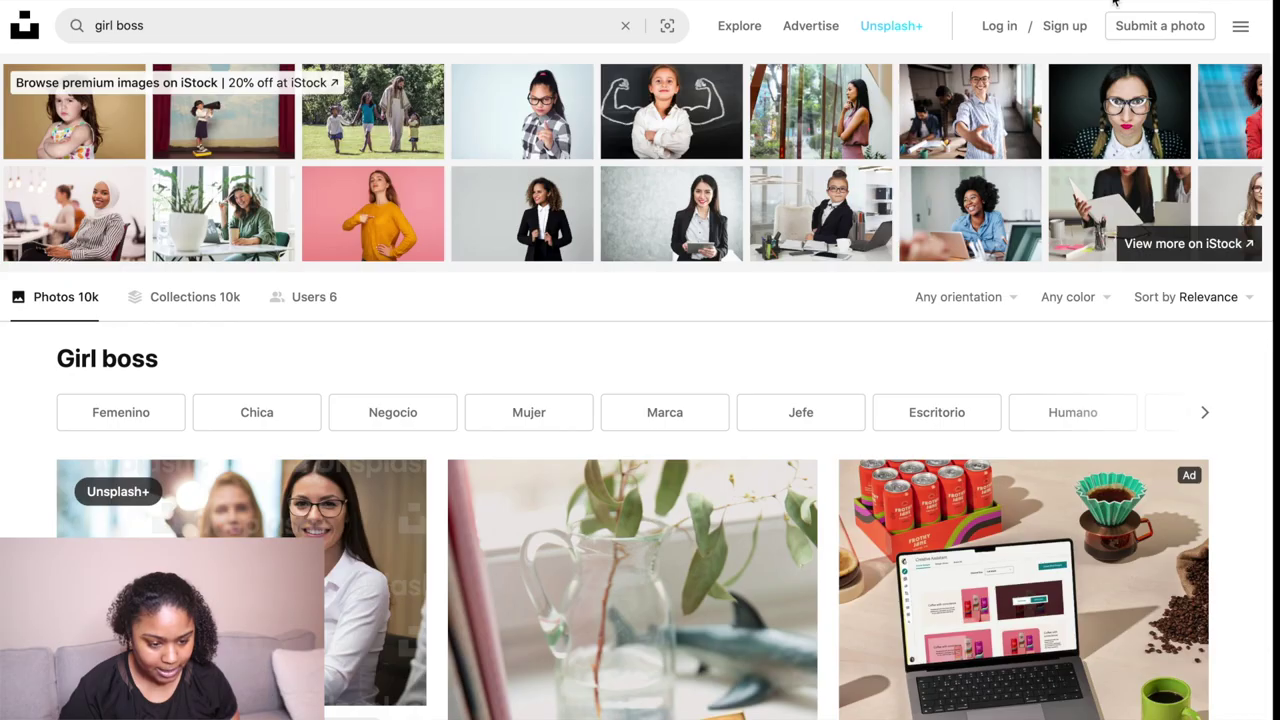
Step: Switch to Pexels, search for "black women" and download the photo of the group of women laughing on the street
scroll(983, 294, "down", 10)
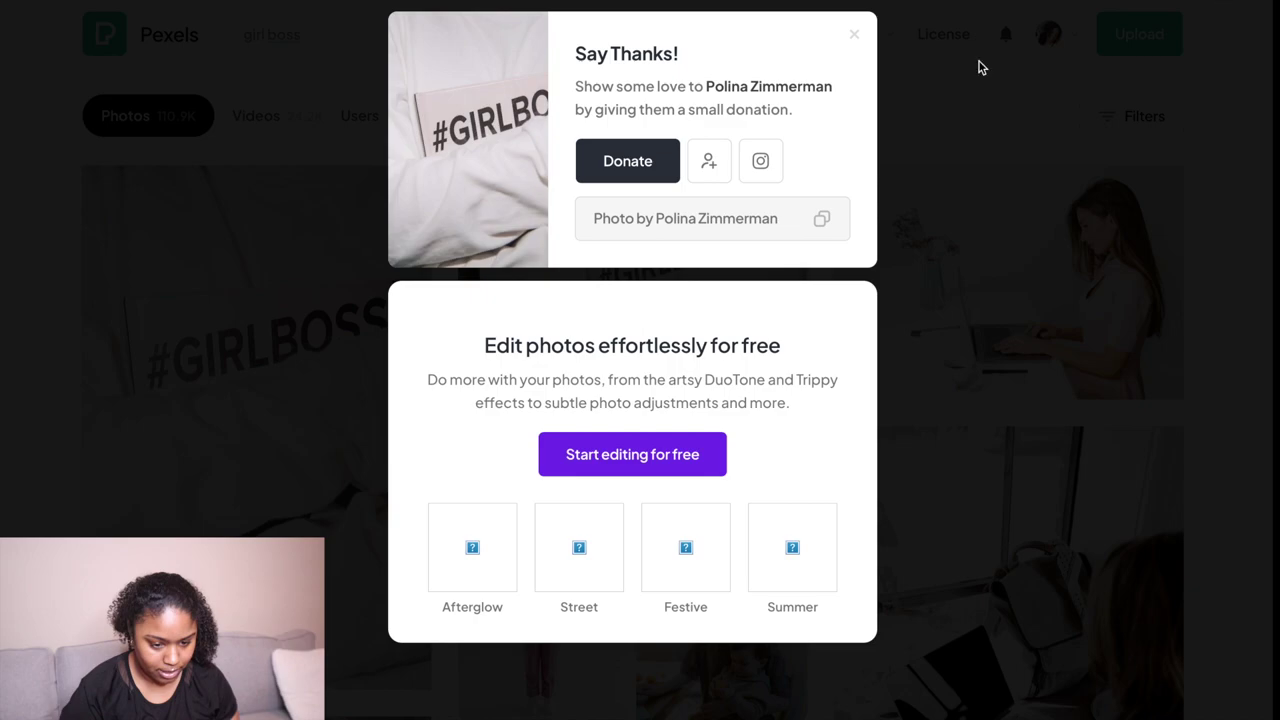
left_click(1031, 196)
scroll(1031, 196, "down", 5)
scroll(576, 402, "up", 8)
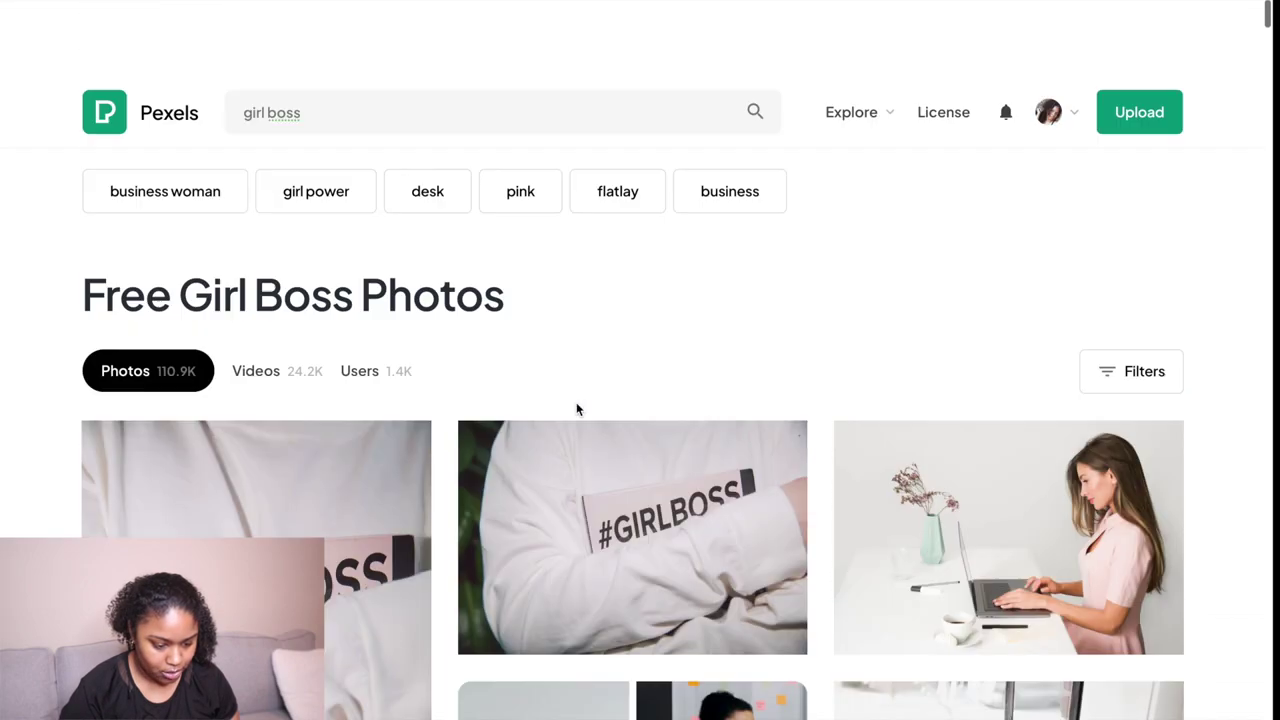
scroll(576, 402, "down", 1)
left_click(329, 36)
type("b")
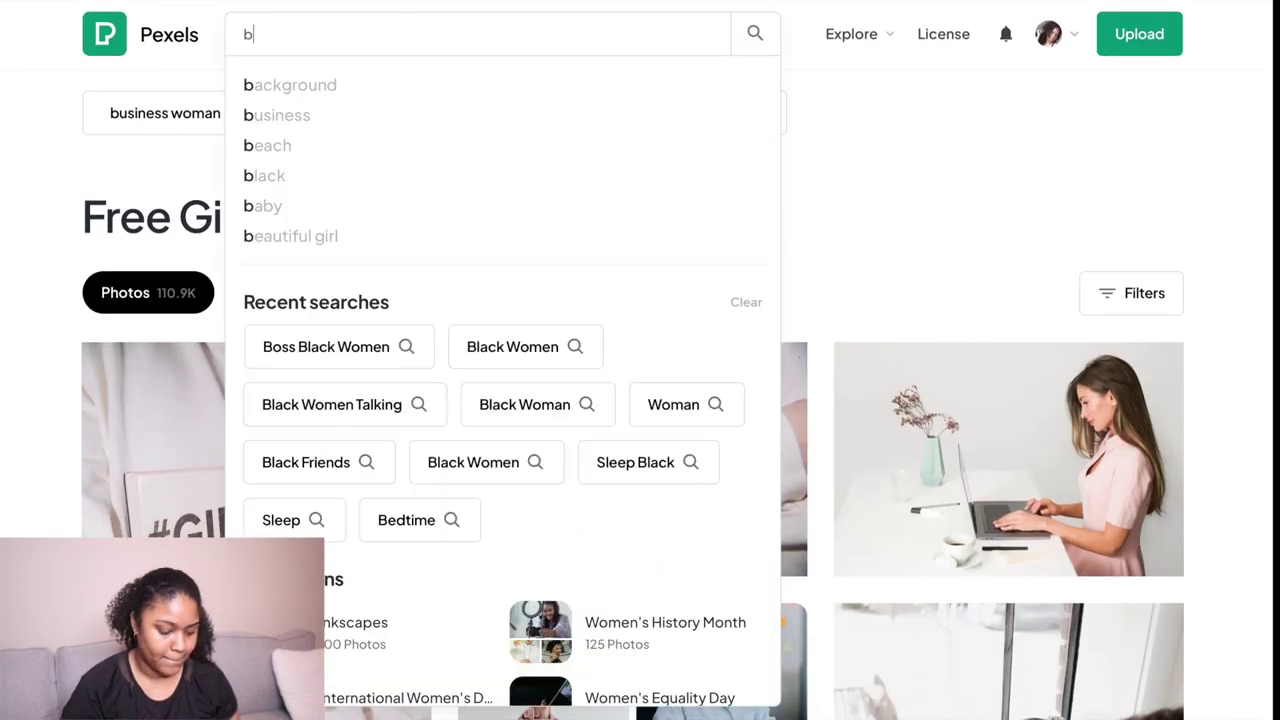
type("lack women")
key("Return")
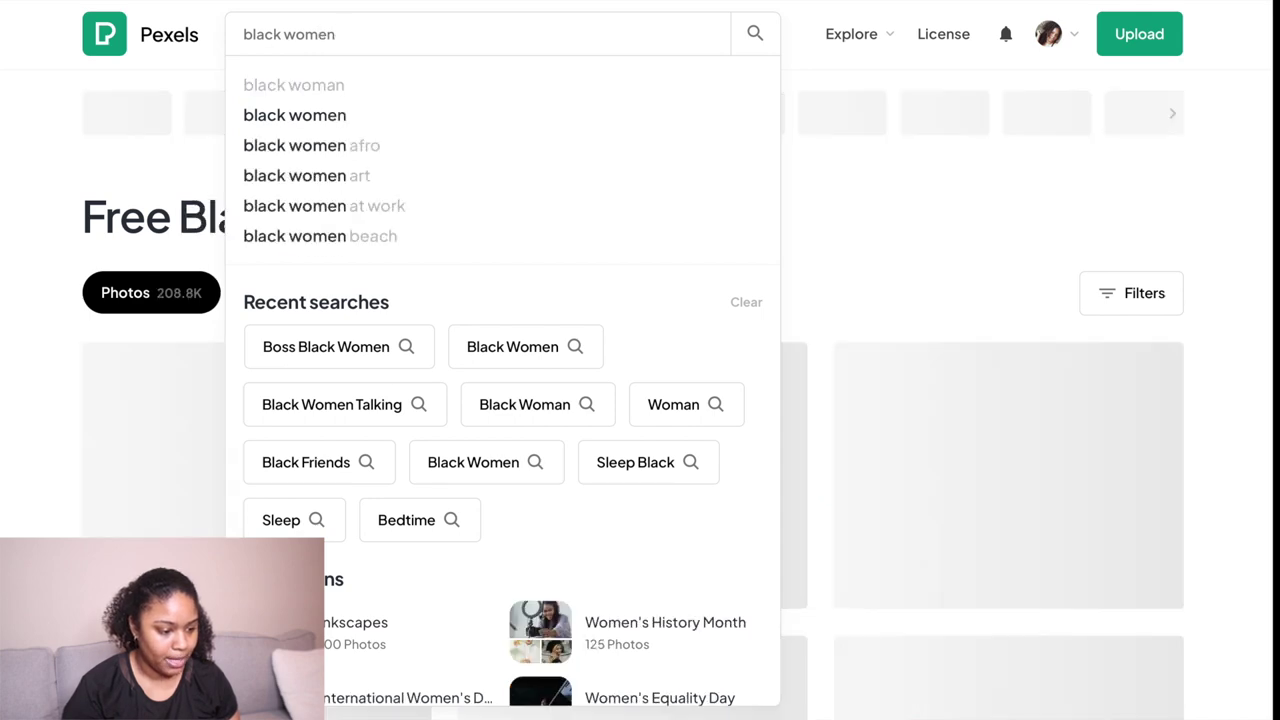
scroll(736, 252, "down", 1)
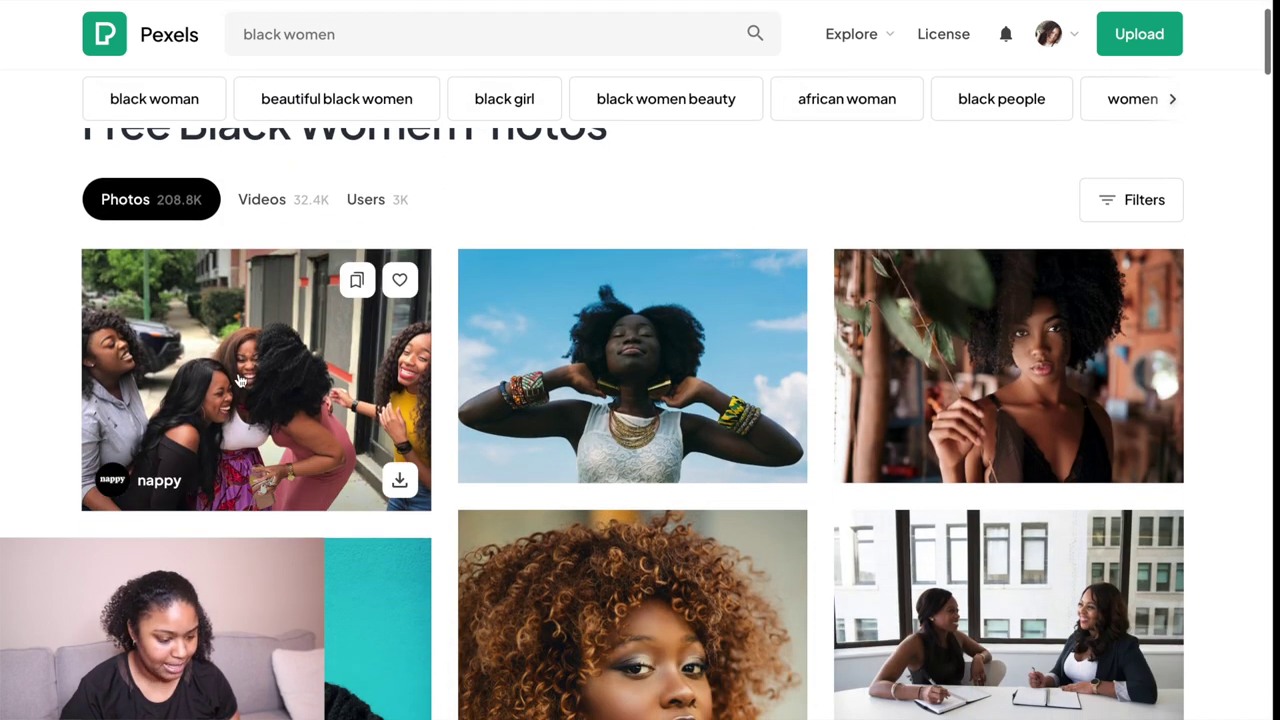
left_click(400, 478)
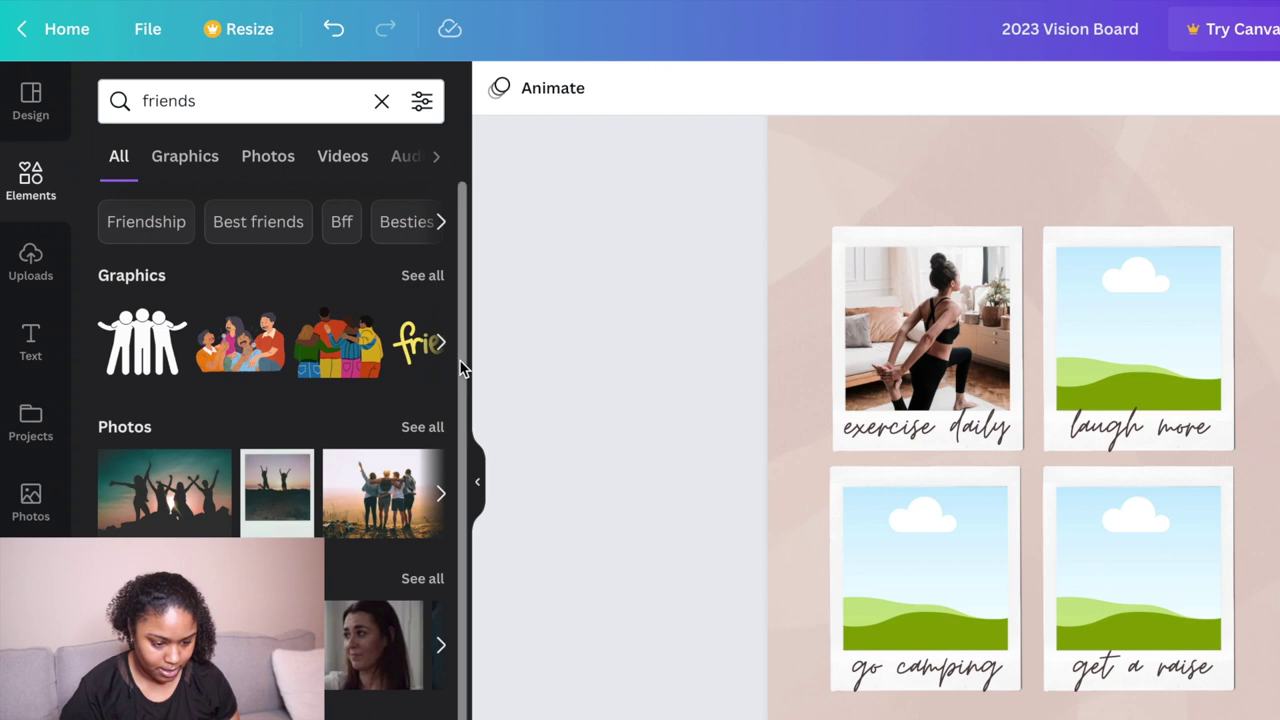
Step: Back in Canva, upload the downloaded photo of the laughing women and place it in the "laugh more" frame
left_click(31, 262)
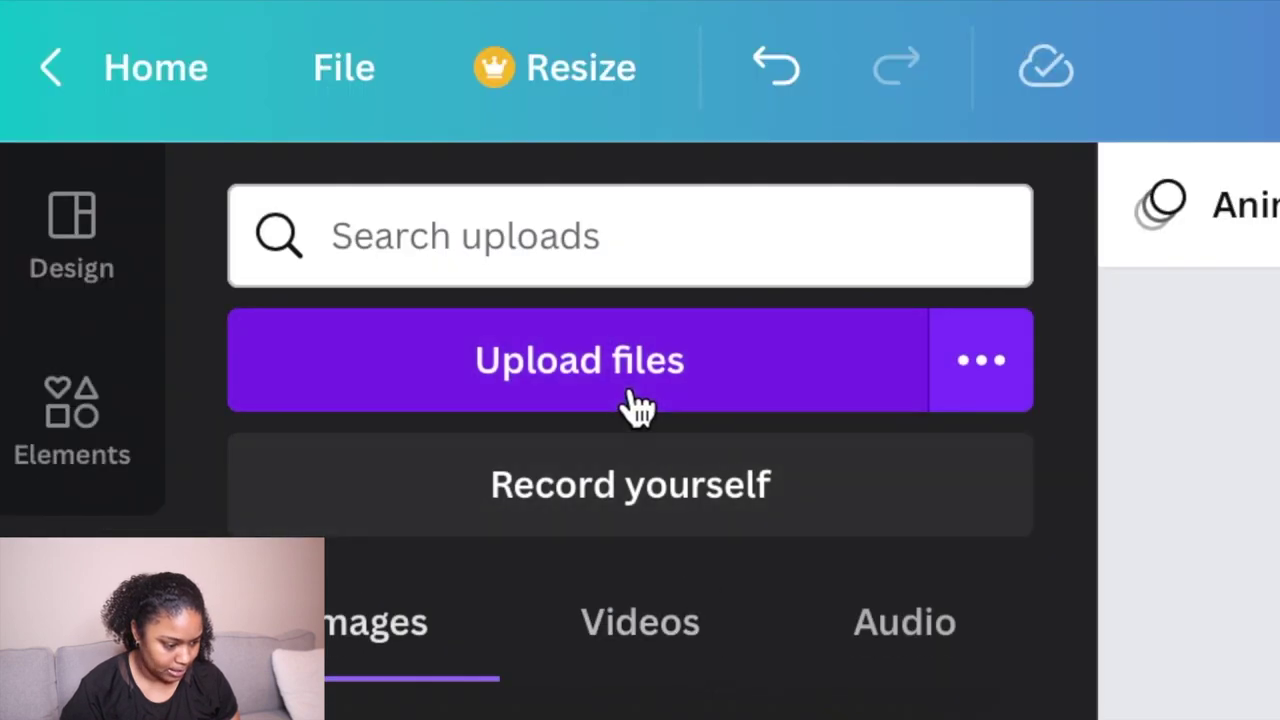
left_click(273, 174)
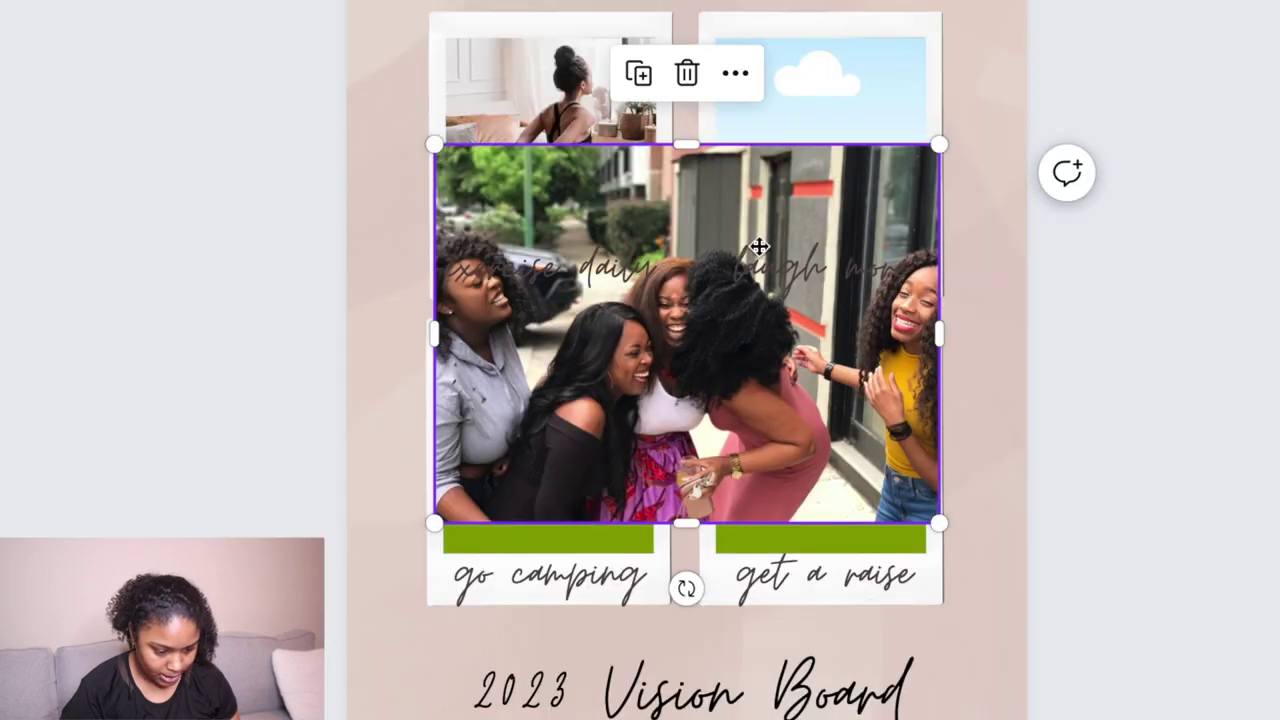
left_click_drag(759, 246, 829, 135)
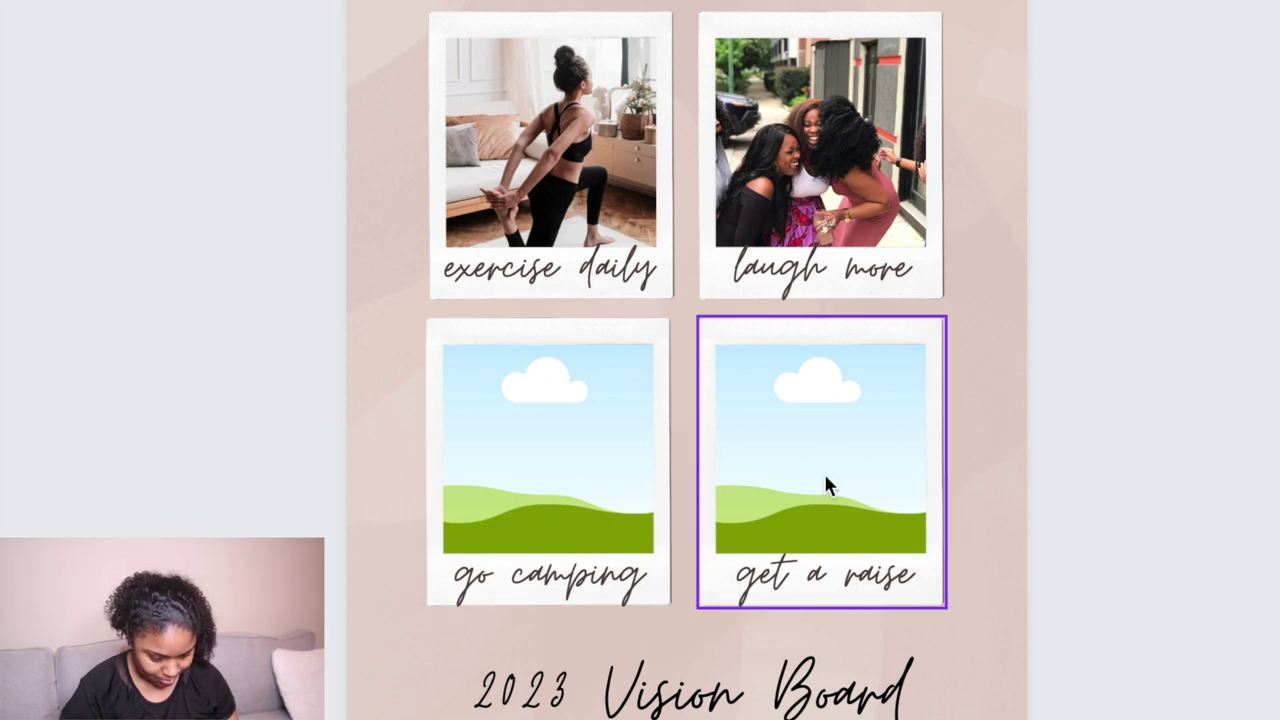
Step: Search the elements for "money" and browse all the matching graphics
left_click(818, 577)
left_click(818, 577)
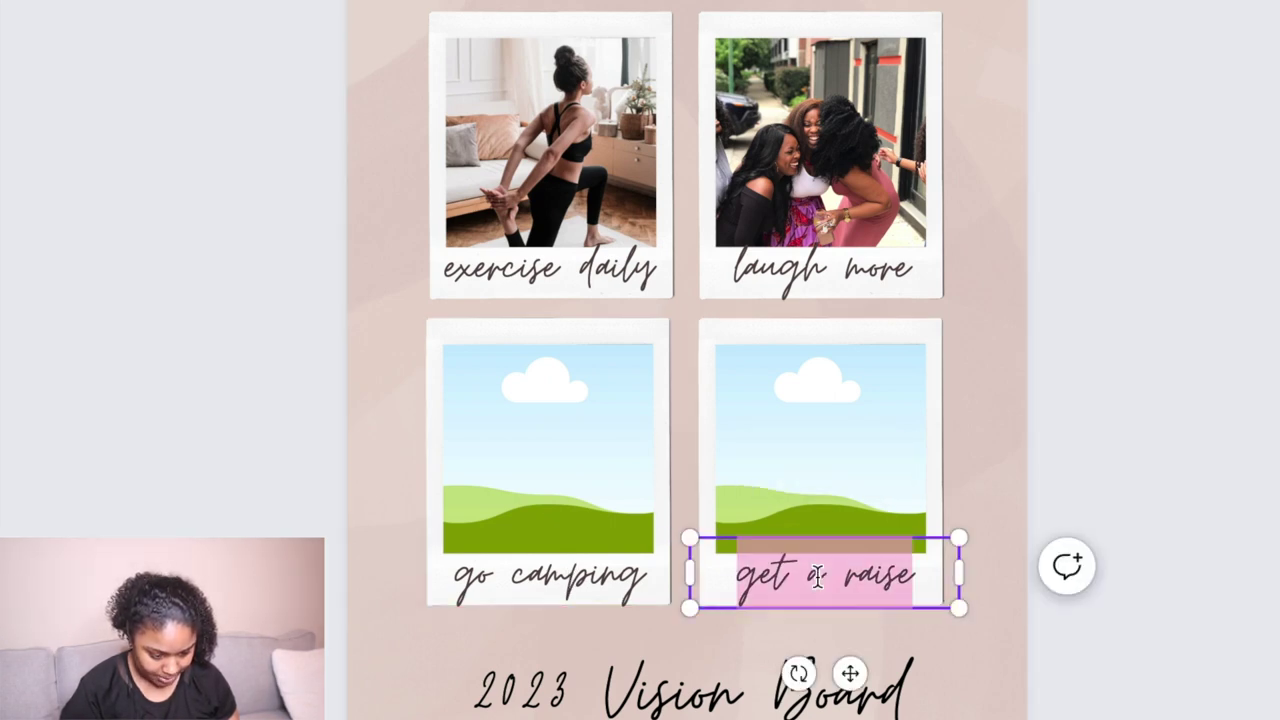
left_click(768, 570)
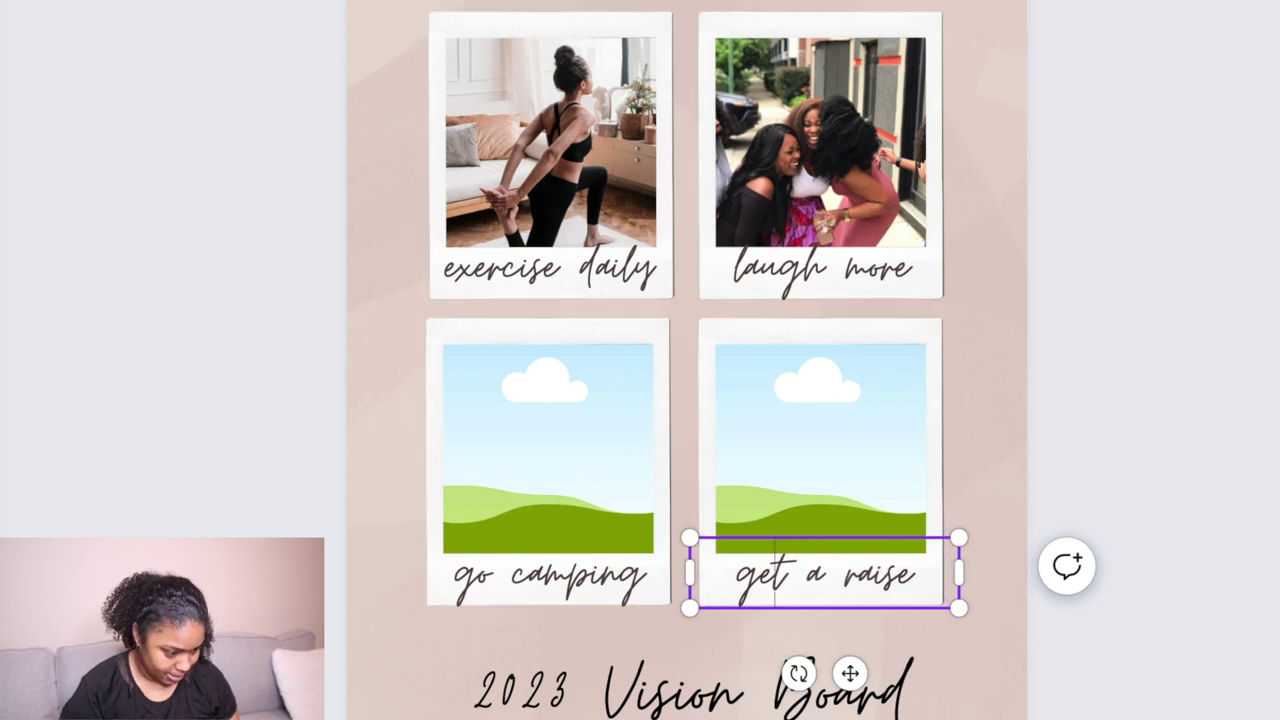
type("money")
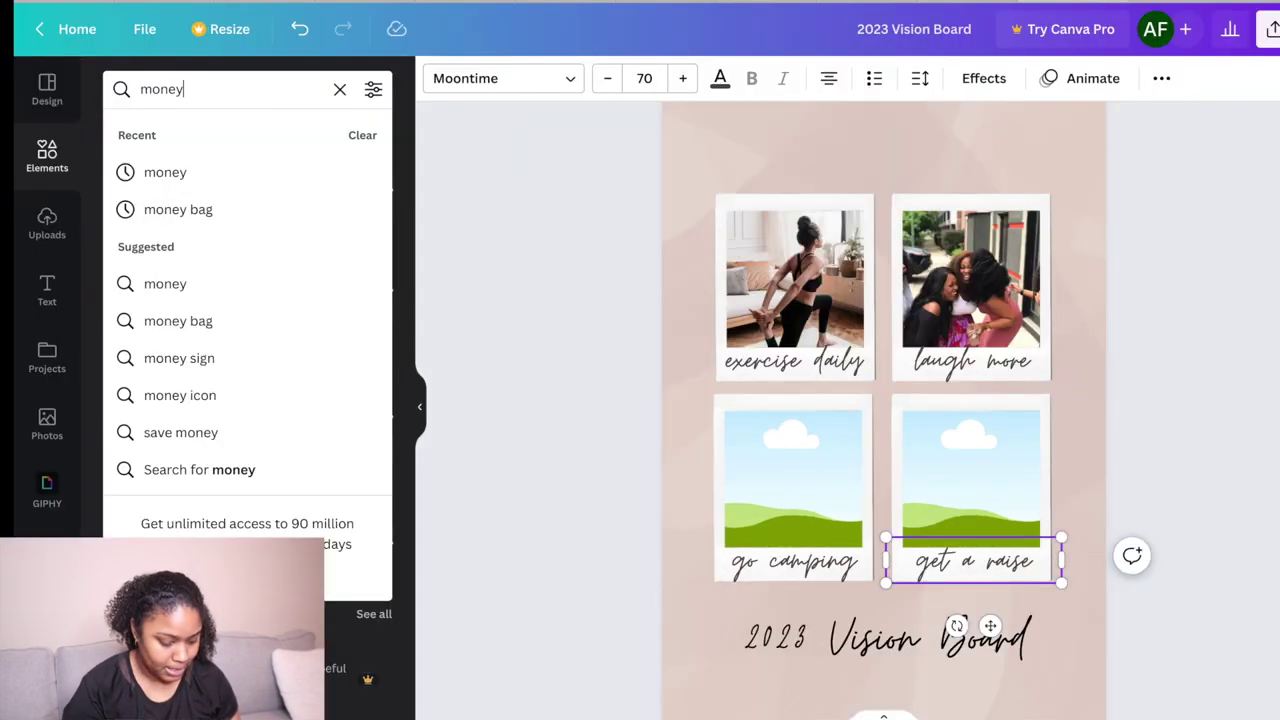
key("Return")
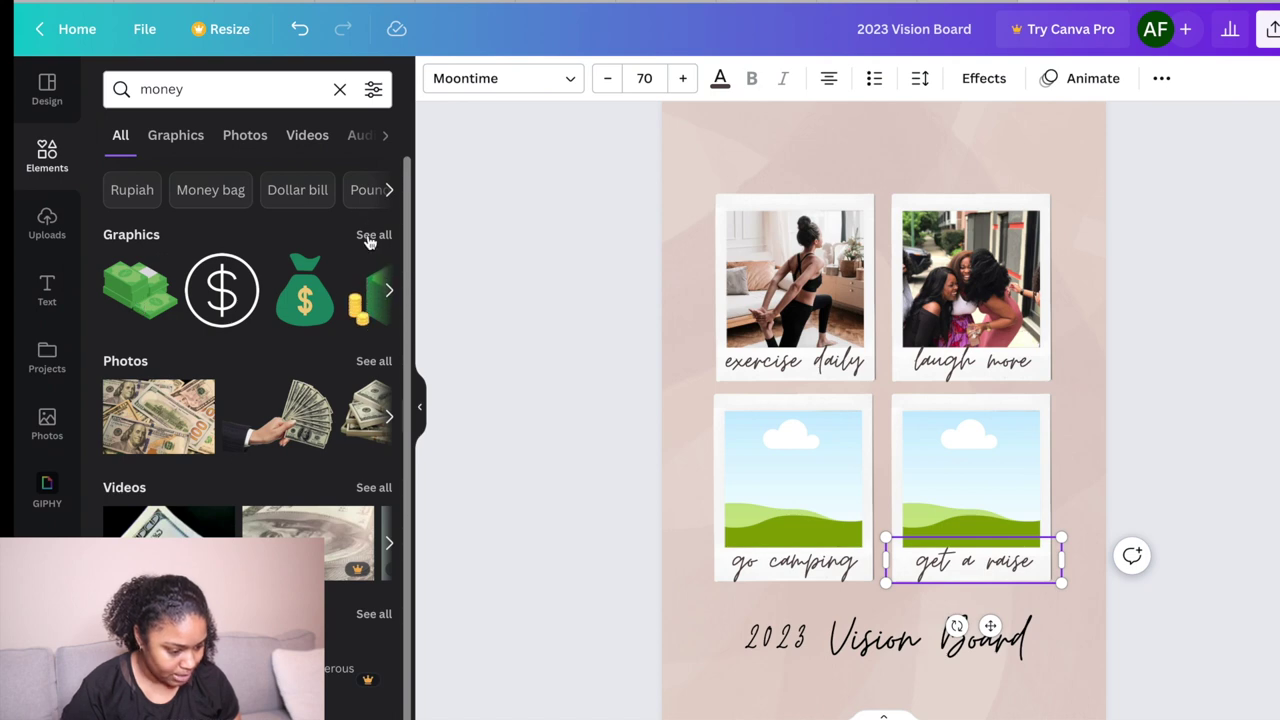
left_click(372, 236)
scroll(241, 480, "down", 5)
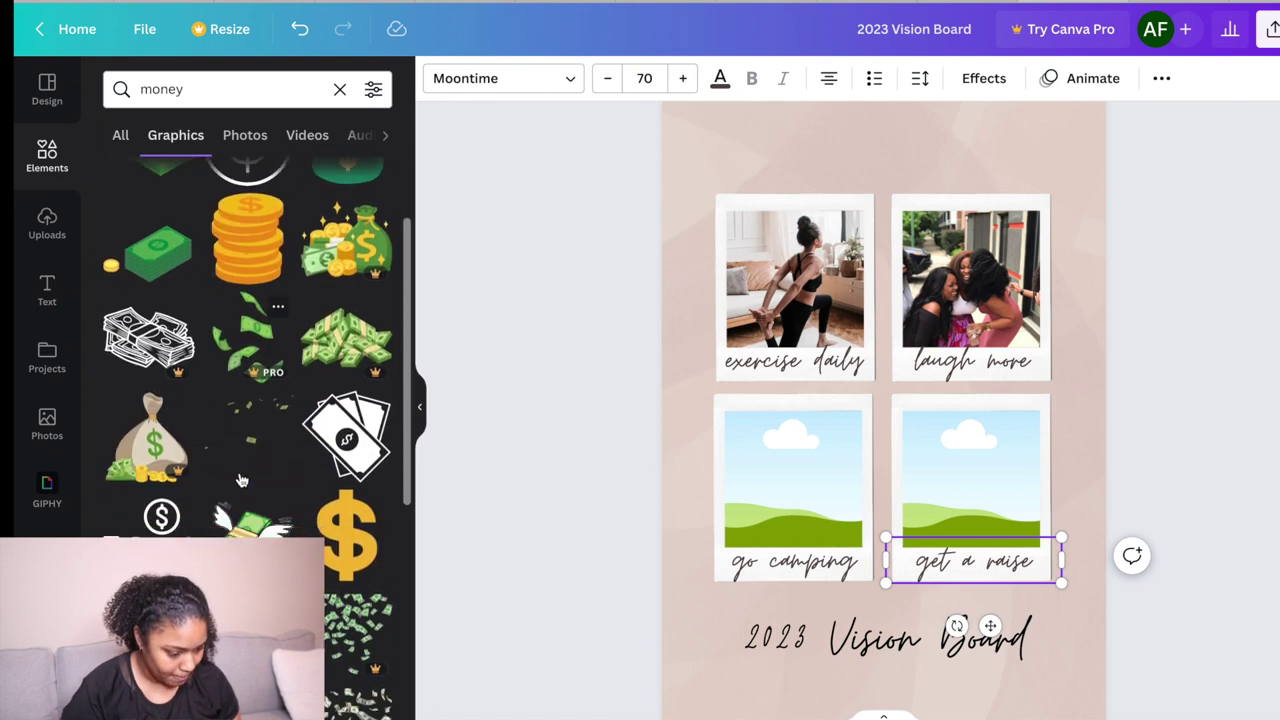
Step: Browse the money photos and place the photo of the woman lying on a bed with cash in the "get a raise" frame
left_click(243, 89)
left_click(340, 89)
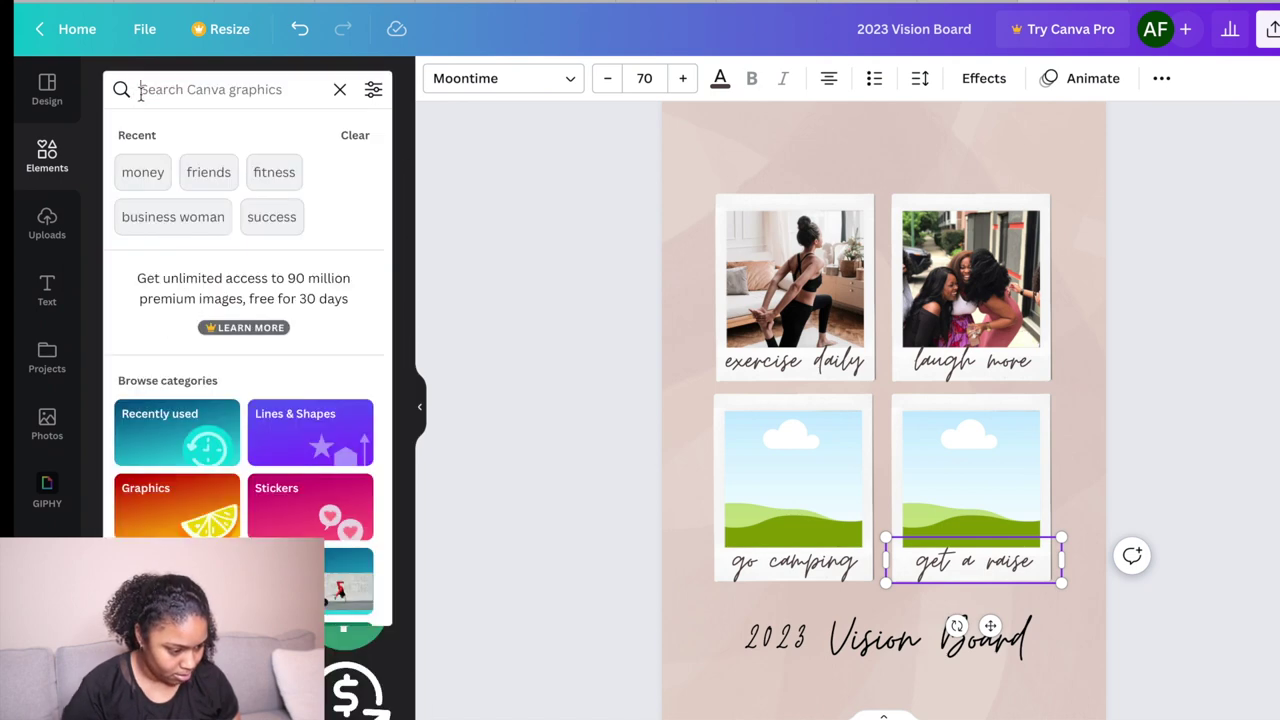
left_click(501, 189)
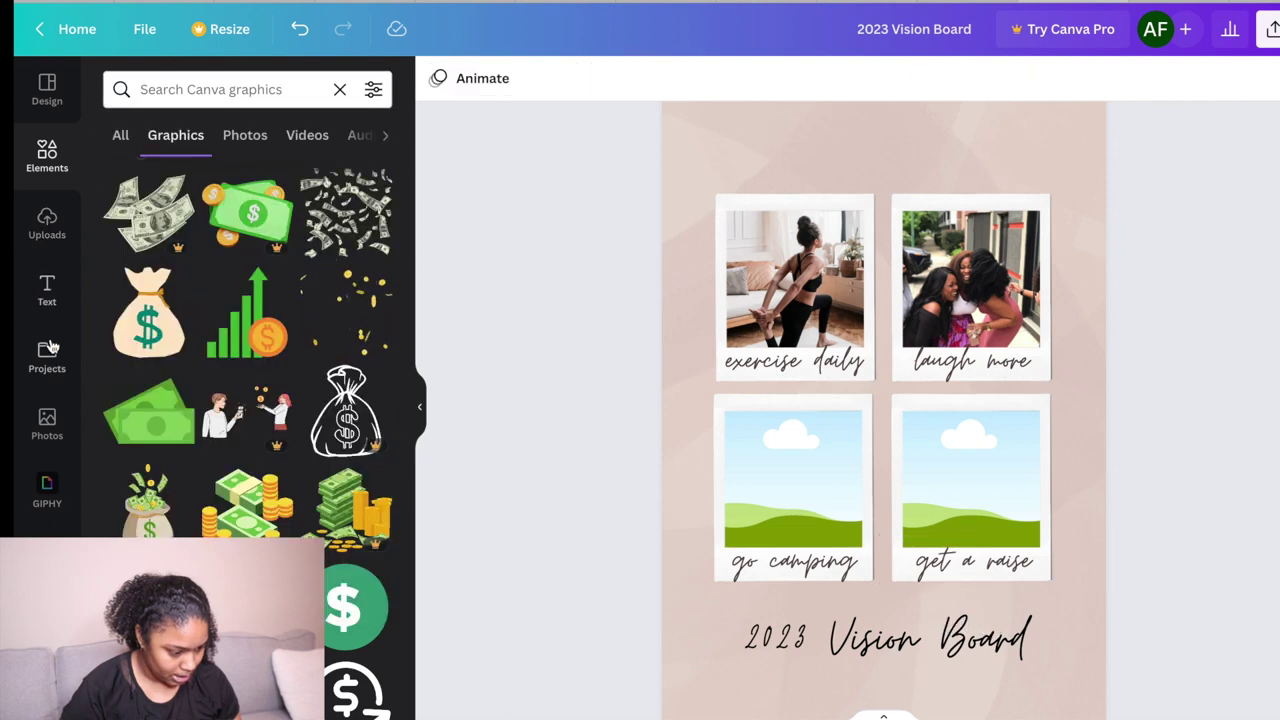
left_click(245, 135)
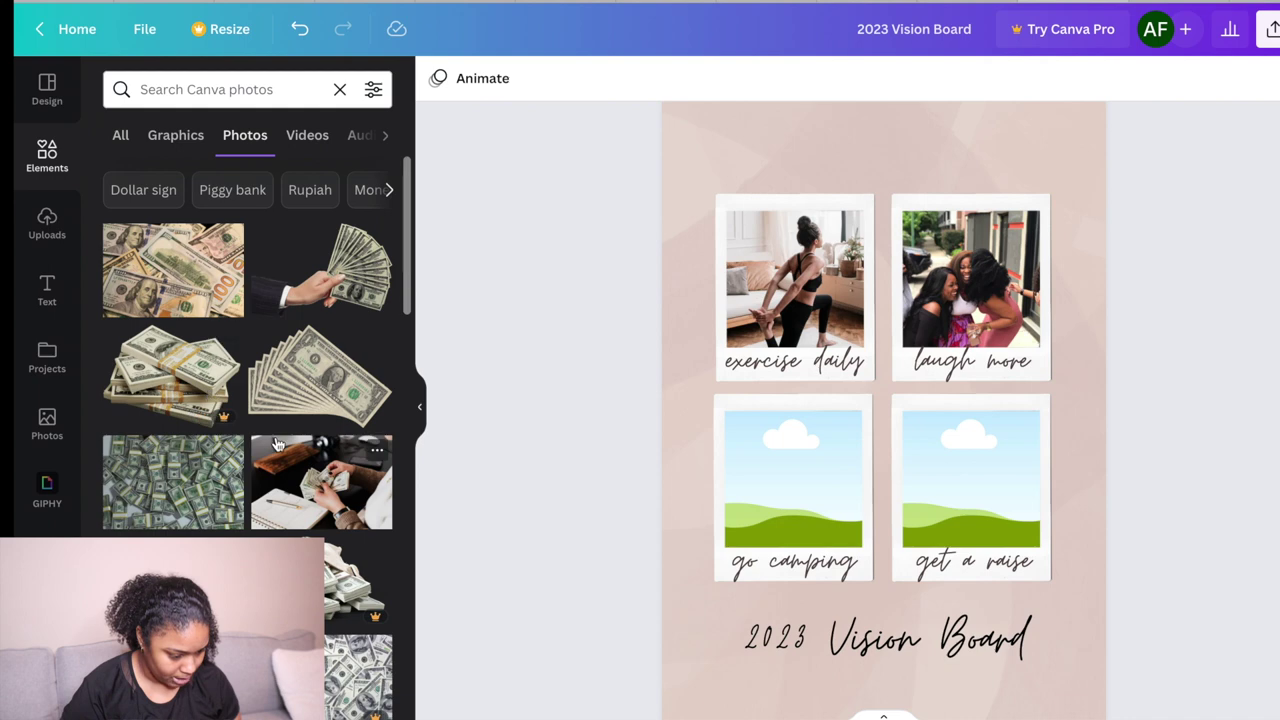
scroll(278, 443, "down", 2)
scroll(278, 443, "down", 5)
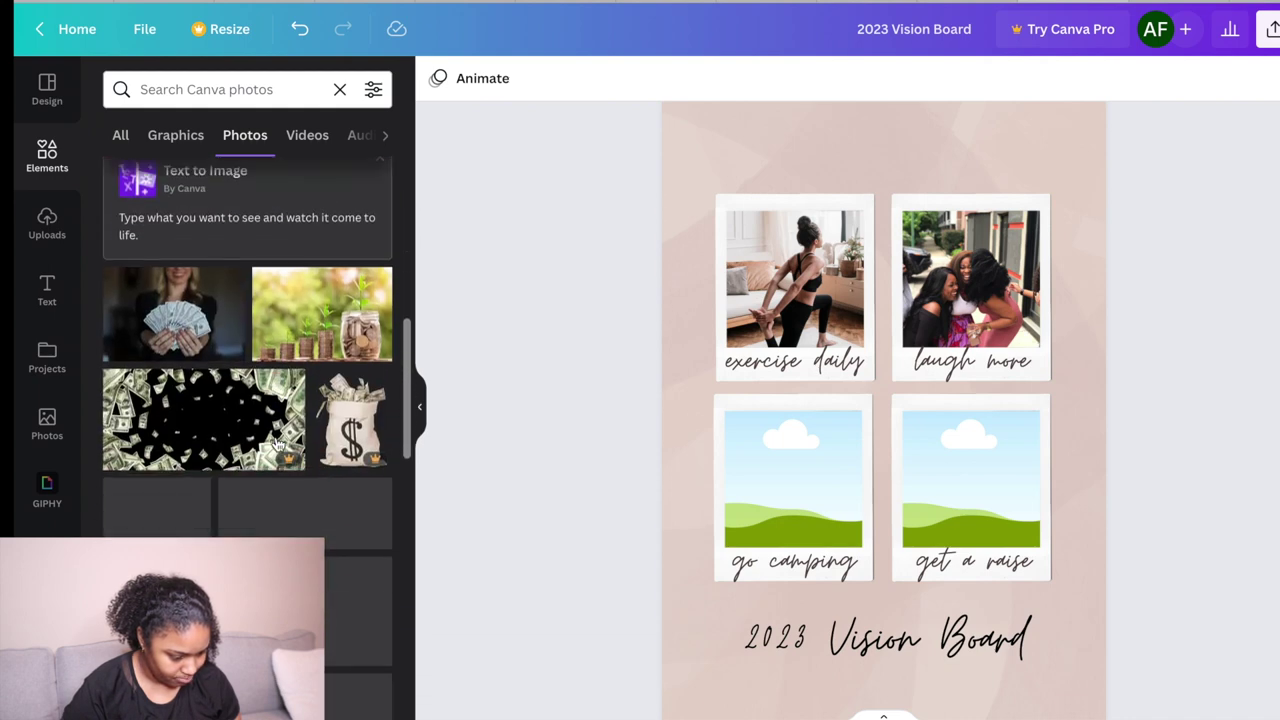
scroll(278, 443, "down", 5)
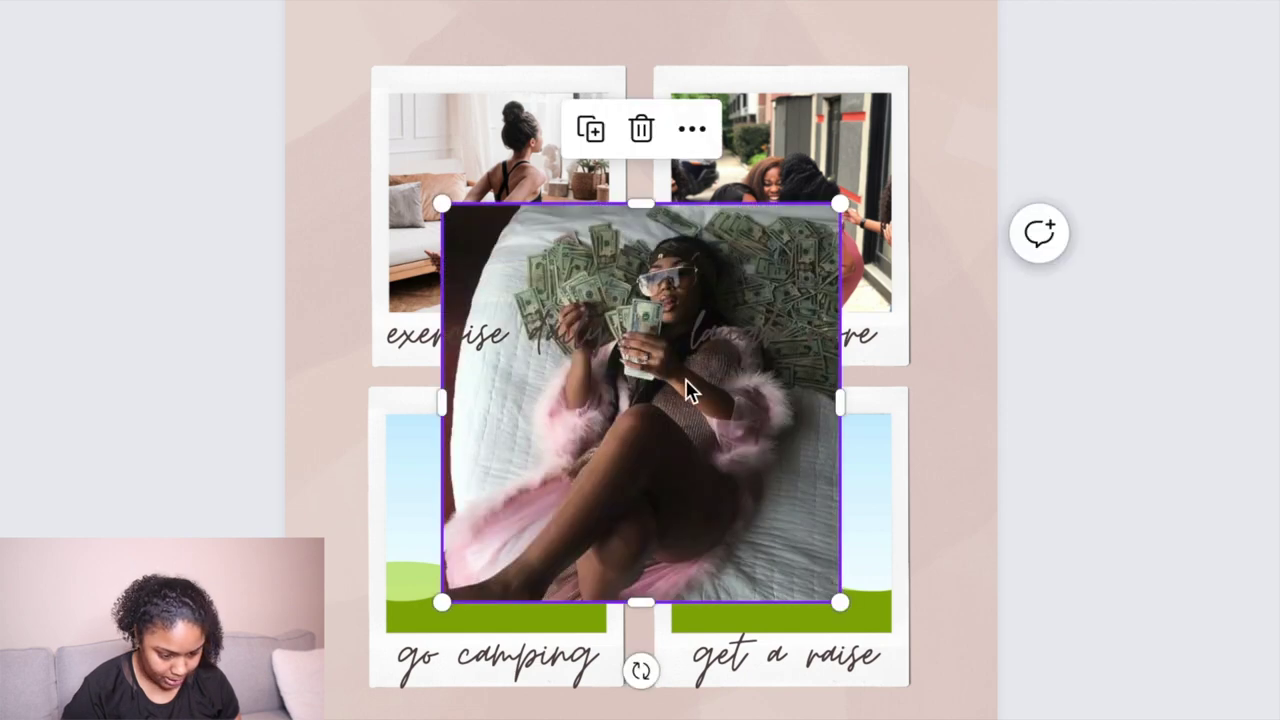
left_click_drag(690, 392, 837, 514)
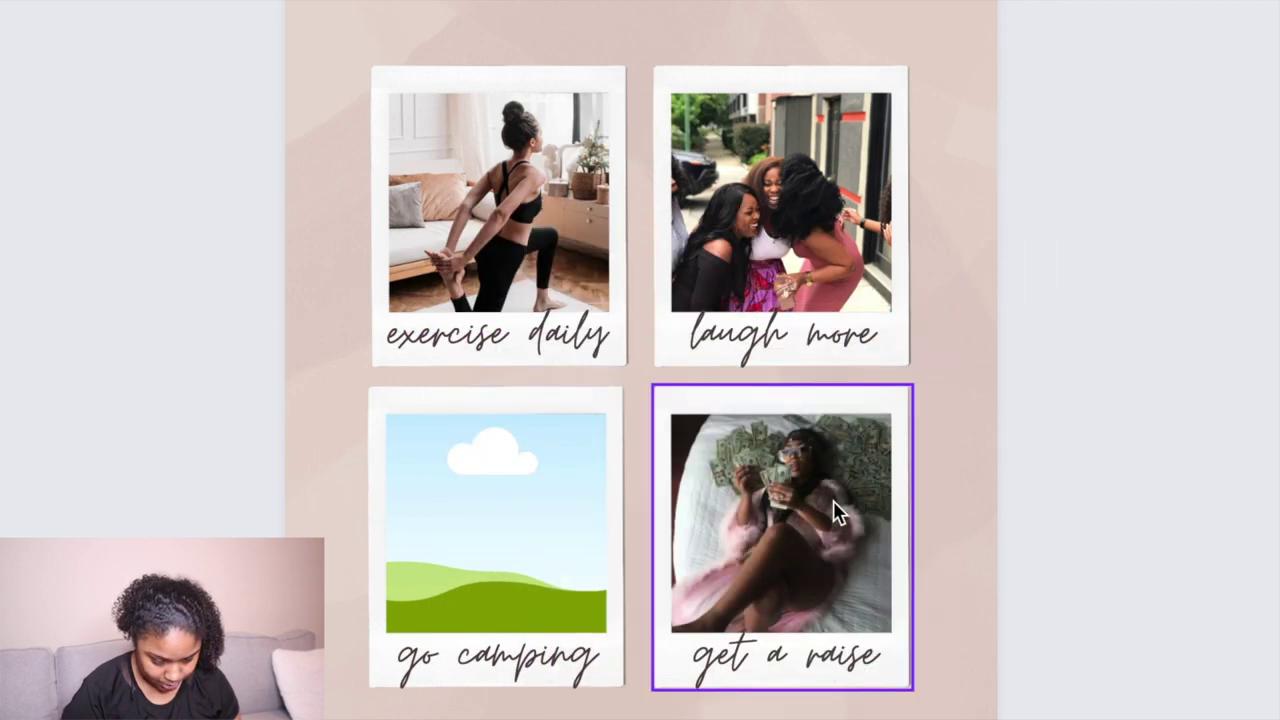
Step: Replace the "get a raise" caption with "Invest in stocks"
left_click(826, 677)
double_click(771, 651)
left_click(772, 654)
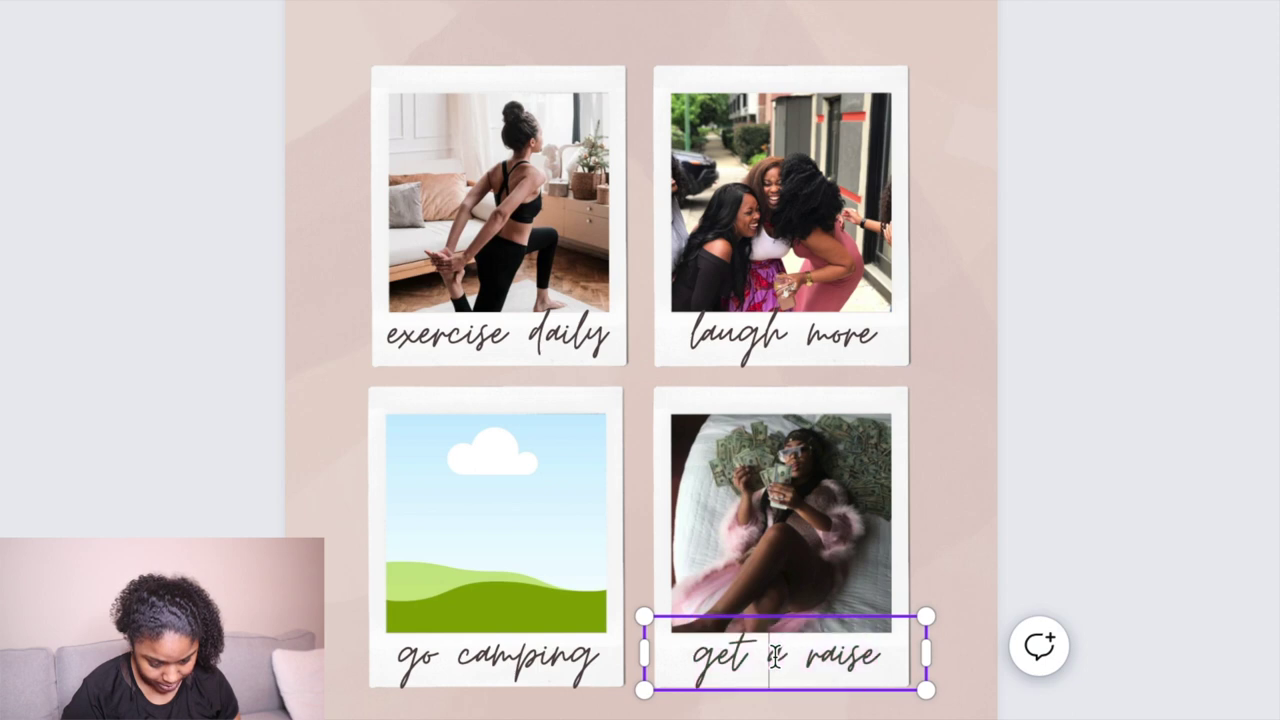
key("BackSpace")
key("BackSpace")
key("BackSpace")
key("BackSpace")
key("BackSpace")
key("BackSpace")
key("BackSpace")
key("BackSpace")
key("BackSpace")
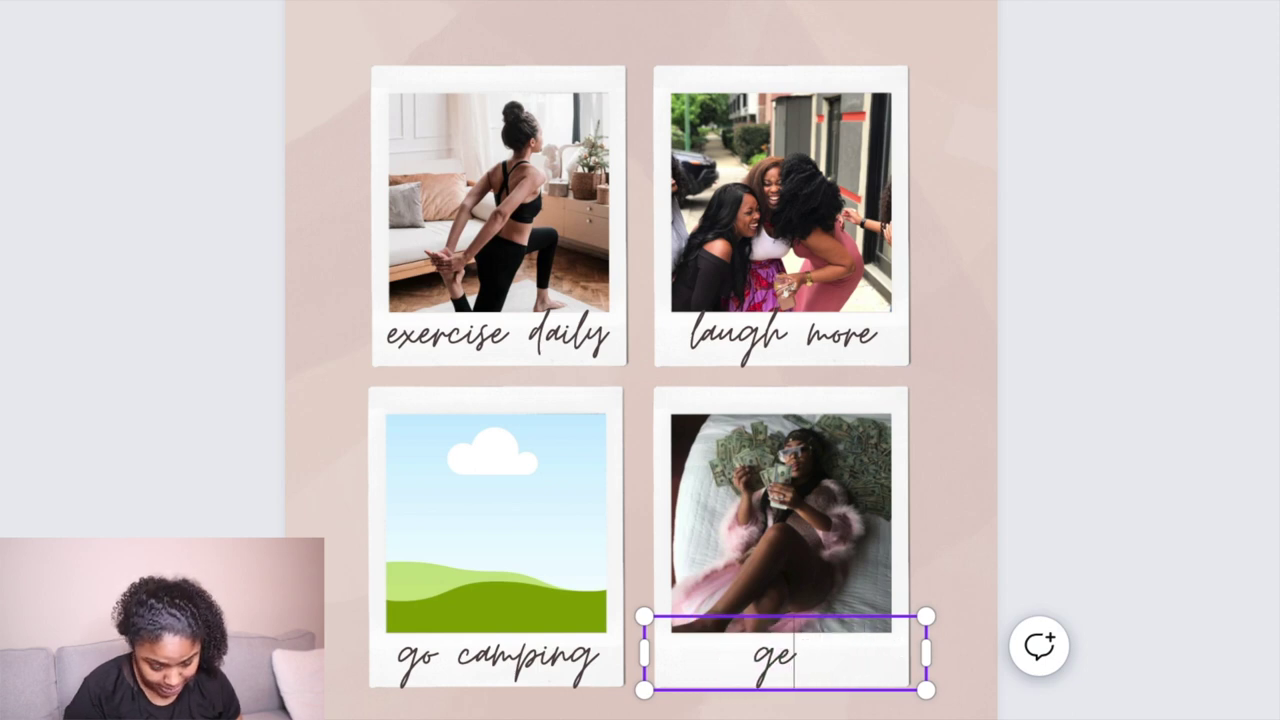
type("Invest i")
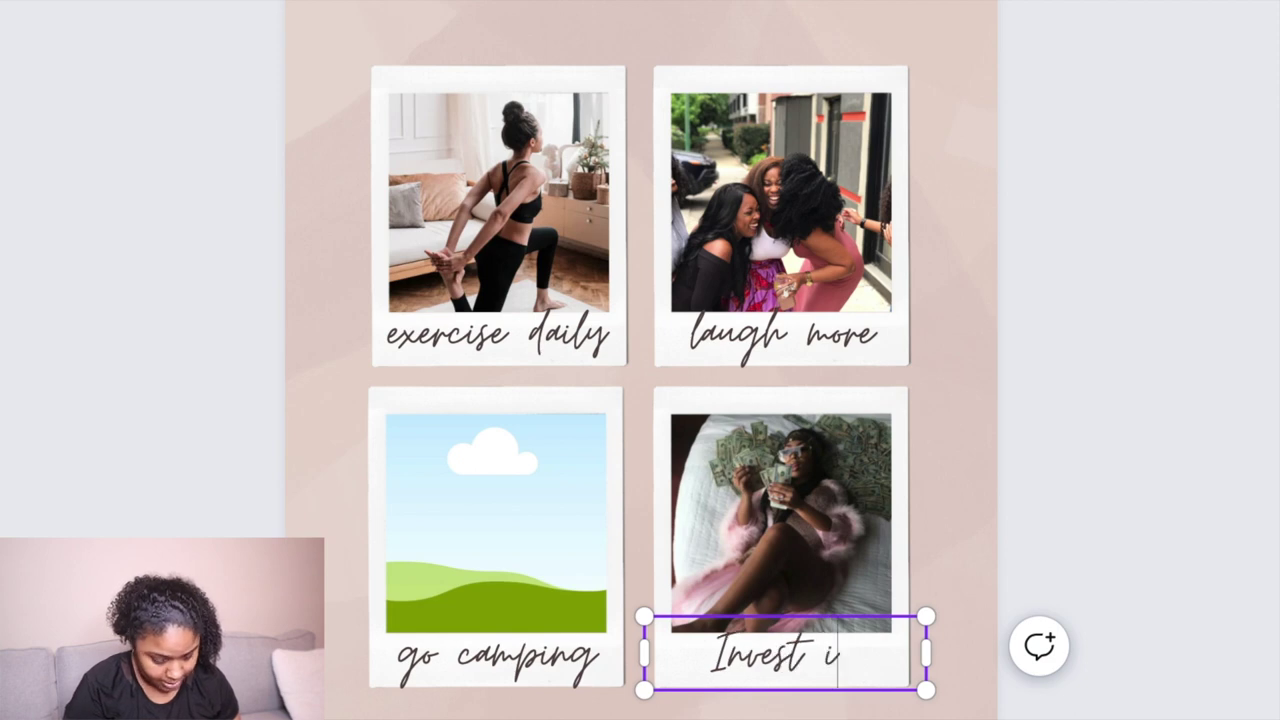
type("n stocks")
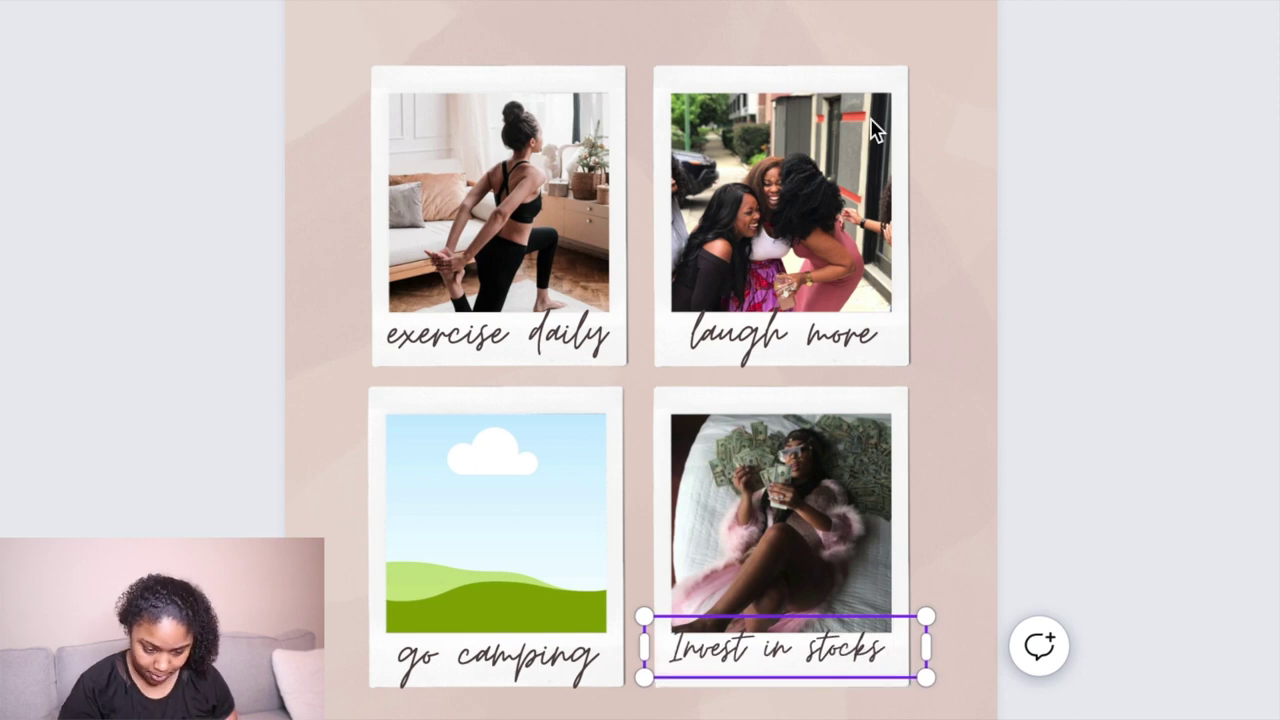
left_click(1110, 245)
Step: Replace the "laugh more" caption with "More time with friends"
left_click(846, 328)
left_click(841, 330)
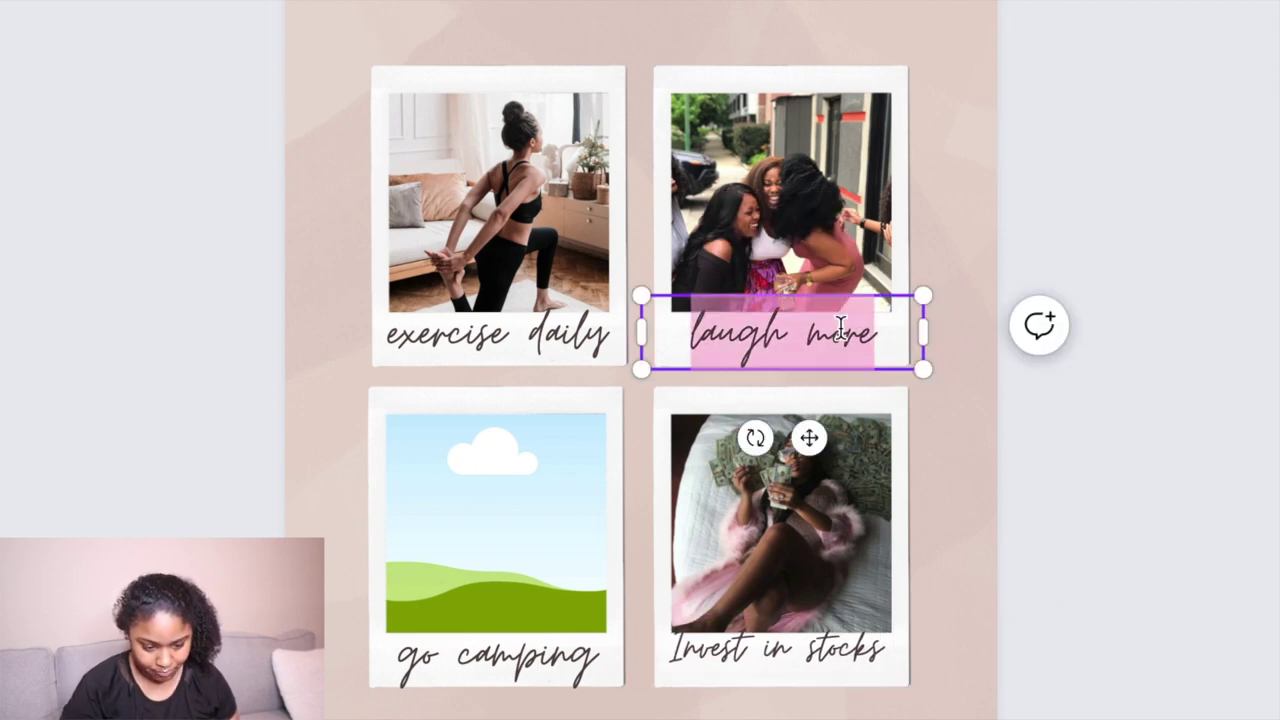
left_click(744, 333)
left_click_drag(708, 337, 870, 337)
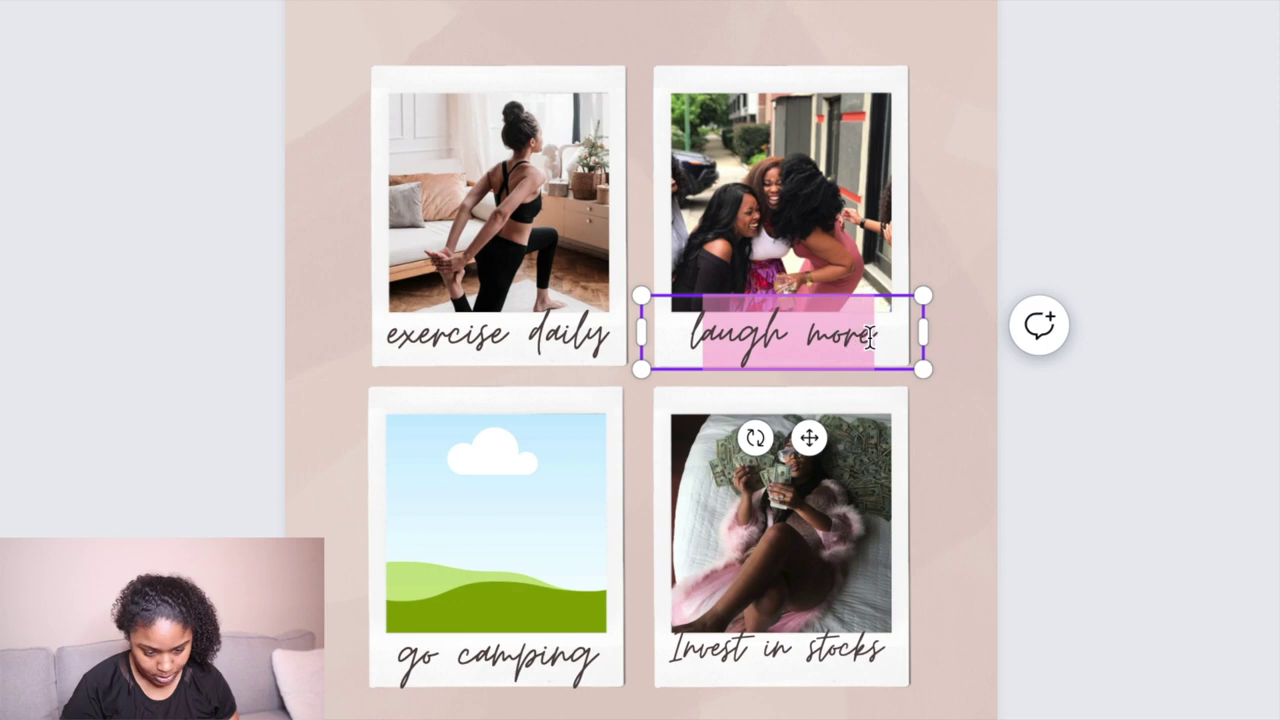
key("BackSpace")
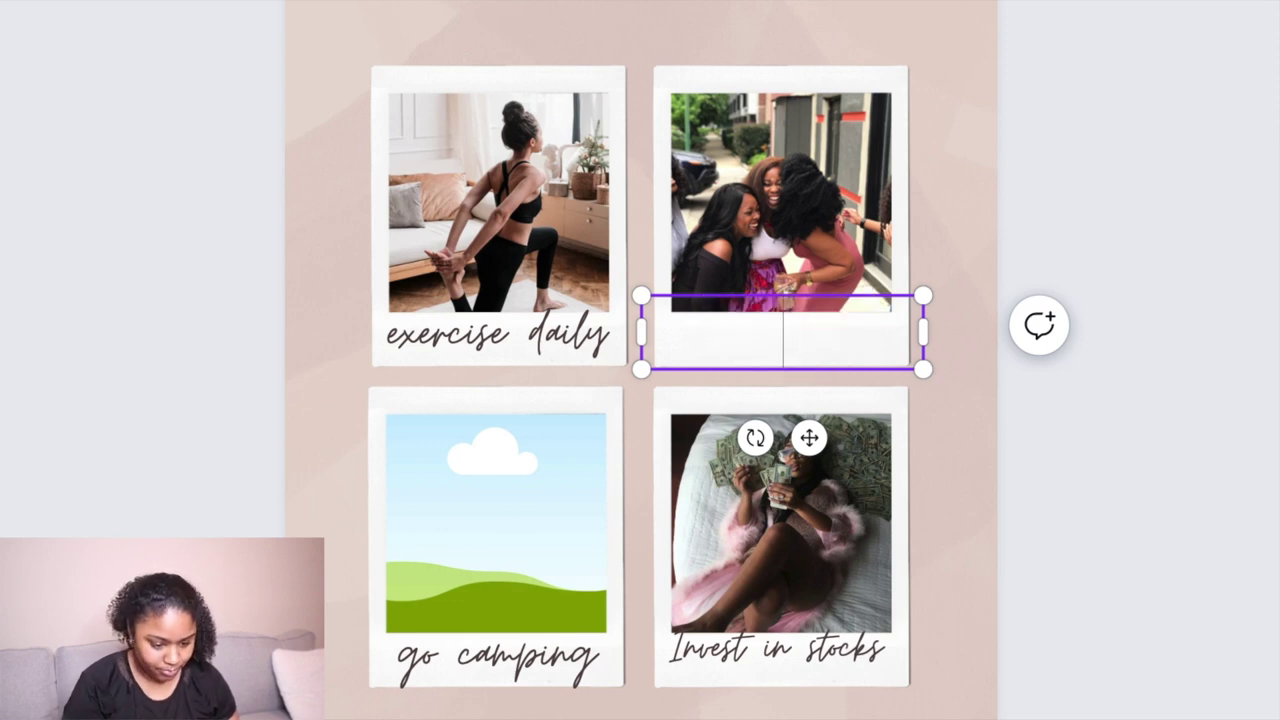
type("More time with")
key("Return")
type("friends")
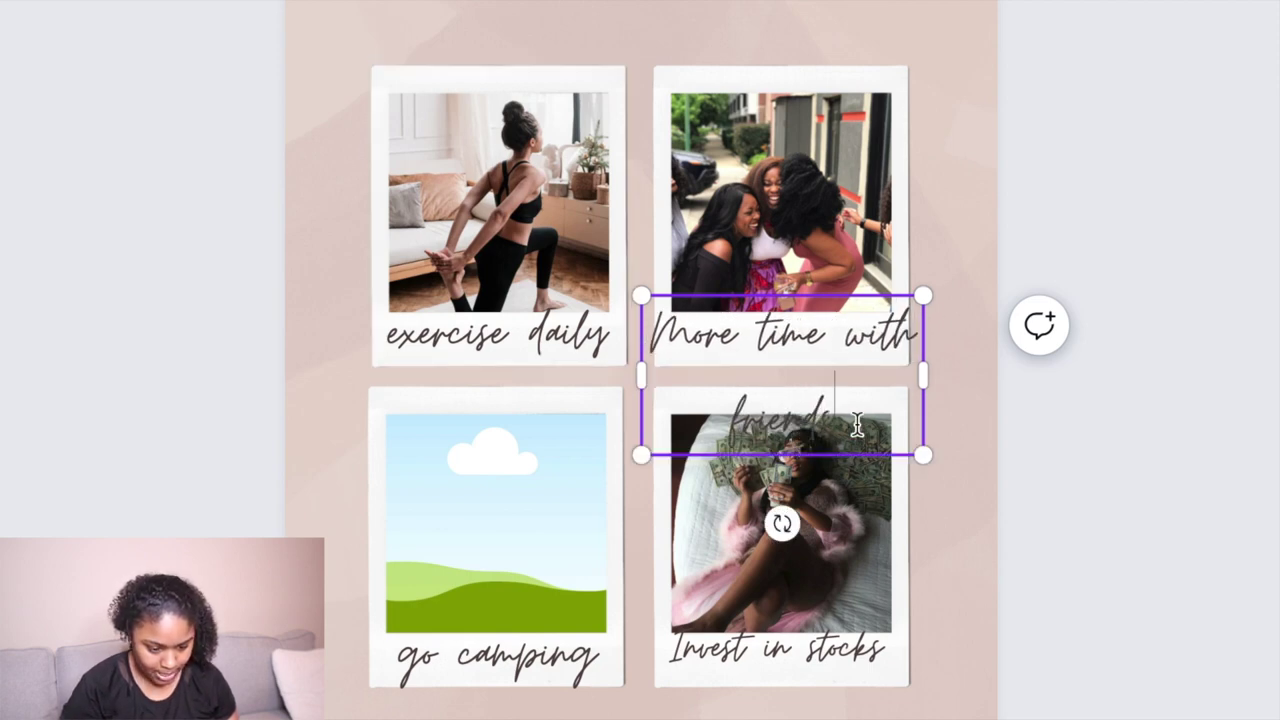
Step: Reduce the font size of the "More time with friends" caption until the text fits on one line
key("ctrl+a")
key("ctrl+shift+comma")
key("ctrl+shift+comma")
key("ctrl+shift+comma")
key("ctrl+shift+comma")
key("ctrl+shift+comma")
key("ctrl+shift+comma")
key("ctrl+shift+comma")
key("ctrl+shift+comma")
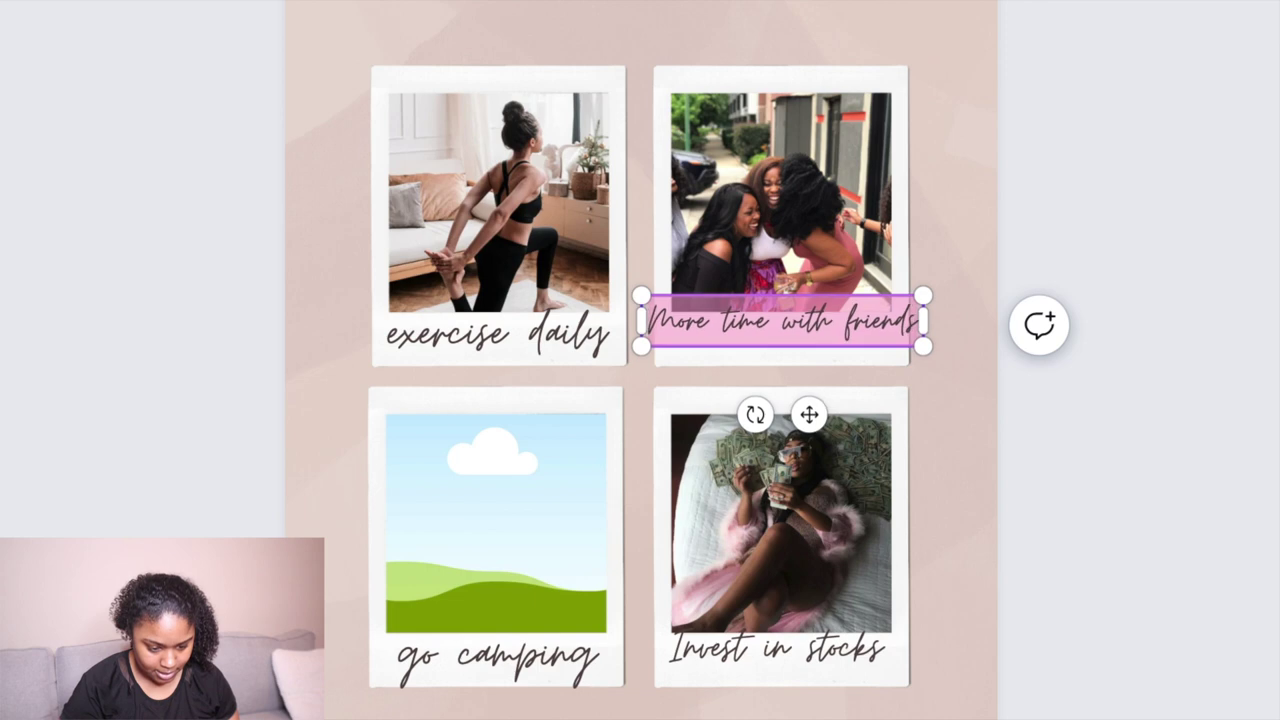
key("ctrl+shift+period")
key("ctrl+shift+period")
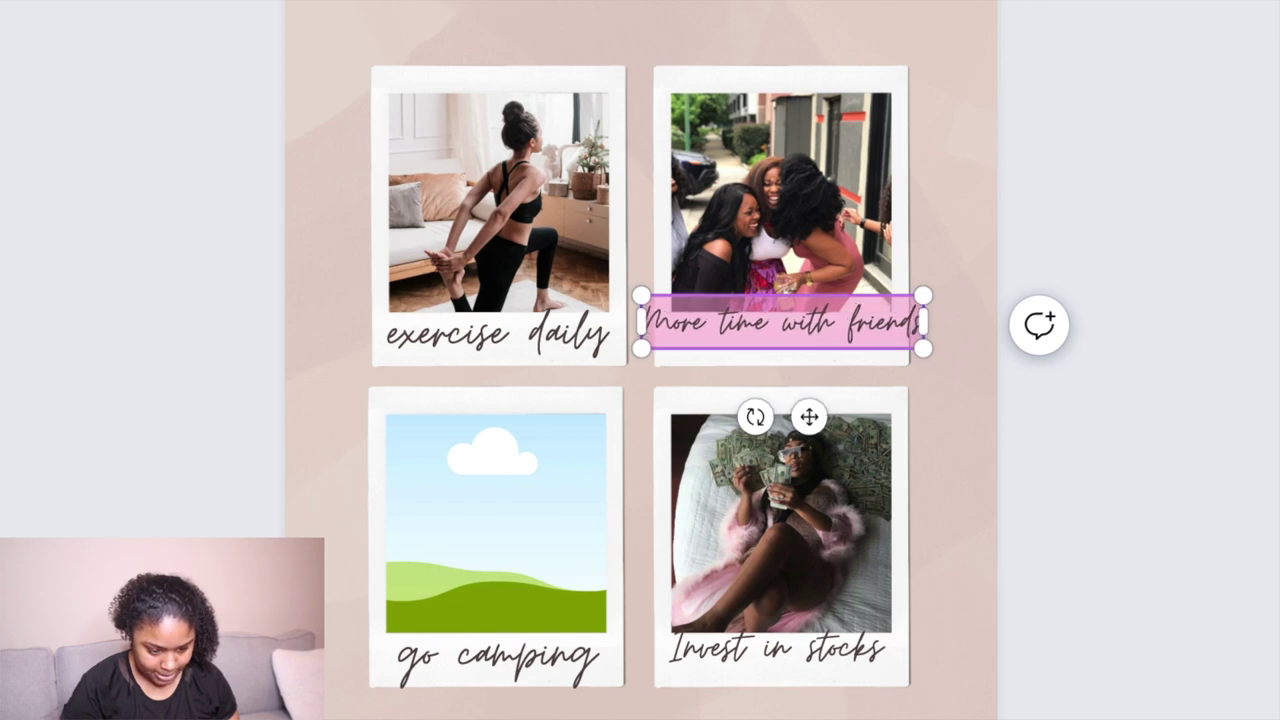
key("ctrl+shift+period")
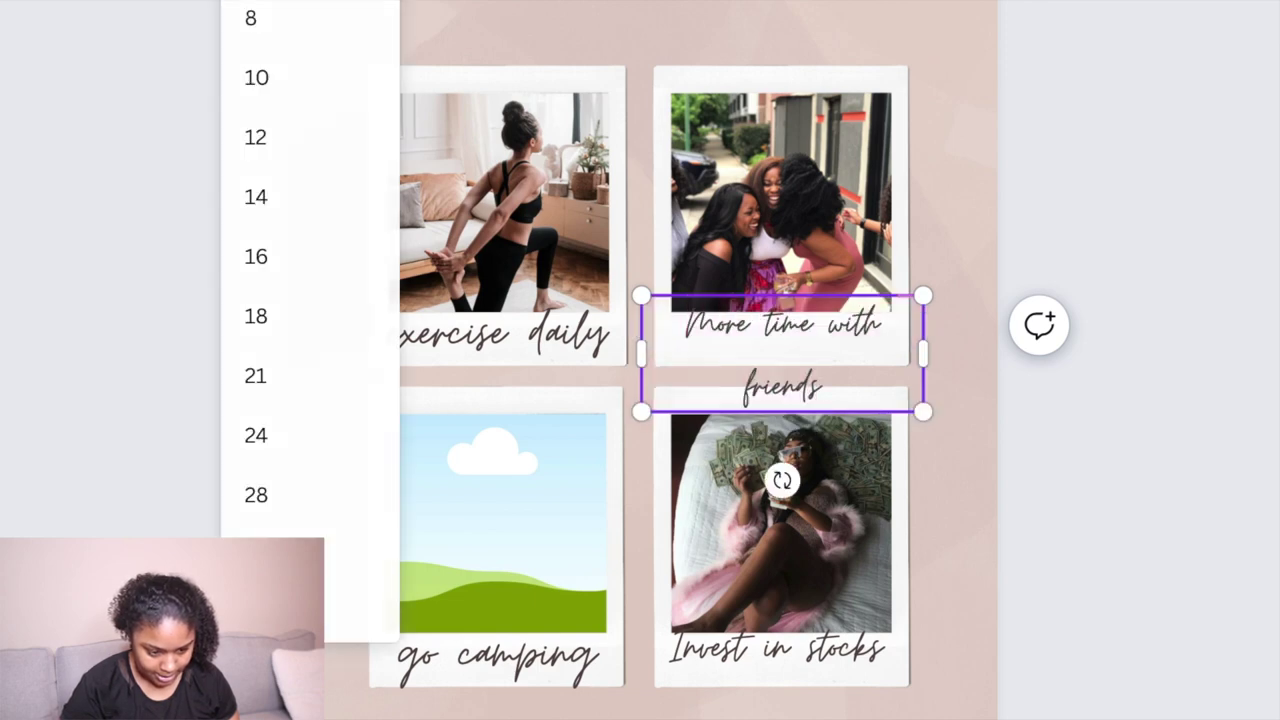
key("ctrl+shift+comma")
left_click(1143, 271)
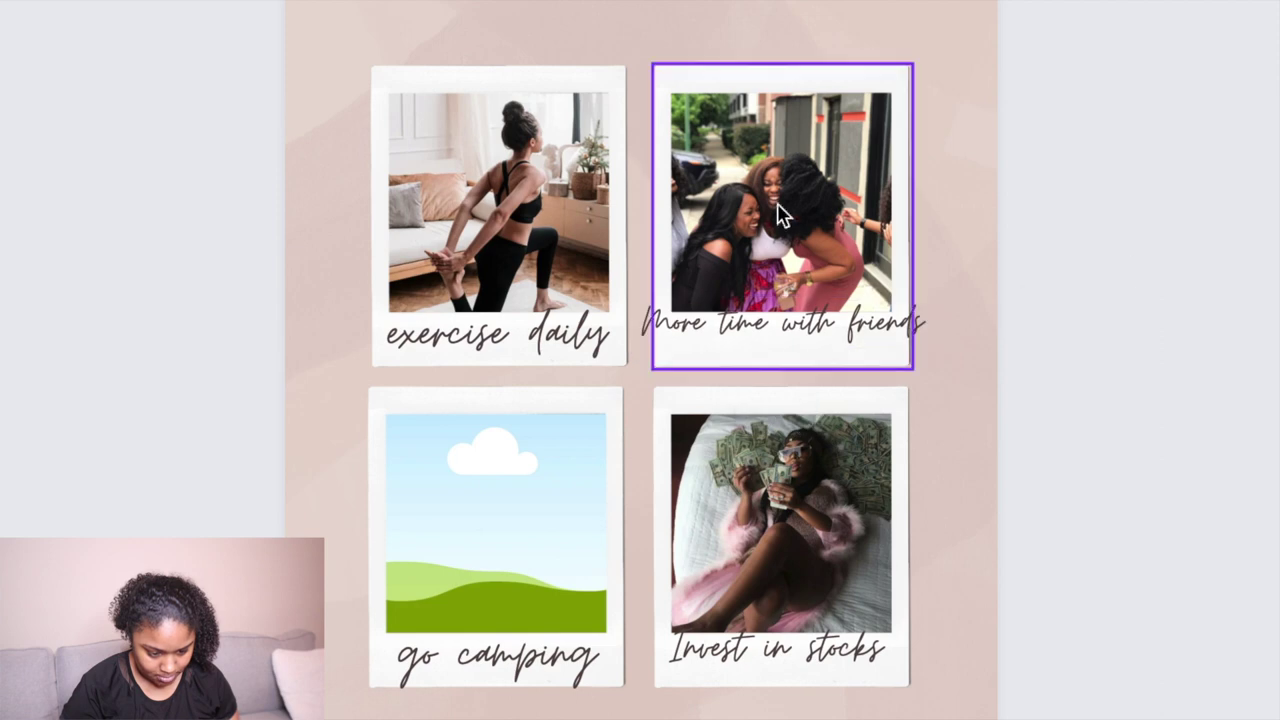
Step: Set the "More time with friends" caption to font size 43 and centre it lower on the polaroid's white border
left_click(712, 330)
left_click(763, 318)
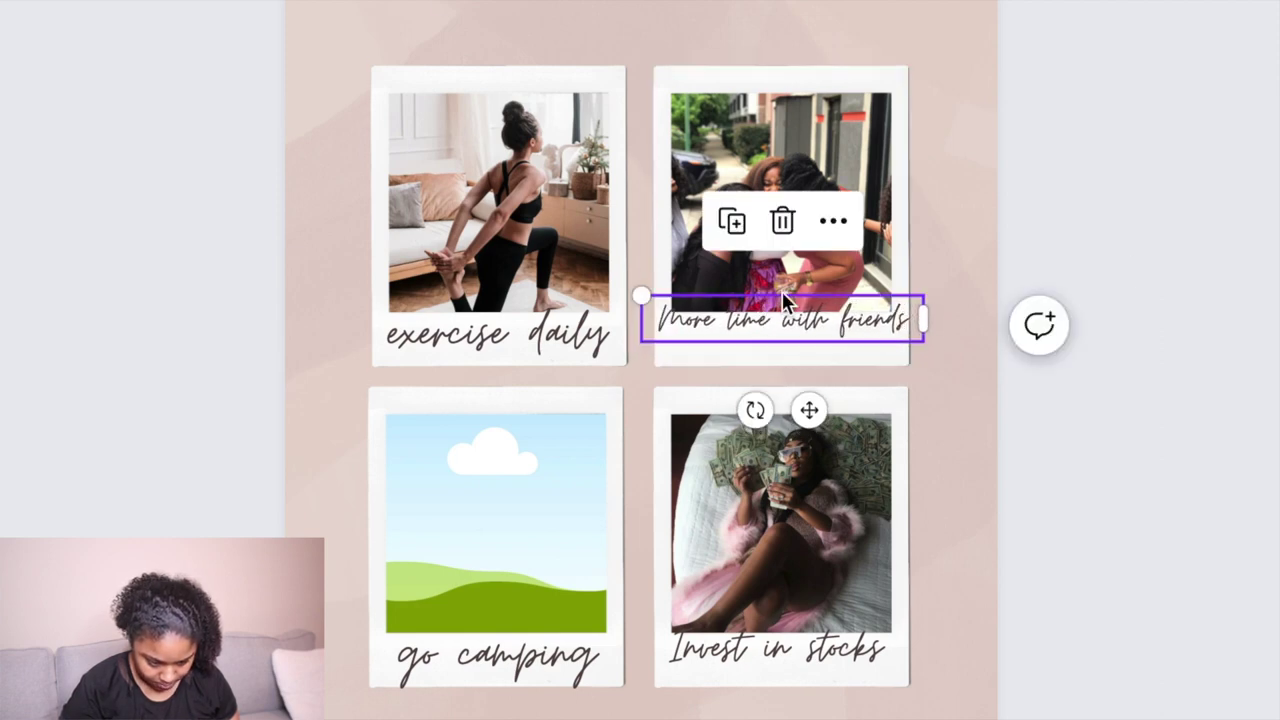
left_click_drag(810, 406, 814, 426)
left_click_drag(835, 524, 834, 535)
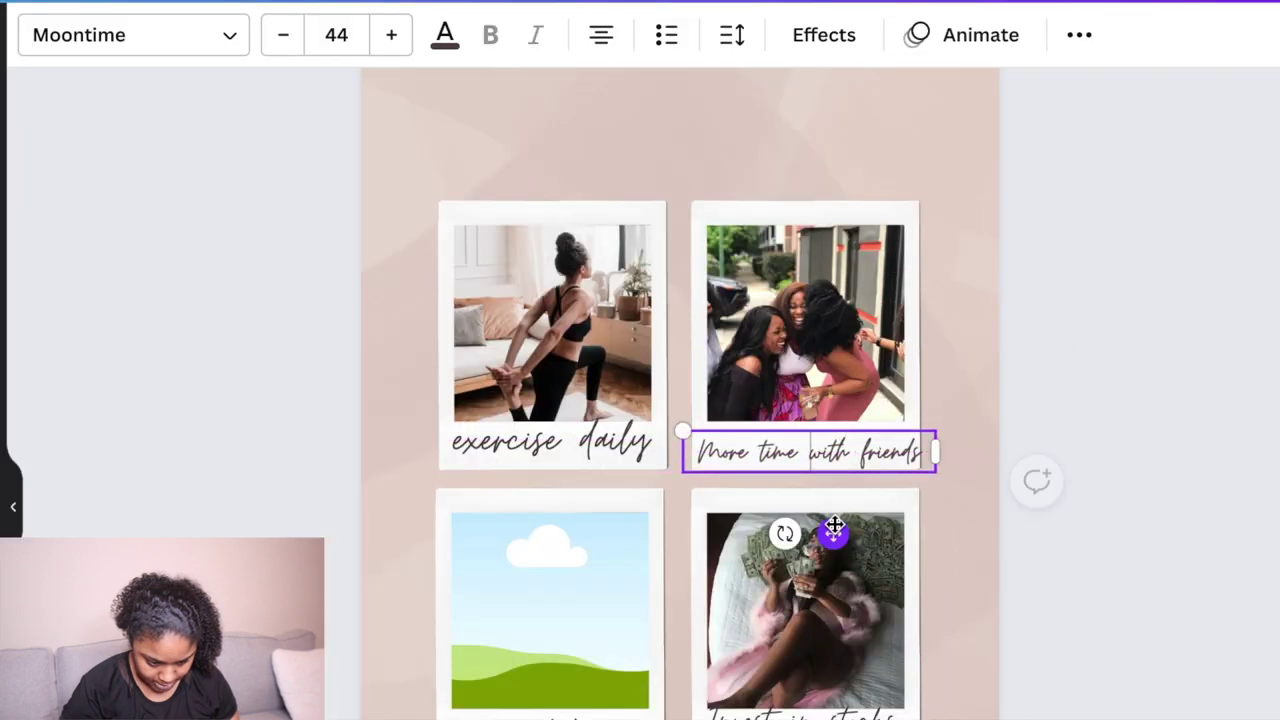
left_click(285, 40)
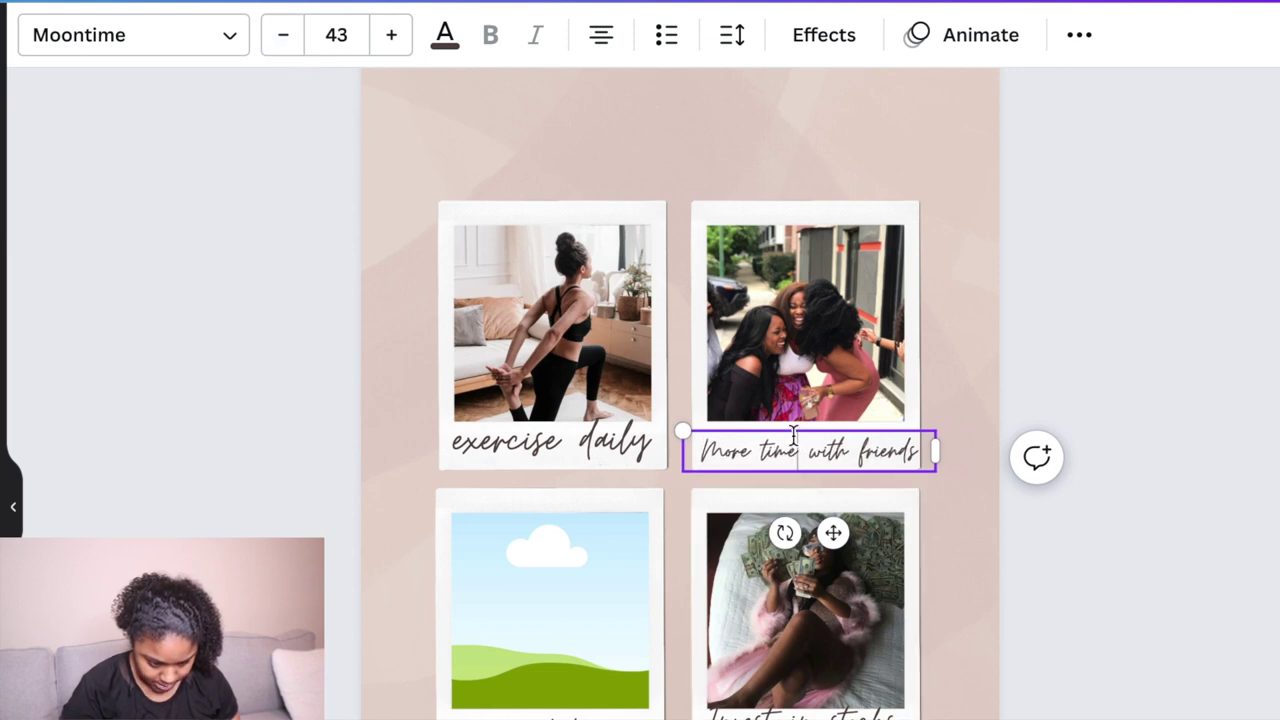
left_click(1055, 333)
mouse_move(817, 442)
left_mouse_down()
mouse_move(826, 456)
mouse_move(817, 451)
left_mouse_up()
Step: Set the "Invest in stocks" caption to font size 43 and move it slightly lower on its polaroid
left_click(810, 712)
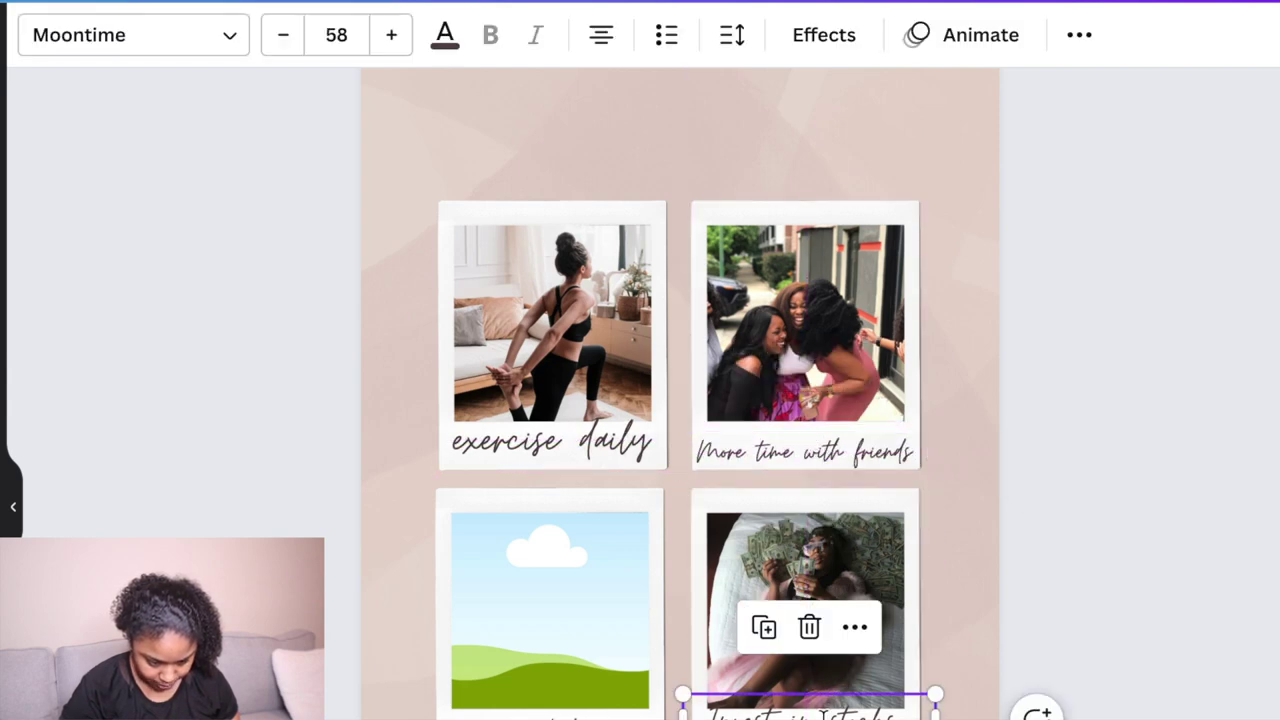
left_click(284, 35)
left_click(284, 35)
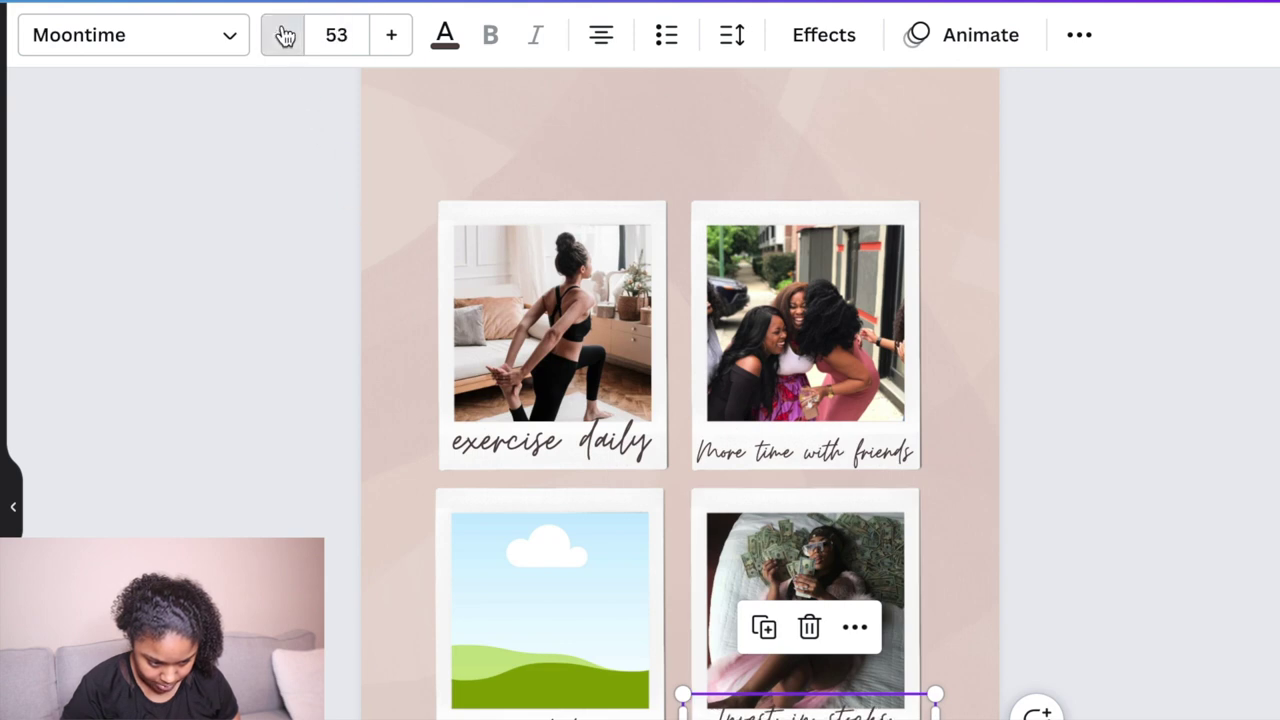
left_click(284, 35)
left_click(284, 35)
left_click(284, 35)
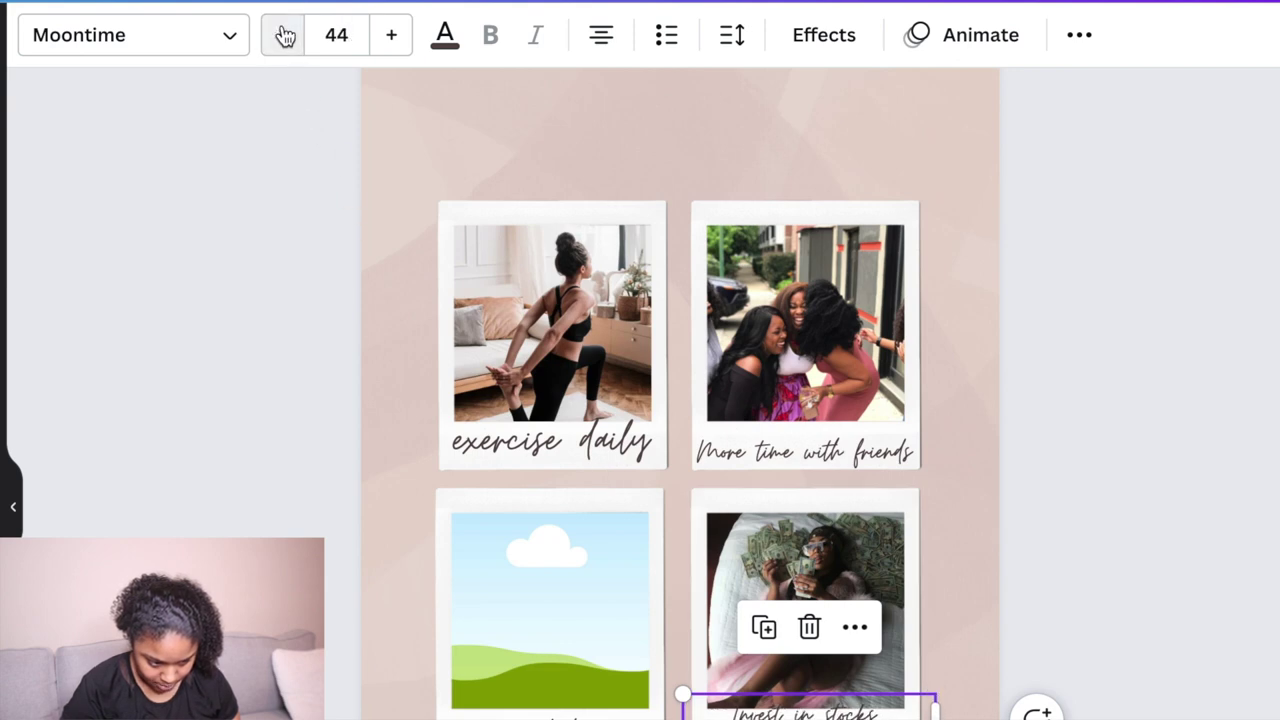
left_click_drag(815, 712, 815, 719)
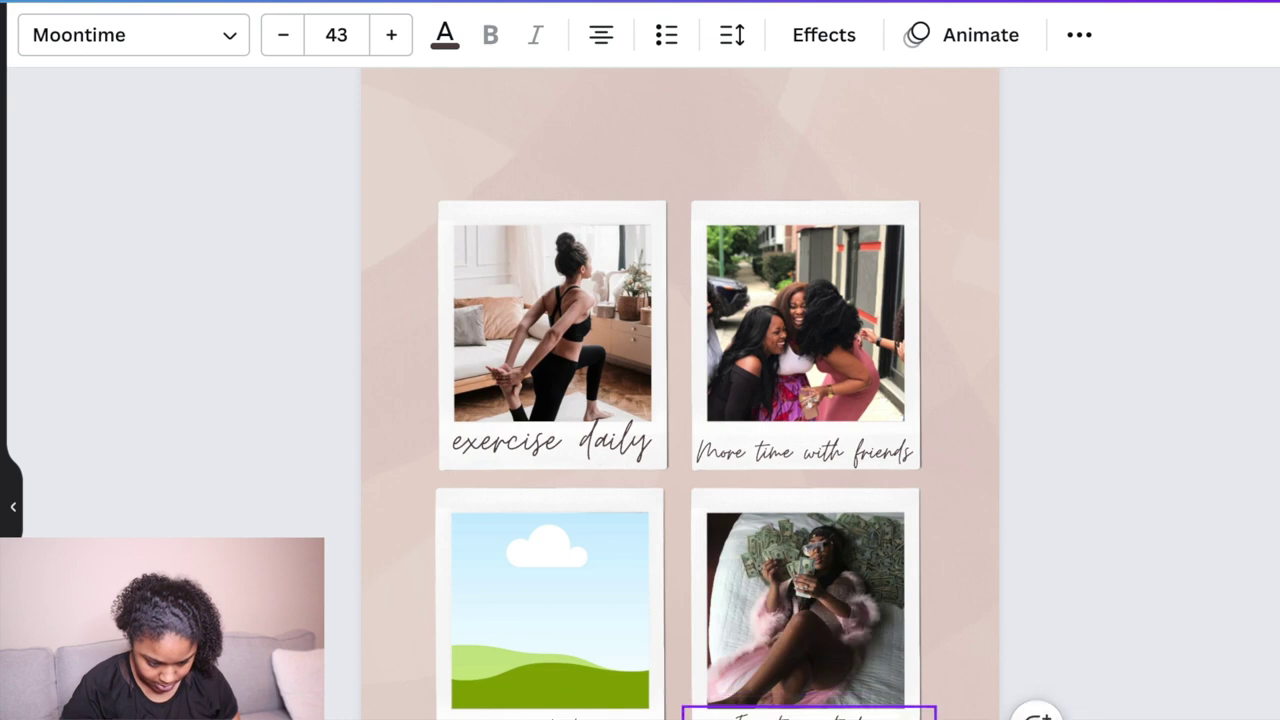
left_click(1138, 434)
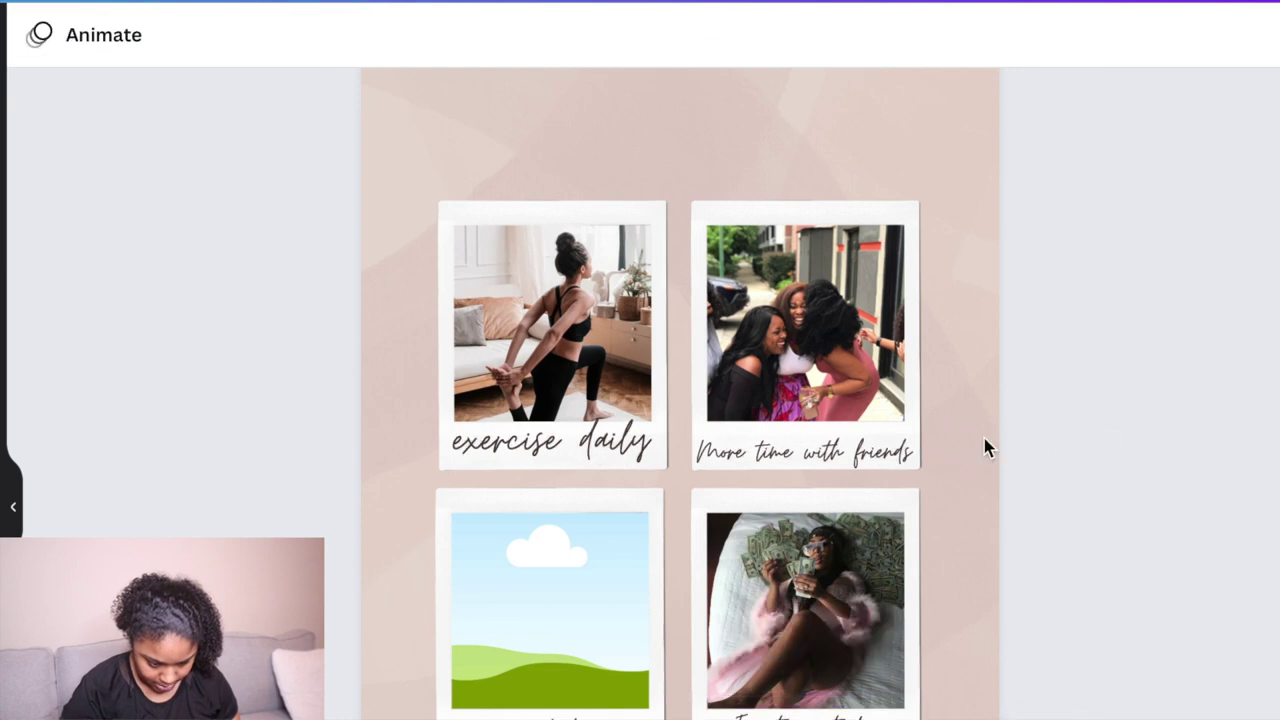
Step: Move the "More time with friends" caption slightly up, level with the "exercise daily" caption and centred on its polaroid
left_click(872, 445)
left_click_drag(872, 445, 873, 447)
left_click(1097, 337)
left_click(837, 468)
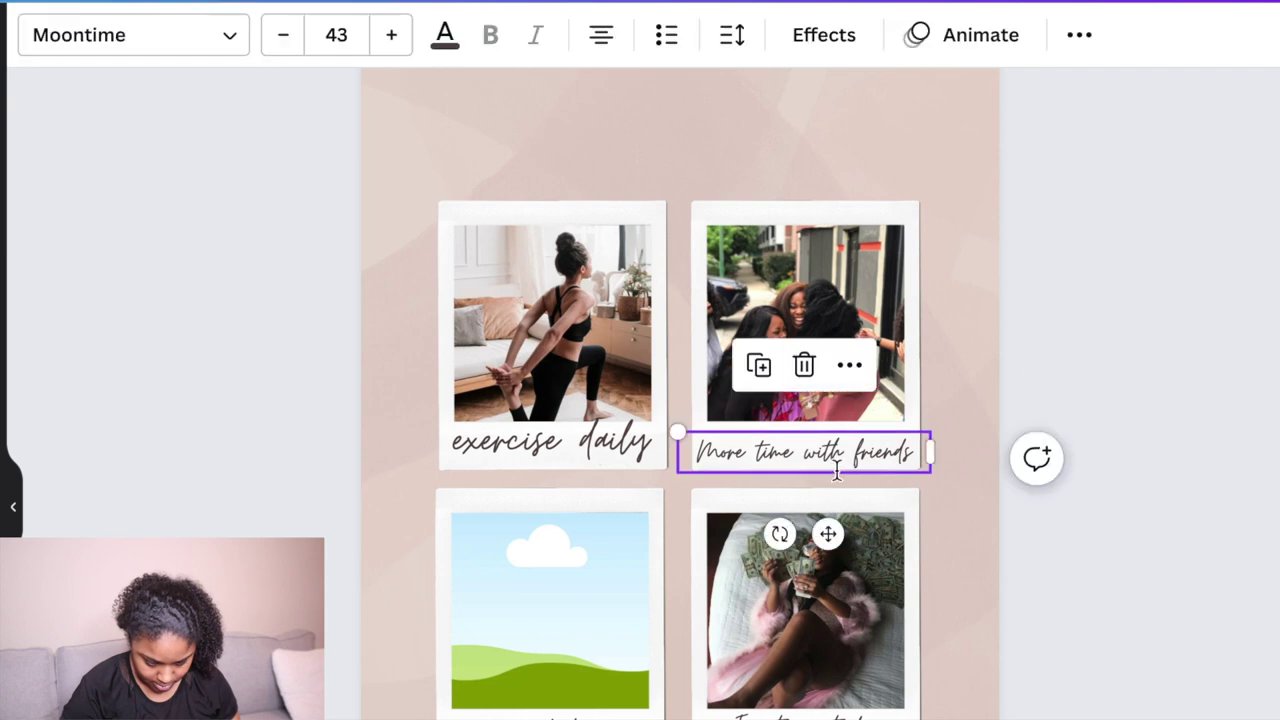
left_click_drag(837, 472, 837, 451)
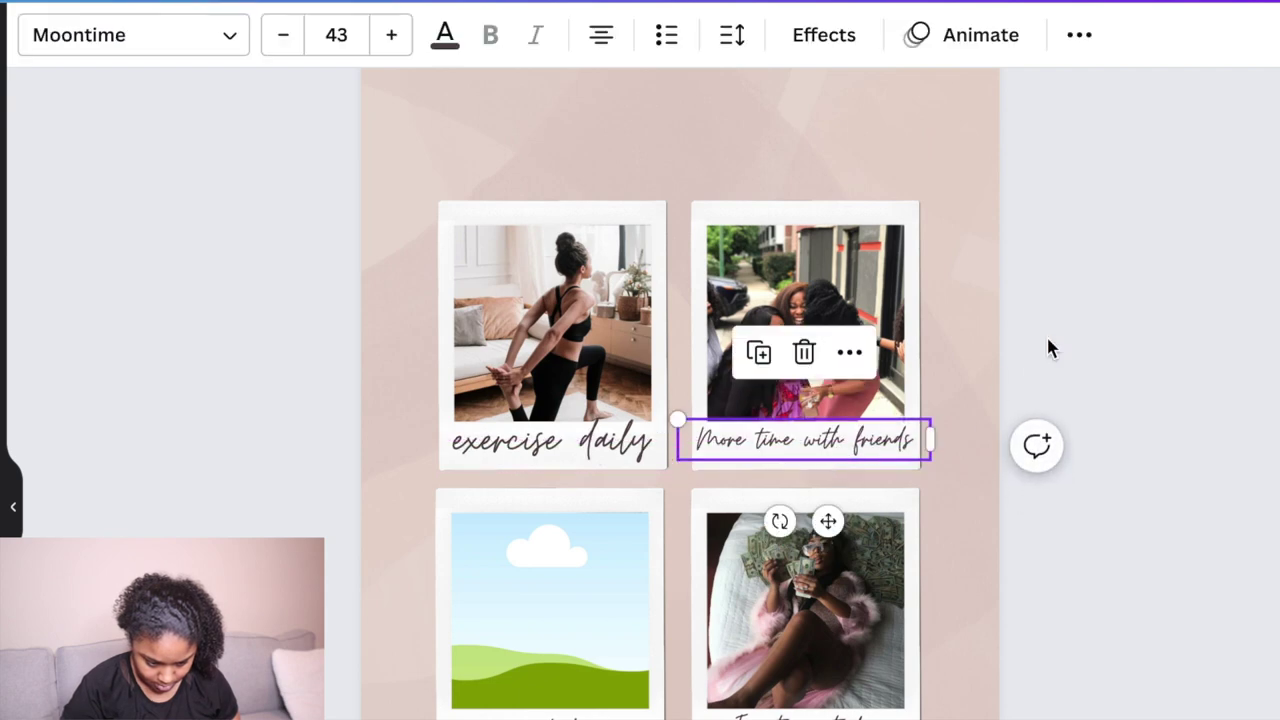
left_click(1077, 317)
left_click(761, 451)
left_click_drag(761, 451, 766, 458)
left_click(1134, 286)
left_click(849, 440)
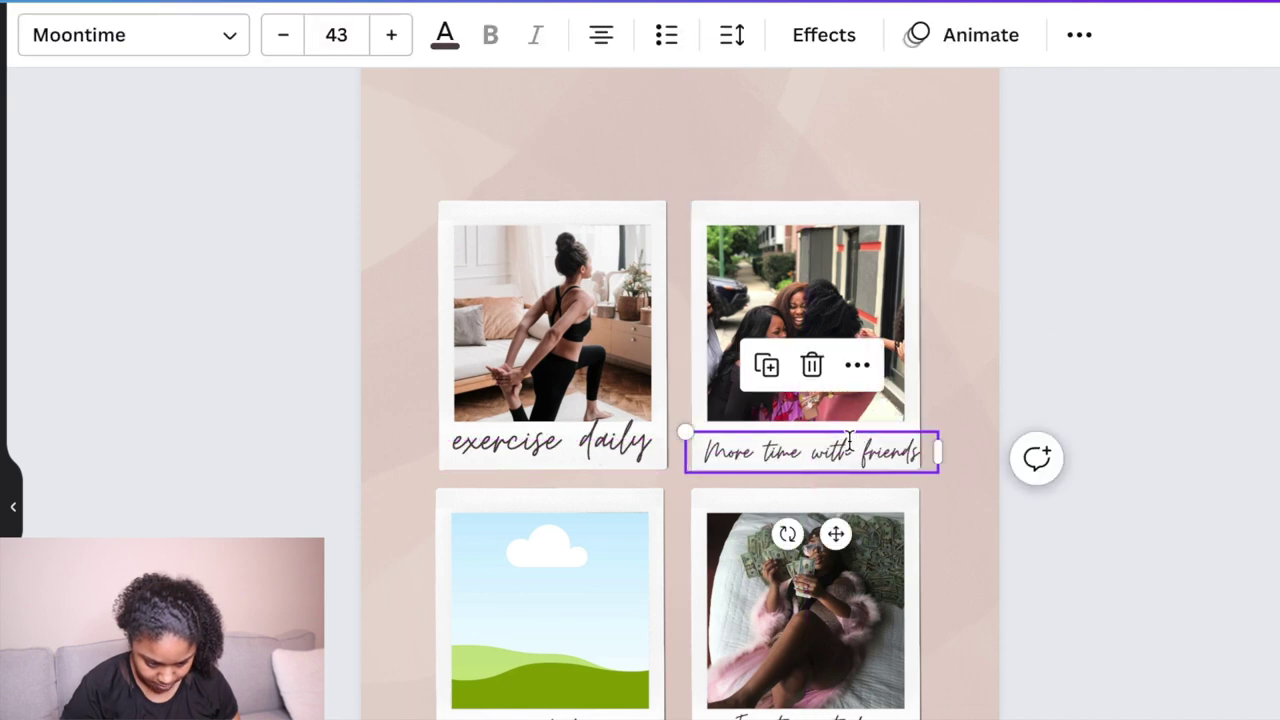
left_click_drag(845, 440, 843, 435)
left_click(1165, 268)
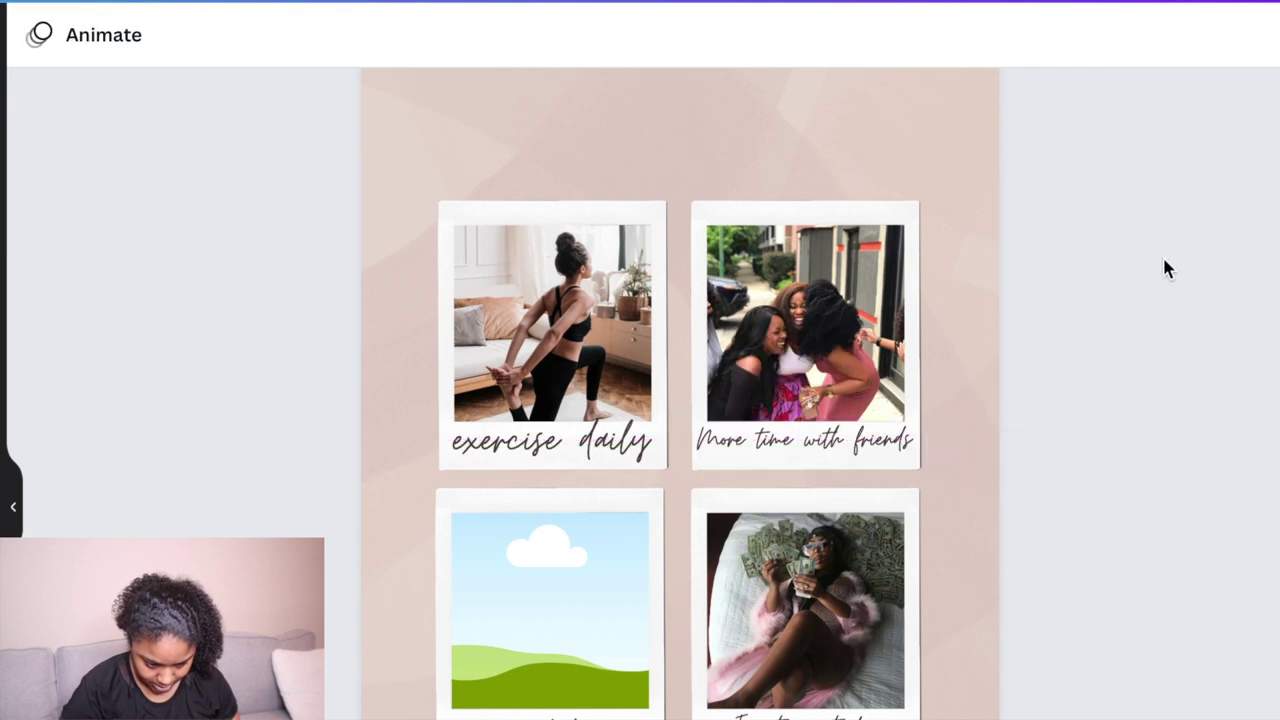
Step: Set the "exercise daily" caption to font size 42 and centre it lower on its polaroid's white border
left_click(606, 442)
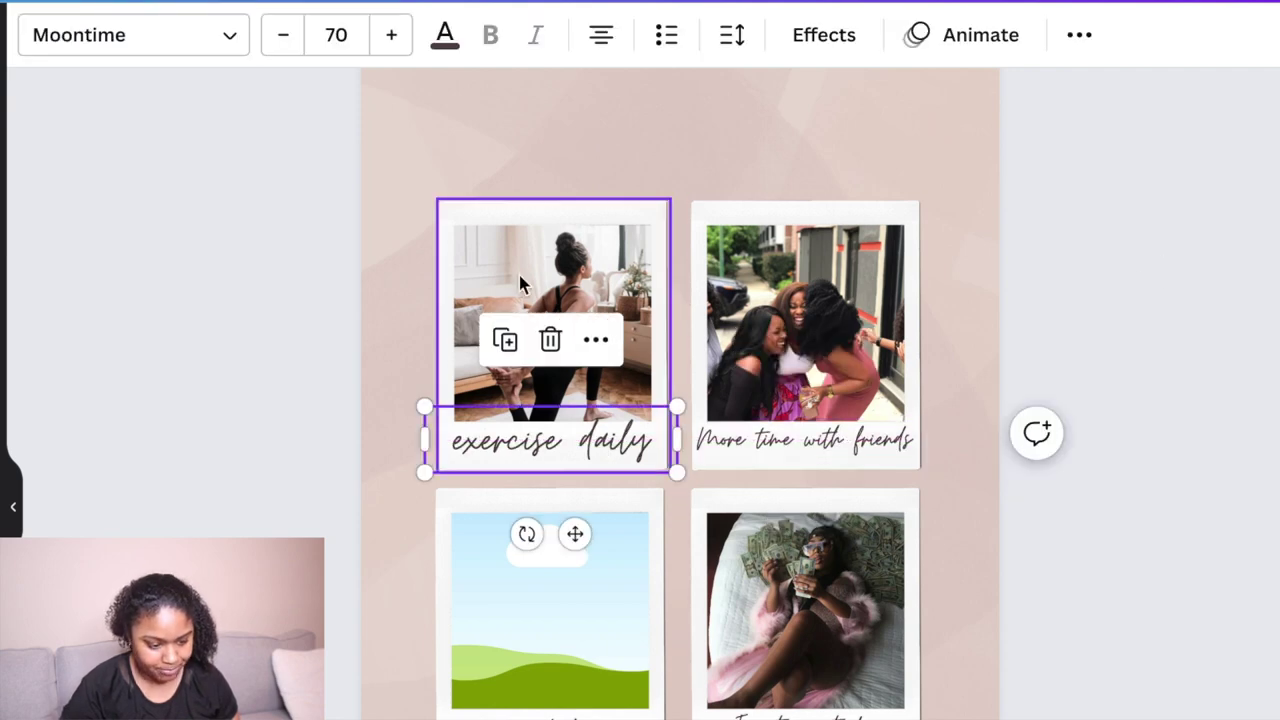
left_click(330, 22)
scroll(355, 550, "down", 4)
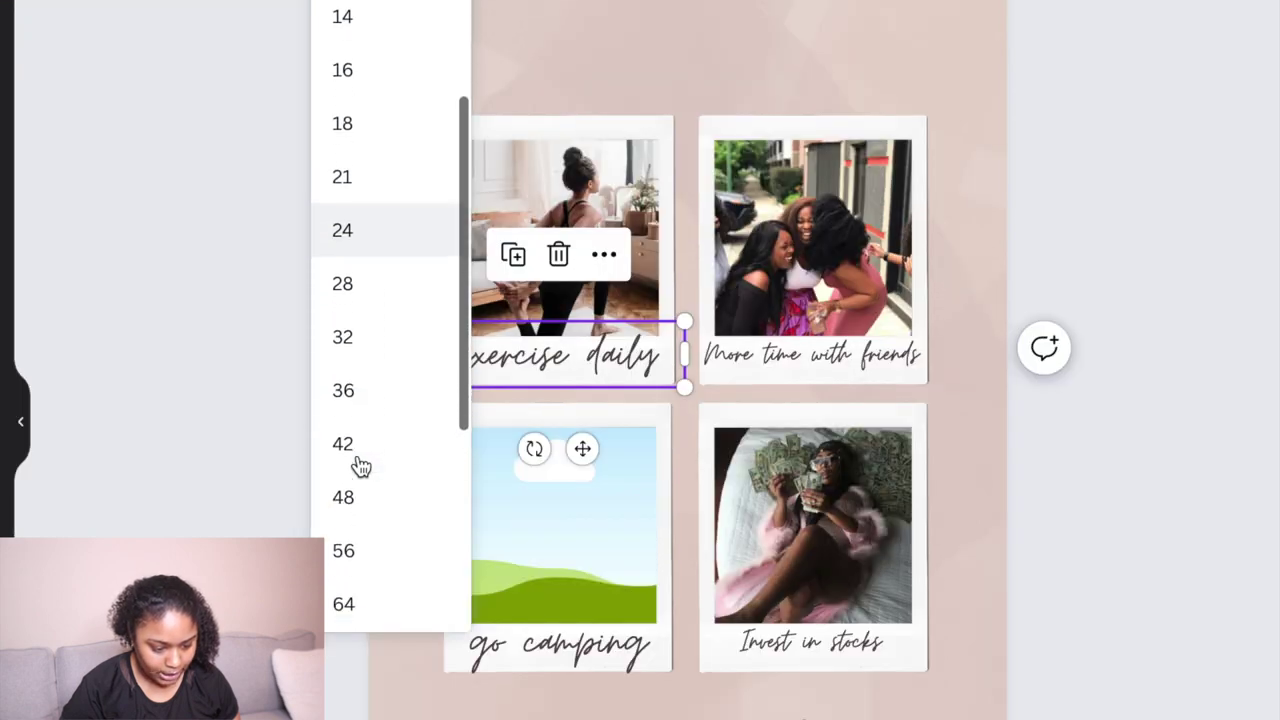
left_click(353, 463)
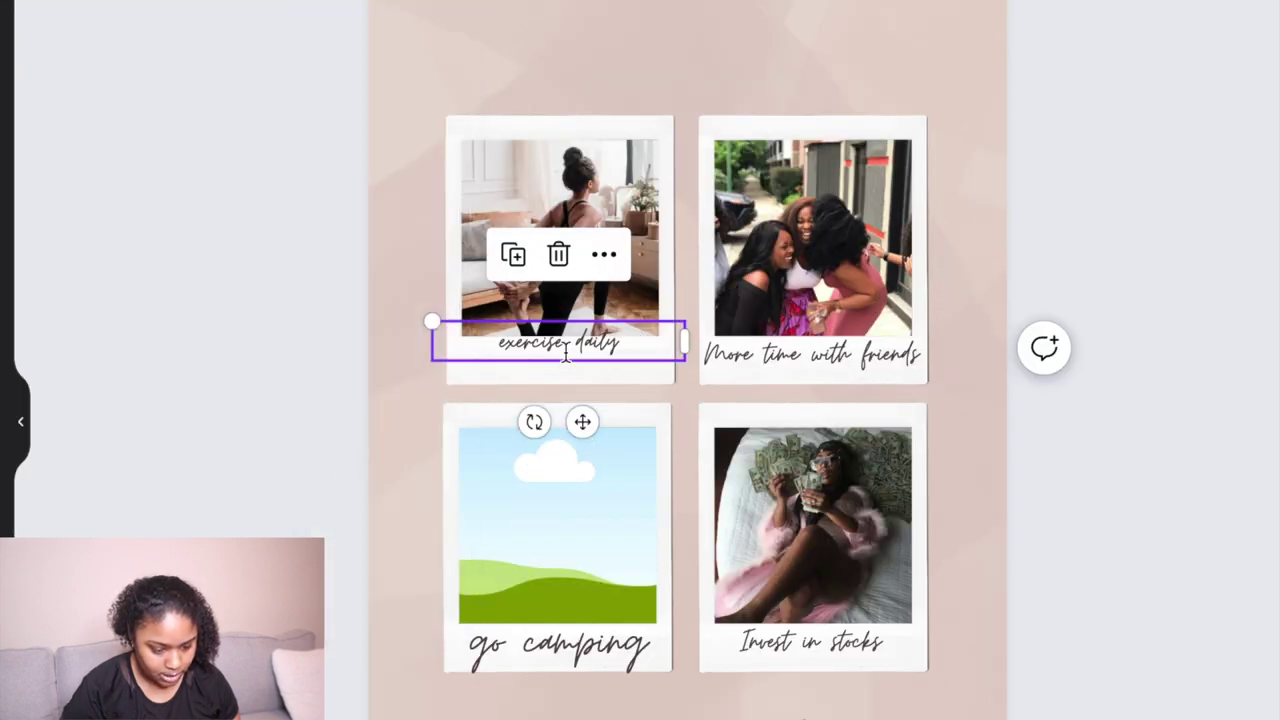
left_click_drag(562, 347, 615, 366)
key("Escape")
Step: Search the photo elements for "books"
left_click(536, 665)
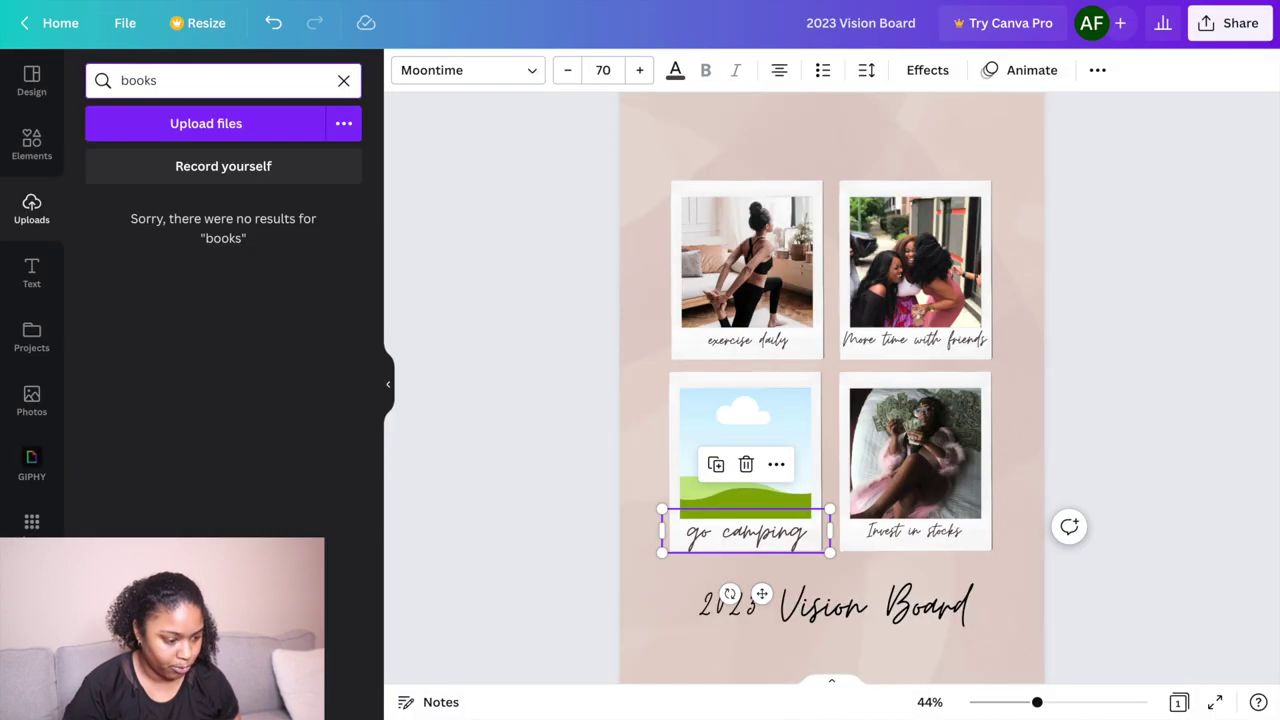
left_click(32, 145)
left_click(220, 80)
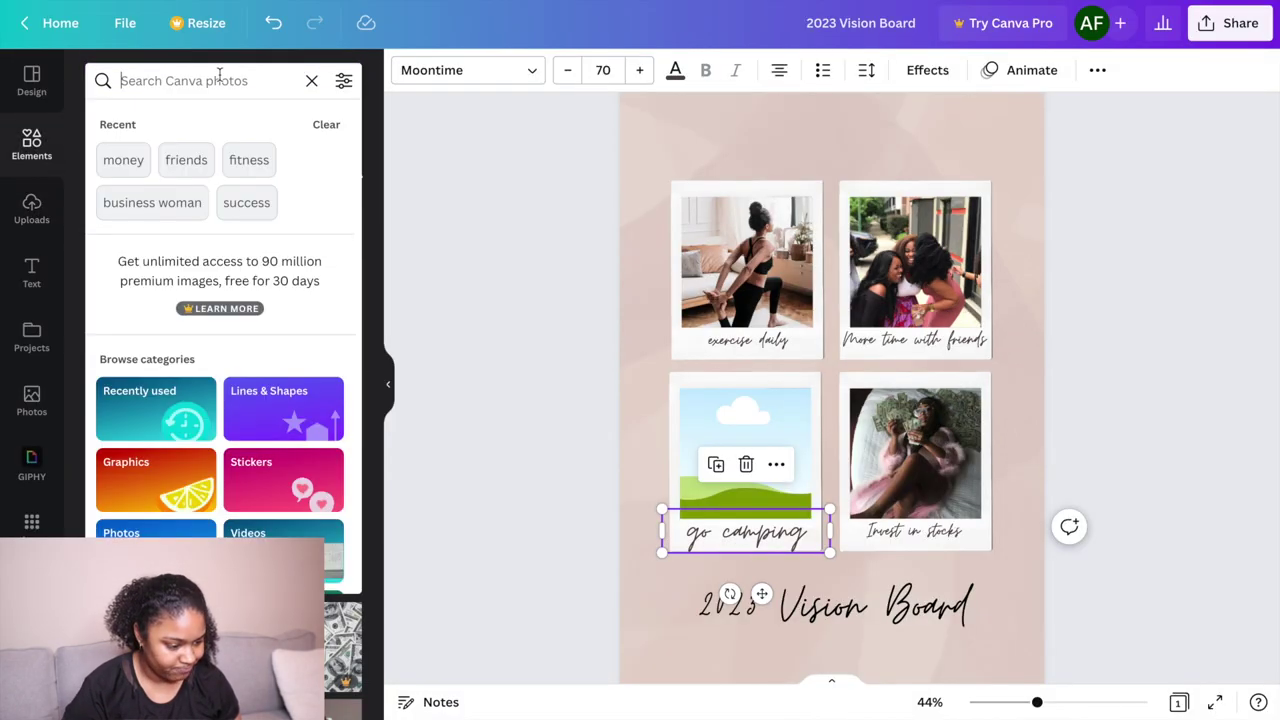
type("books")
key("Return")
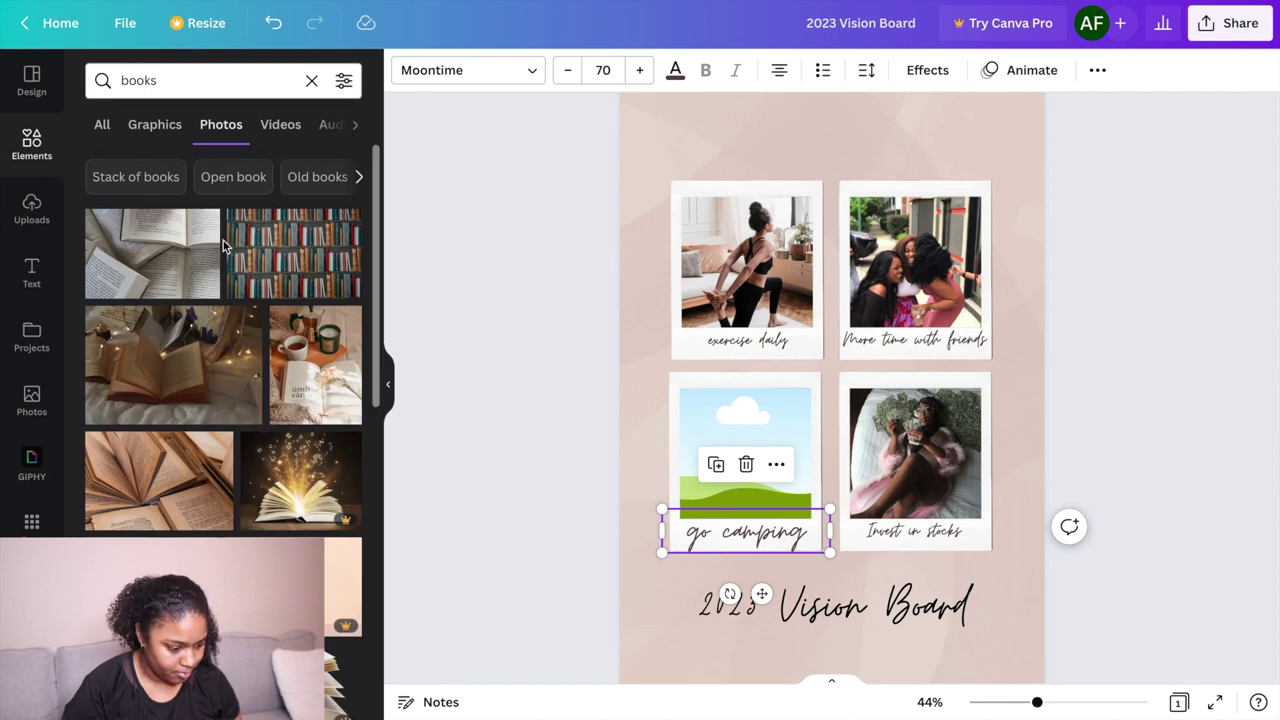
Step: Browse the book photos and place the open book with fairy lights in the empty polaroid frame
scroll(220, 403, "down", 5)
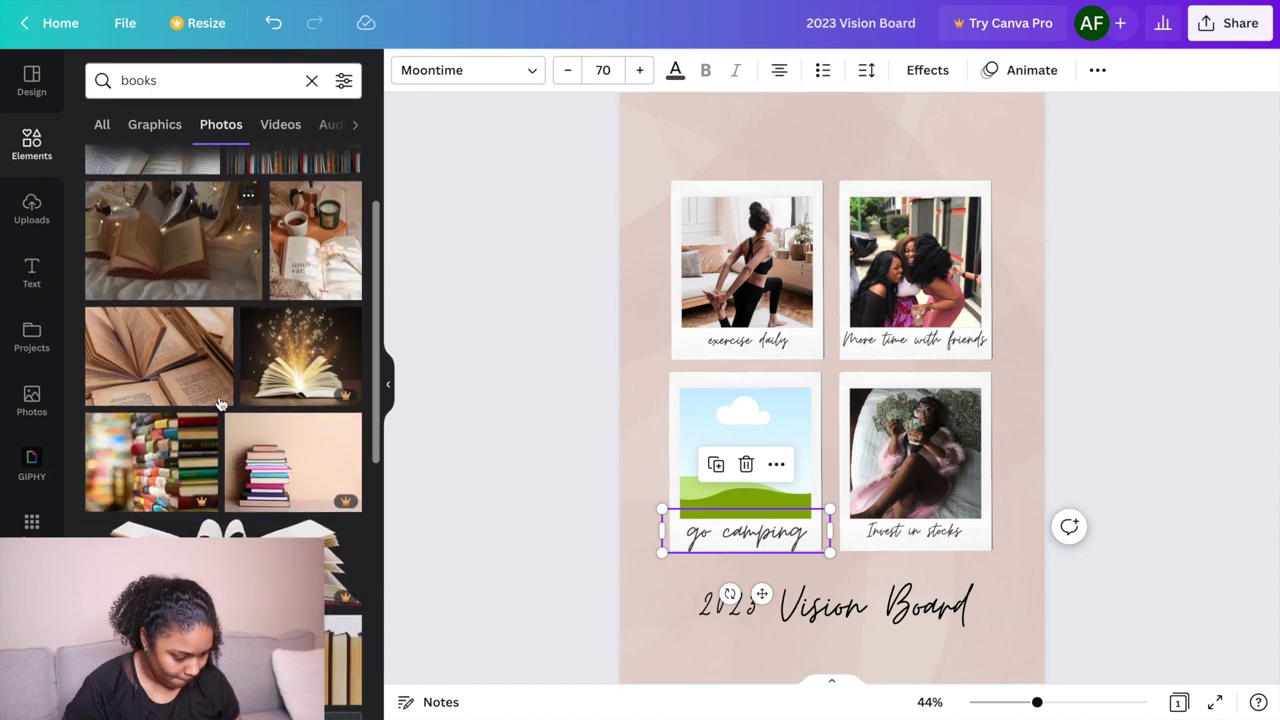
scroll(220, 403, "down", 4)
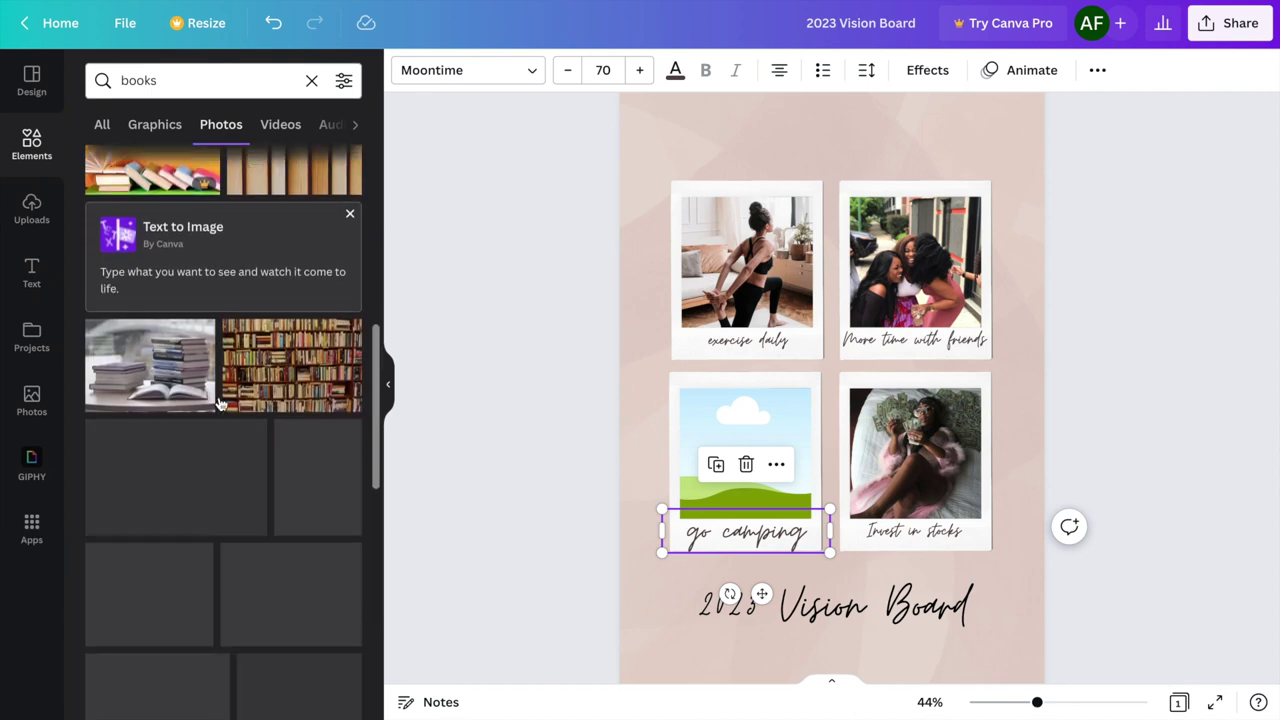
scroll(200, 352, "down", 2)
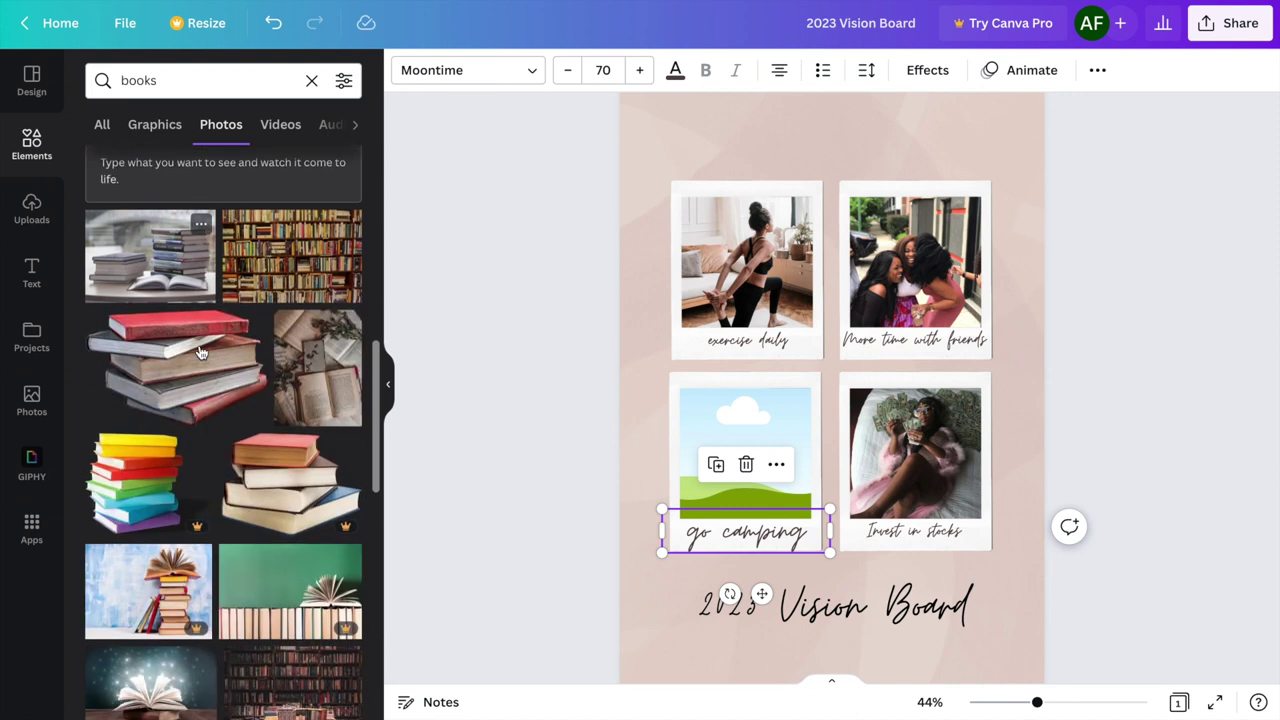
scroll(215, 335, "down", 6)
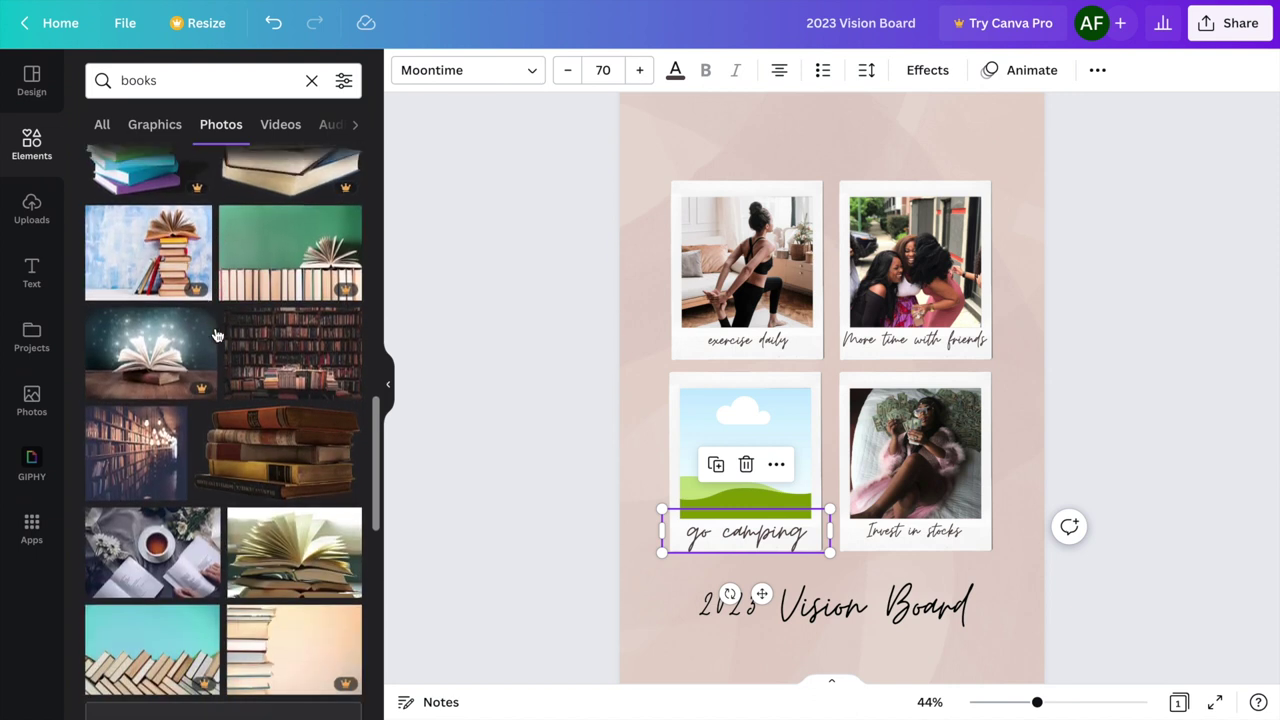
scroll(215, 335, "down", 5)
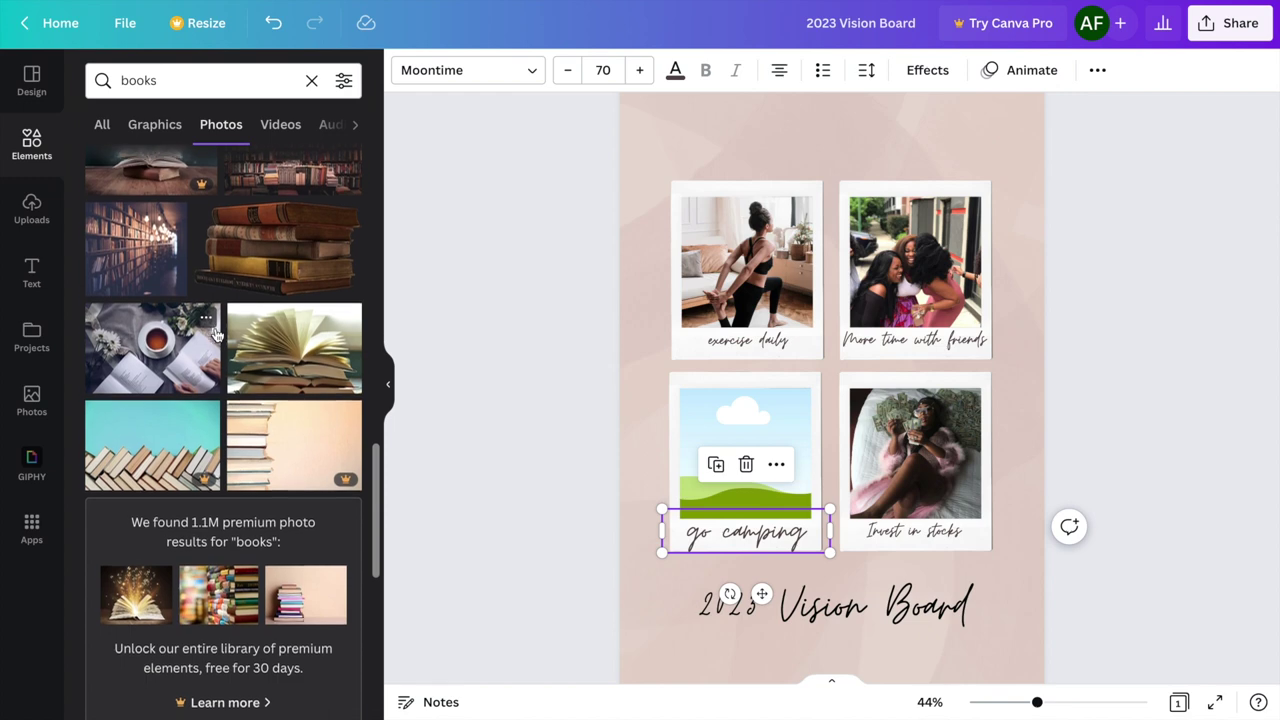
scroll(215, 335, "up", 10)
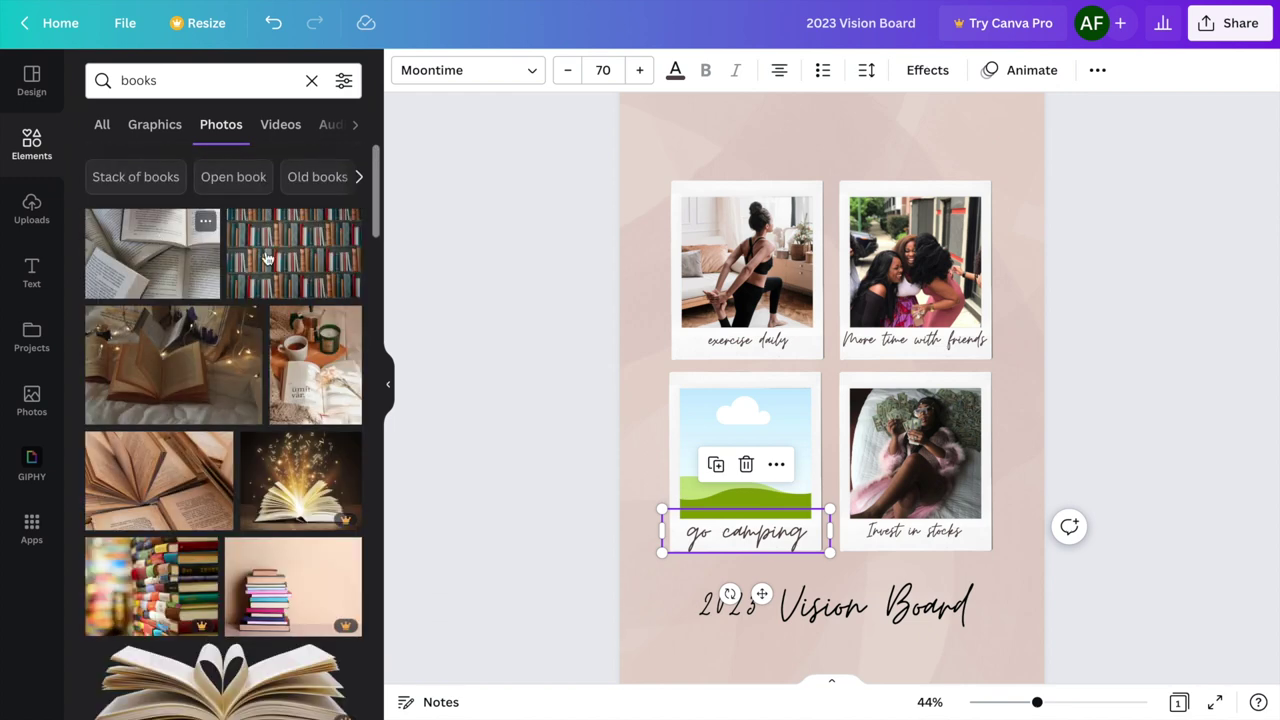
left_click(212, 373)
left_click_drag(811, 398, 731, 483)
Step: Replace the "go camping" caption text with "Read more books"
left_click(757, 540)
left_click(757, 537)
left_click(757, 536)
double_click(757, 535)
key("ctrl+a")
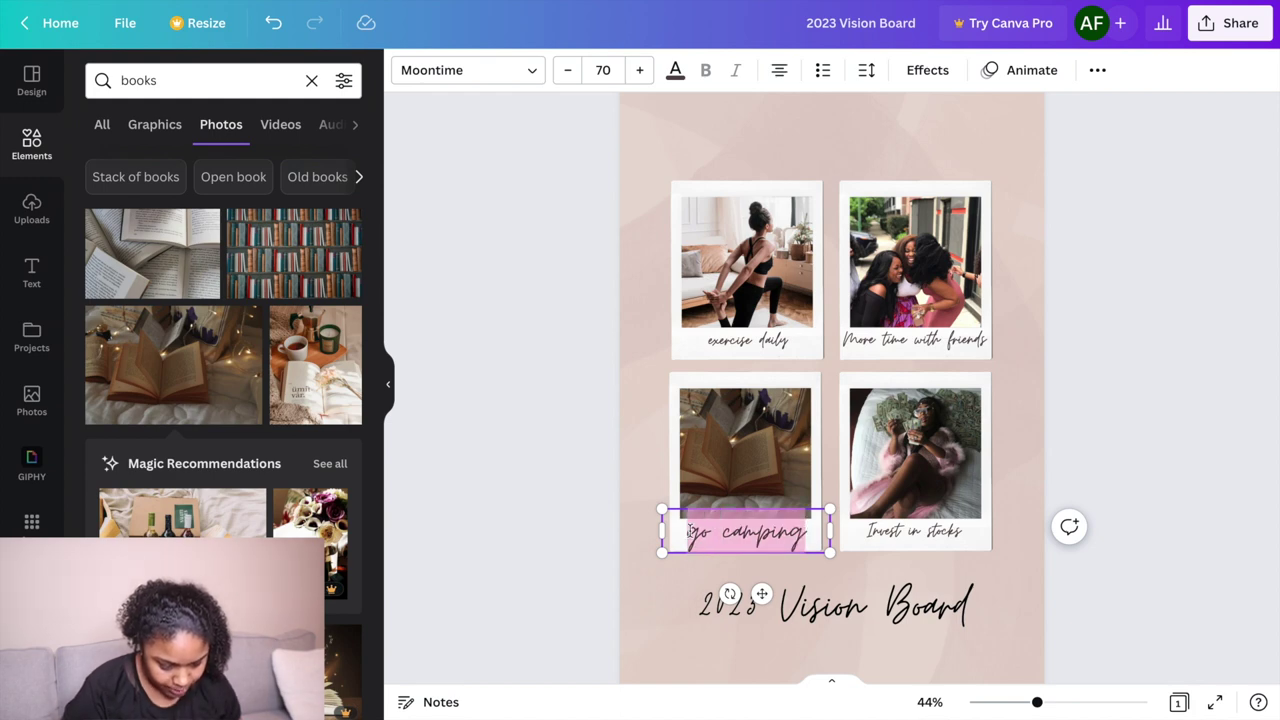
key("BackSpace")
type("Read more books")
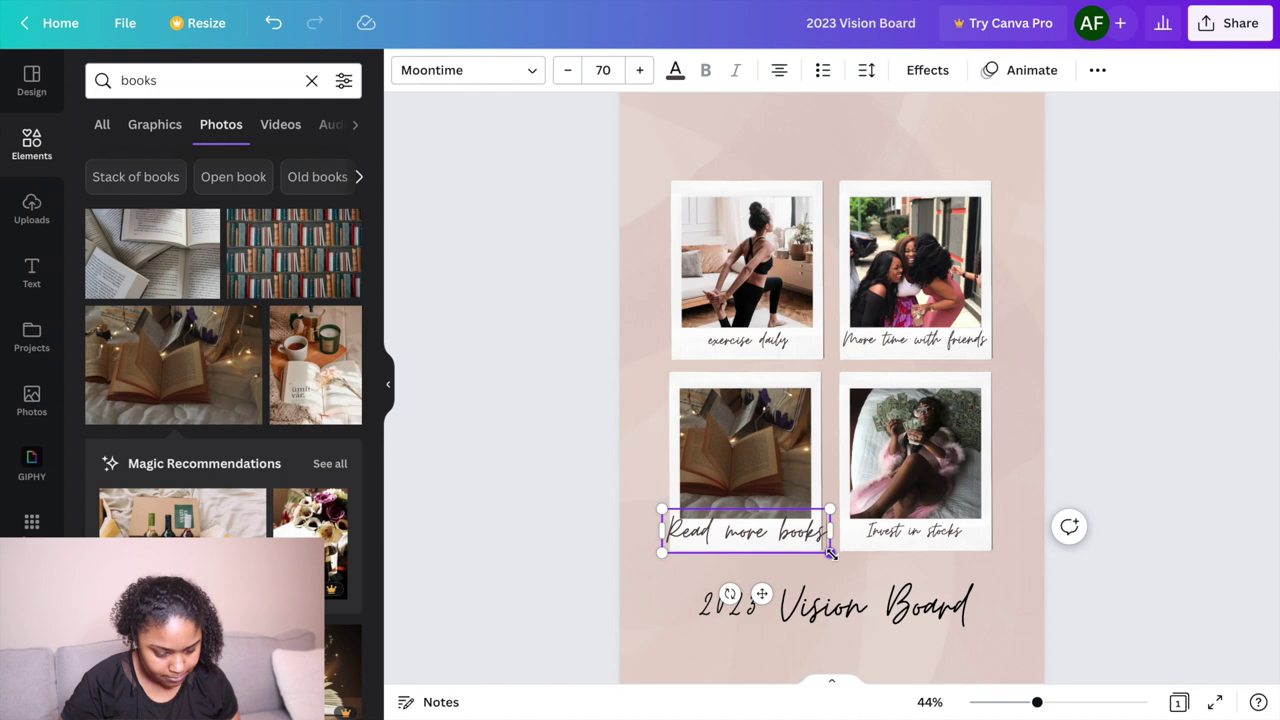
Step: Scale the "Read more books" caption down to font size 56.5 and centre it on its polaroid's white border
left_click_drag(830, 552, 712, 528)
left_click(696, 527)
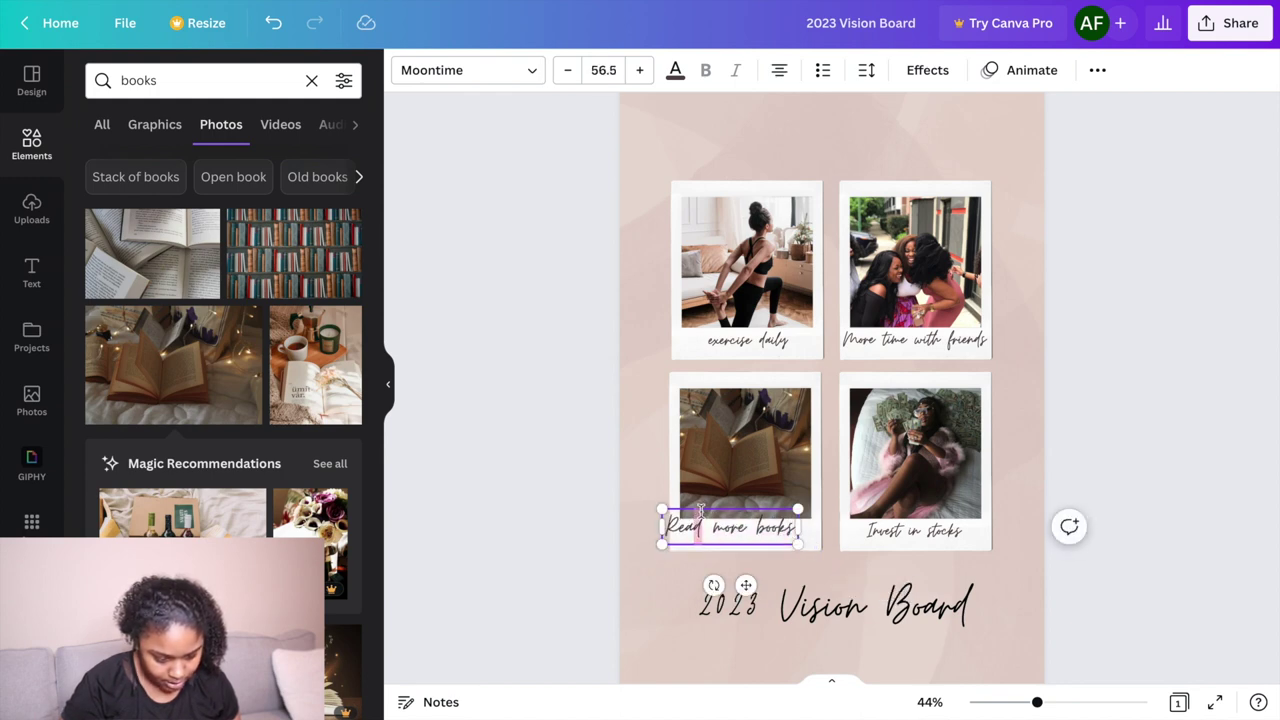
left_click_drag(746, 587, 762, 594)
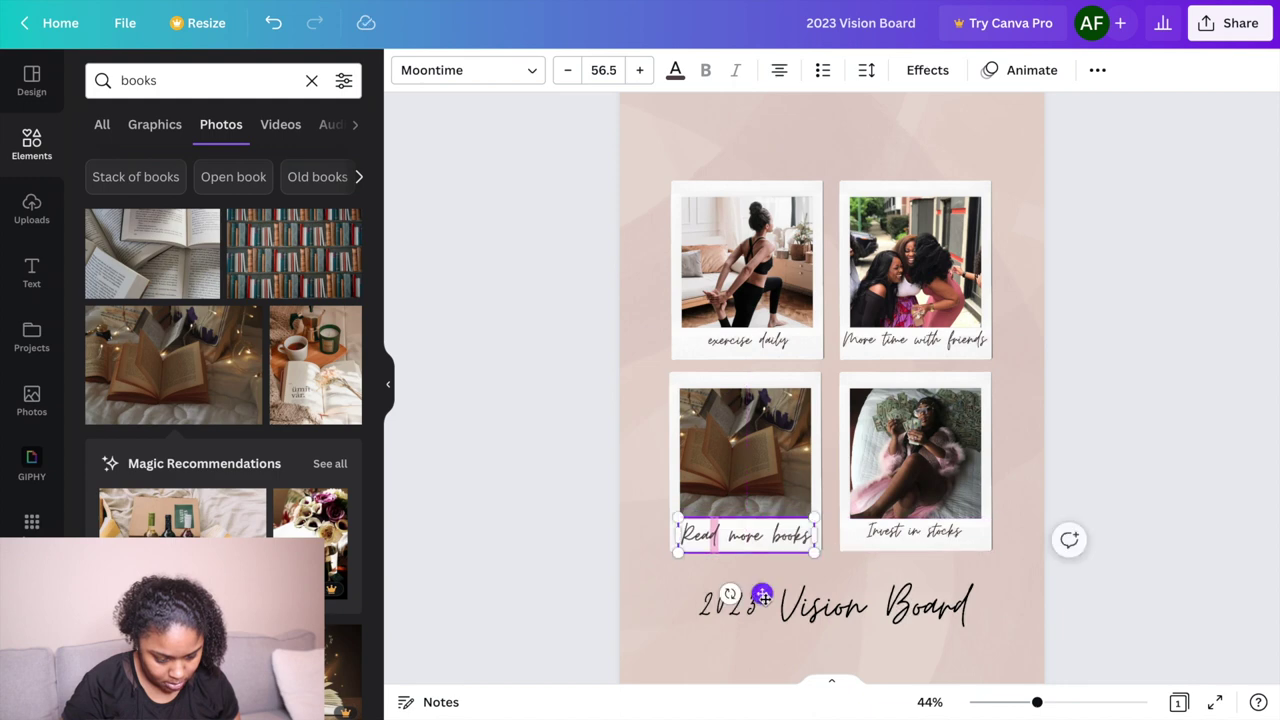
Step: Set the "Read more books" caption to font size 42 and nudge it level with the "Invest in stocks" caption
left_click(600, 69)
scroll(626, 230, "down", 3)
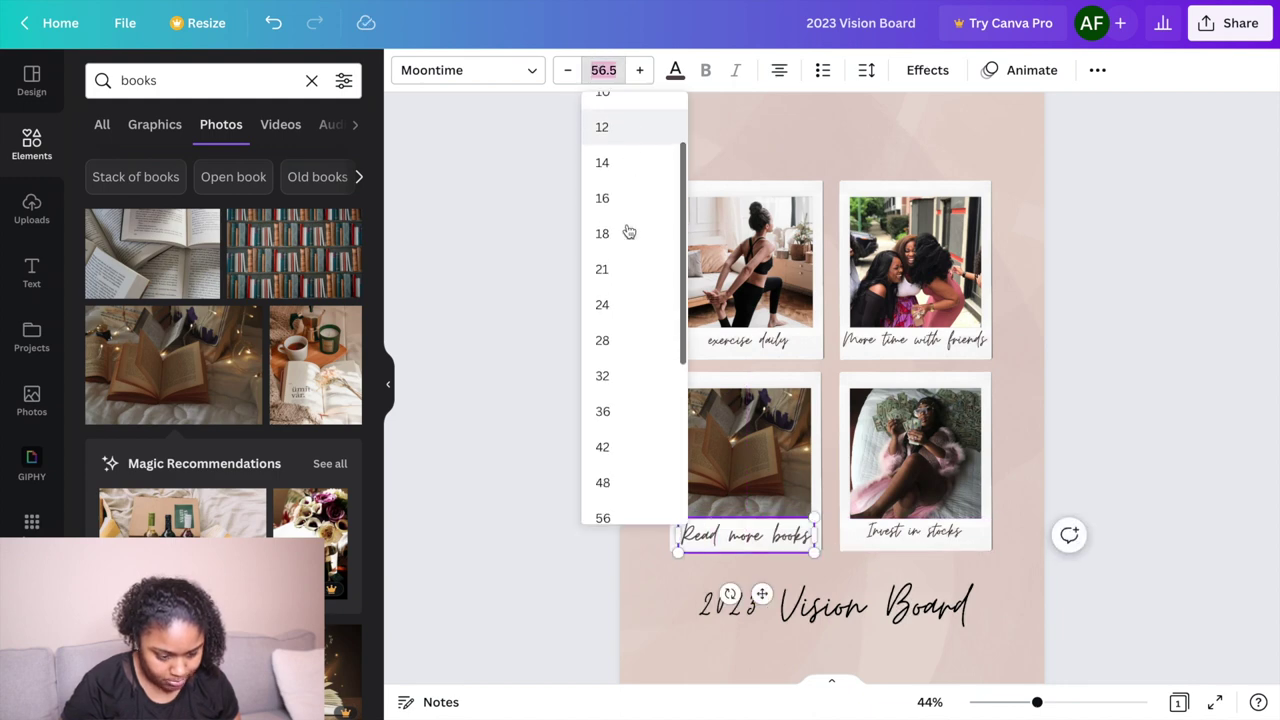
left_click(628, 432)
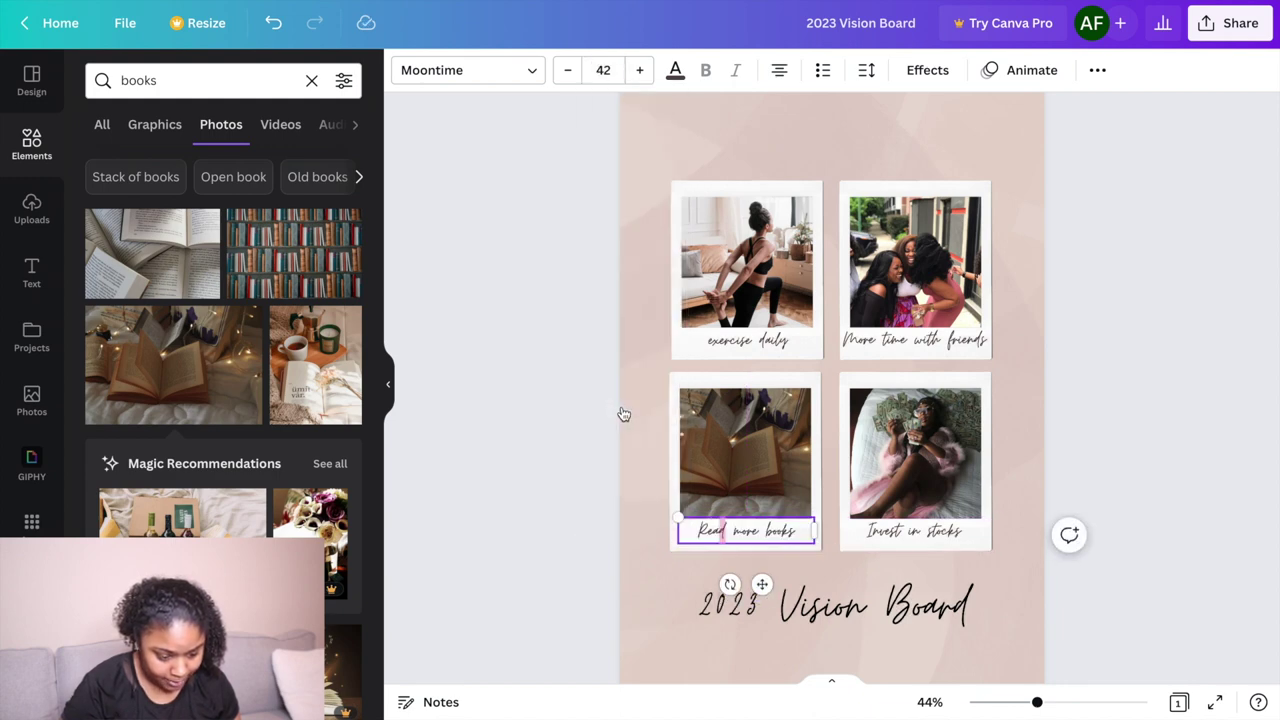
left_click(1197, 400)
left_click(792, 533)
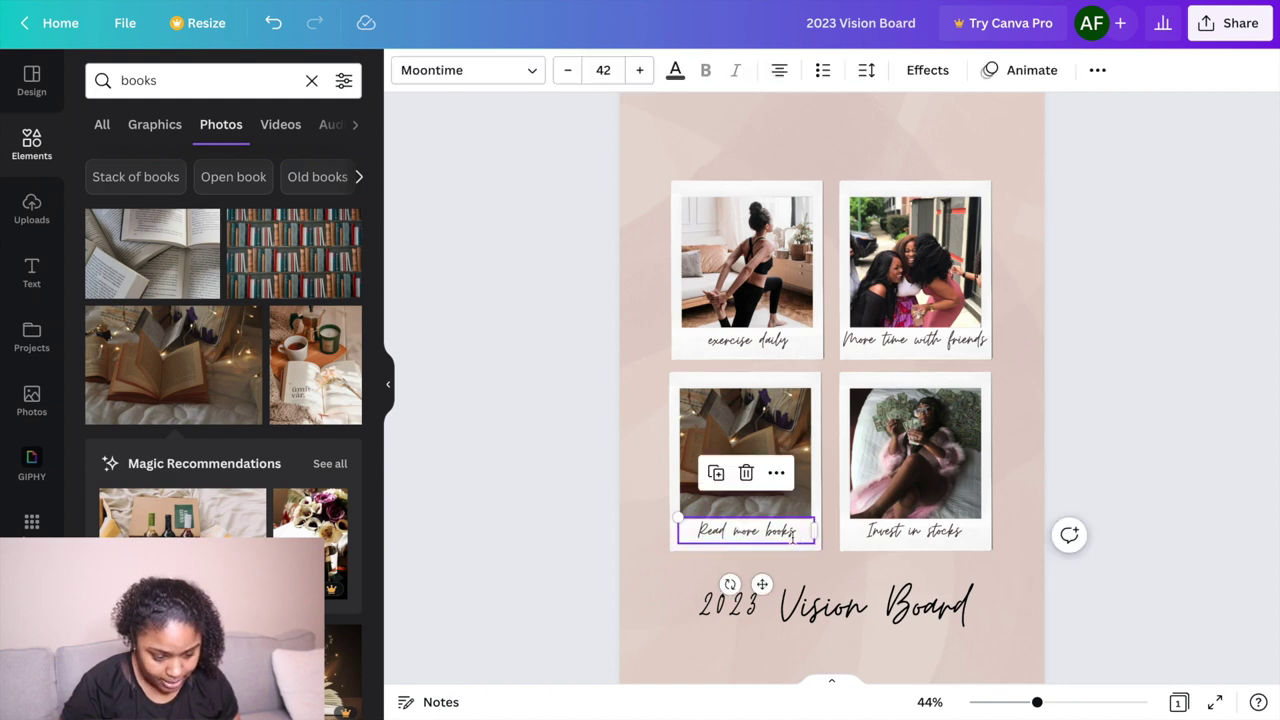
left_click_drag(793, 540, 794, 534)
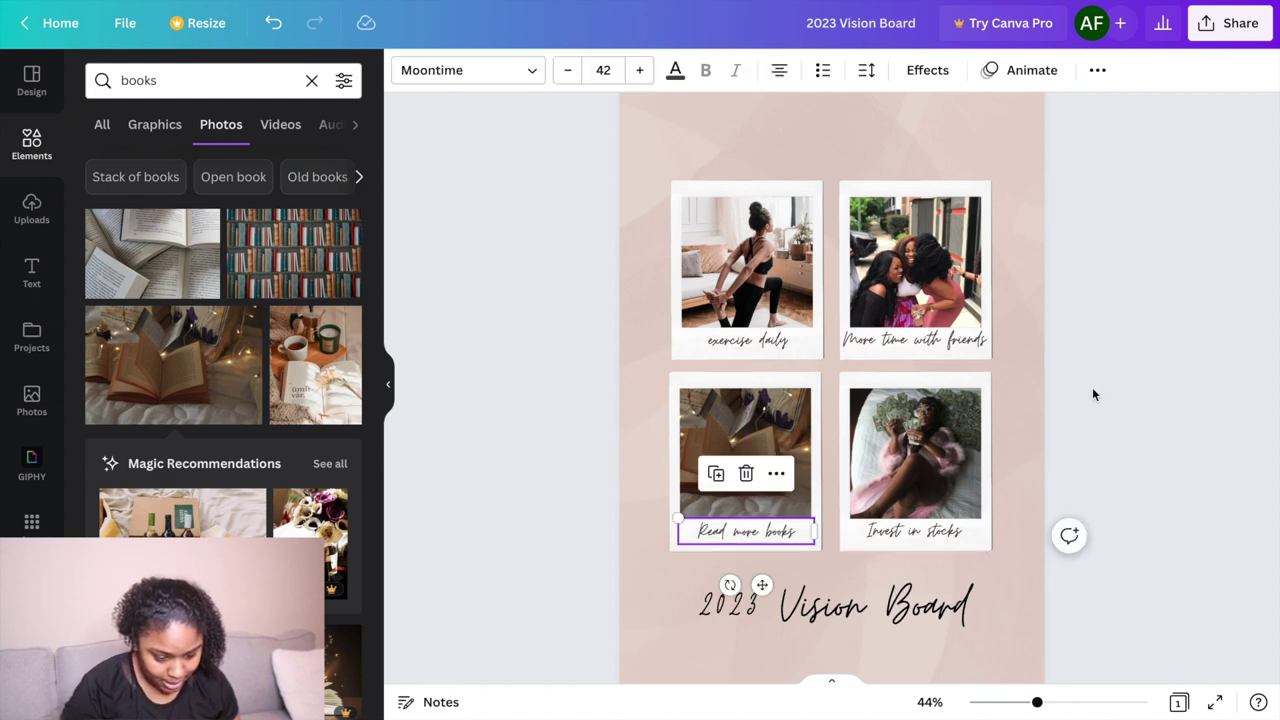
left_click(1108, 382)
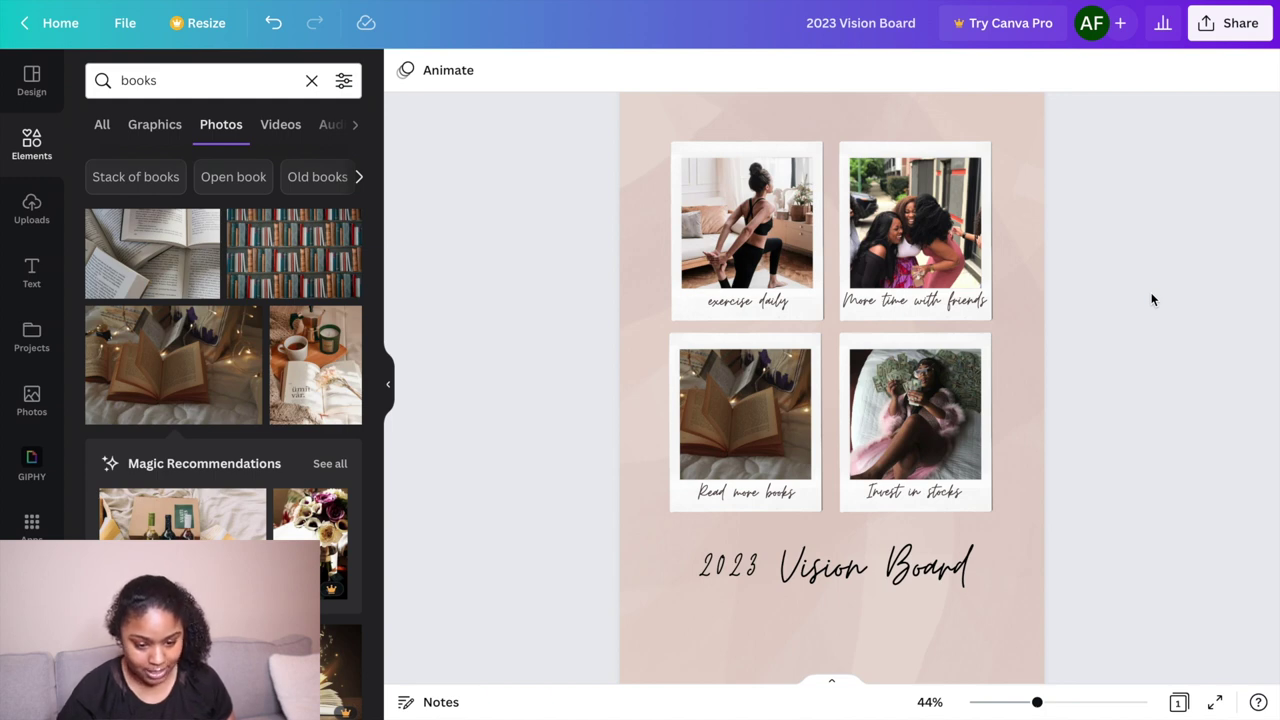
Step: Switch to the Desktop Vision Board Example design and look through all its sharing, social, saving and messaging options
left_click(1225, 23)
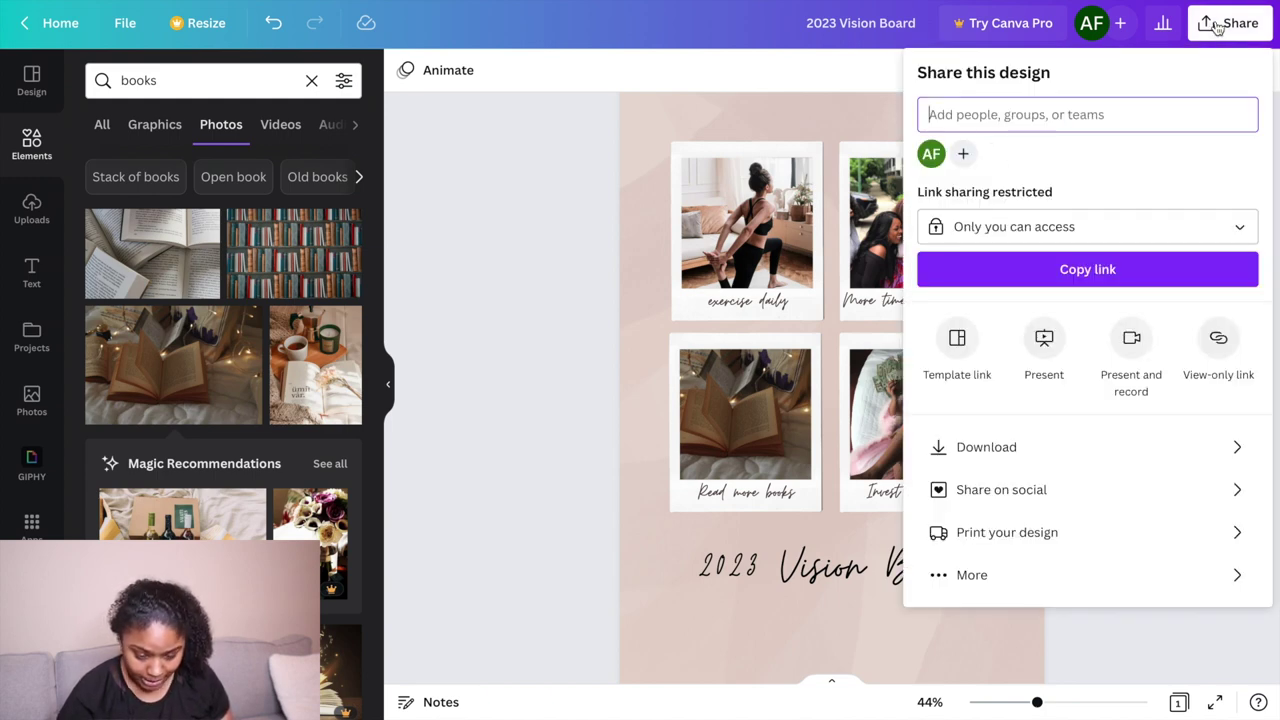
left_click(536, 143)
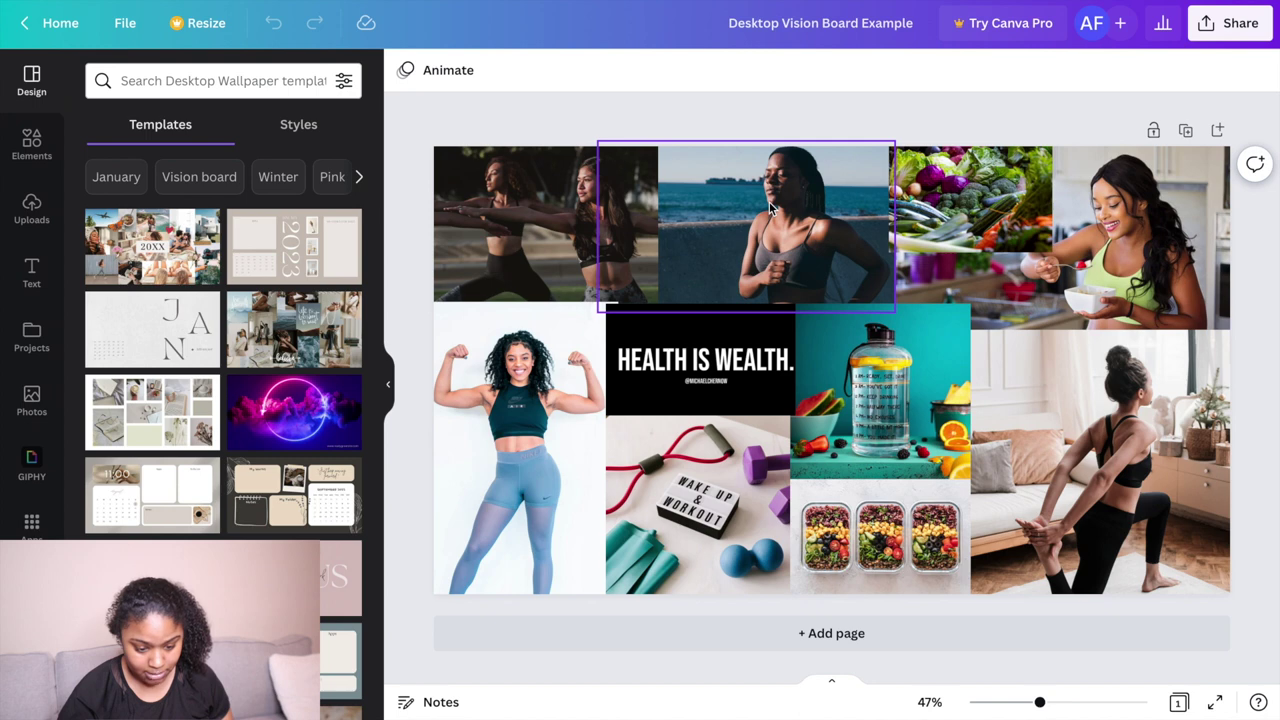
left_click(1240, 25)
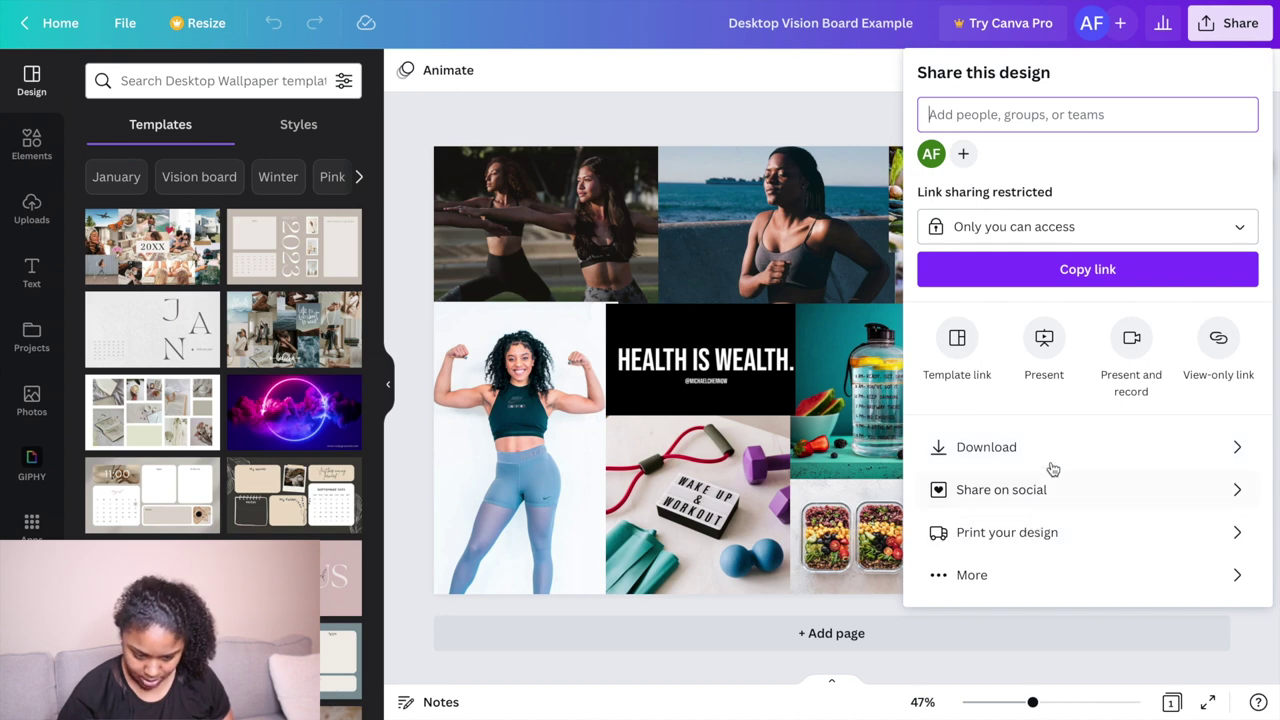
left_click(972, 576)
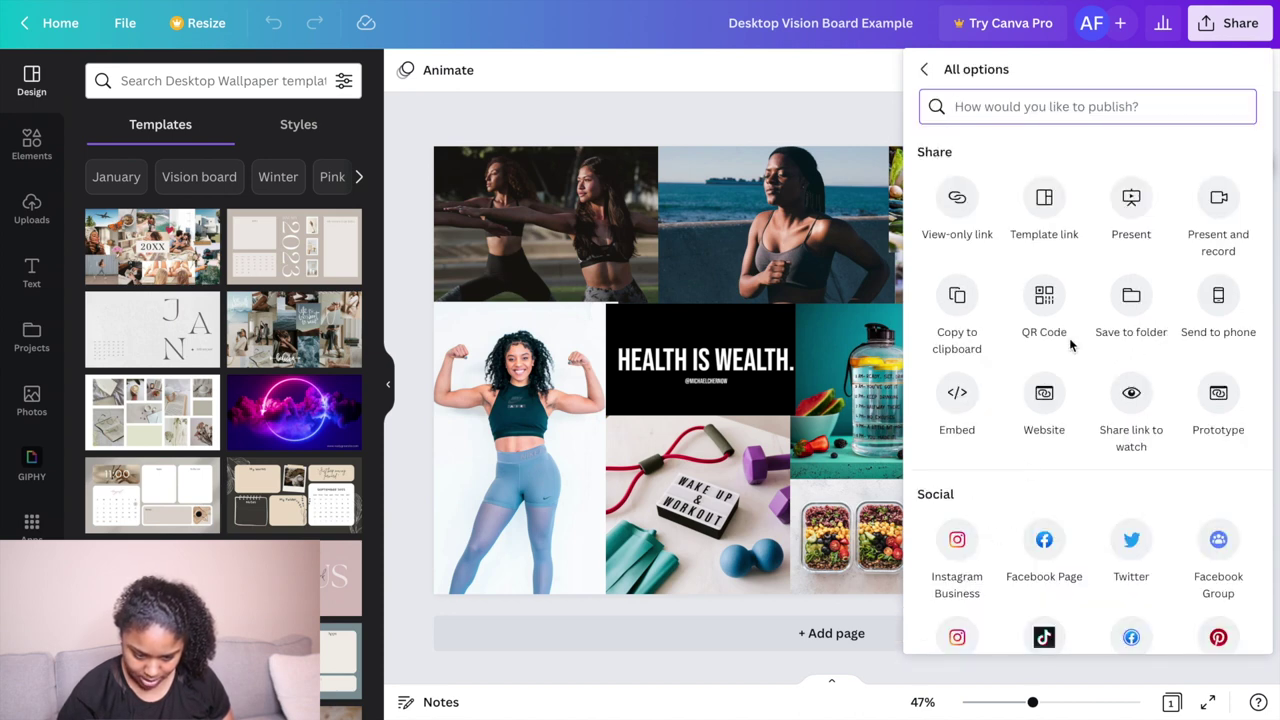
scroll(1074, 348, "down", 1)
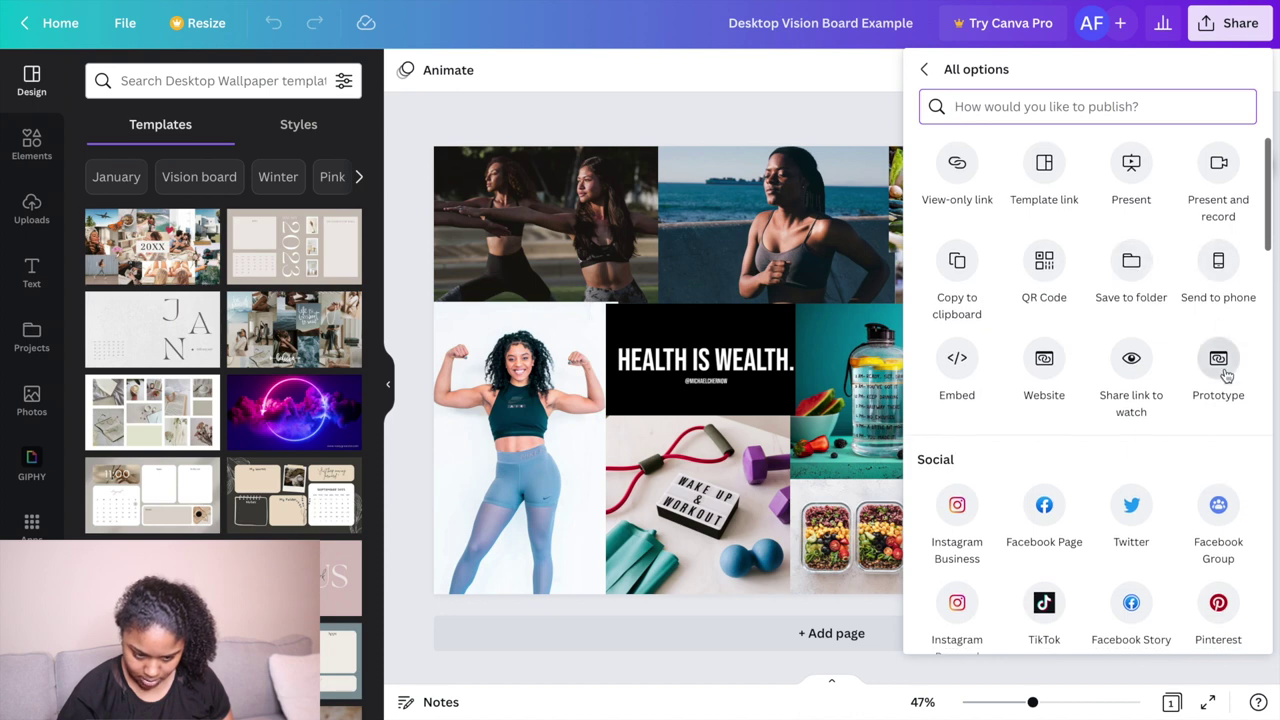
scroll(966, 300, "up", 1)
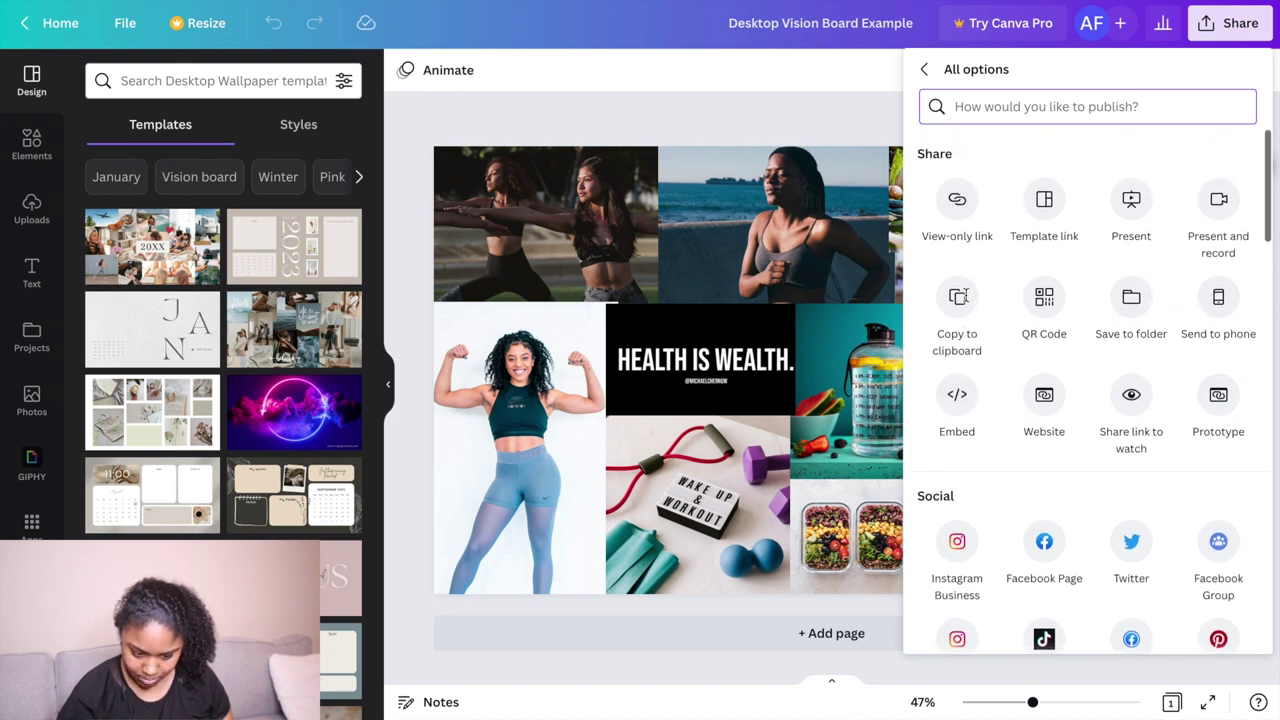
scroll(1131, 430, "down", 5)
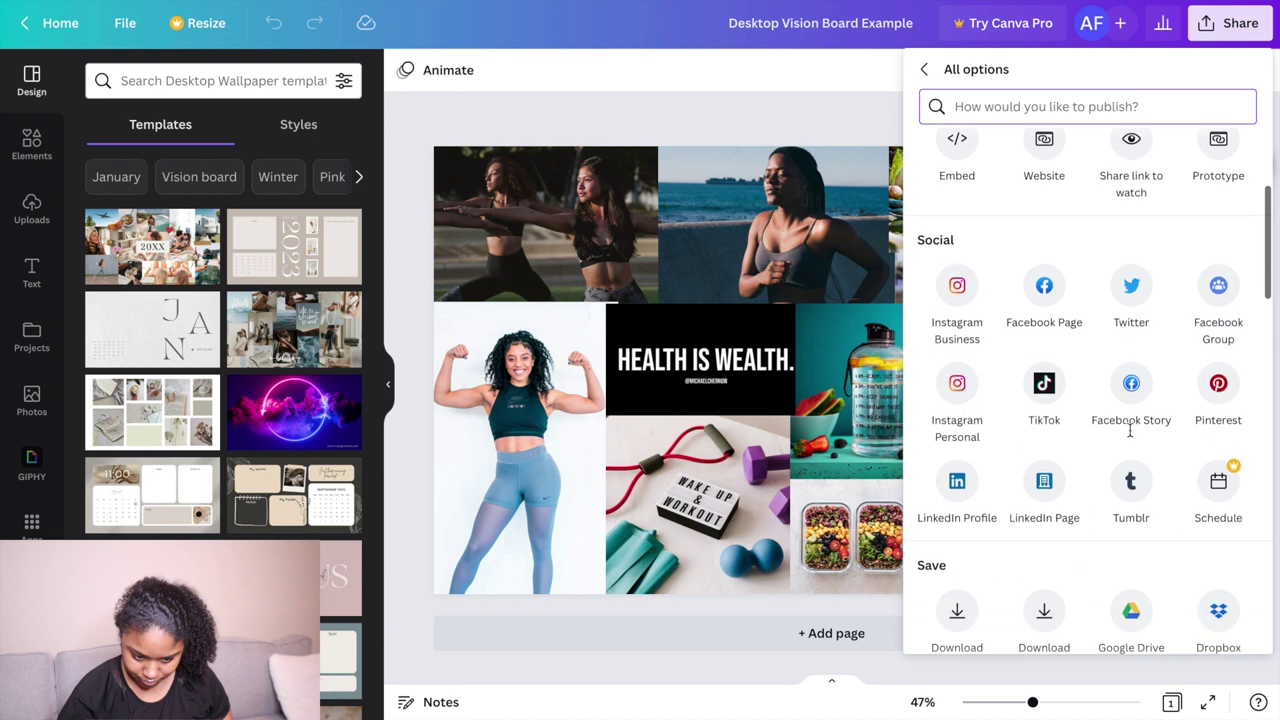
scroll(1128, 432, "down", 5)
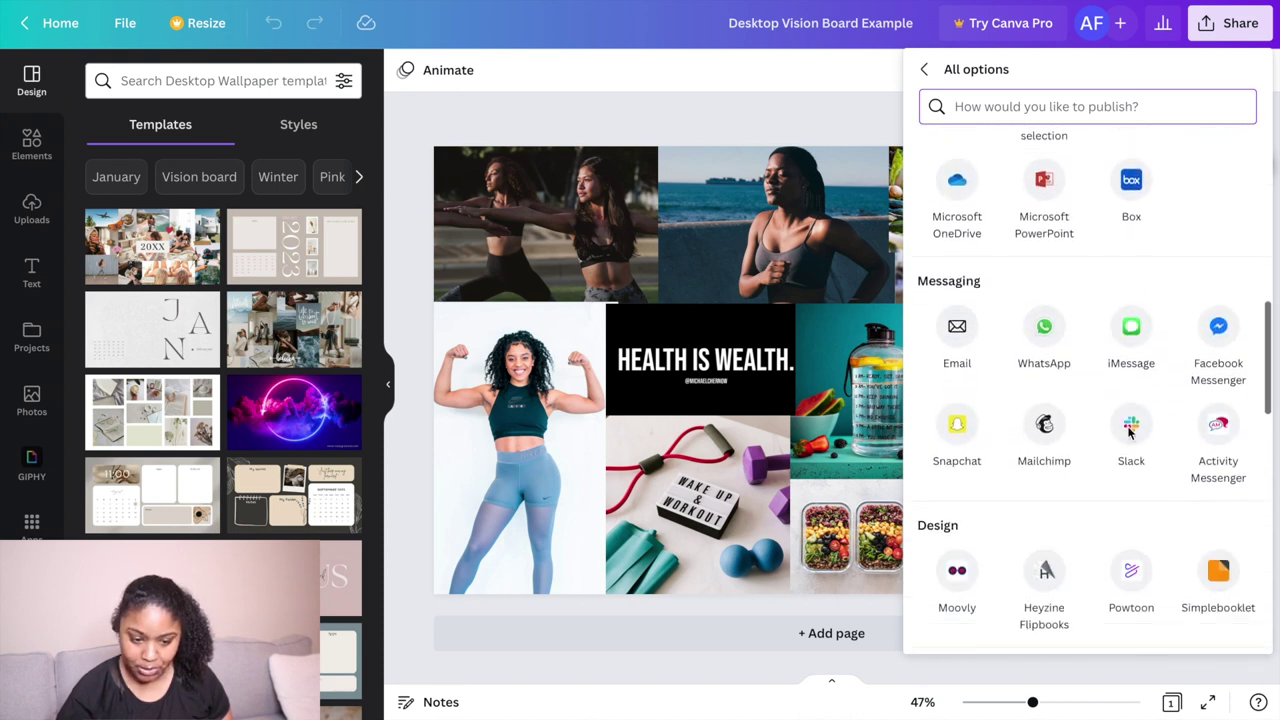